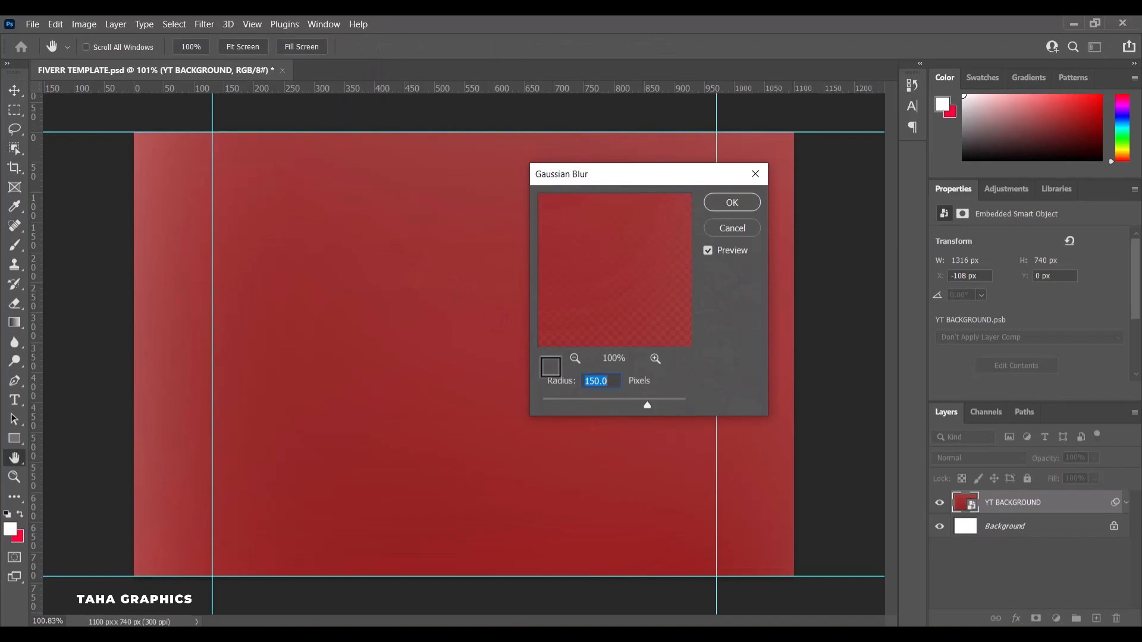
Apply a 10.1-pixel Gaussian Blur to the YT BACKGROUND layer and darken it with a Brightness/Contrast adjustment layer at brightness -61.
{"action": "type", "text": "10.1"}
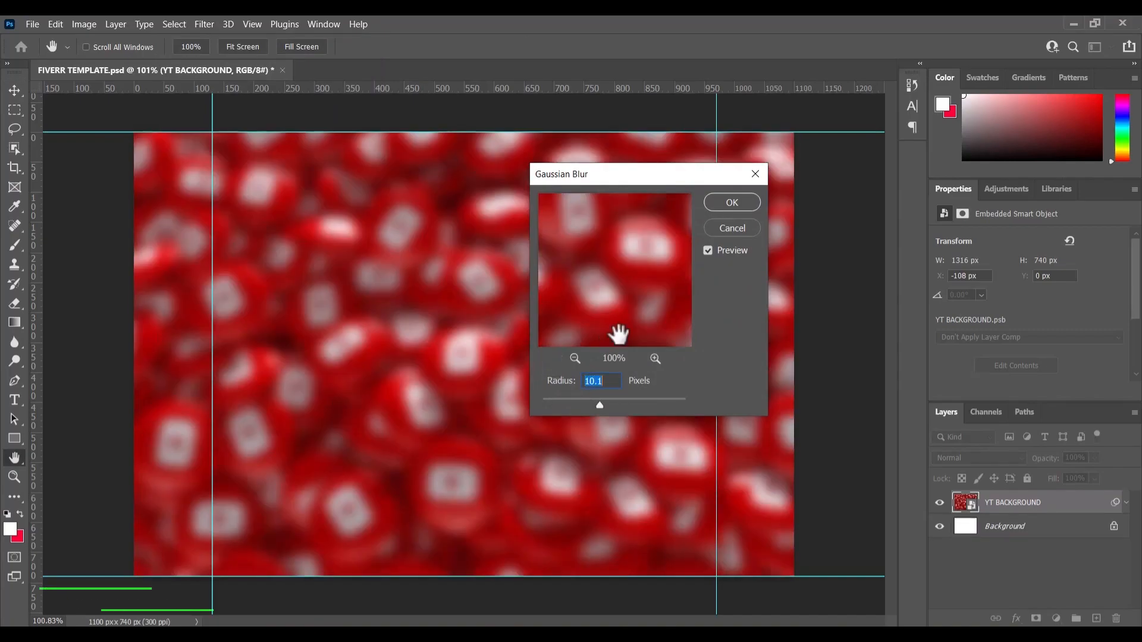
{"action": "left_click", "coordinate": [733, 203]}
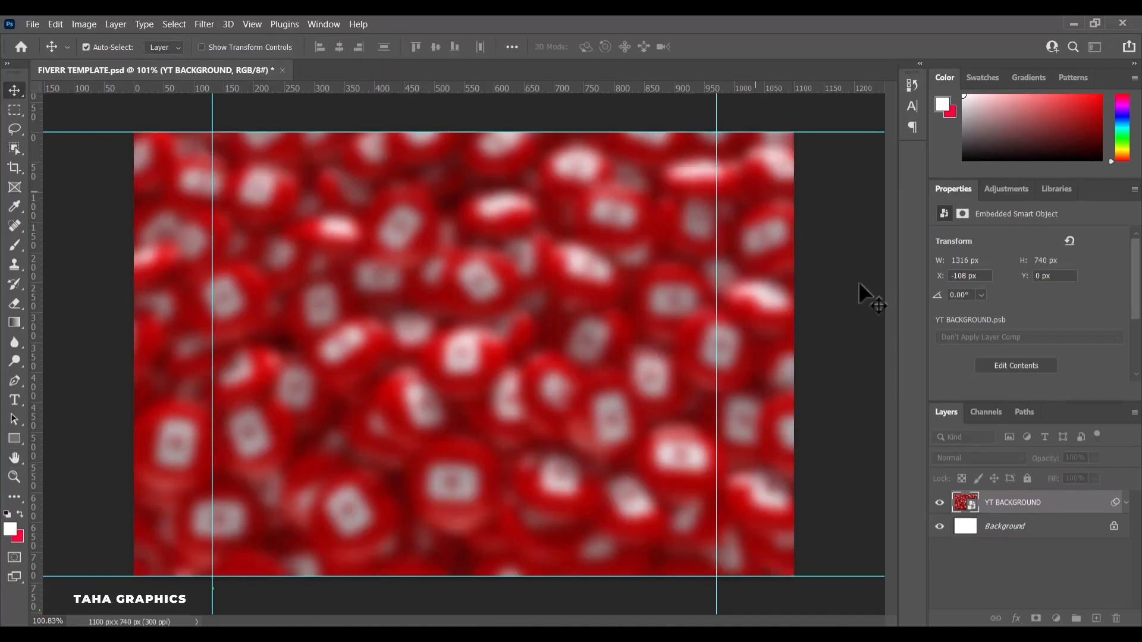
{"action": "left_click", "coordinate": [1057, 618]}
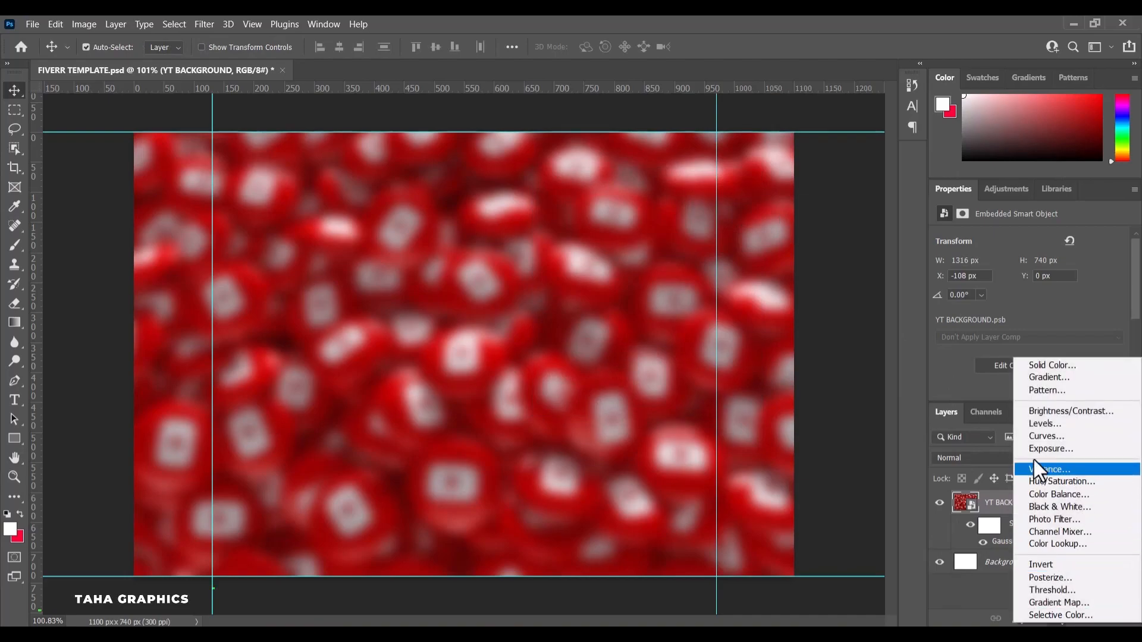
{"action": "left_click", "coordinate": [1034, 411]}
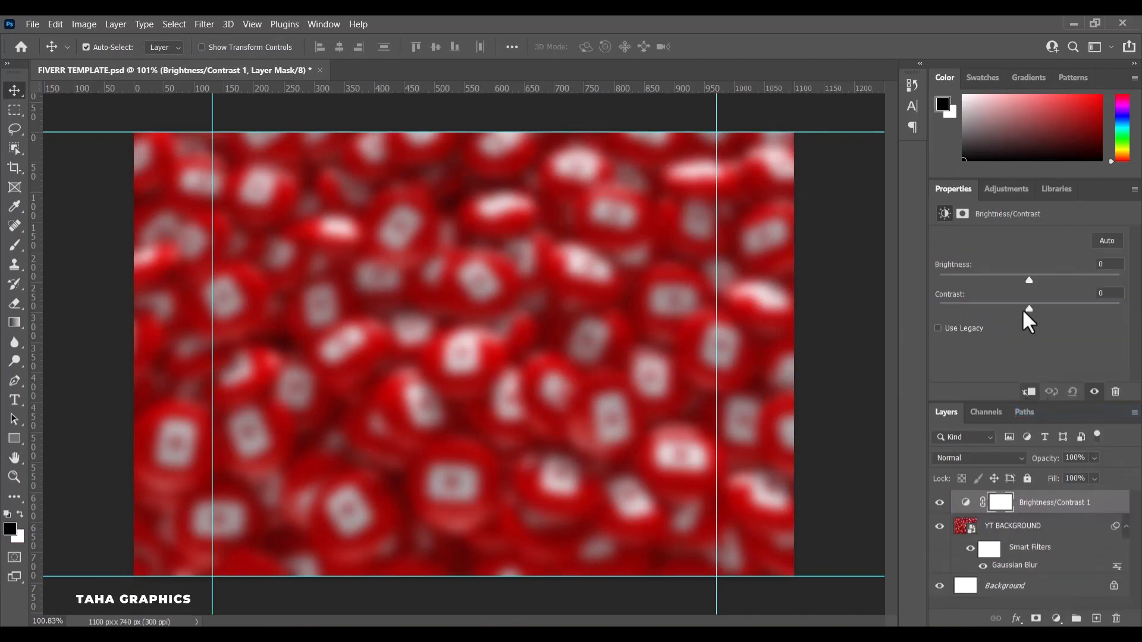
{"action": "left_click_drag", "start_coordinate": [1029, 280], "coordinate": [992, 278]}
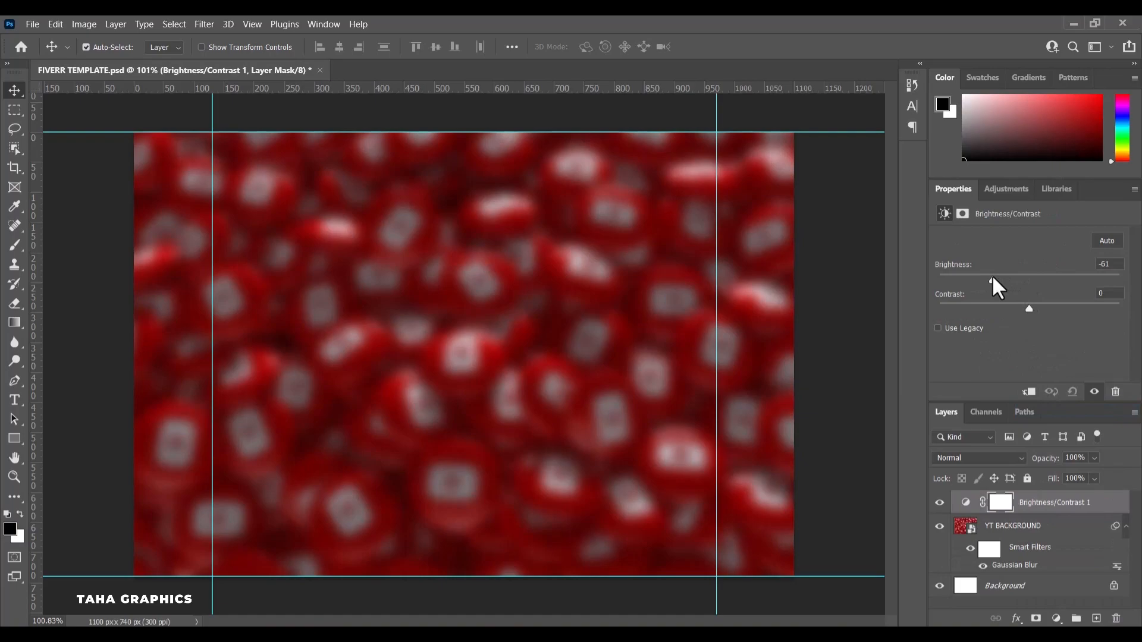
{"action": "left_click", "coordinate": [841, 288]}
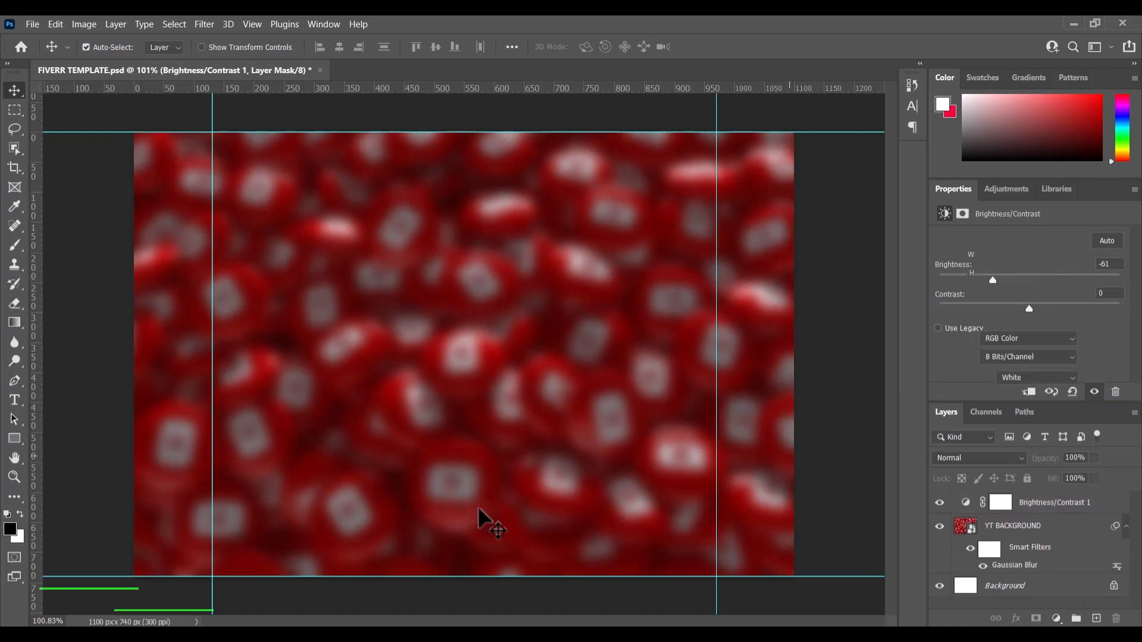
Place the MODEL image from the GIG MATERIALS folder at its fitted size and convert its layer to a smart object.
{"action": "key", "text": "alt+Tab"}
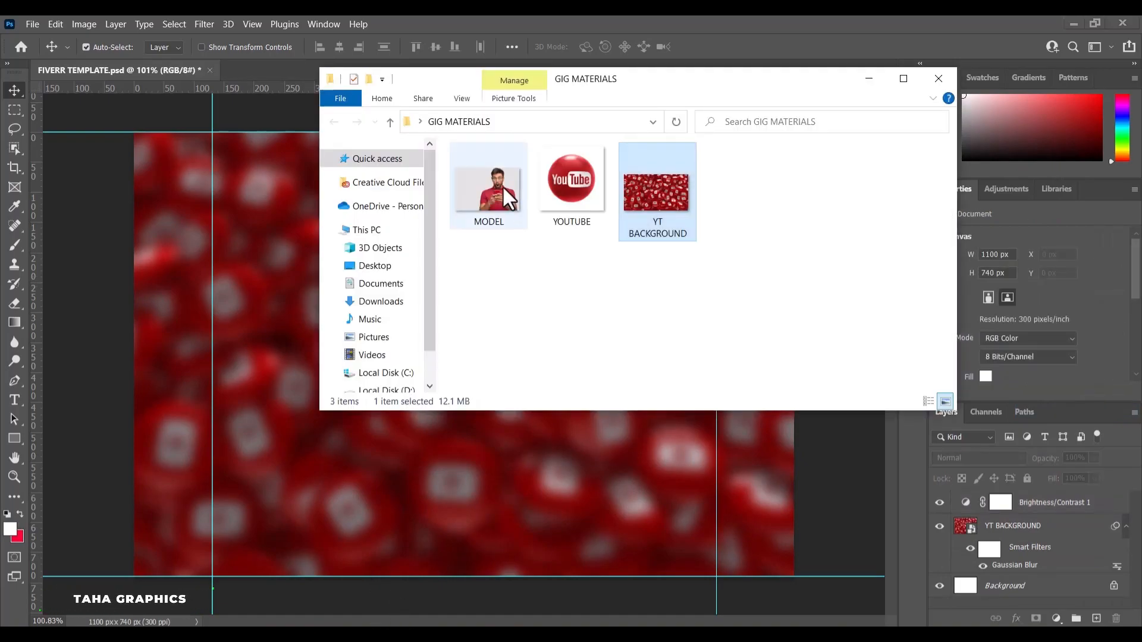
{"action": "left_click_drag", "start_coordinate": [502, 184], "coordinate": [475, 454]}
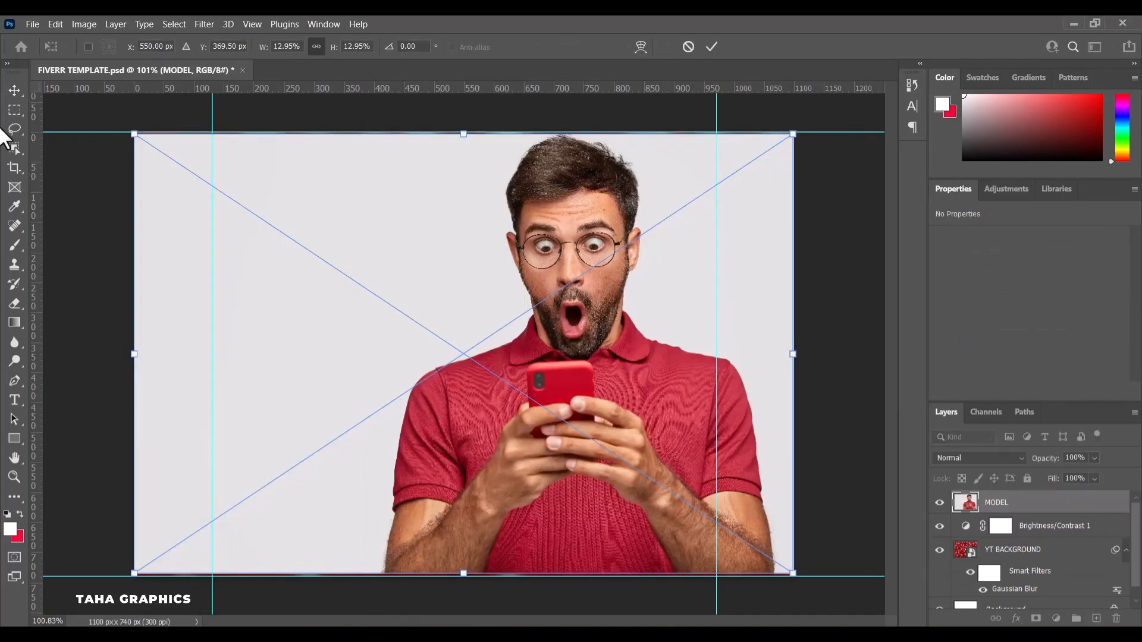
{"action": "right_click", "coordinate": [10, 90]}
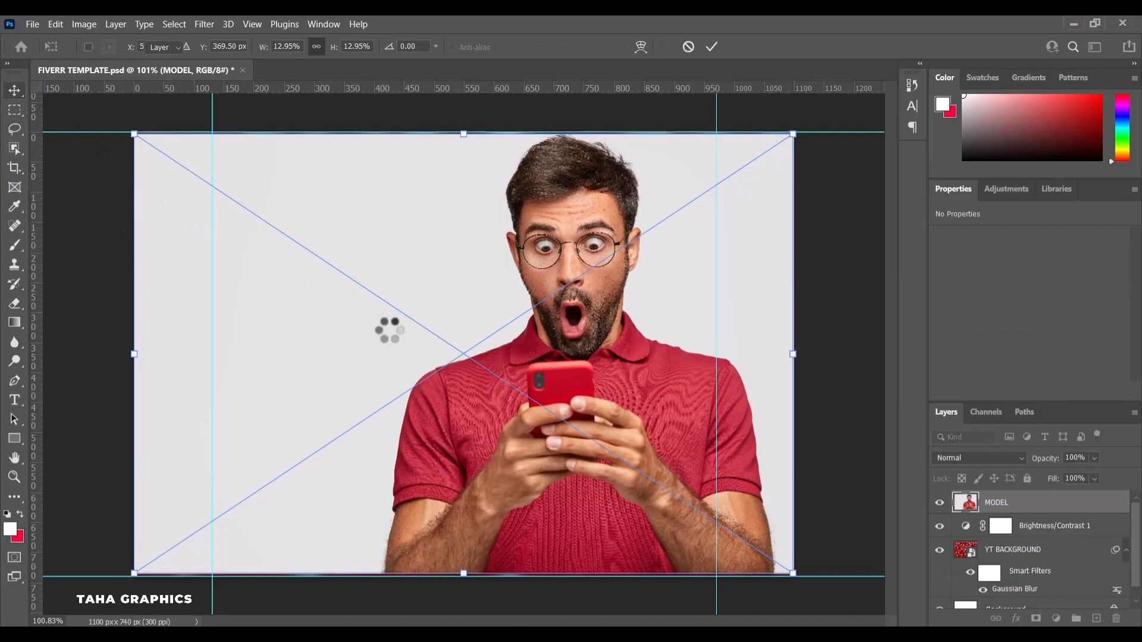
{"action": "right_click", "coordinate": [1018, 508]}
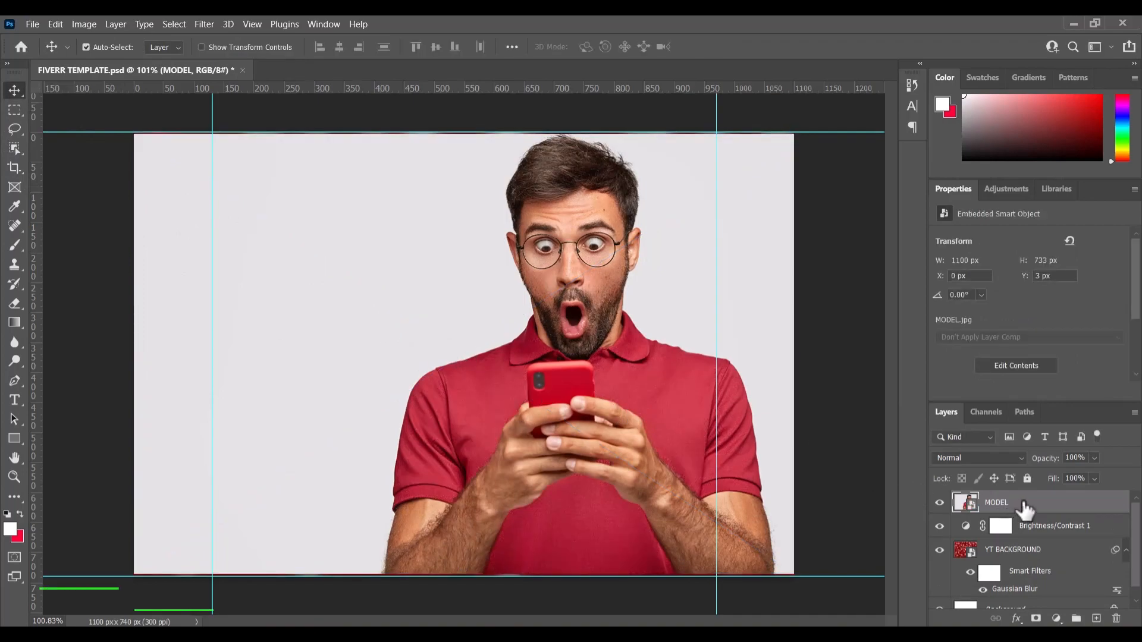
{"action": "left_click", "coordinate": [905, 156]}
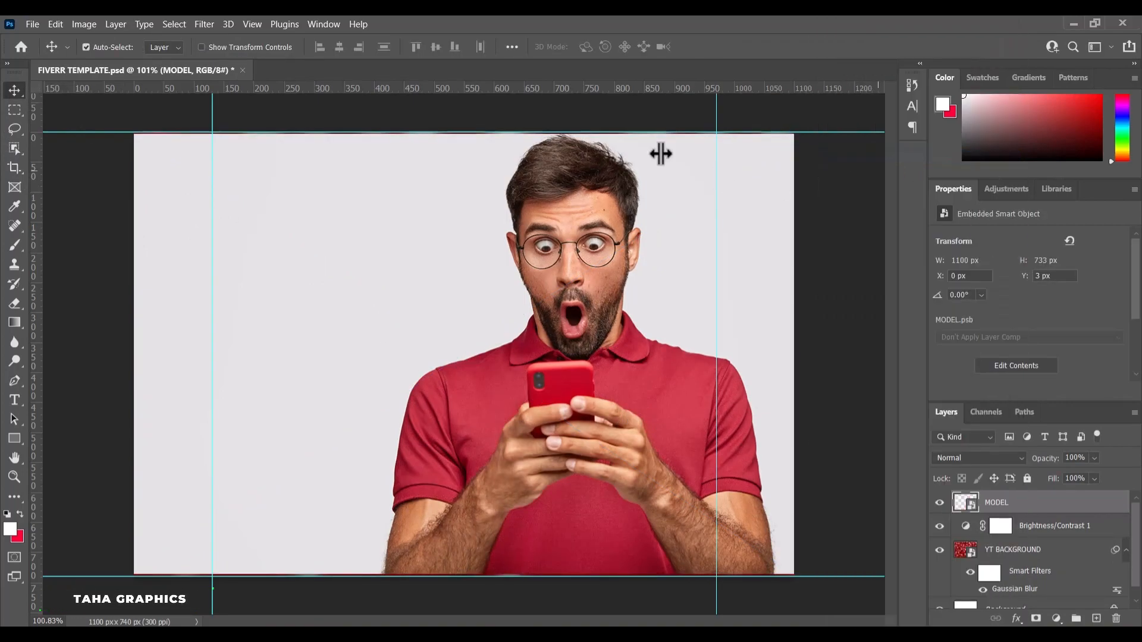
Start a Camera Raw Filter on the MODEL layer with exposure +0.40, contrast +20, highlights +5, shadows +5 and blacks +10.
{"action": "left_click", "coordinate": [205, 22]}
{"action": "left_click", "coordinate": [220, 126]}
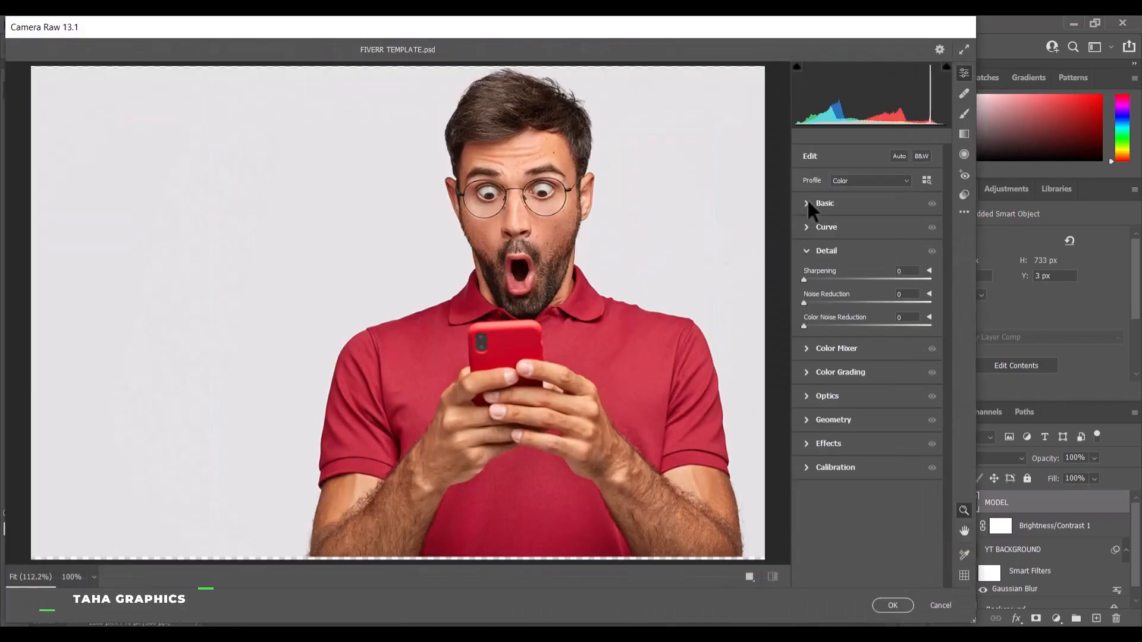
{"action": "left_click", "coordinate": [808, 203]}
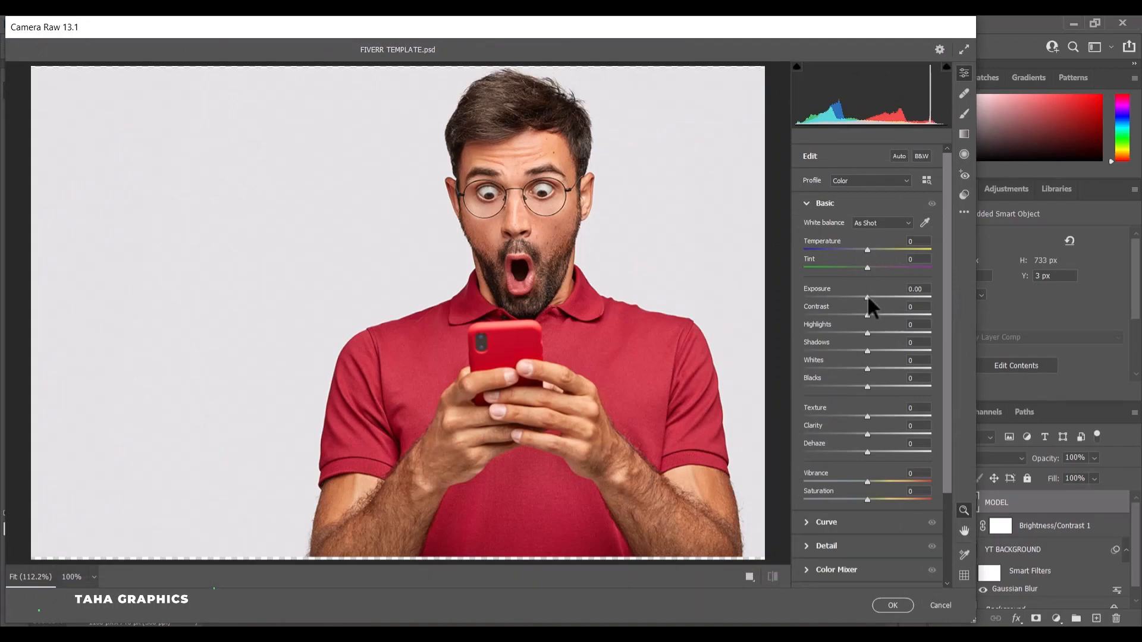
{"action": "left_click_drag", "start_coordinate": [868, 296], "coordinate": [873, 295]}
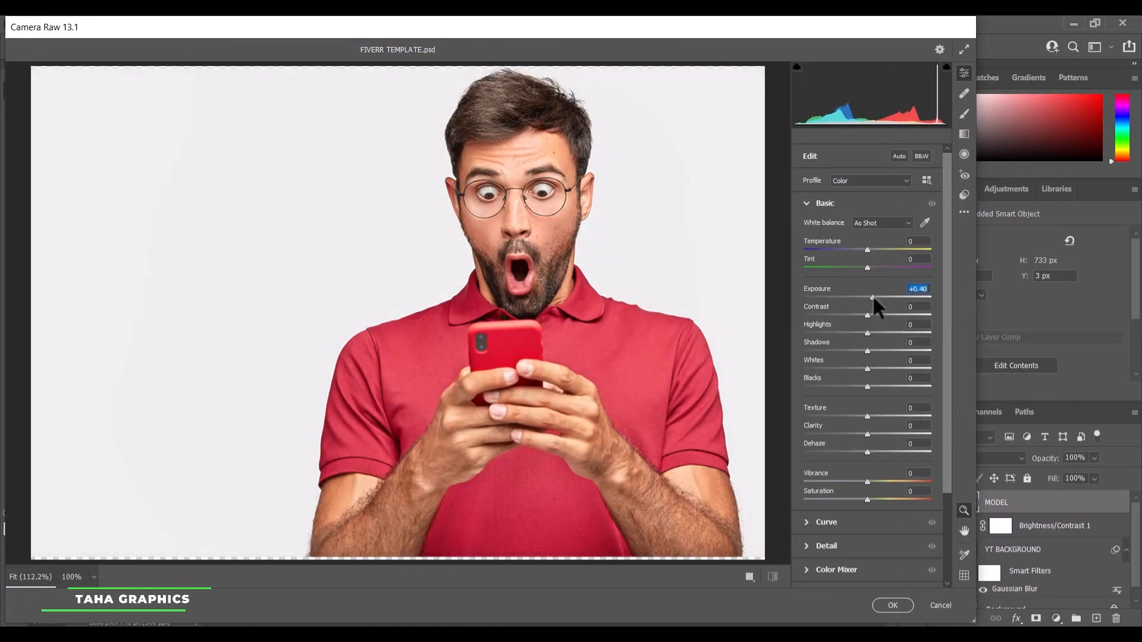
{"action": "left_click", "coordinate": [919, 305]}
{"action": "type", "text": "20"}
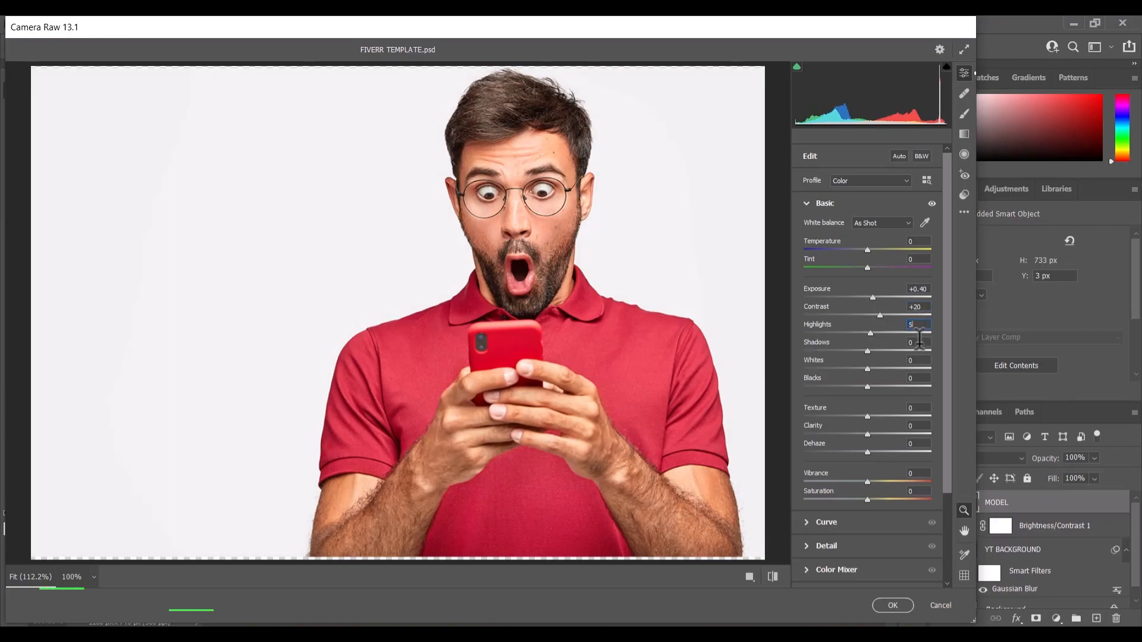
{"action": "type", "text": "5"}
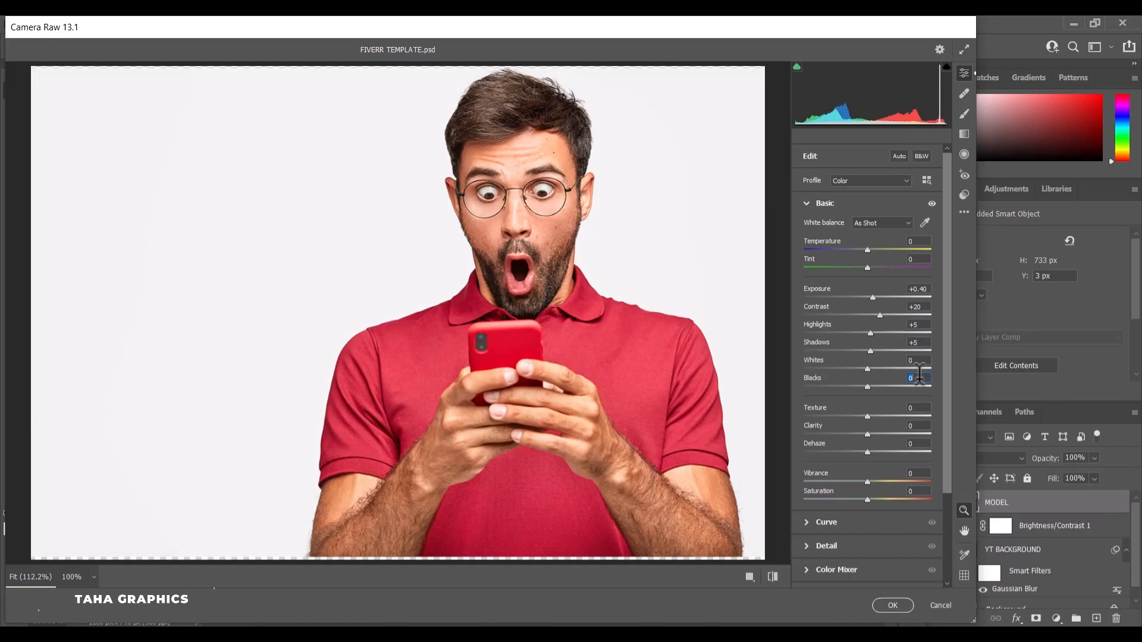
{"action": "left_click", "coordinate": [919, 375]}
{"action": "type", "text": "10"}
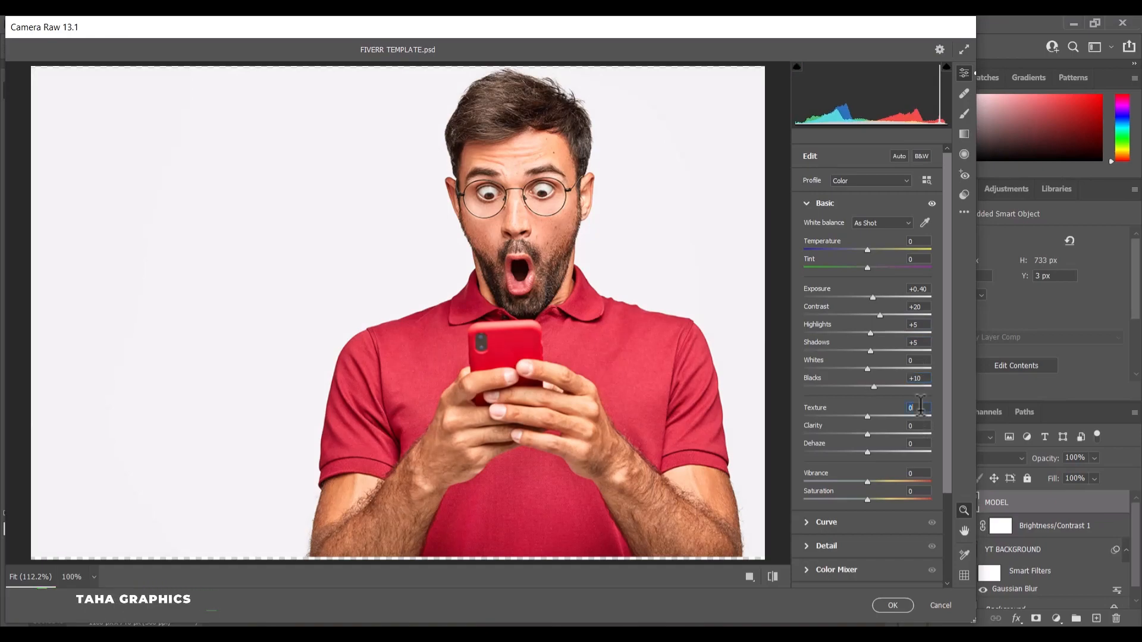
Set the Camera Raw texture to +60, clarity to +15 and saturation to +7.
{"action": "left_click", "coordinate": [920, 407]}
{"action": "type", "text": "60"}
{"action": "left_click", "coordinate": [920, 424]}
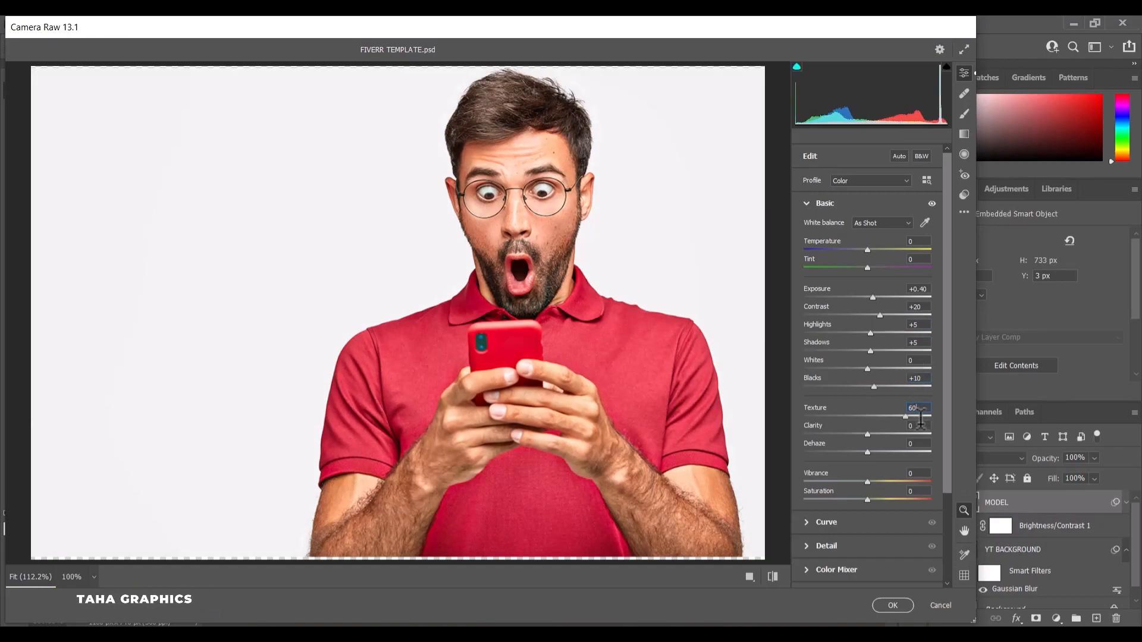
{"action": "type", "text": "15"}
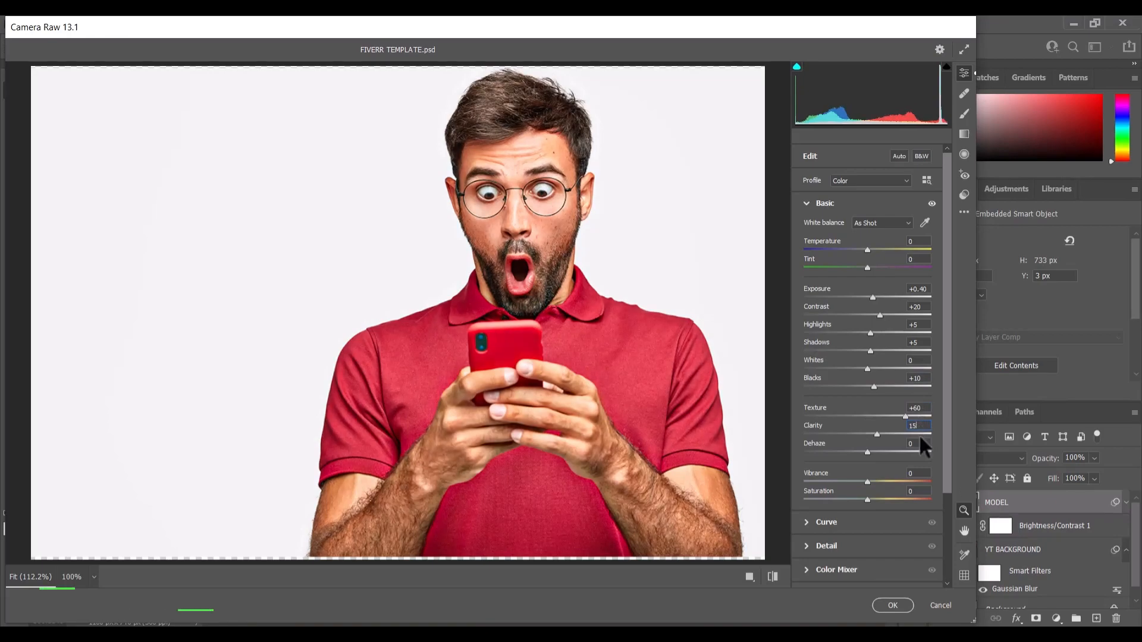
{"action": "type", "text": "7"}
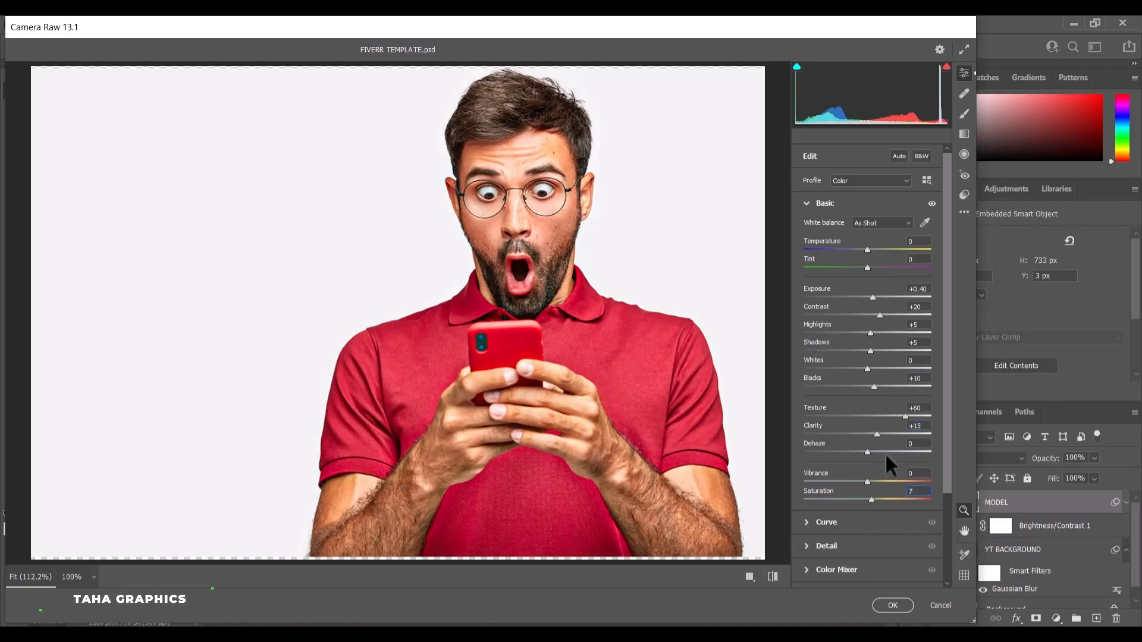
Set sharpening to 15, noise reduction to 25 and color noise reduction to 5, and apply the Camera Raw Filter.
{"action": "scroll", "coordinate": [853, 433], "scroll_direction": "down", "scroll_amount": 1}
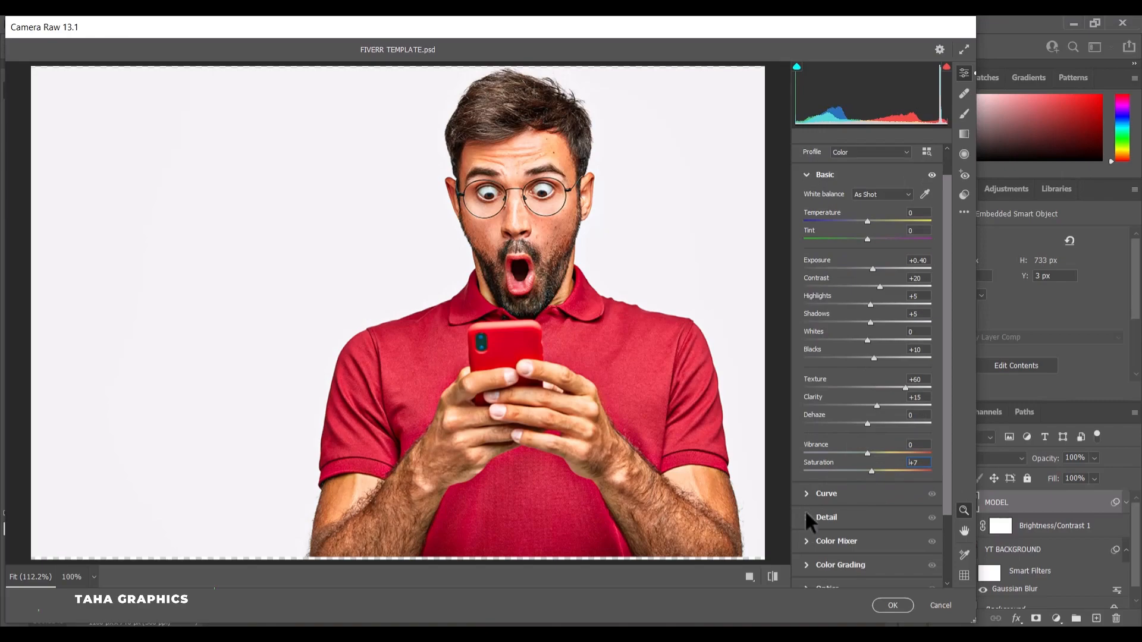
{"action": "left_click", "coordinate": [806, 513]}
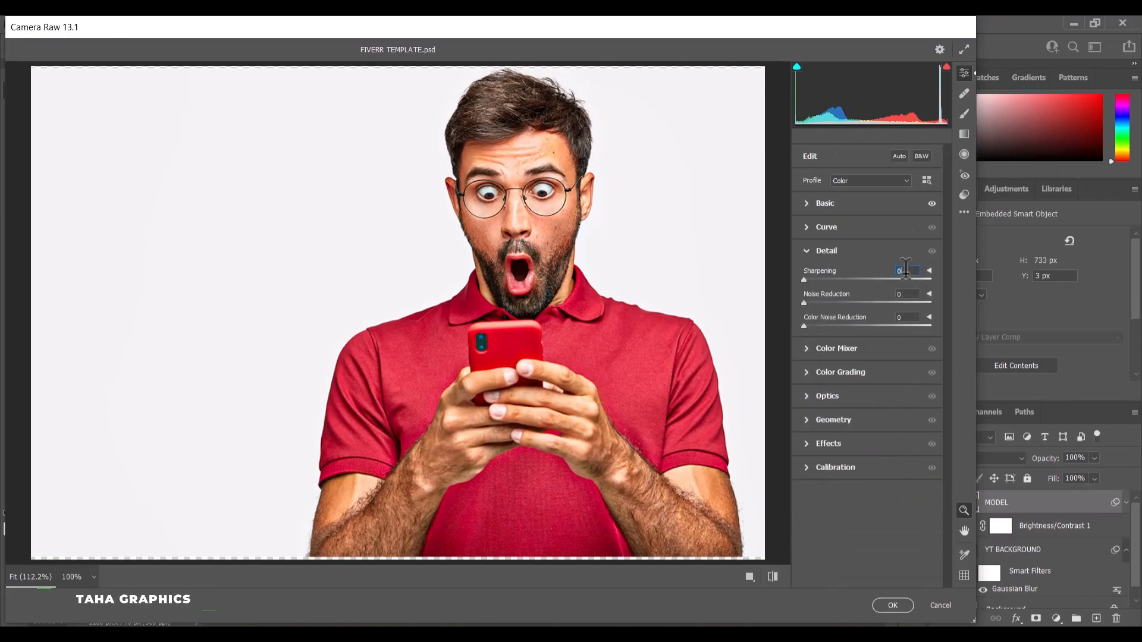
{"action": "type", "text": "2"}
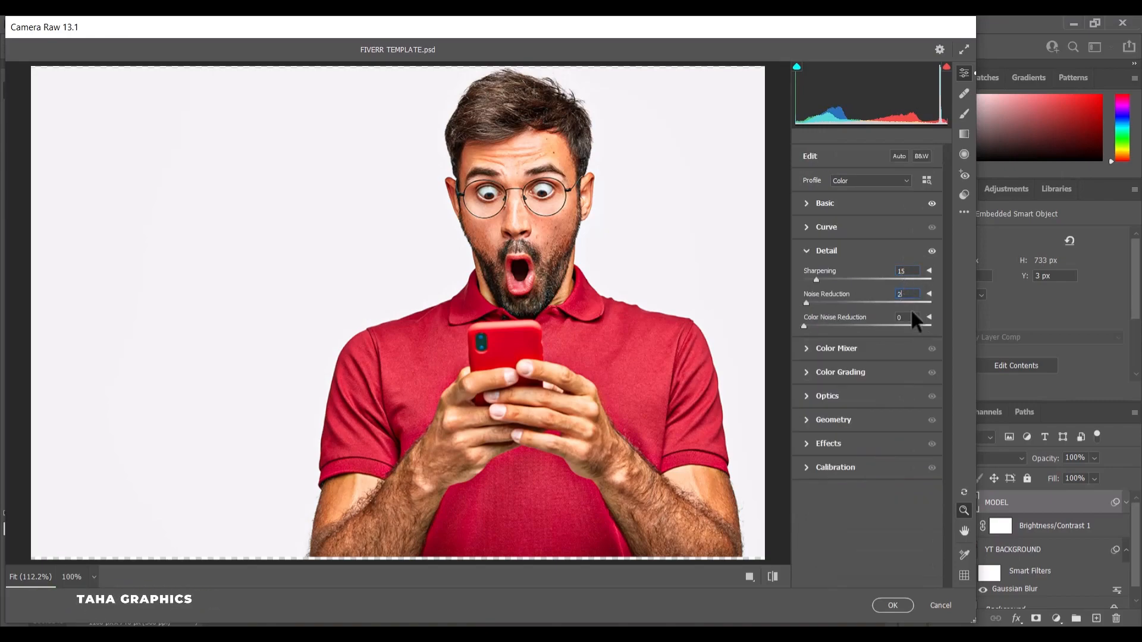
{"action": "type", "text": "5"}
{"action": "key", "text": "Tab"}
{"action": "type", "text": "5"}
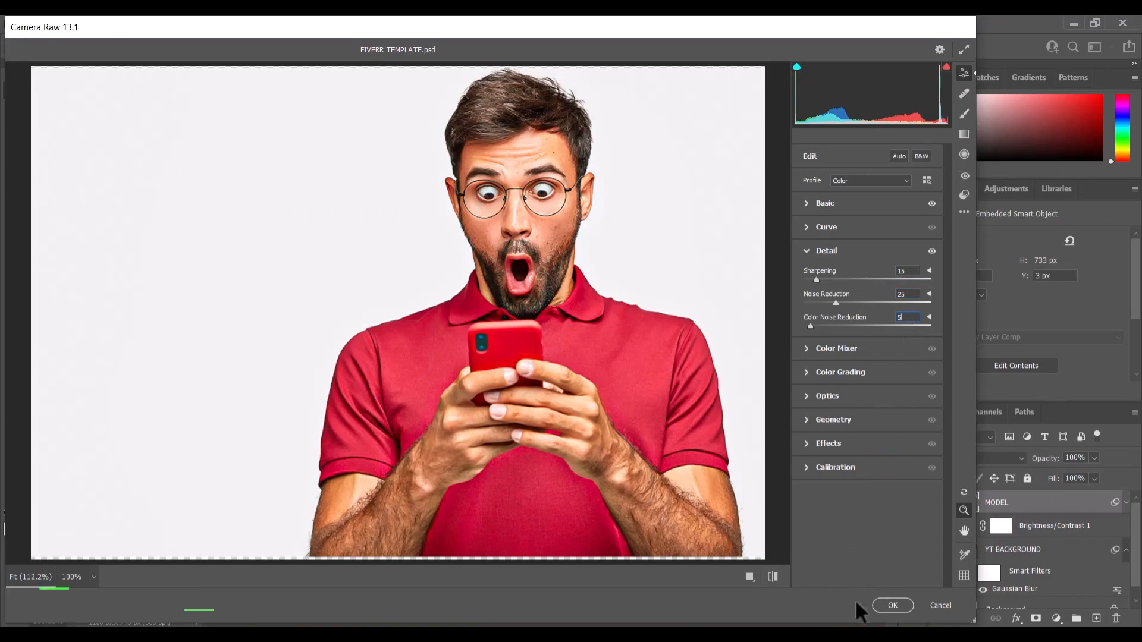
{"action": "left_click", "coordinate": [887, 607]}
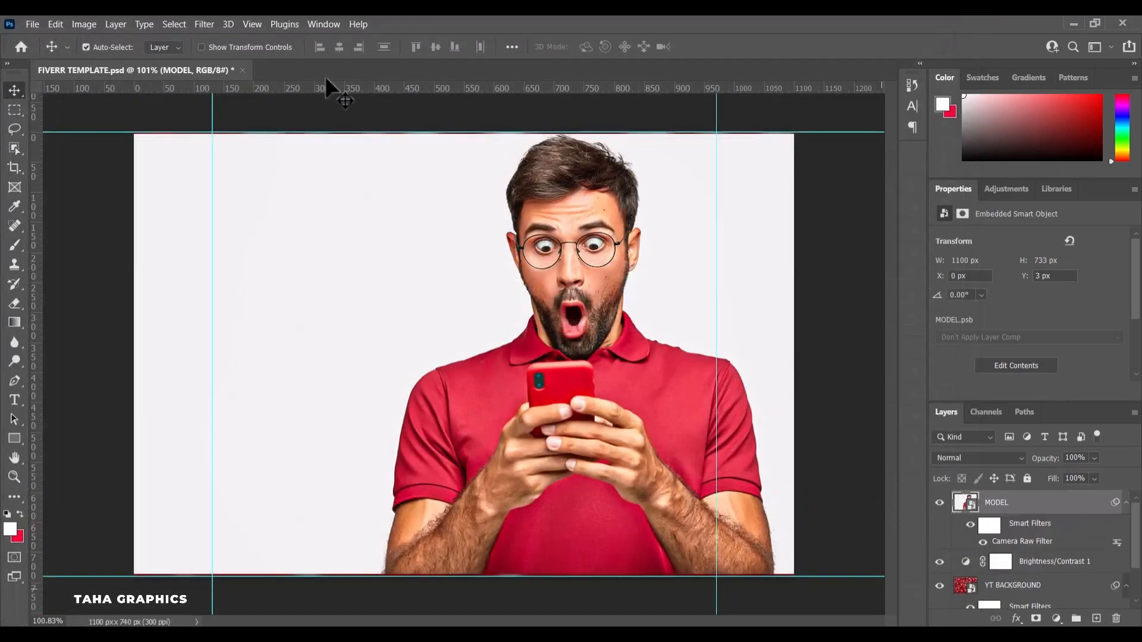
Cut out the man with Select Subject and a layer mask, and shift him toward the right edge of the canvas.
{"action": "left_click", "coordinate": [169, 24]}
{"action": "left_click", "coordinate": [216, 187]}
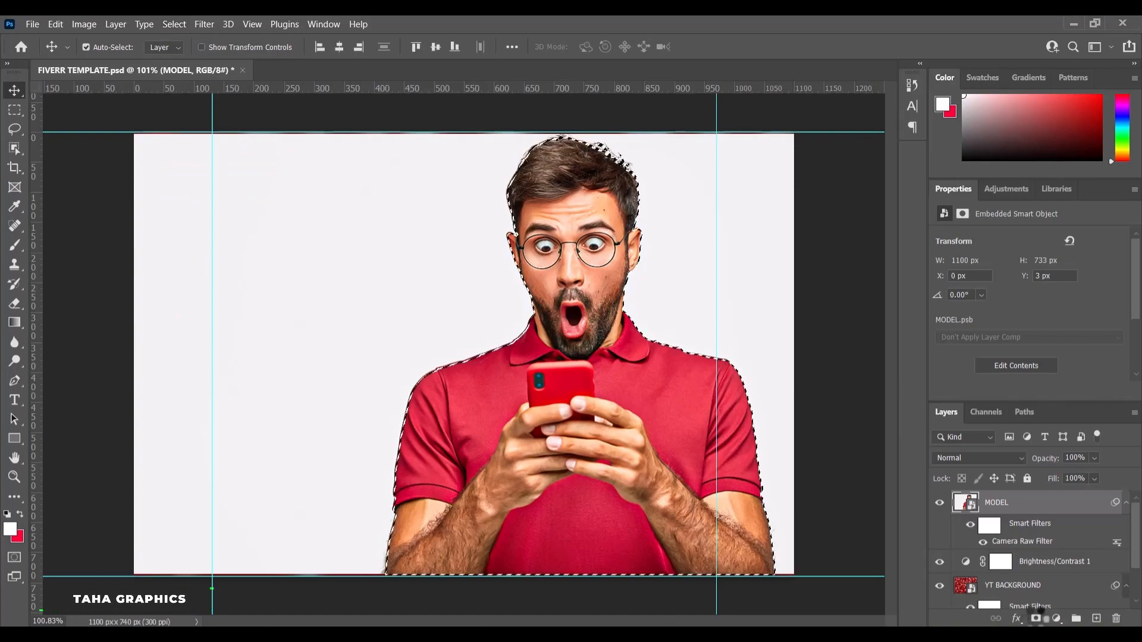
{"action": "left_click", "coordinate": [1036, 619]}
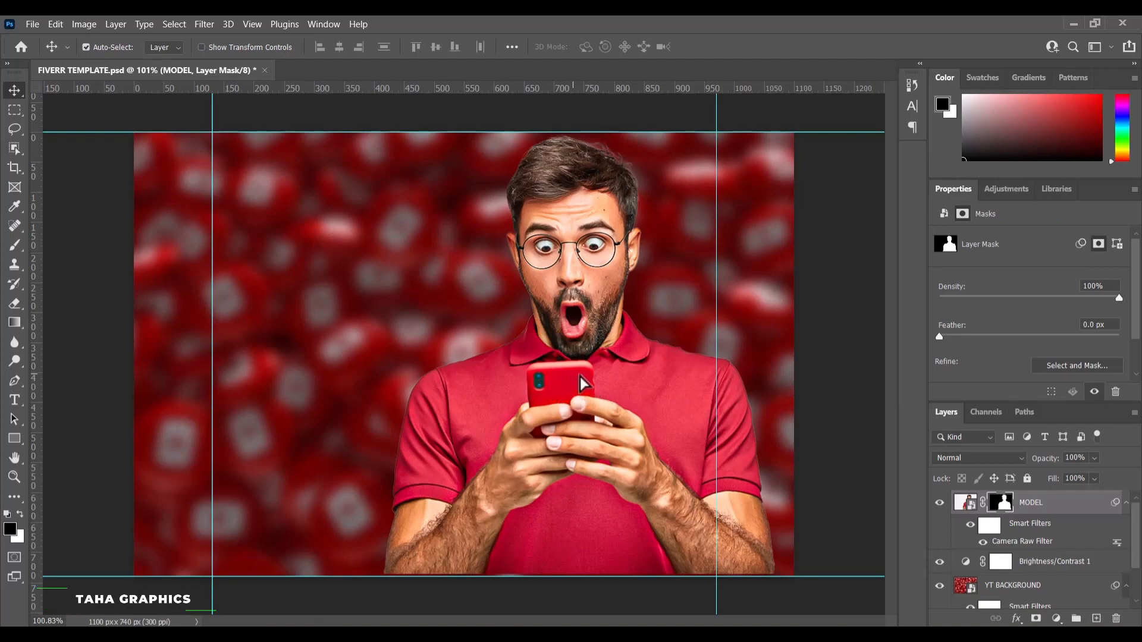
{"action": "left_click_drag", "start_coordinate": [582, 385], "coordinate": [655, 384]}
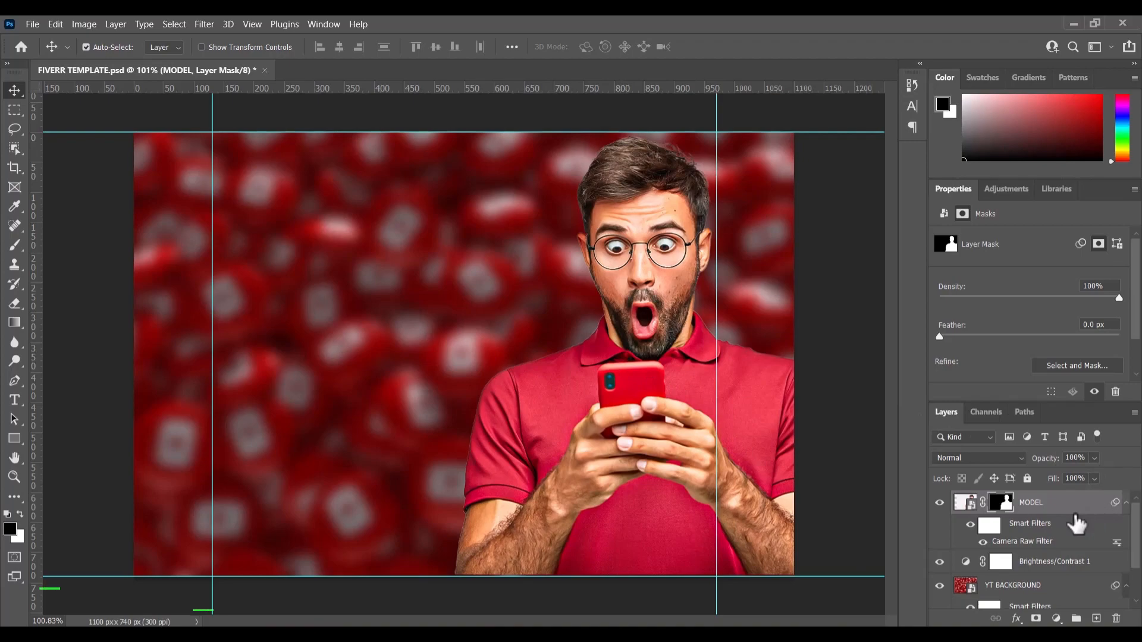
Group the Brightness/Contrast 1 and YT BACKGROUND layers and name the group BACKGROUND.
{"action": "left_click", "coordinate": [1057, 564]}
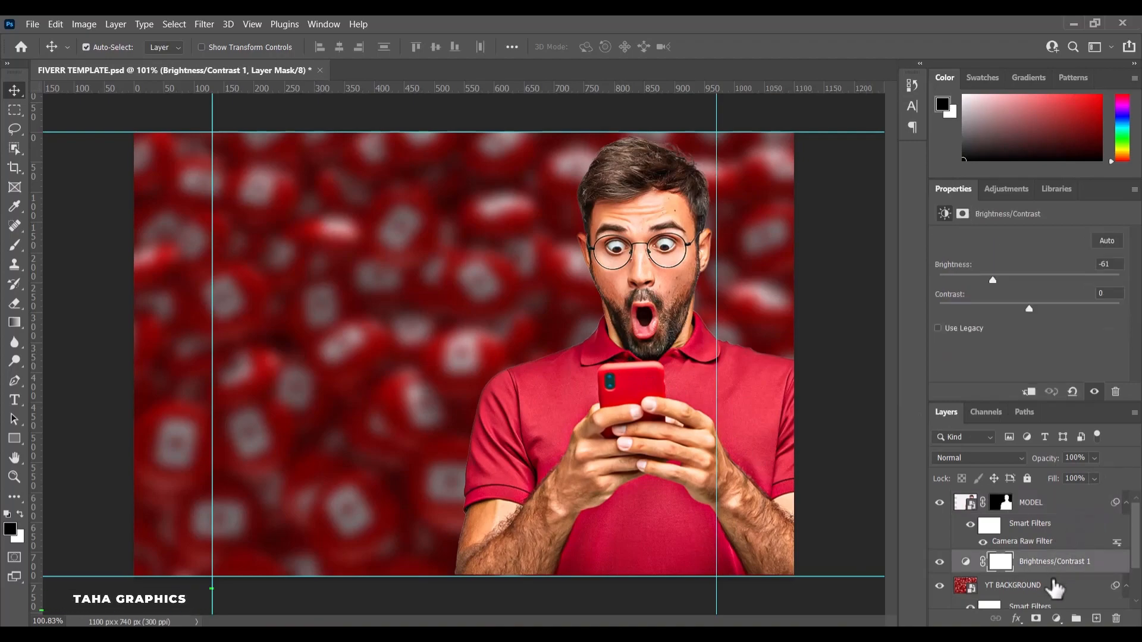
{"action": "left_click", "coordinate": [1054, 587], "text": "ctrl"}
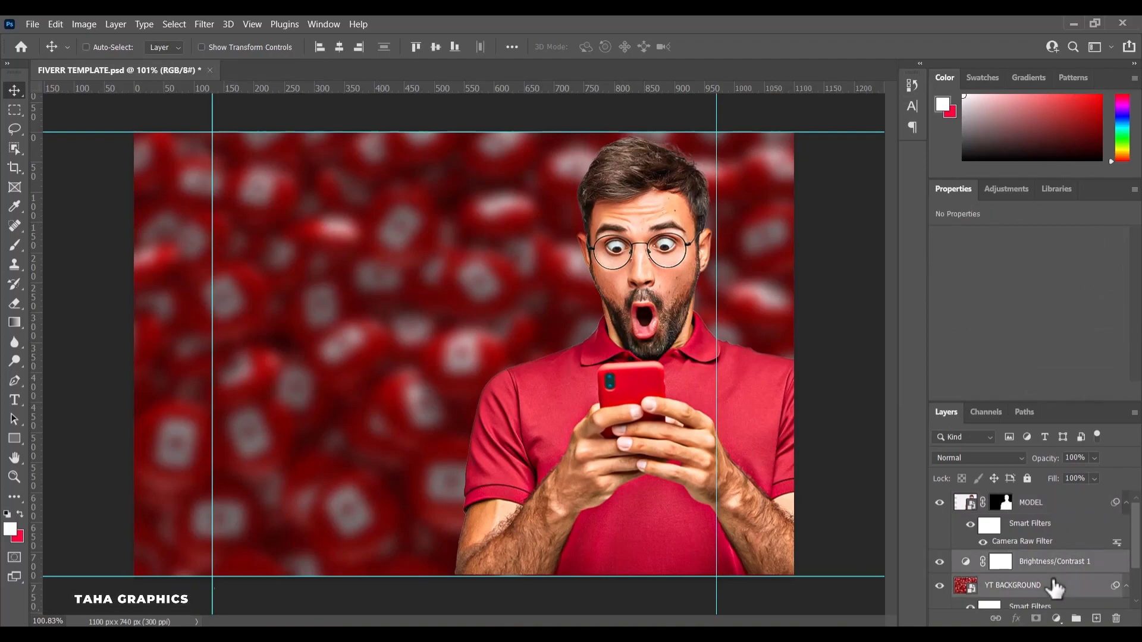
{"action": "key", "text": "ctrl+g"}
{"action": "double_click", "coordinate": [1001, 559]}
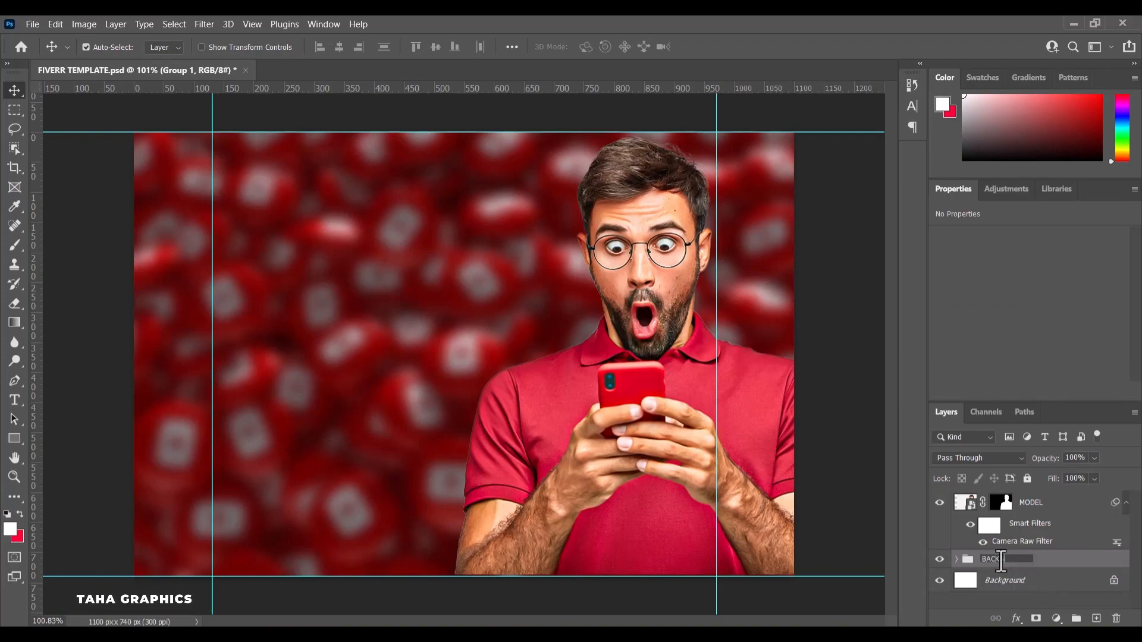
{"action": "key", "text": "Return"}
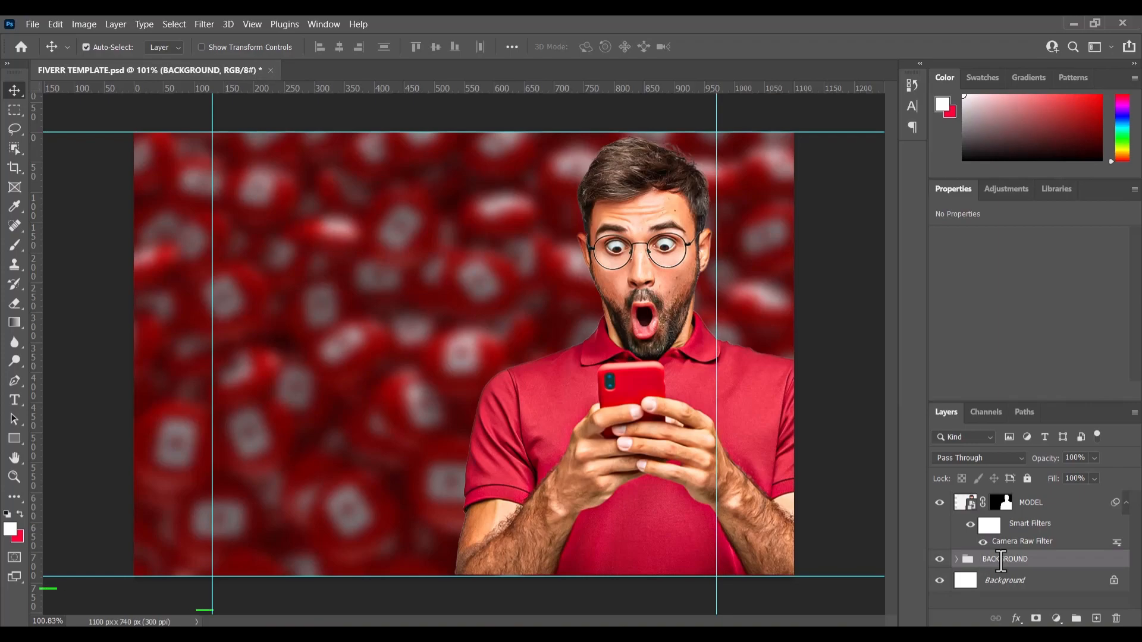
Add a new layer above the BACKGROUND group and set the foreground color to yellow f0ff02 for the Brush tool.
{"action": "left_click", "coordinate": [1096, 618]}
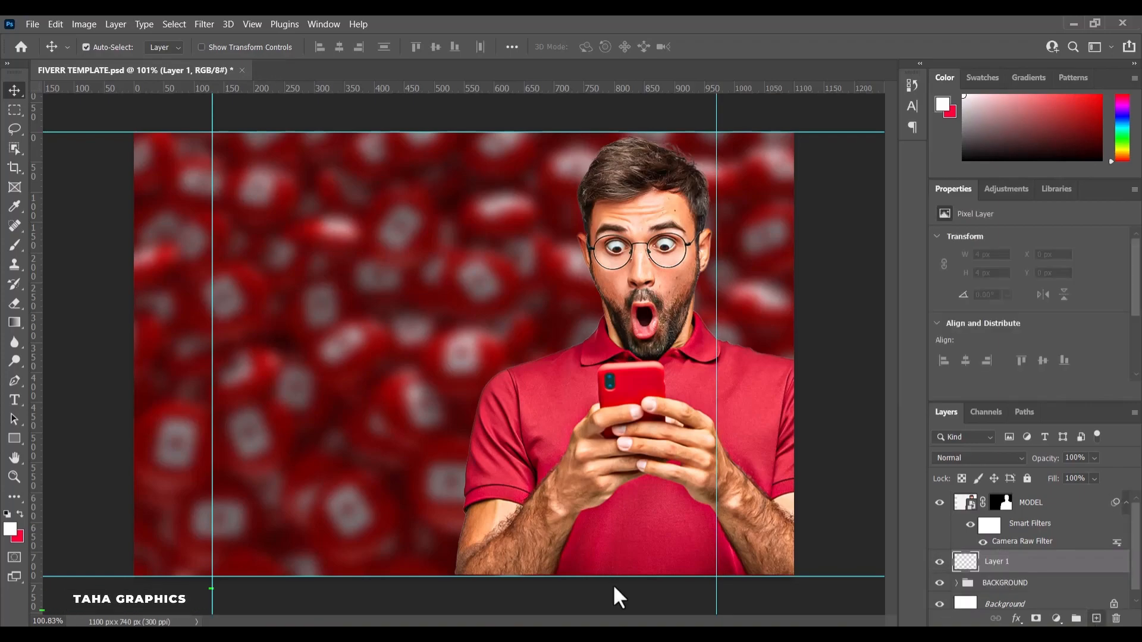
{"action": "left_click", "coordinate": [13, 245]}
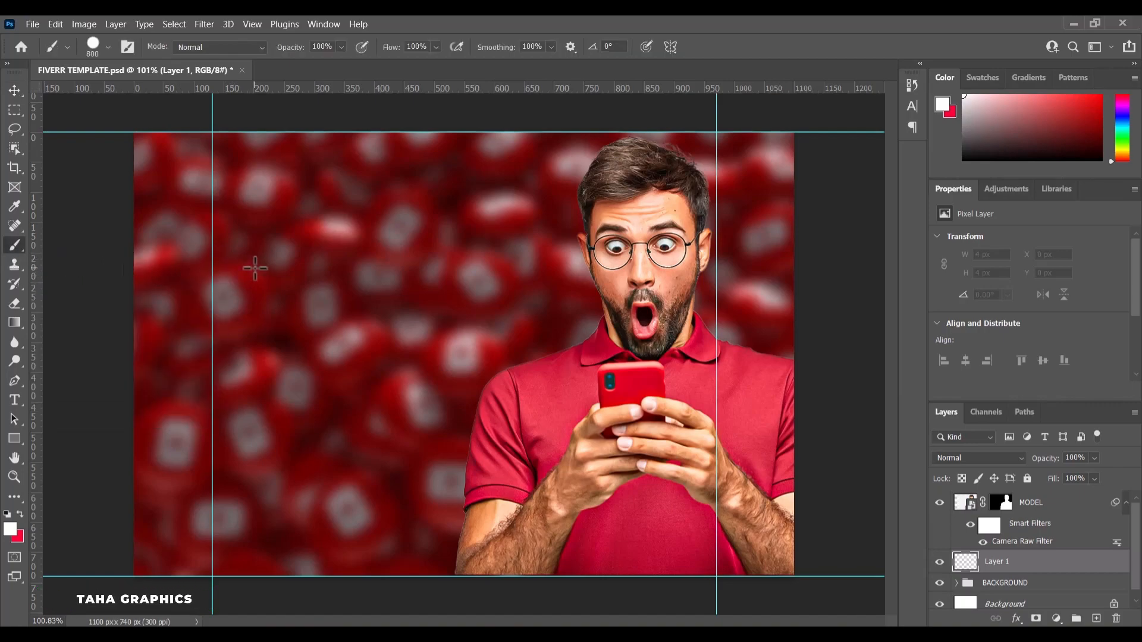
{"action": "left_click", "coordinate": [21, 514]}
{"action": "left_click", "coordinate": [10, 529]}
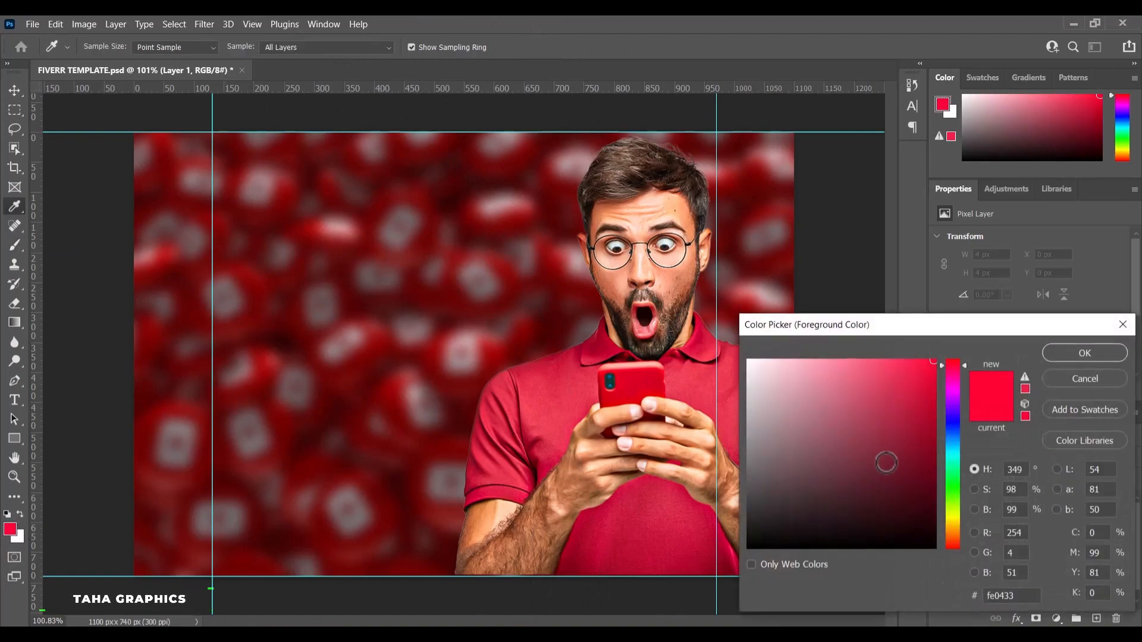
{"action": "left_click", "coordinate": [937, 514]}
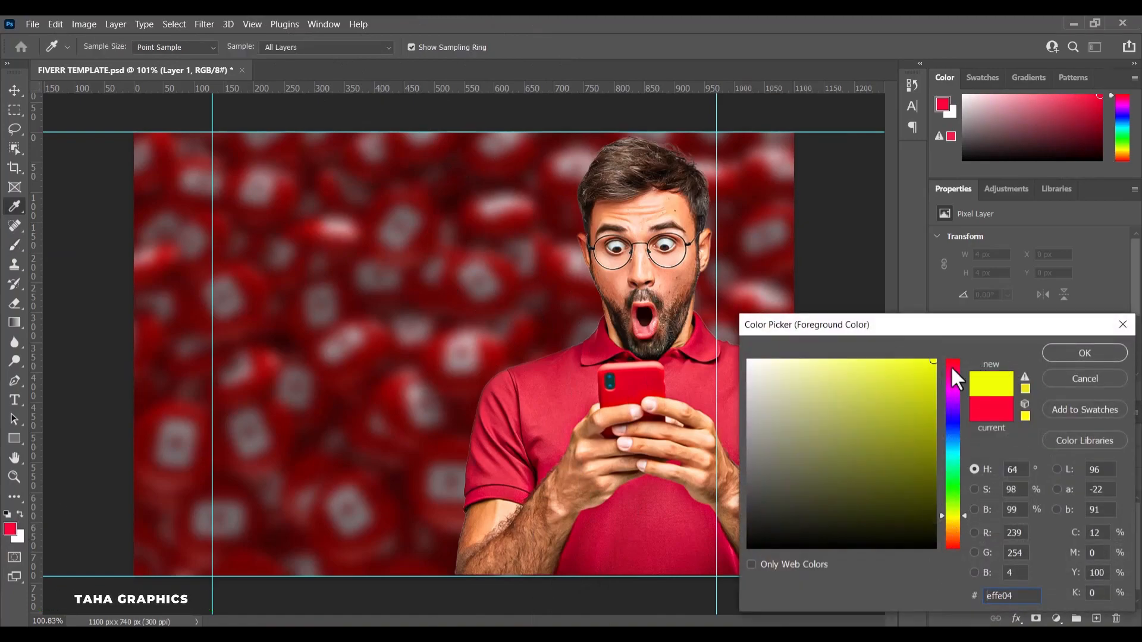
{"action": "left_click", "coordinate": [935, 360]}
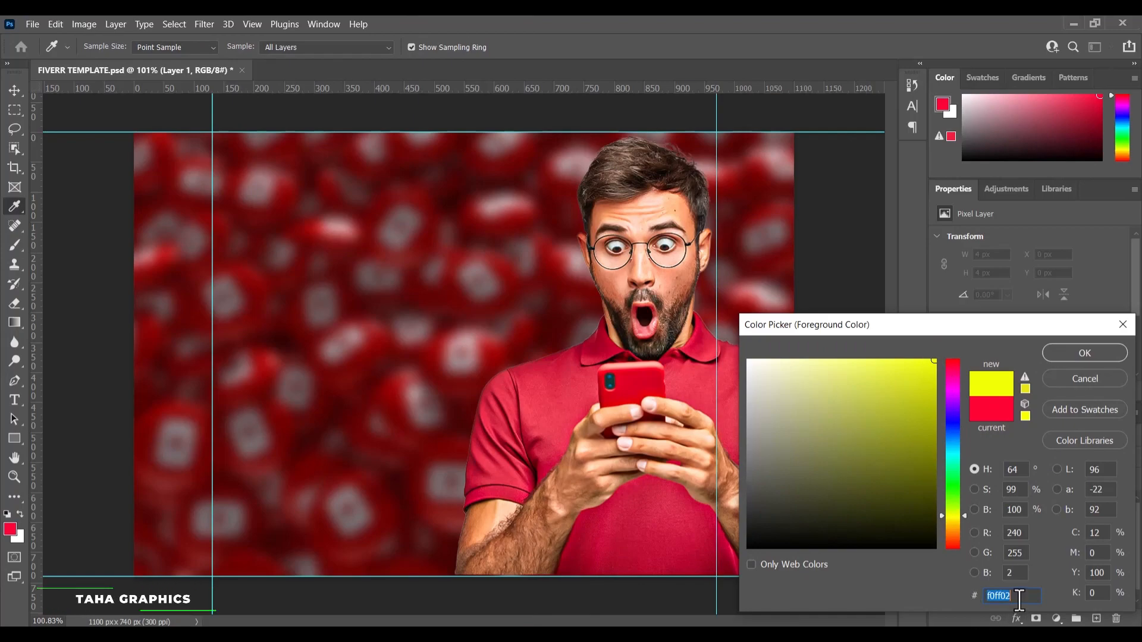
{"action": "left_click", "coordinate": [1064, 352]}
Paint a yellow spot about 523 by 496 px behind the man's shoulders with a 500 px brush.
{"action": "key", "text": "b"}
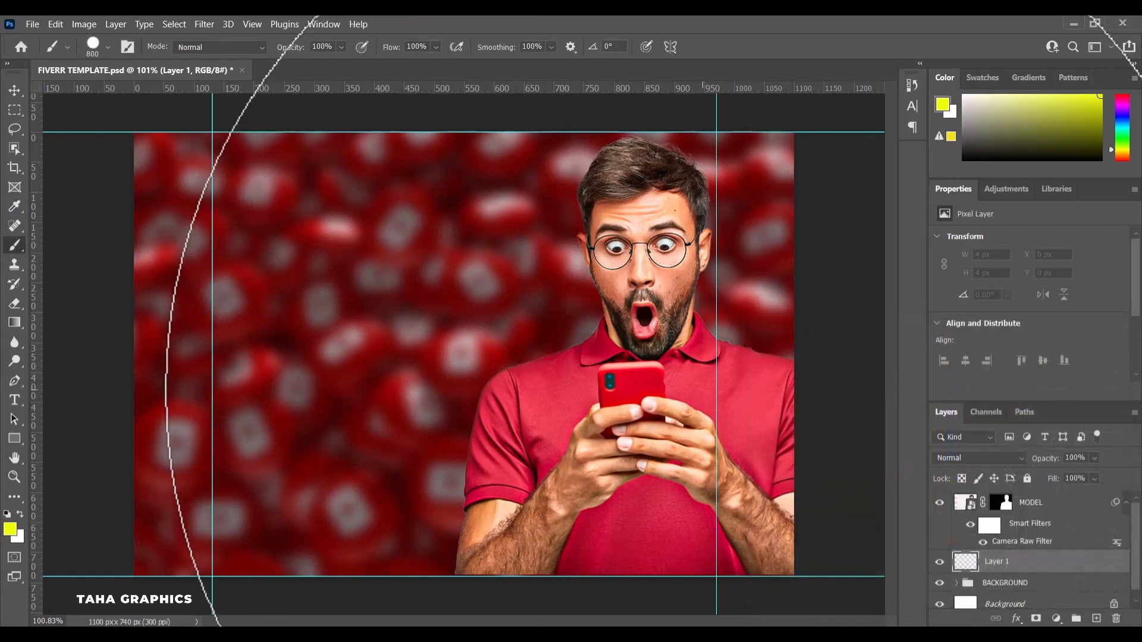
{"action": "key", "text": "bracketleft"}
{"action": "key", "text": "bracketleft"}
{"action": "key", "text": "bracketleft"}
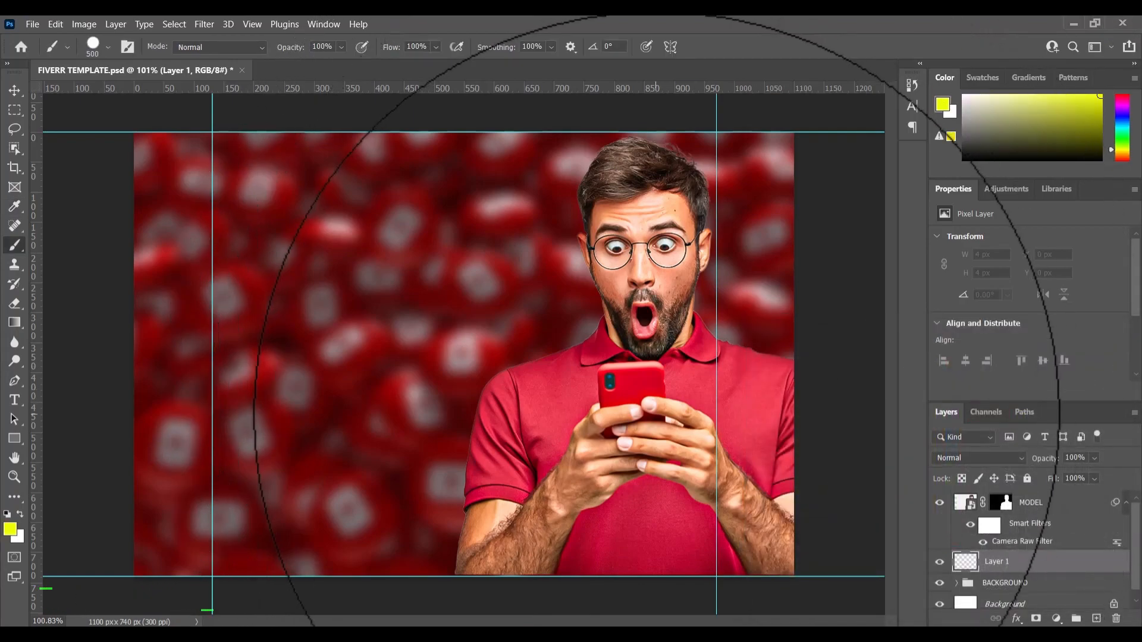
{"action": "left_click", "coordinate": [647, 454]}
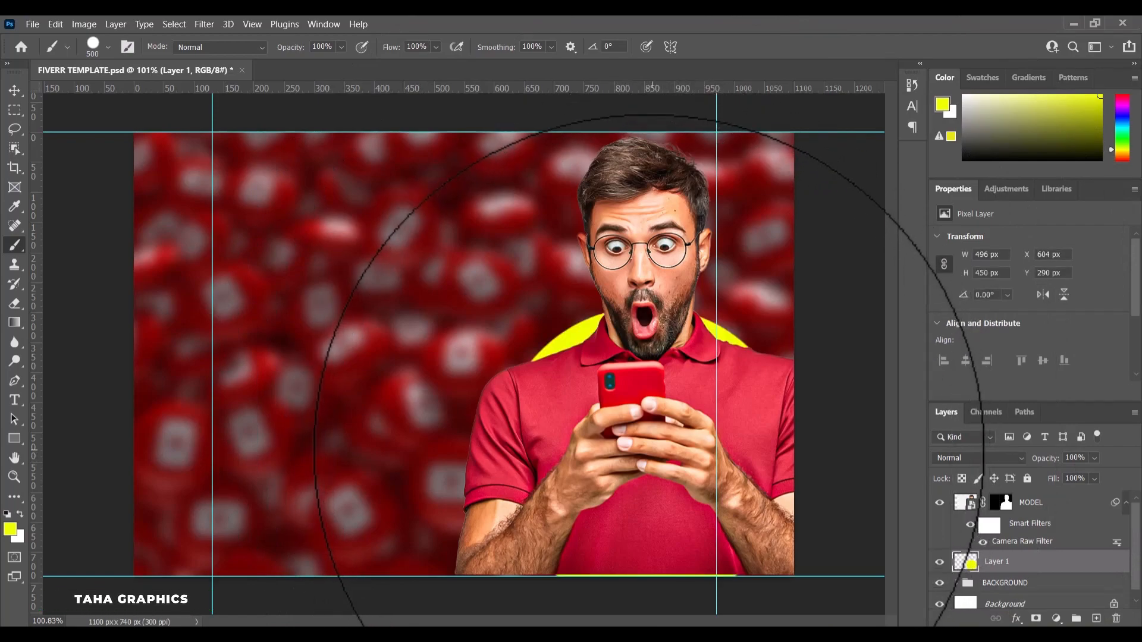
{"action": "left_click", "coordinate": [651, 452]}
{"action": "left_click", "coordinate": [650, 452]}
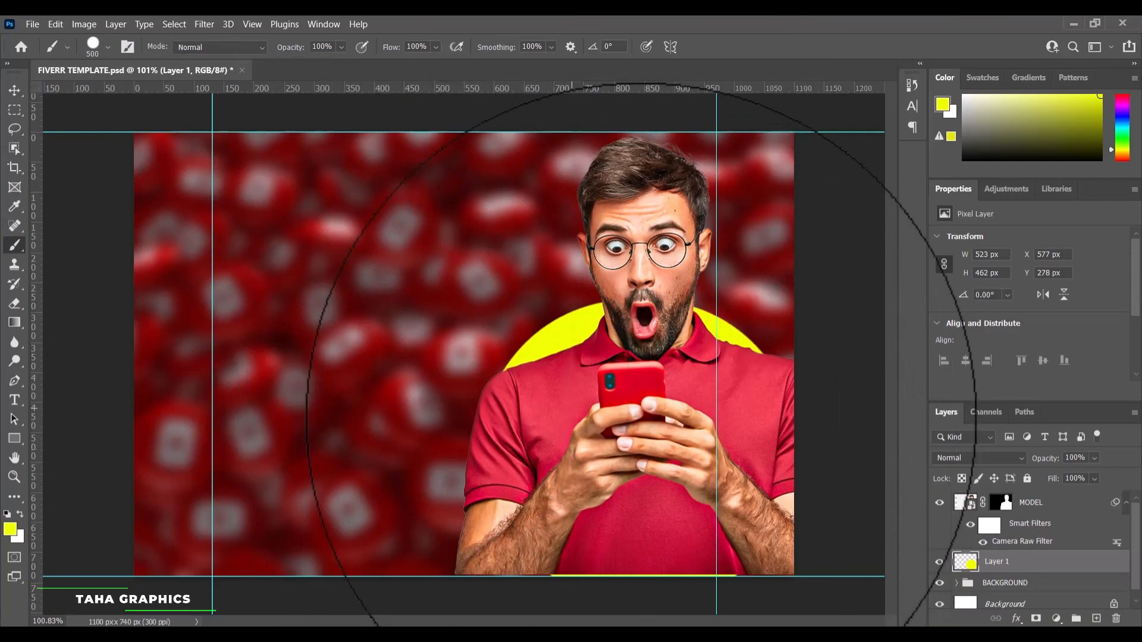
{"action": "left_click", "coordinate": [662, 440]}
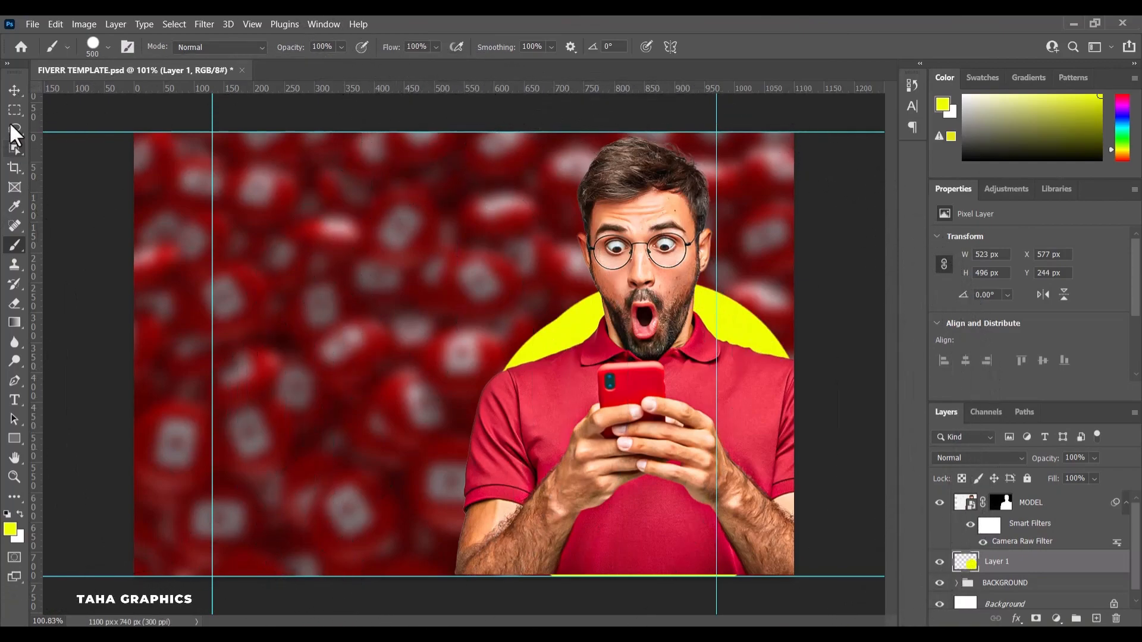
Scale the MODEL layer up to about 103.78% and shift the man slightly left and up.
{"action": "left_click", "coordinate": [14, 91]}
{"action": "left_click", "coordinate": [655, 274]}
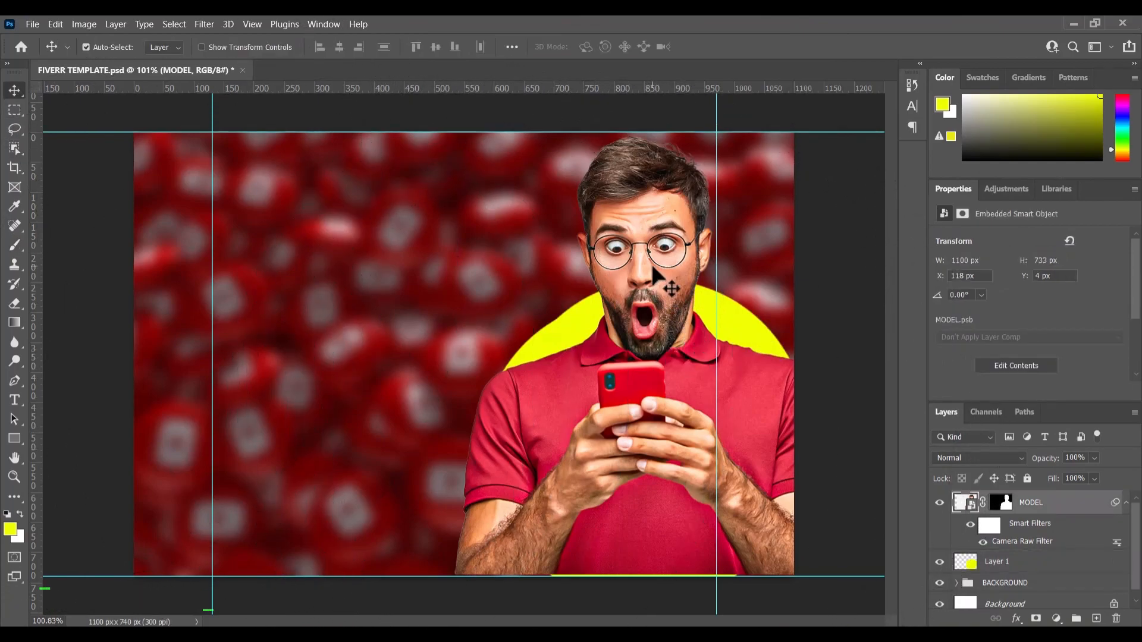
{"action": "key", "text": "ctrl+t"}
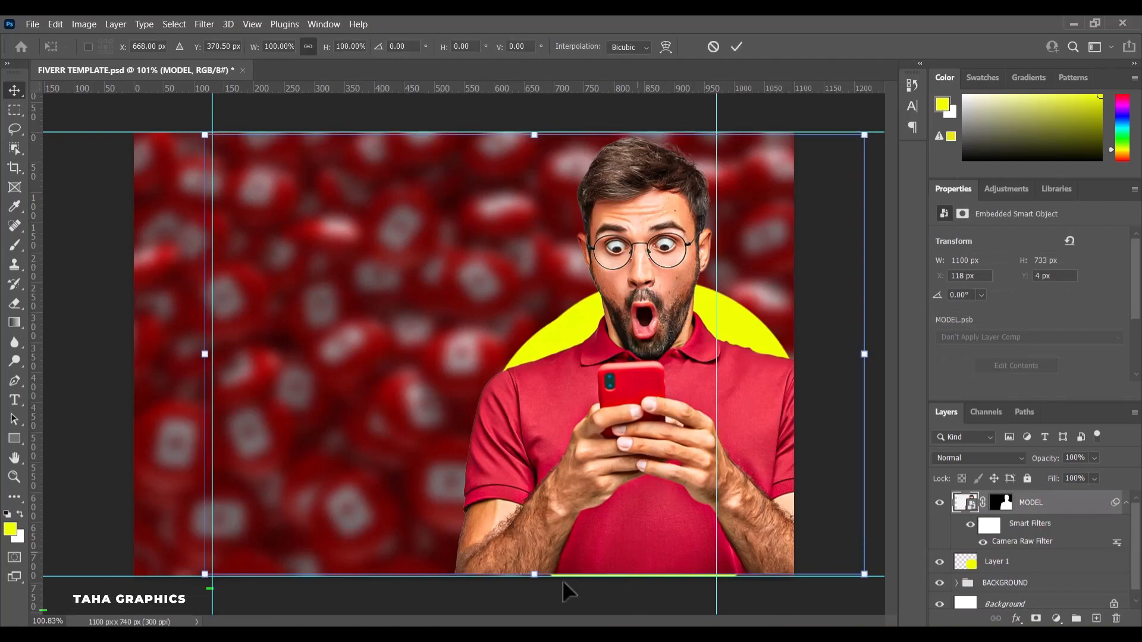
{"action": "left_click_drag", "start_coordinate": [534, 574], "coordinate": [535, 583]}
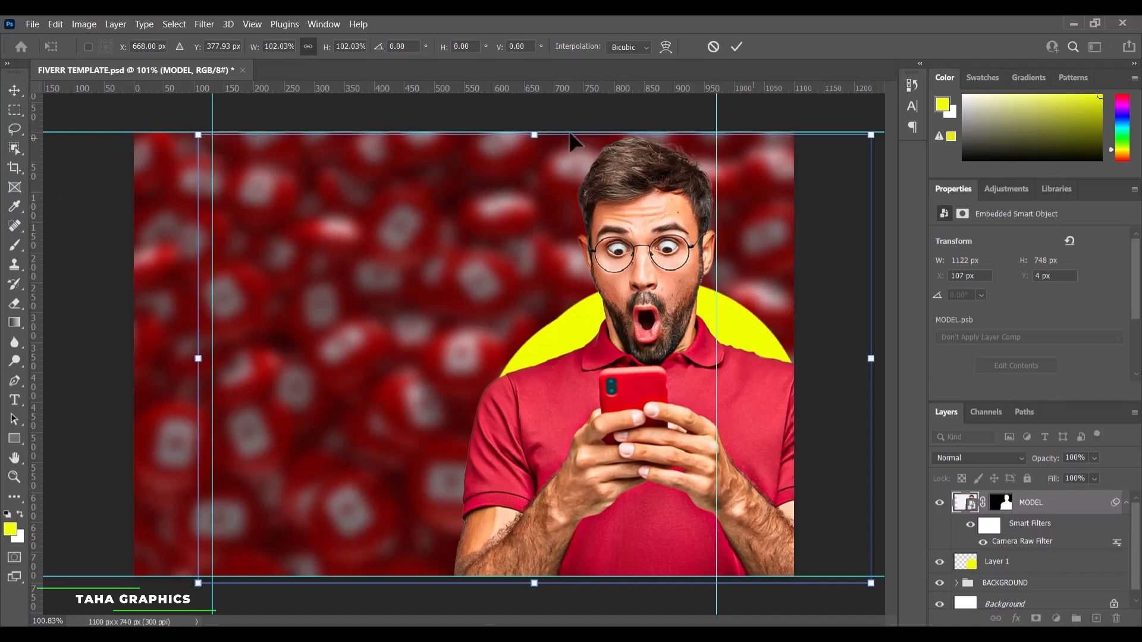
{"action": "left_click_drag", "start_coordinate": [544, 145], "coordinate": [537, 123]}
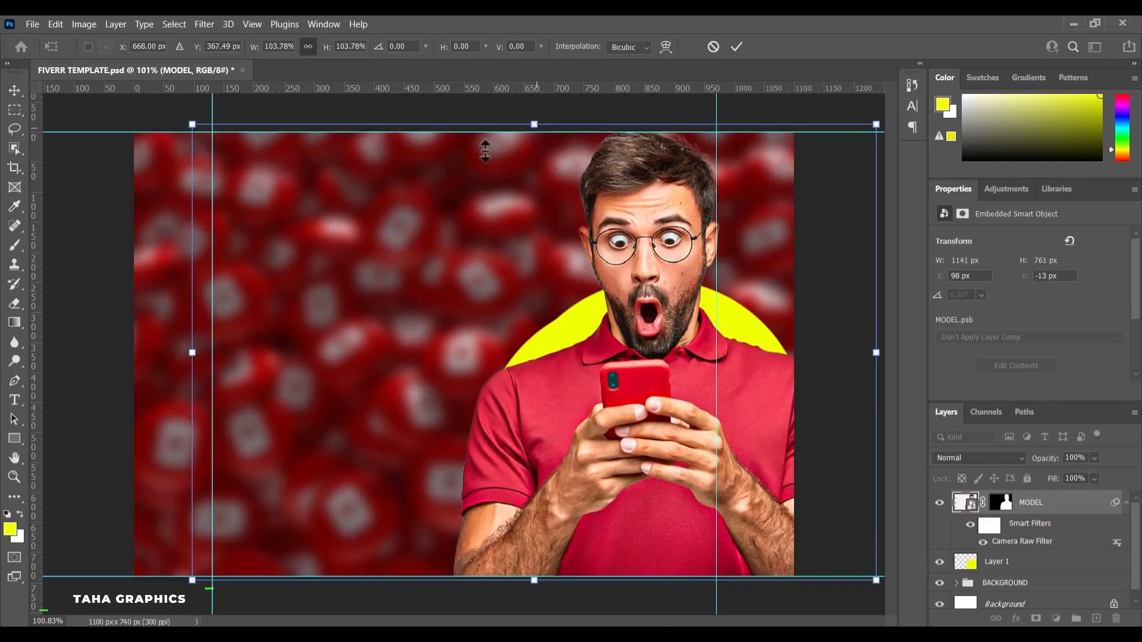
{"action": "left_click", "coordinate": [12, 90]}
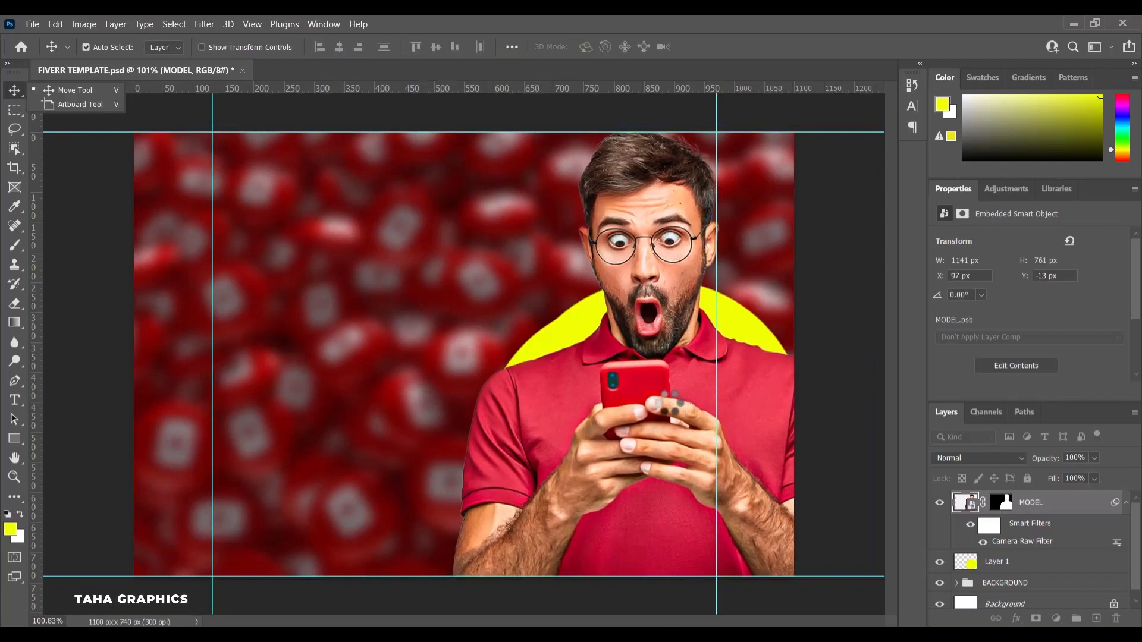
{"action": "left_click_drag", "start_coordinate": [685, 410], "coordinate": [676, 406]}
Rename the yellow spot's layer GLOW and convert it to a smart object.
{"action": "left_click", "coordinate": [1032, 565]}
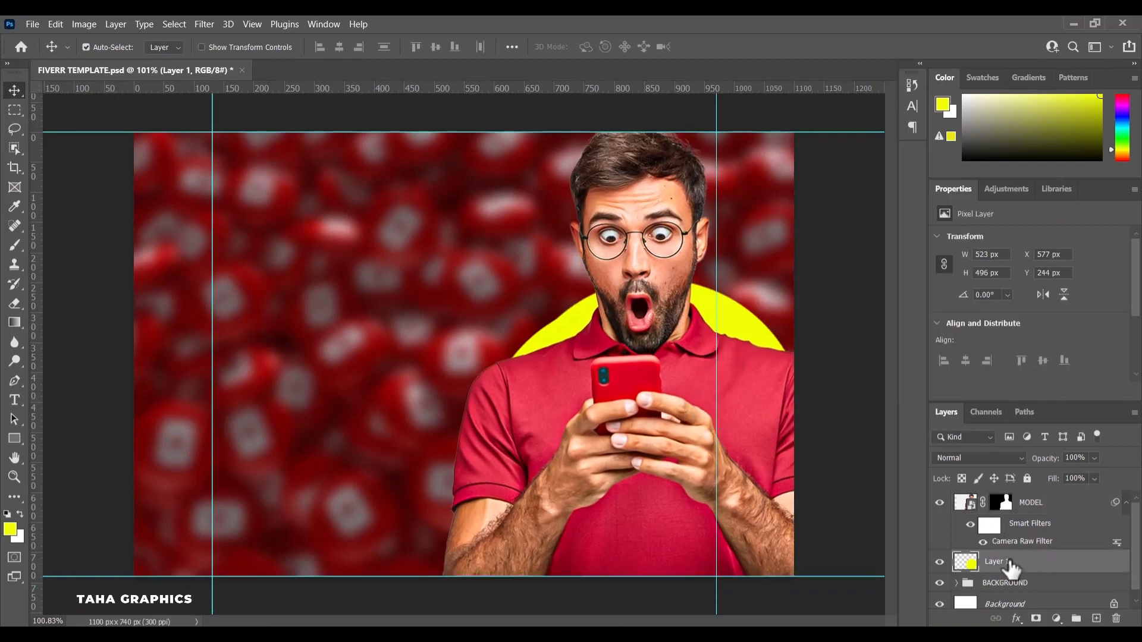
{"action": "double_click", "coordinate": [995, 561]}
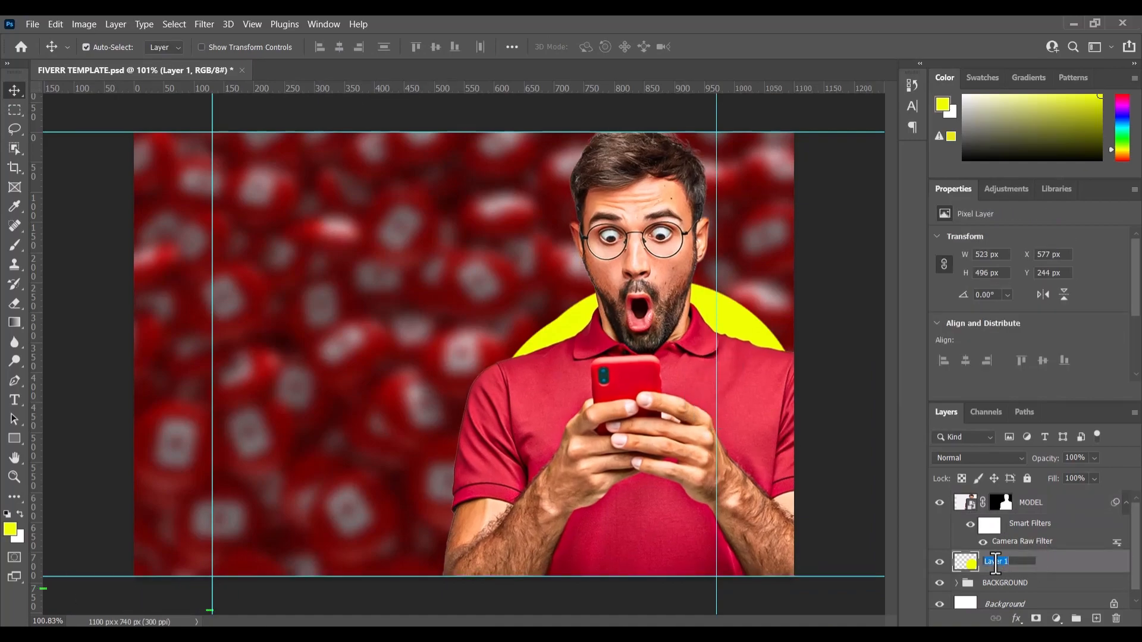
{"action": "type", "text": "GLOW"}
{"action": "key", "text": "Return"}
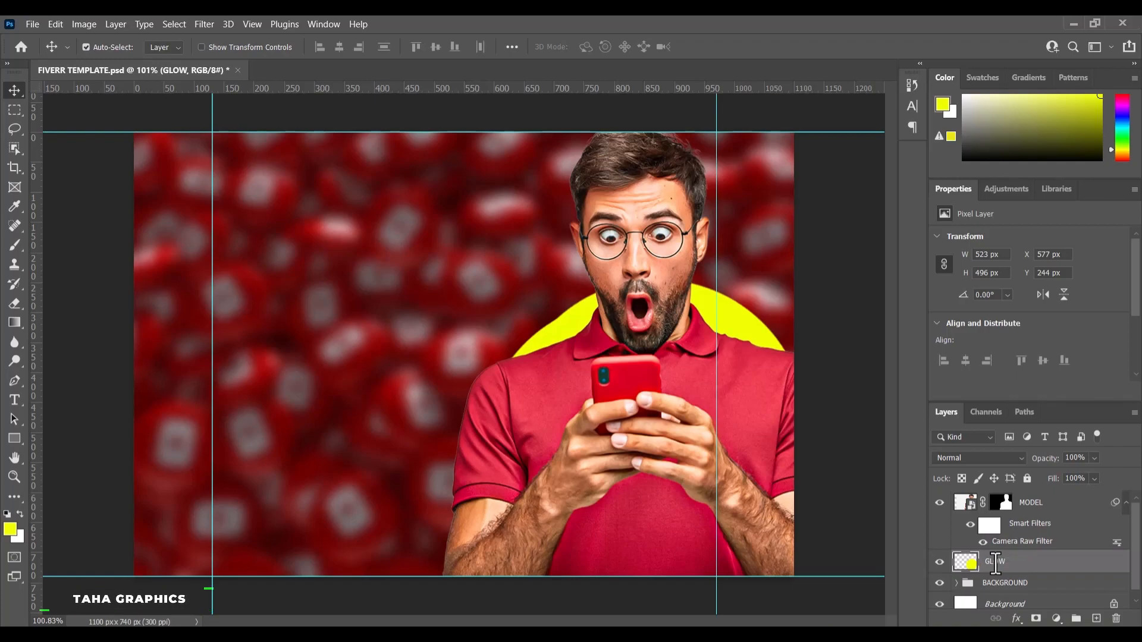
{"action": "right_click", "coordinate": [1028, 565]}
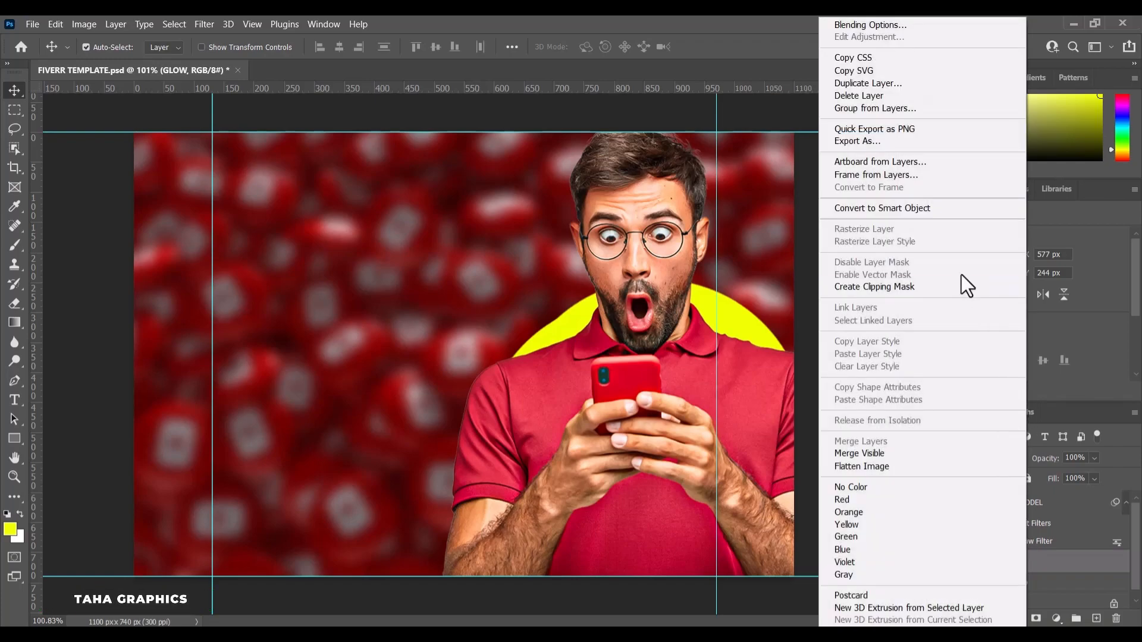
{"action": "left_click", "coordinate": [929, 208]}
Apply a Gaussian Blur with a 90-pixel radius to the GLOW layer and set its blend mode to Color Dodge.
{"action": "left_click", "coordinate": [204, 23]}
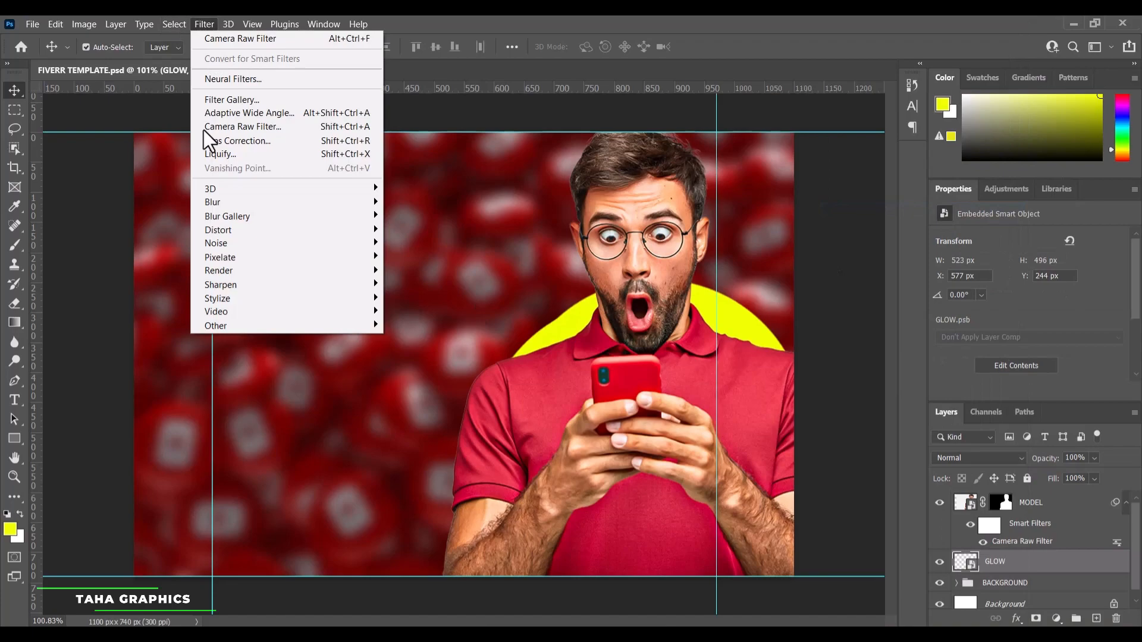
{"action": "mouse_move", "coordinate": [219, 202]}
{"action": "left_click", "coordinate": [409, 256]}
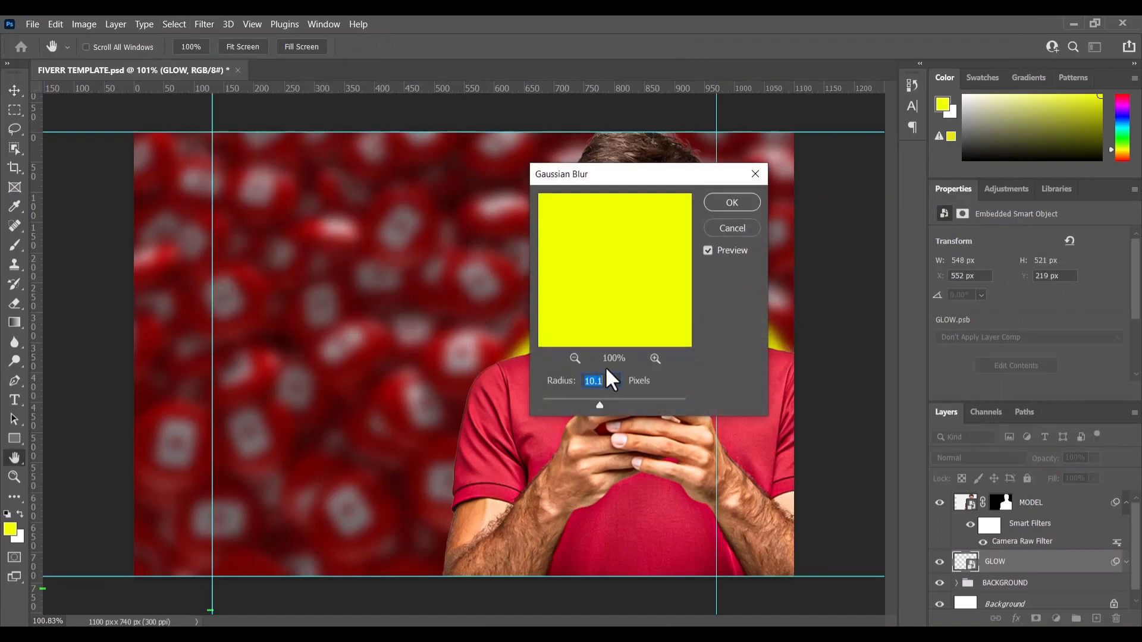
{"action": "type", "text": "90"}
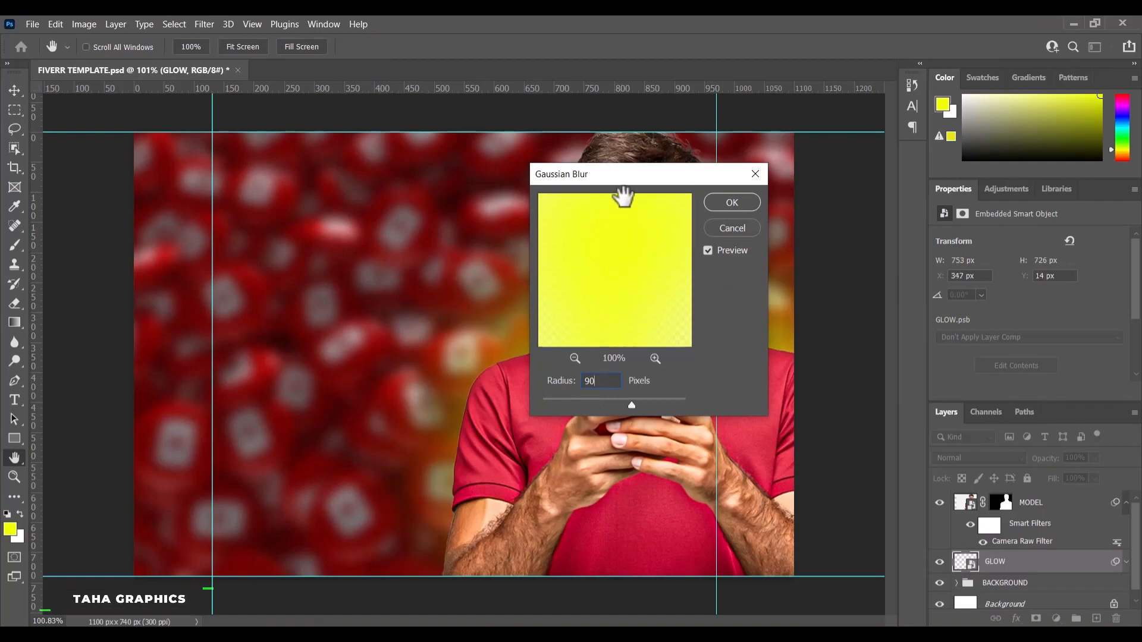
{"action": "left_click_drag", "start_coordinate": [632, 178], "coordinate": [248, 182]}
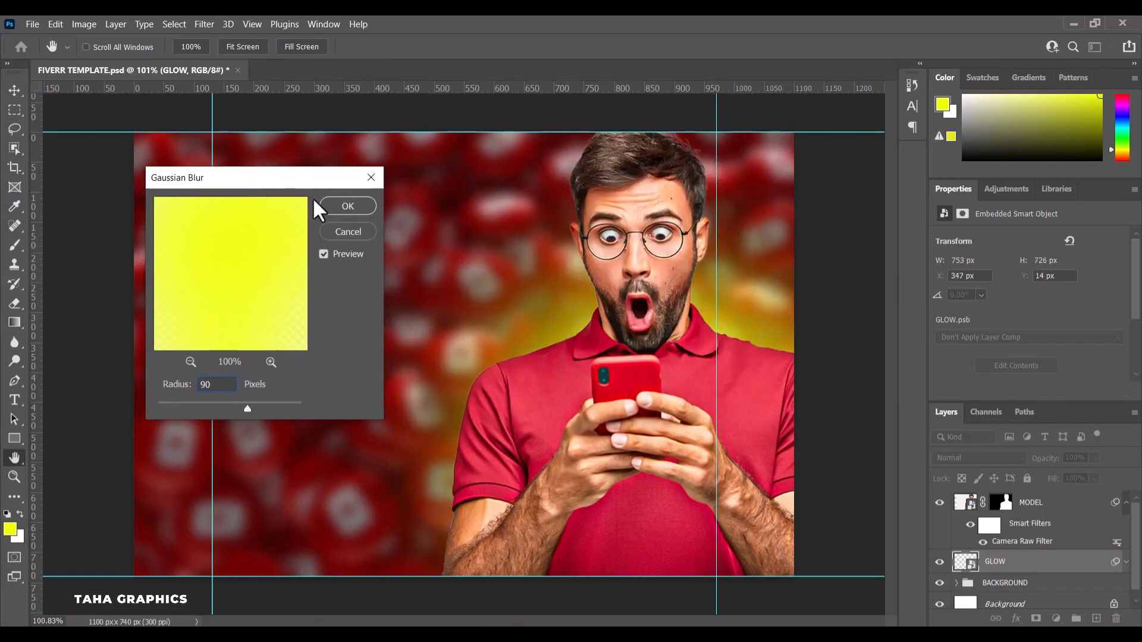
{"action": "left_click", "coordinate": [359, 204]}
{"action": "left_click", "coordinate": [989, 459]}
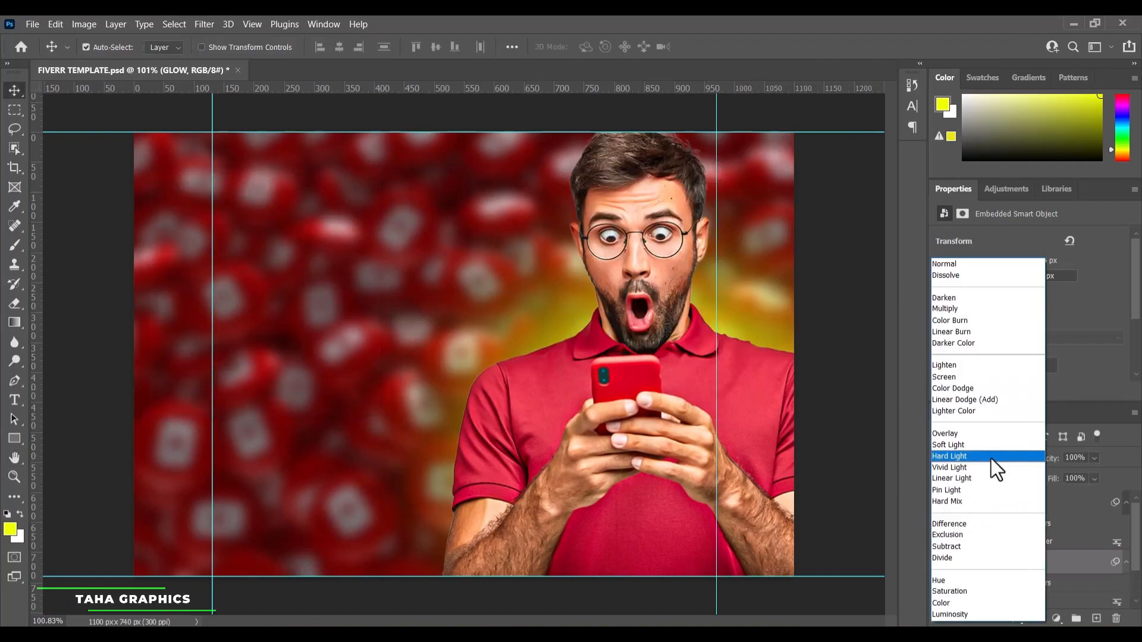
{"action": "left_click", "coordinate": [967, 389]}
On a new layer above GLOW, paint a white spot about 384 by 326 px behind the man with a 300 px brush.
{"action": "left_click", "coordinate": [1097, 619]}
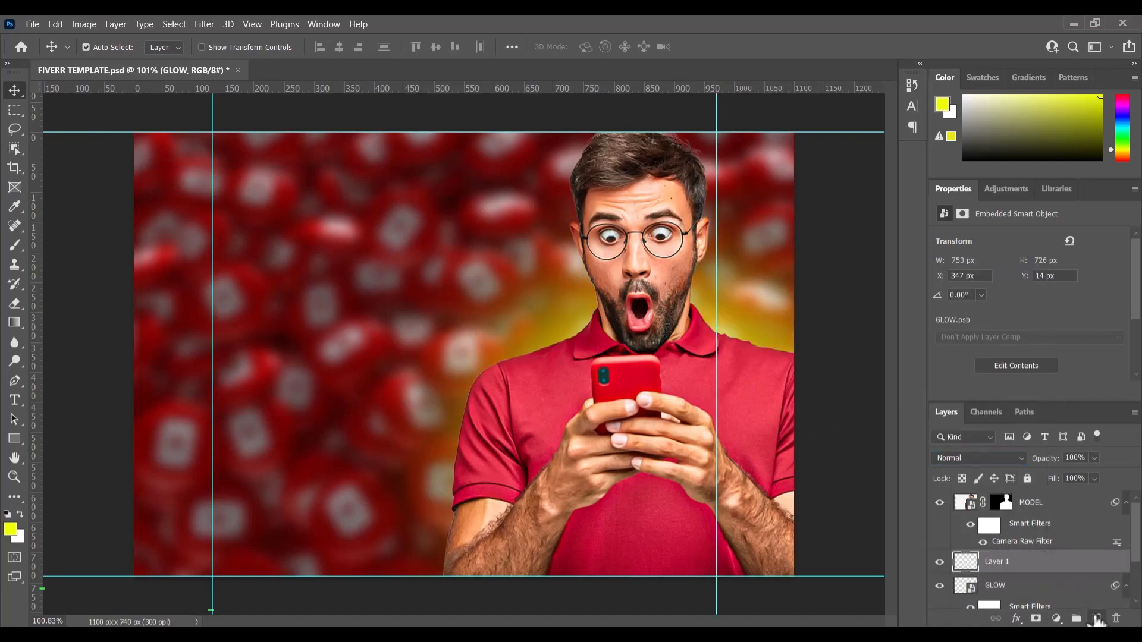
{"action": "left_click", "coordinate": [15, 245]}
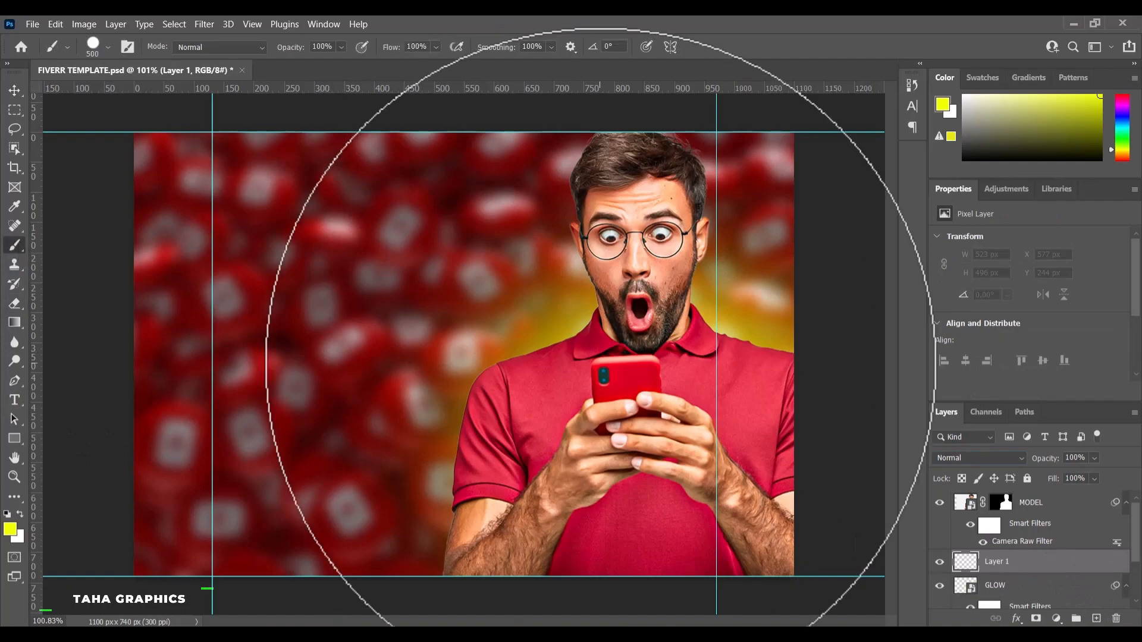
{"action": "left_click", "coordinate": [21, 515]}
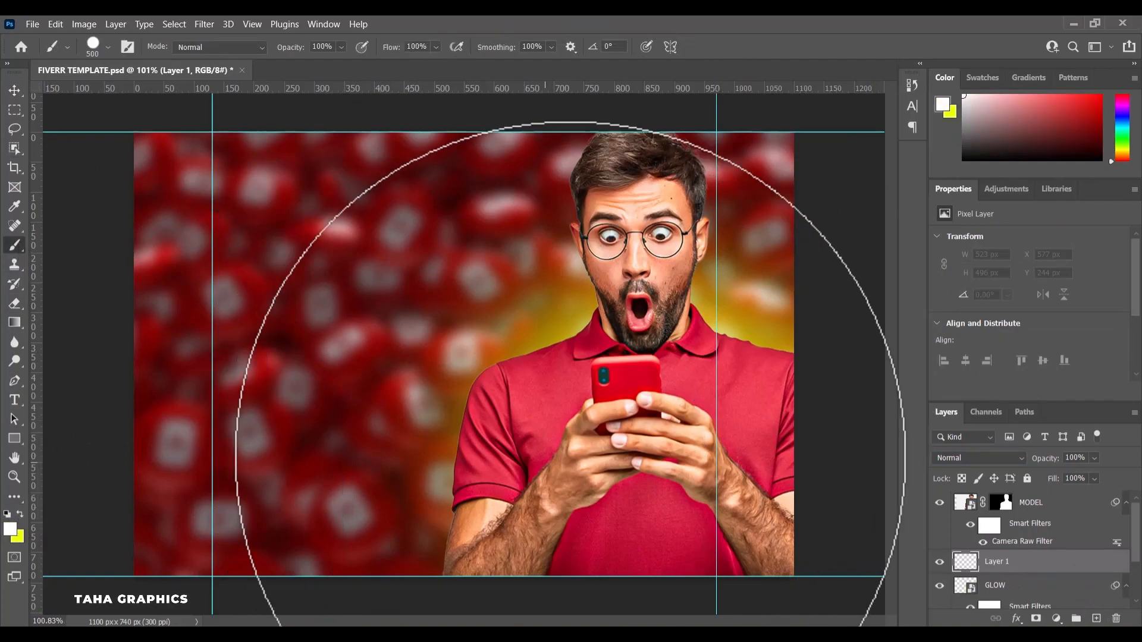
{"action": "key", "text": "bracketleft"}
{"action": "key", "text": "bracketleft"}
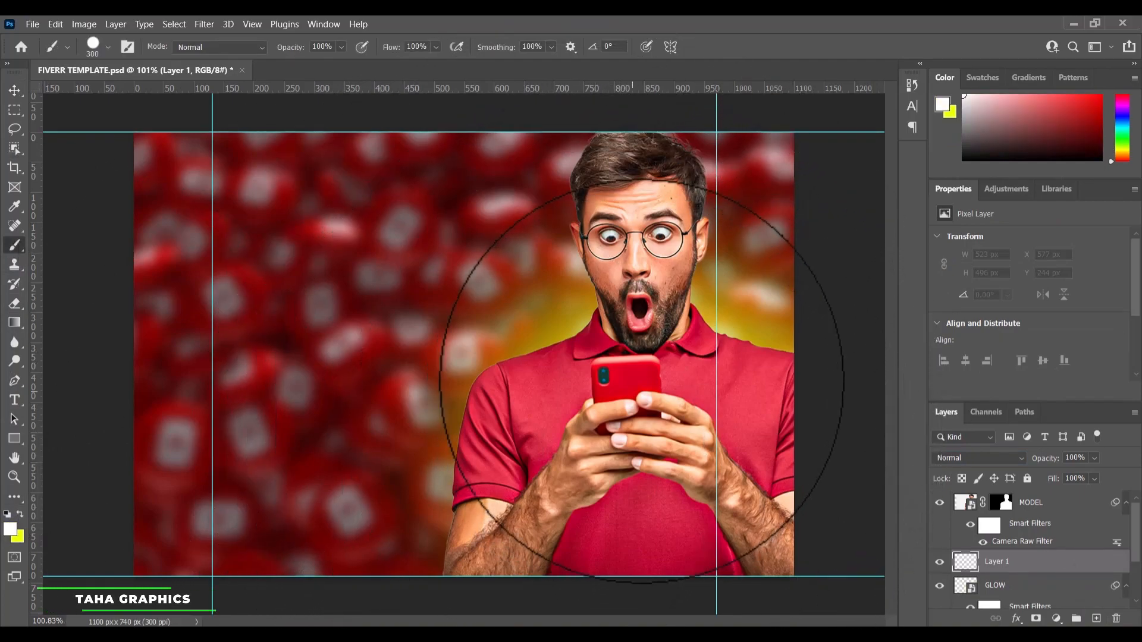
{"action": "left_click", "coordinate": [632, 382]}
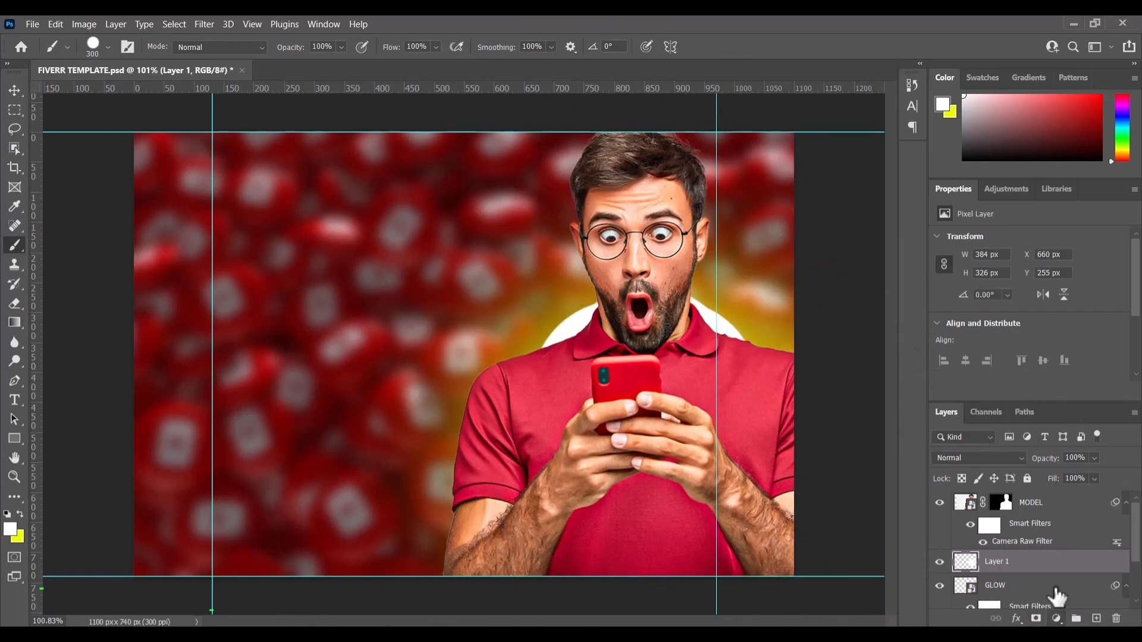
Convert the white spot's layer to a smart object and rename it WHITE GLOW.
{"action": "right_click", "coordinate": [1048, 568]}
{"action": "left_click", "coordinate": [925, 208]}
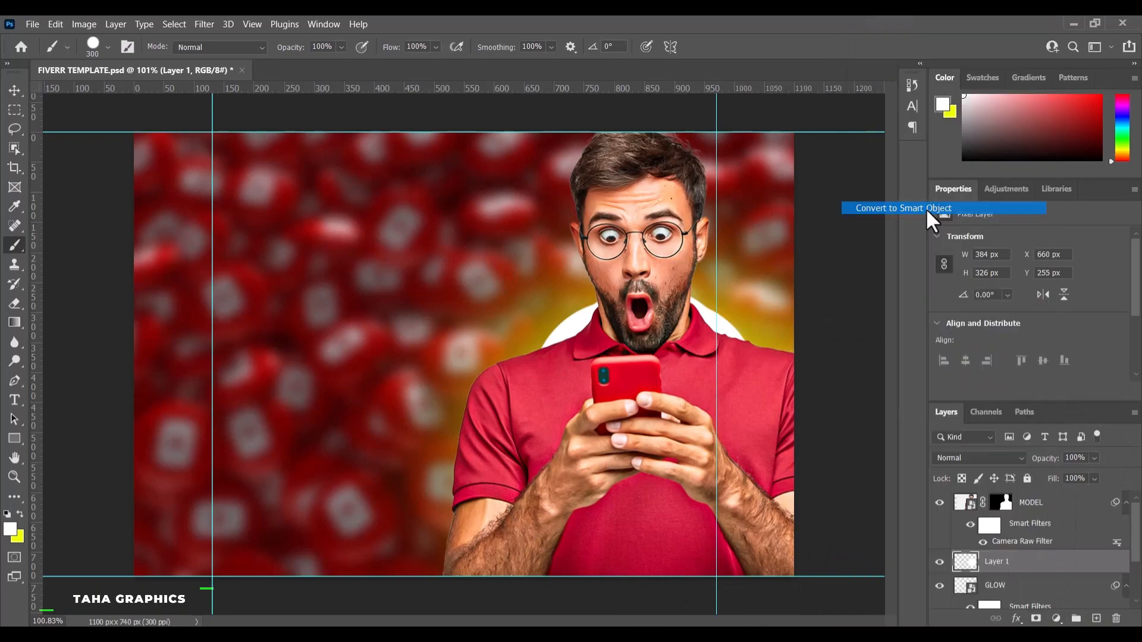
{"action": "double_click", "coordinate": [1004, 562]}
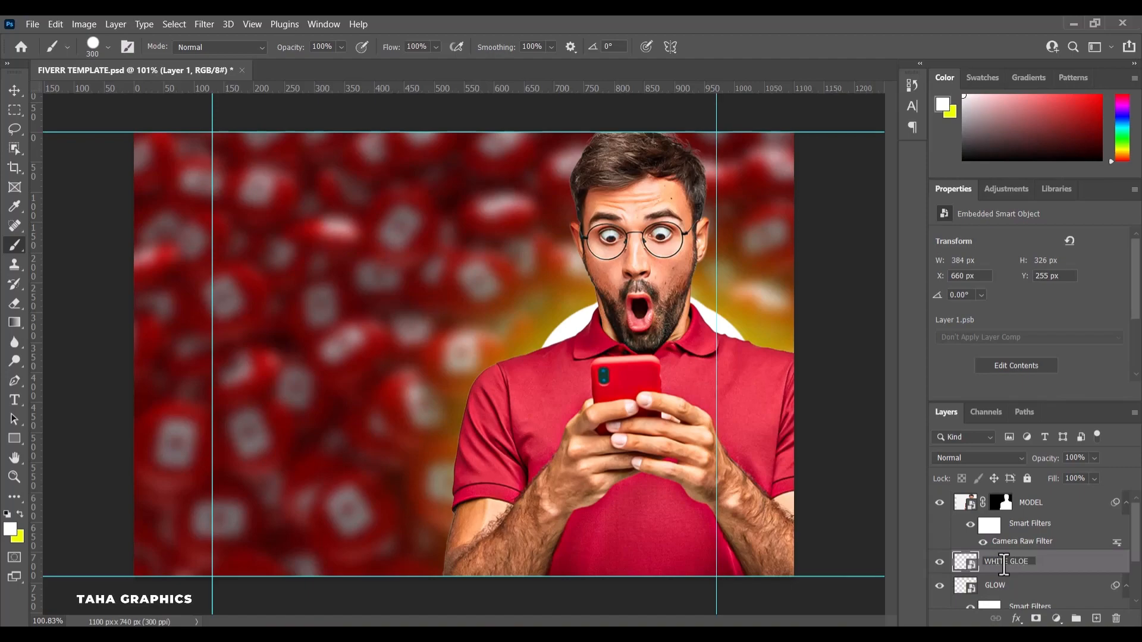
{"action": "type", "text": "WHITE GLOW"}
{"action": "key", "text": "Return"}
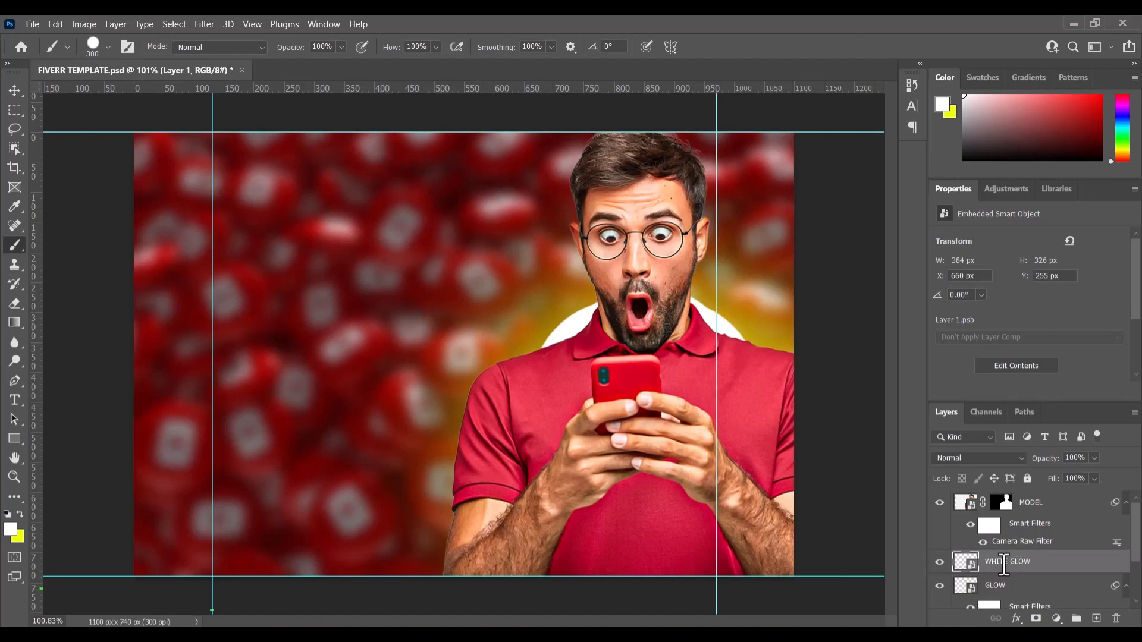
Set the WHITE GLOW layer's blend mode to Linear Dodge (Add).
{"action": "left_click", "coordinate": [1116, 579]}
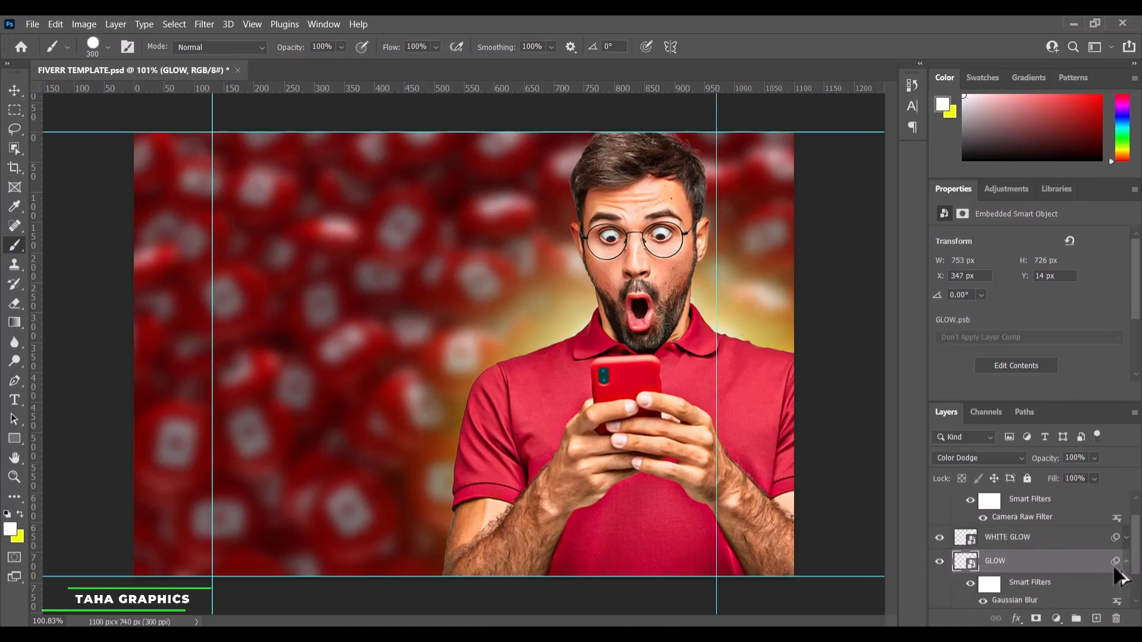
{"action": "left_click", "coordinate": [1050, 537]}
{"action": "left_click", "coordinate": [989, 460]}
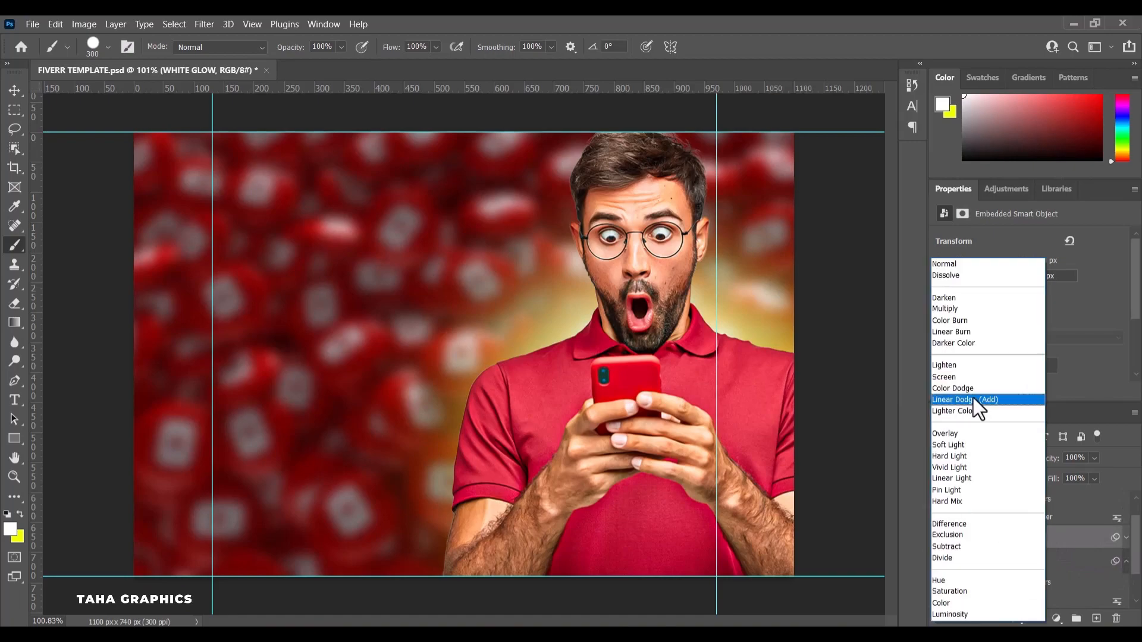
{"action": "left_click", "coordinate": [969, 399]}
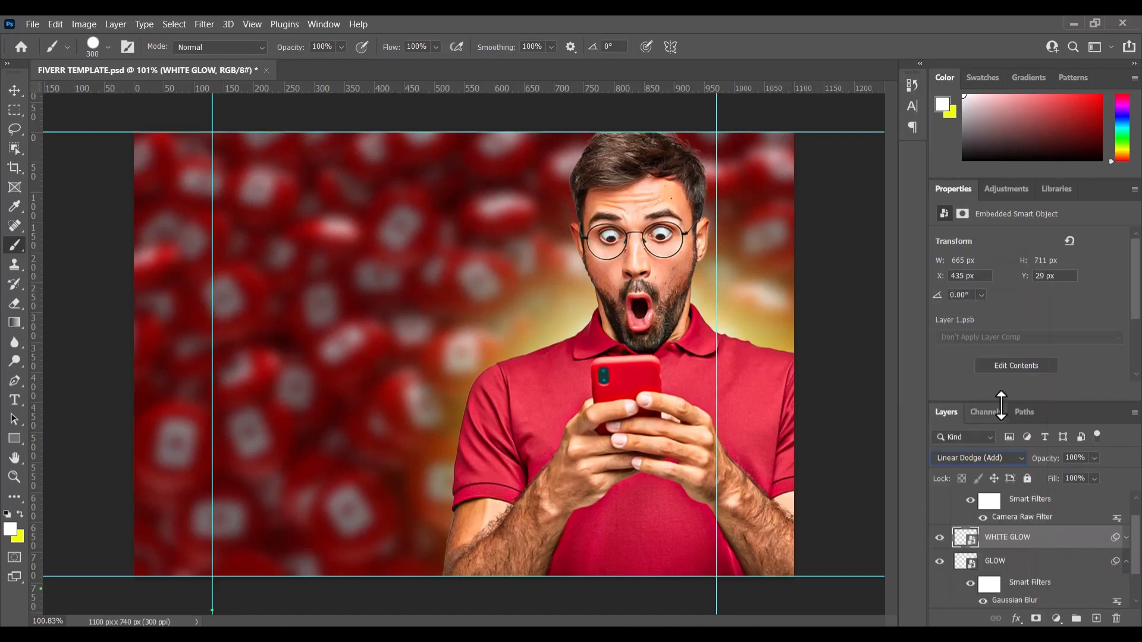
Group the WHITE GLOW and GLOW layers and name the group GLOW.
{"action": "left_click", "coordinate": [1035, 563], "text": "shift"}
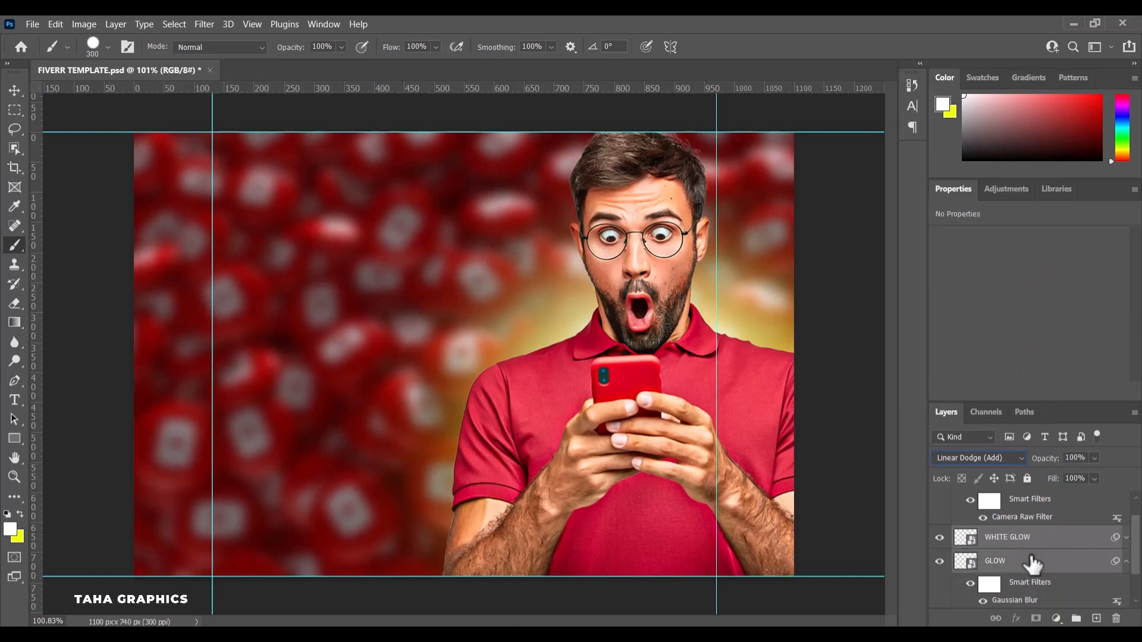
{"action": "key", "text": "ctrl+g"}
{"action": "double_click", "coordinate": [1010, 556]}
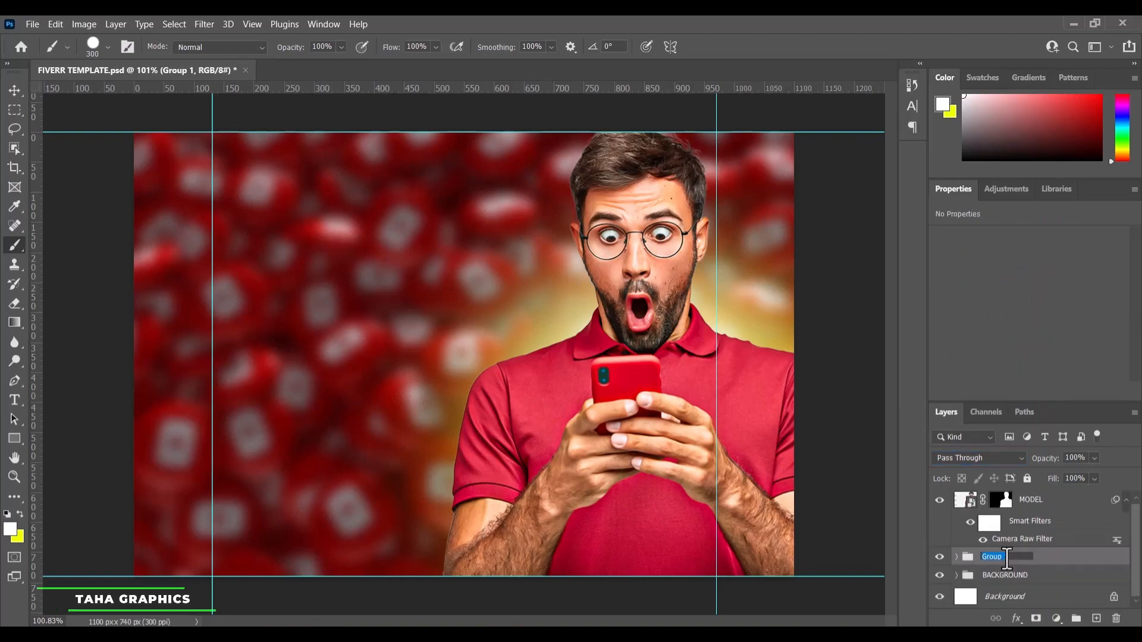
{"action": "key", "text": "Return"}
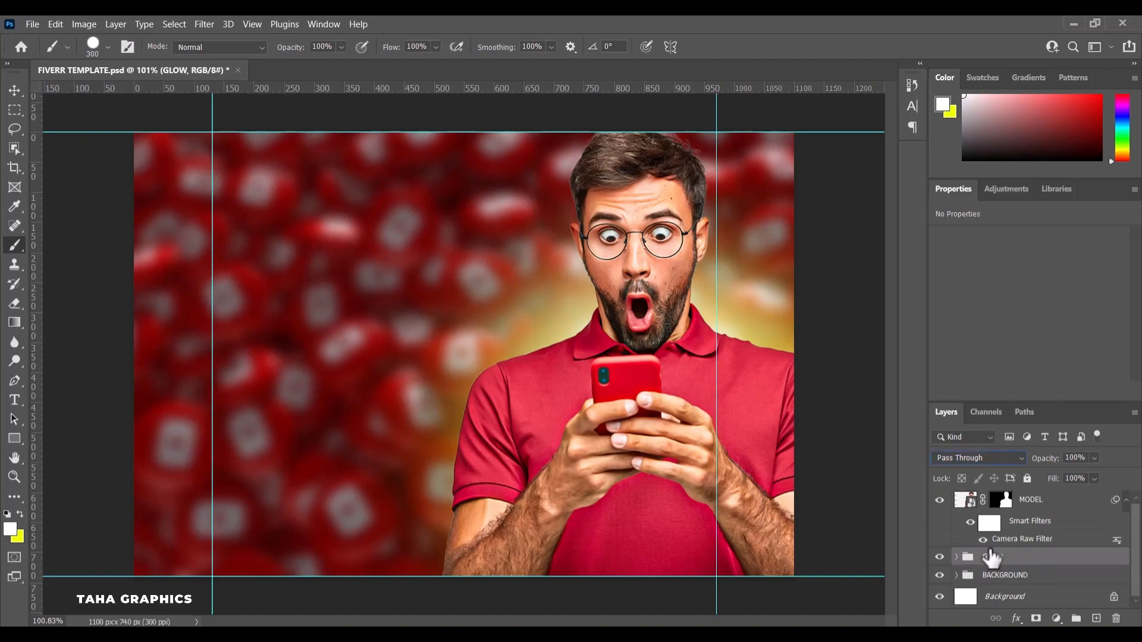
{"action": "left_click", "coordinate": [14, 90]}
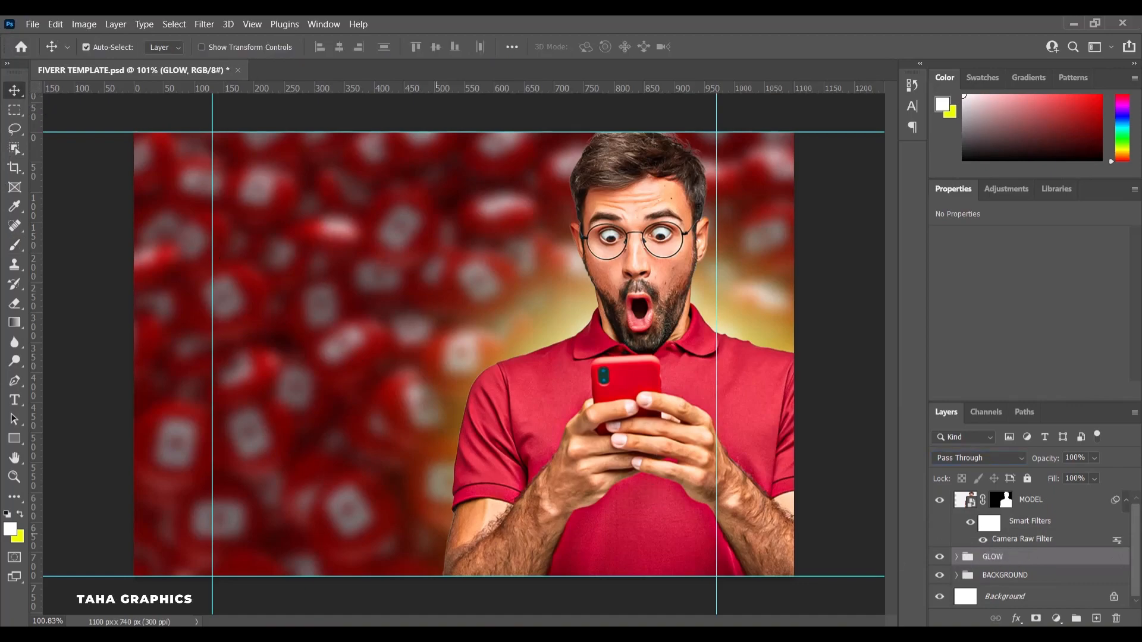
Apply the last green glow preset from the TAHA STYLES GAMING styles to the MODEL layer, keeping the layer style settings open beside the model.
{"action": "left_click", "coordinate": [1074, 501]}
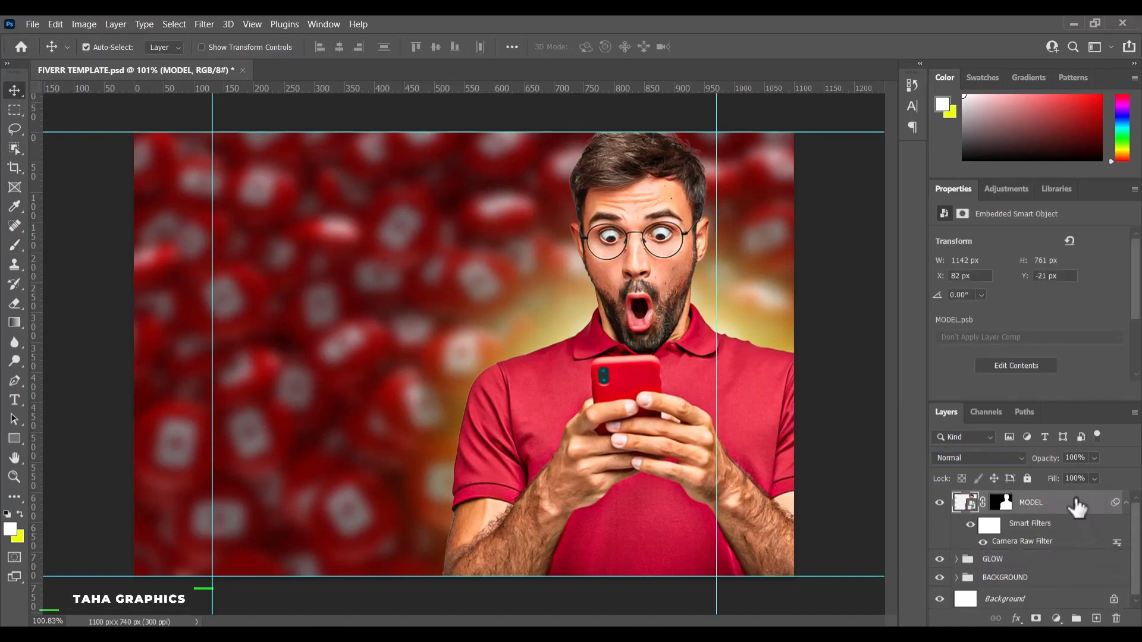
{"action": "double_click", "coordinate": [1068, 499]}
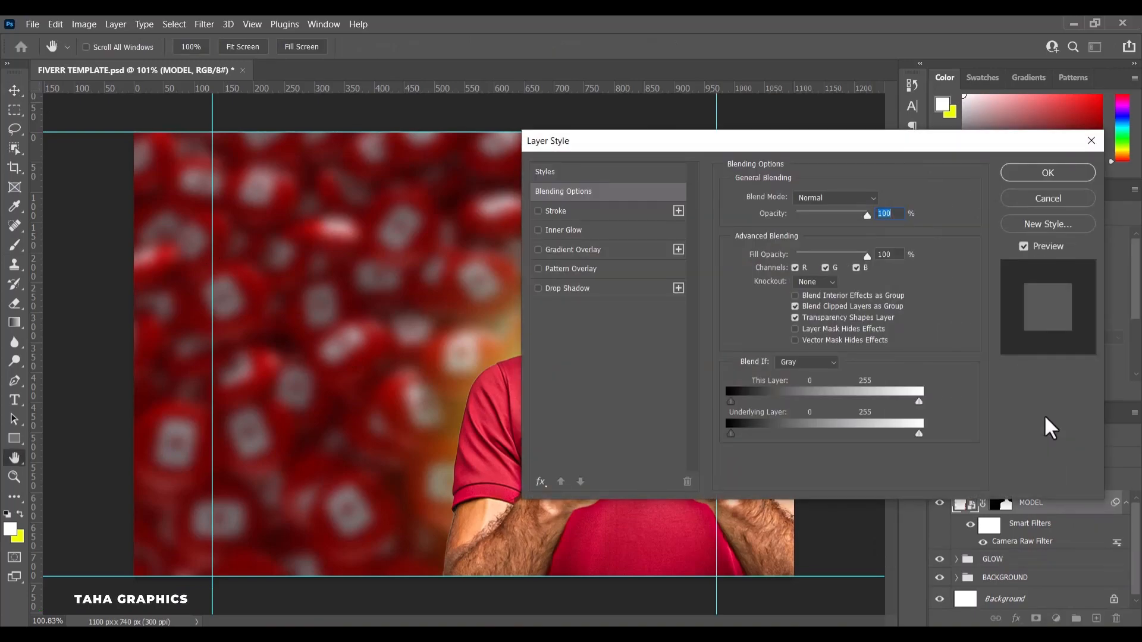
{"action": "left_click", "coordinate": [1042, 198]}
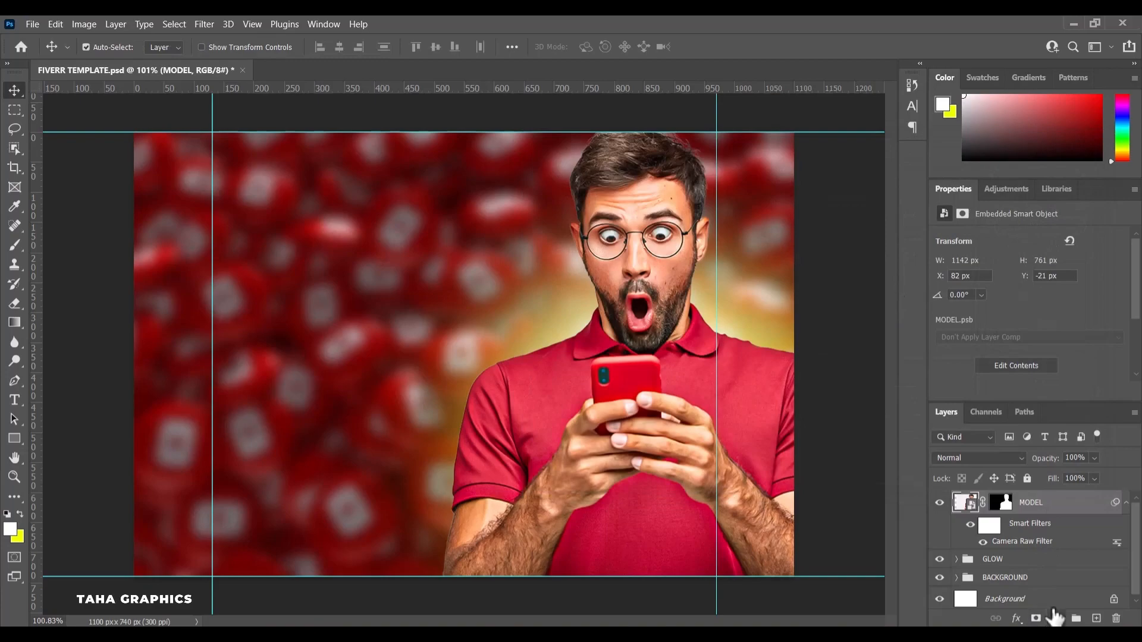
{"action": "left_click", "coordinate": [1014, 617]}
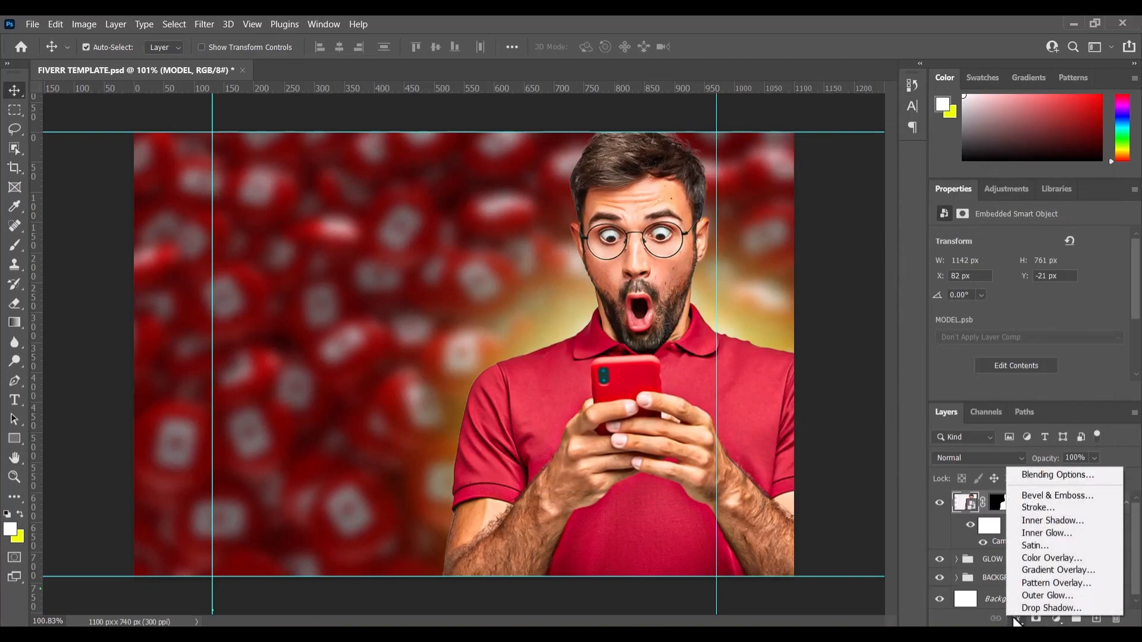
{"action": "left_click", "coordinate": [1062, 475]}
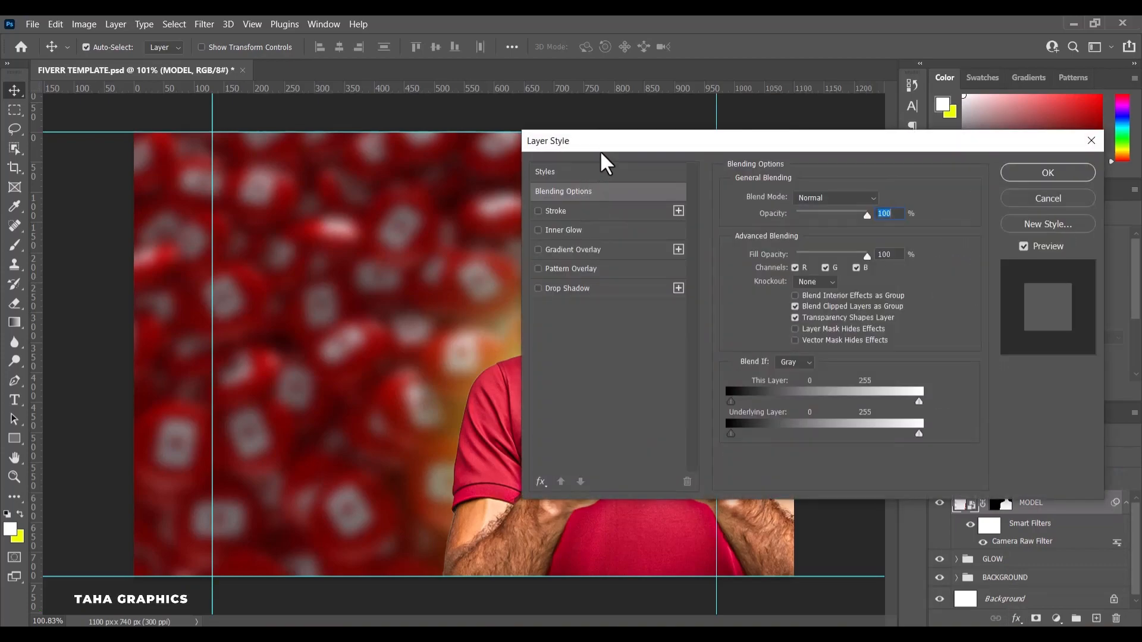
{"action": "left_click", "coordinate": [541, 481]}
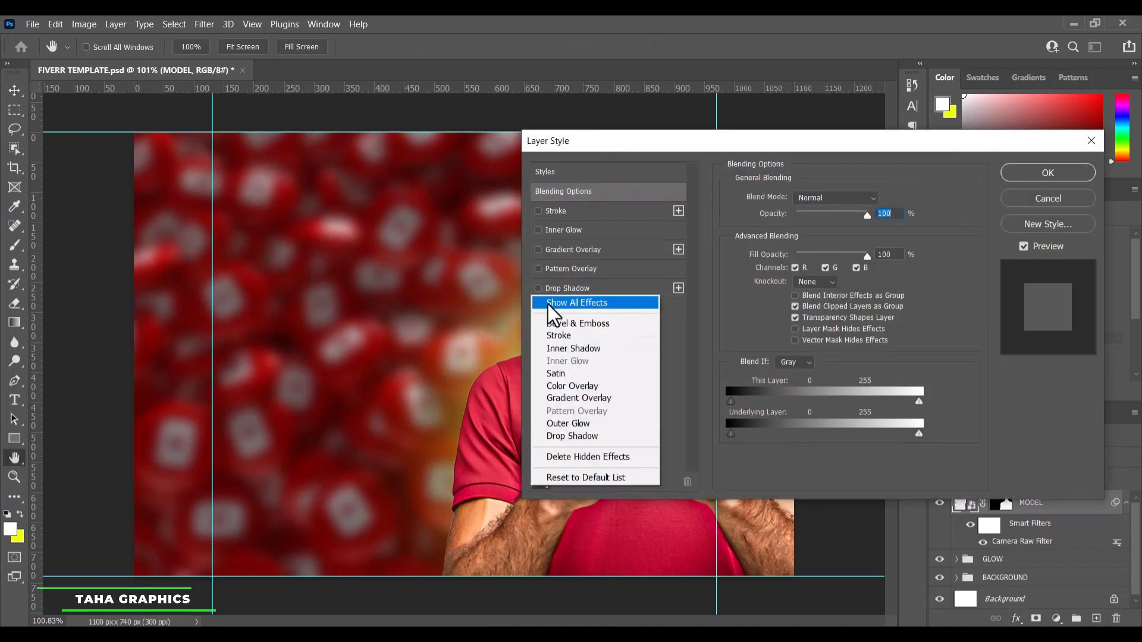
{"action": "left_click", "coordinate": [571, 174]}
{"action": "left_click", "coordinate": [575, 175]}
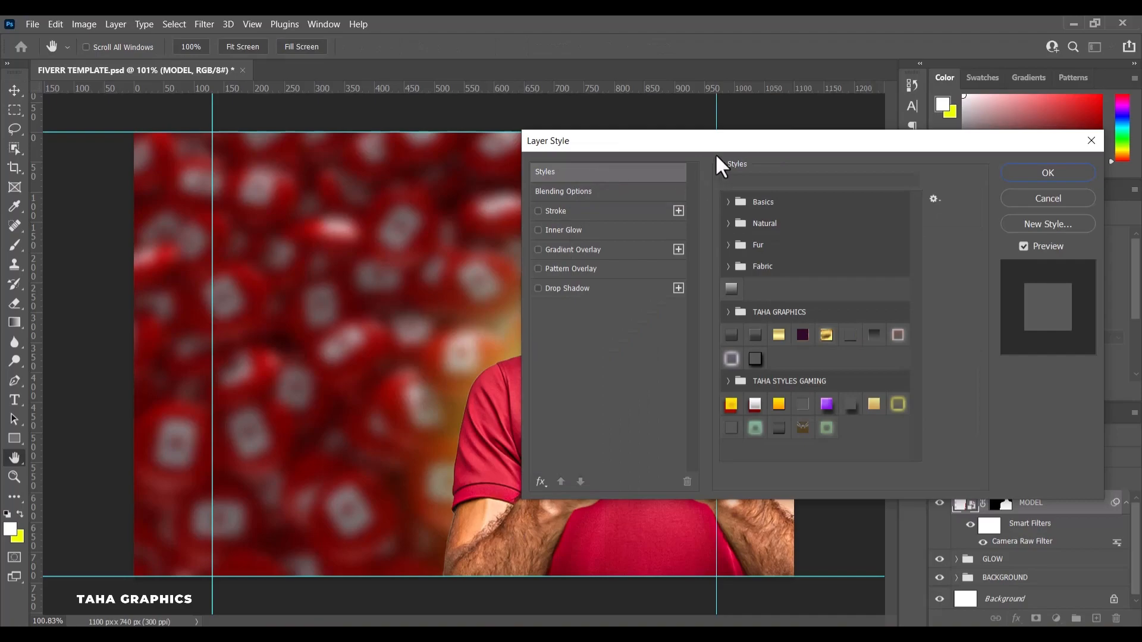
{"action": "left_click_drag", "start_coordinate": [675, 140], "coordinate": [183, 68]}
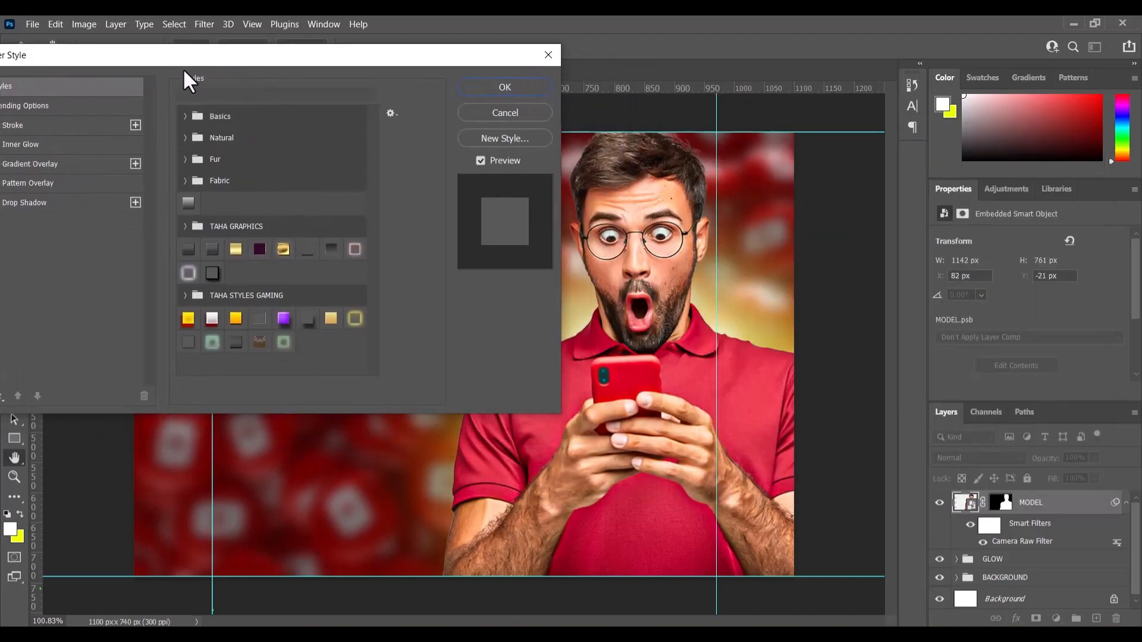
{"action": "left_click", "coordinate": [284, 343]}
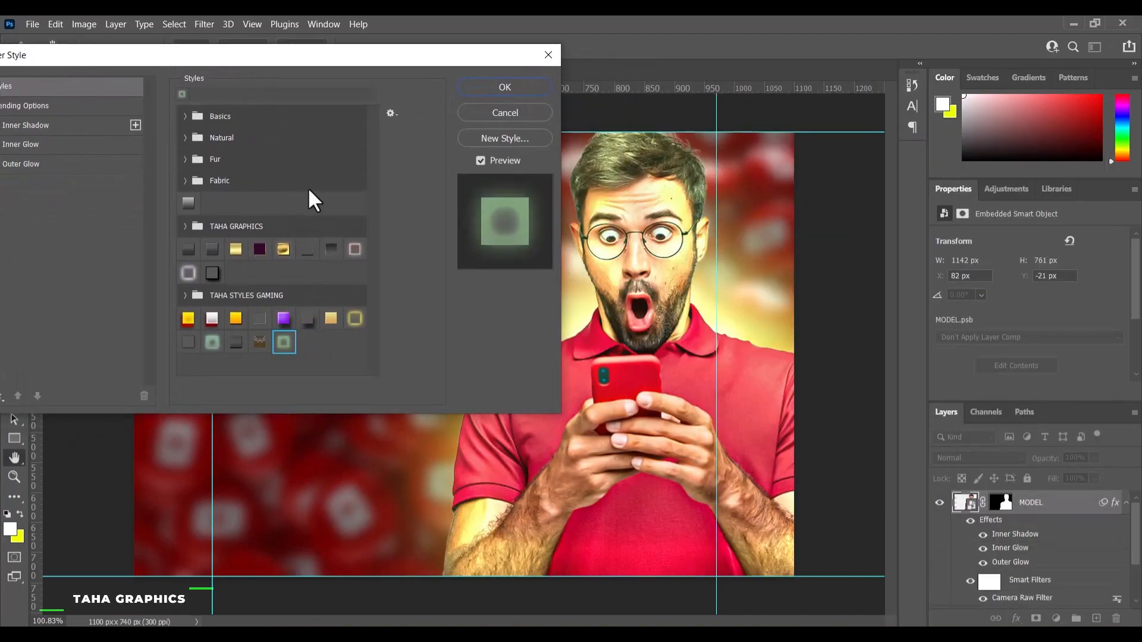
{"action": "left_click_drag", "start_coordinate": [320, 57], "coordinate": [377, 37]}
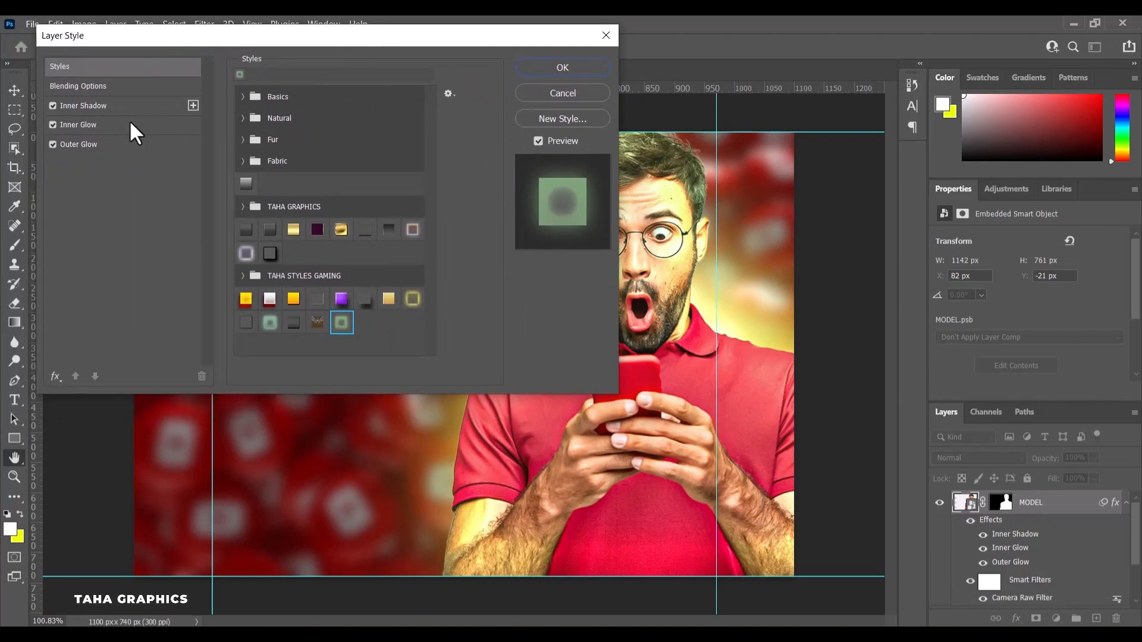
Set the MODEL layer's Inner Glow to a size of 20 px and the Linear Dodge (Add) blend mode.
{"action": "left_click", "coordinate": [103, 124]}
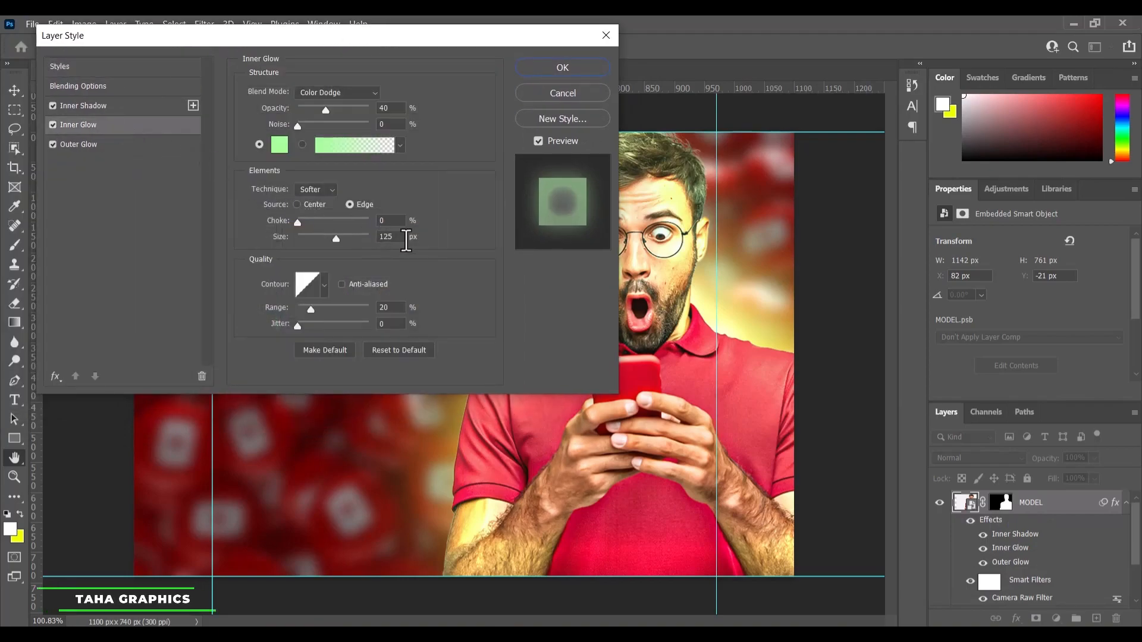
{"action": "left_click", "coordinate": [398, 237]}
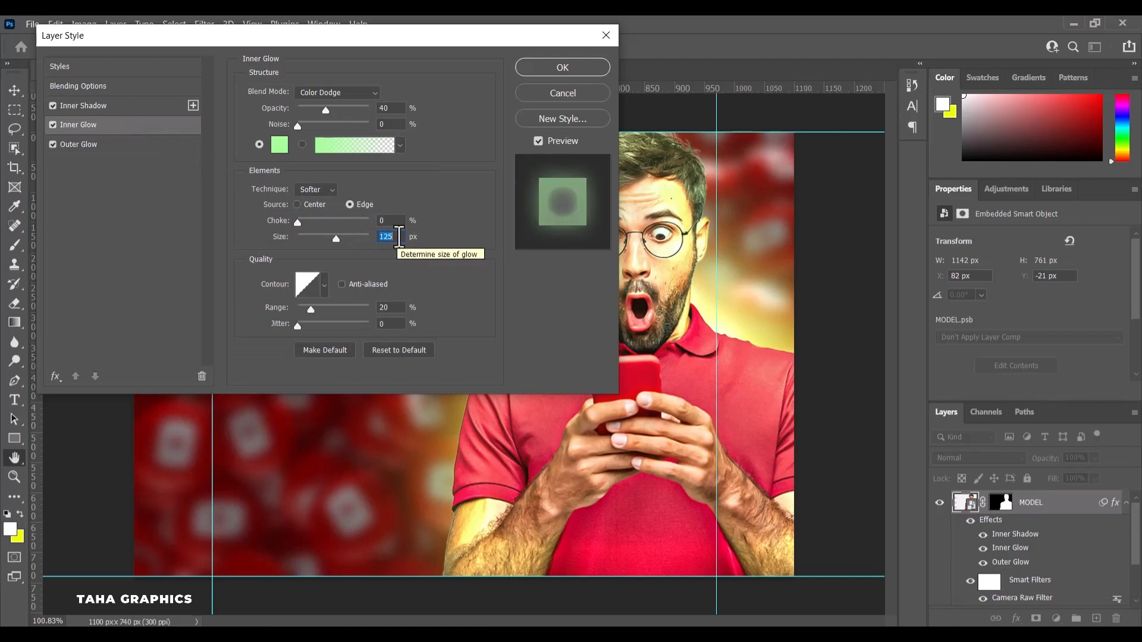
{"action": "type", "text": "20"}
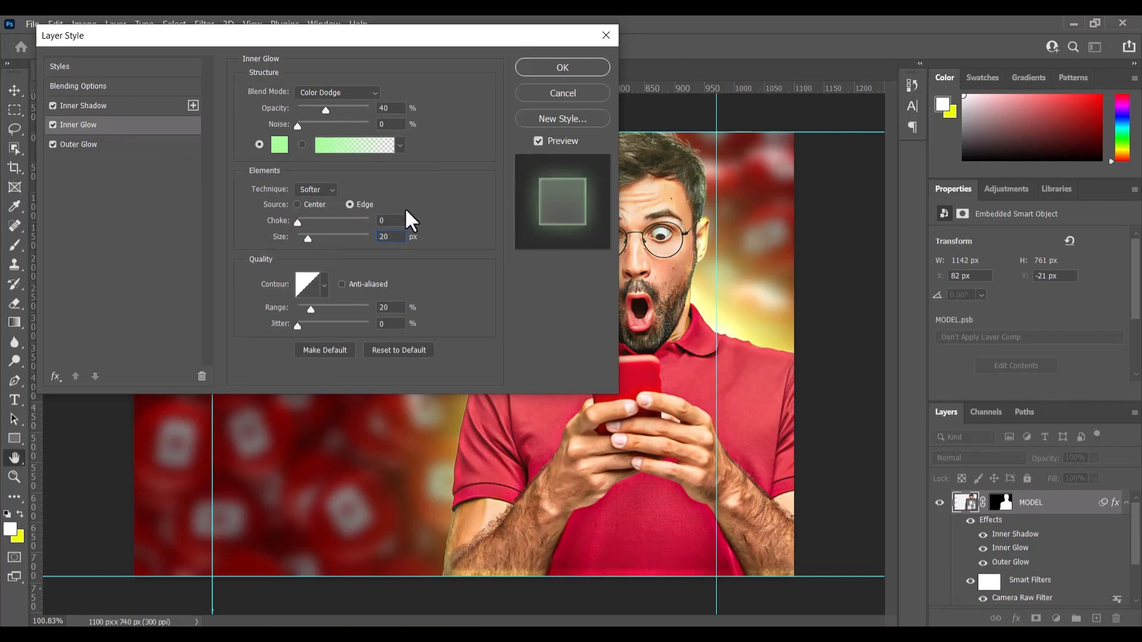
{"action": "left_click", "coordinate": [355, 94]}
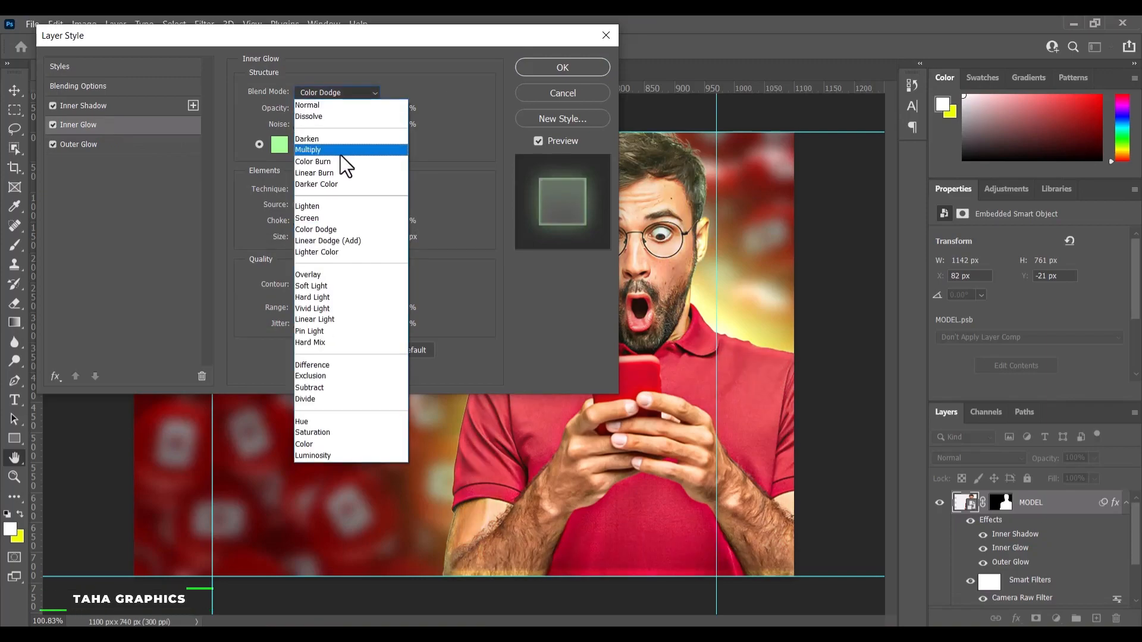
{"action": "left_click", "coordinate": [340, 240]}
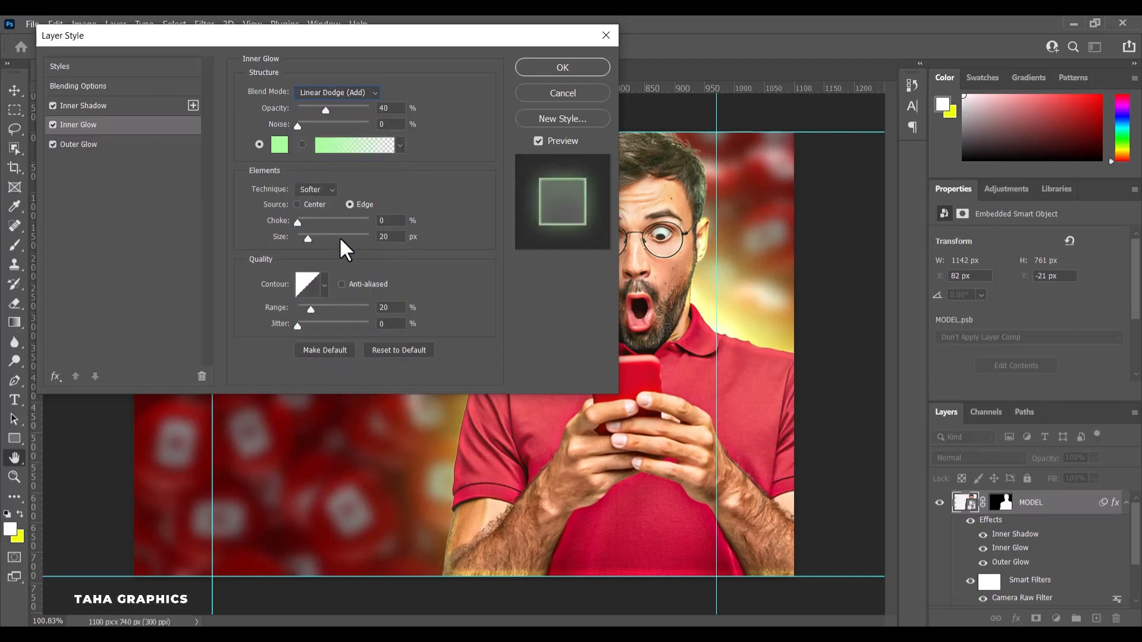
Change the Inner Glow colour to a bright, saturated yellow with a hue of 56°.
{"action": "left_click", "coordinate": [279, 145]}
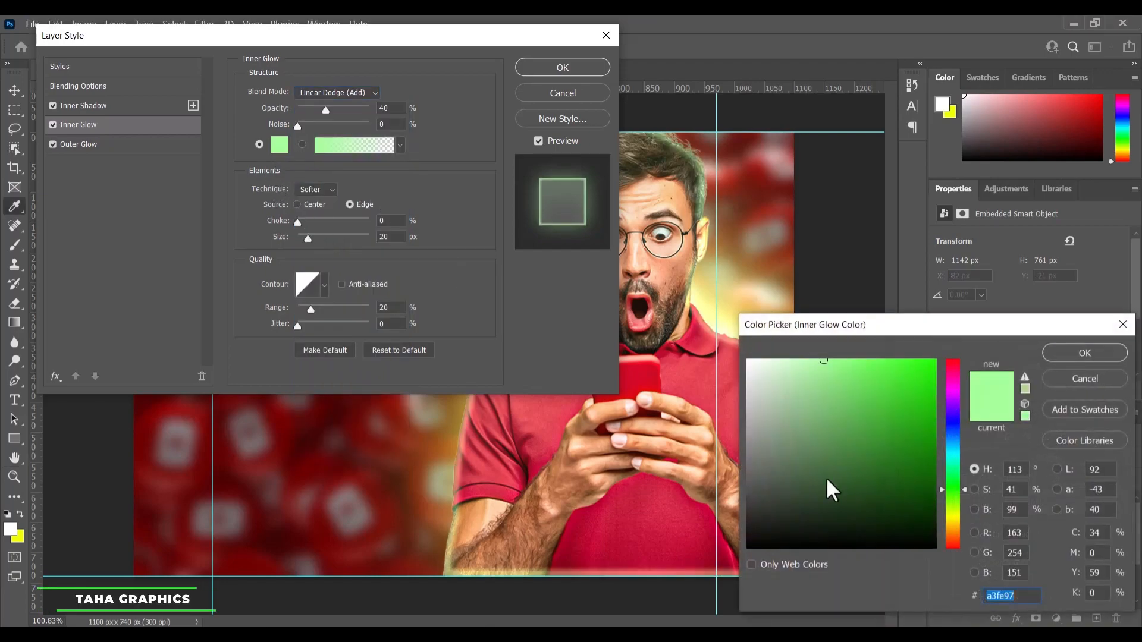
{"action": "left_click", "coordinate": [952, 519]}
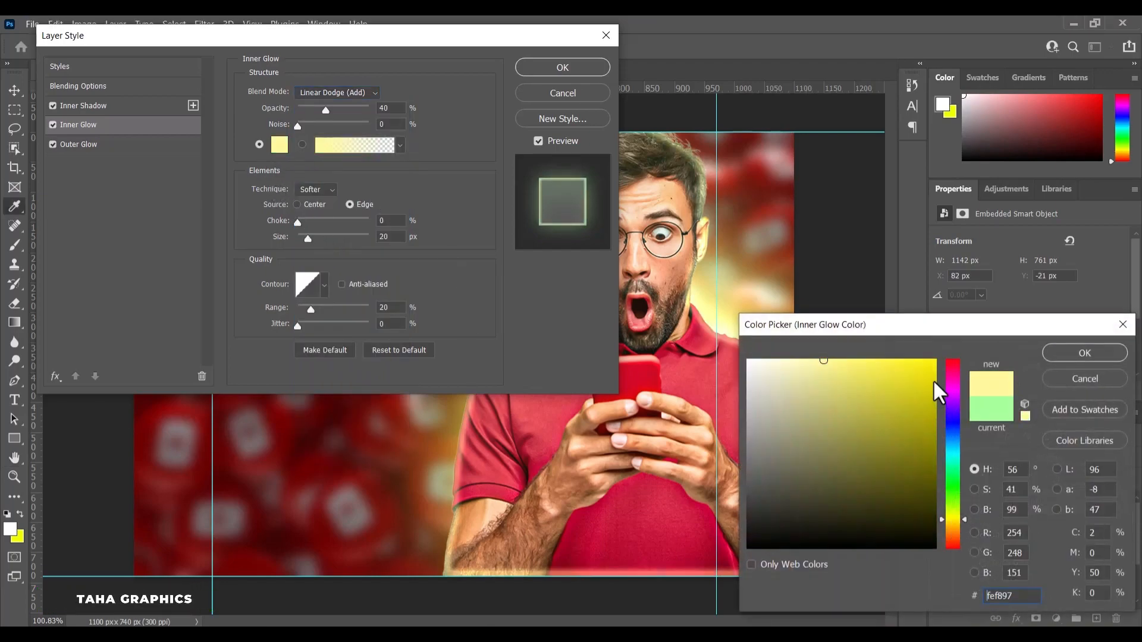
{"action": "left_click", "coordinate": [935, 361]}
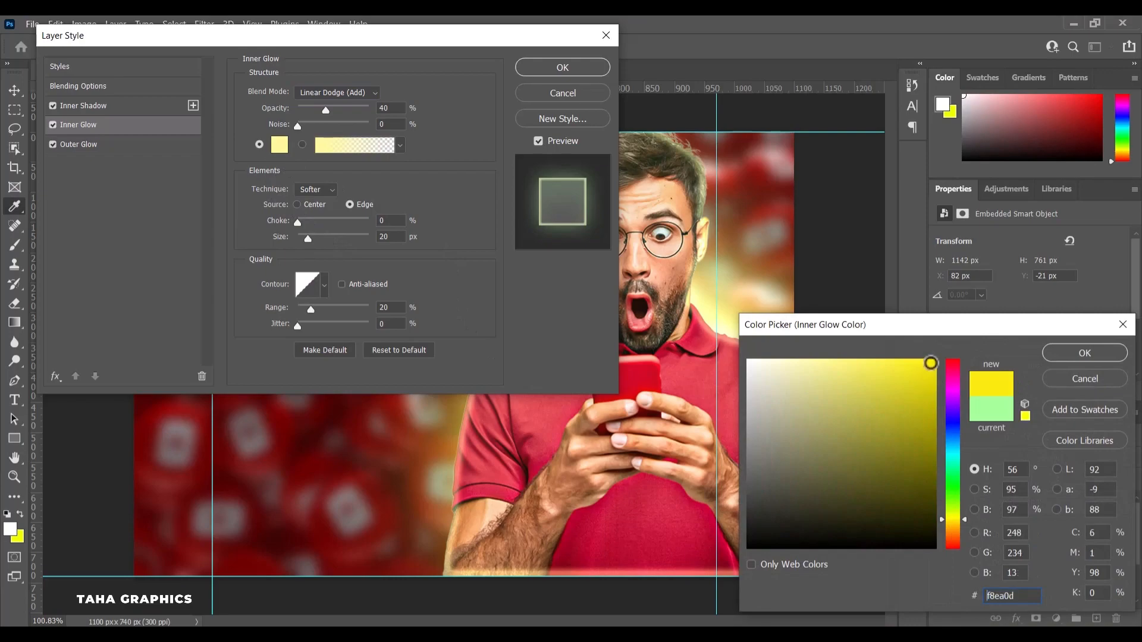
{"action": "left_click", "coordinate": [1086, 354]}
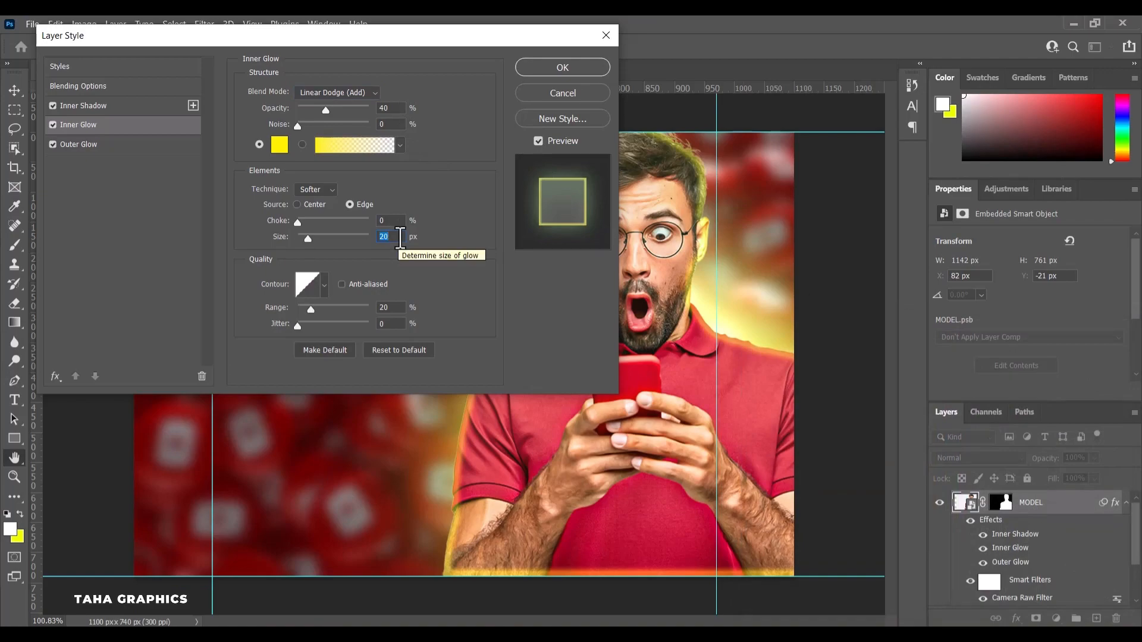
Set the Inner Glow's size to 40 px and its opacity to 15%.
{"action": "type", "text": "40"}
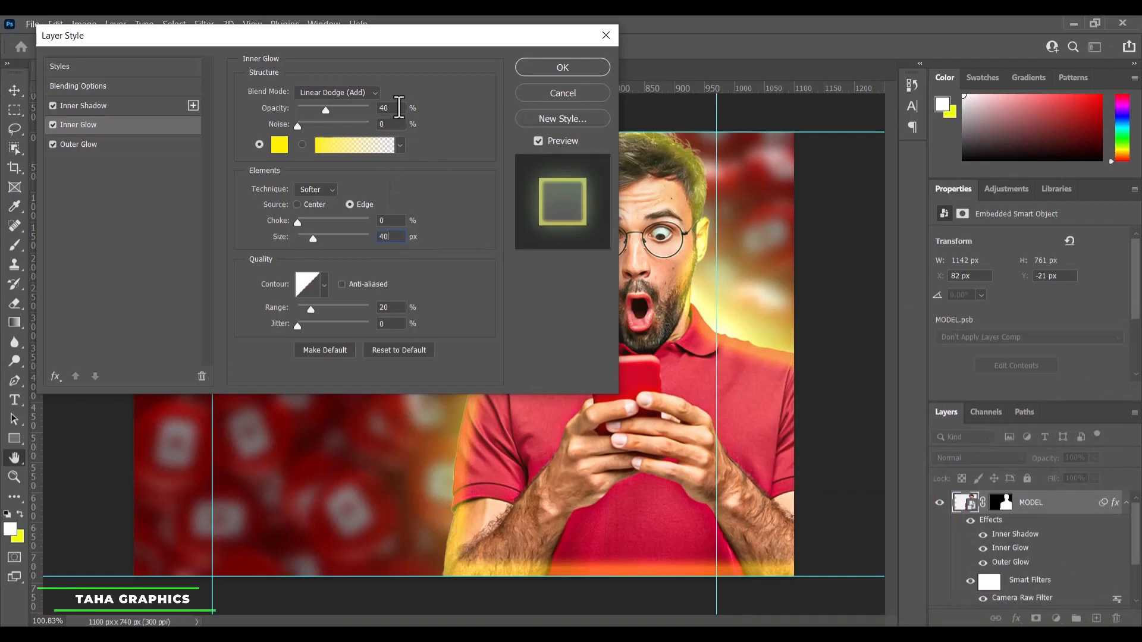
{"action": "left_click", "coordinate": [398, 108]}
{"action": "type", "text": "1"}
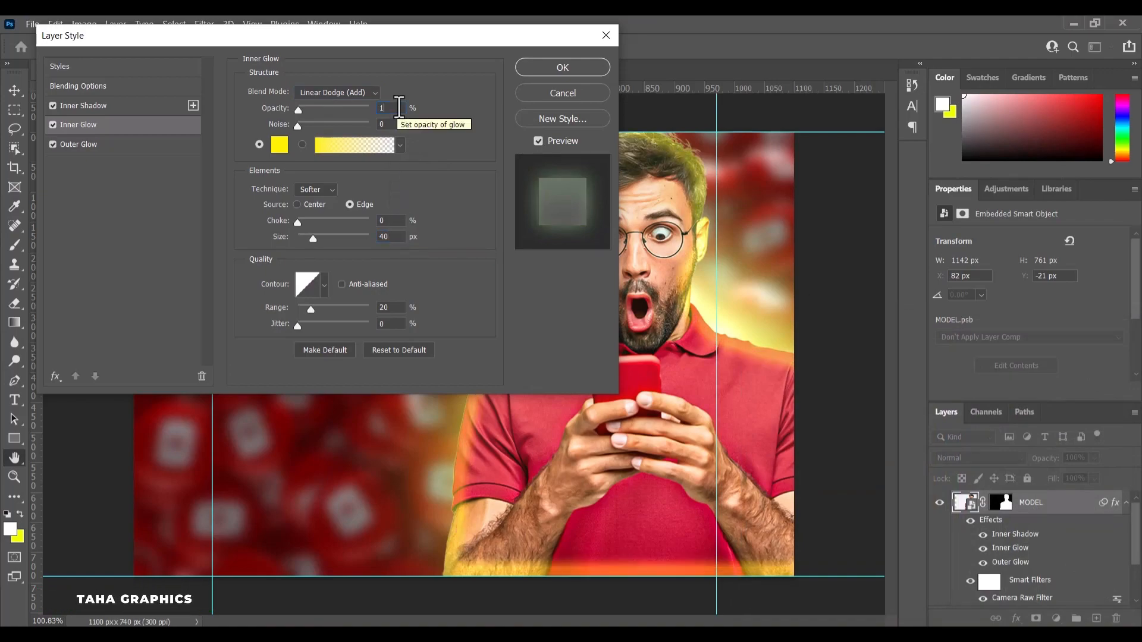
{"action": "type", "text": "5"}
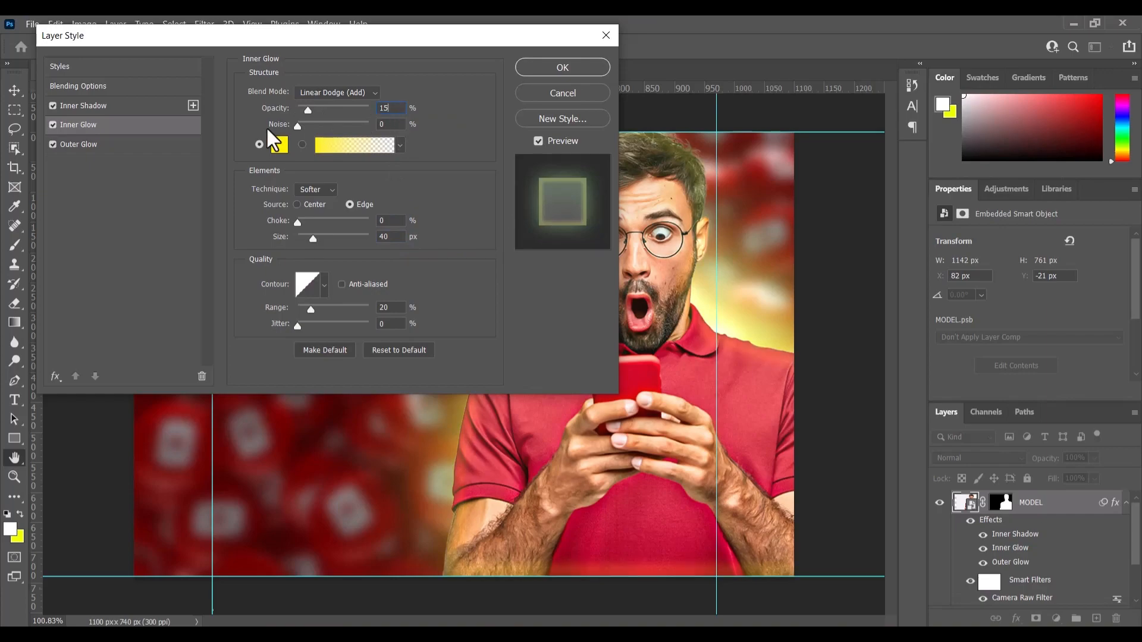
Change the MODEL layer's Inner Shadow colour to bright yellow f9ea00.
{"action": "left_click", "coordinate": [87, 105]}
{"action": "left_click", "coordinate": [395, 94]}
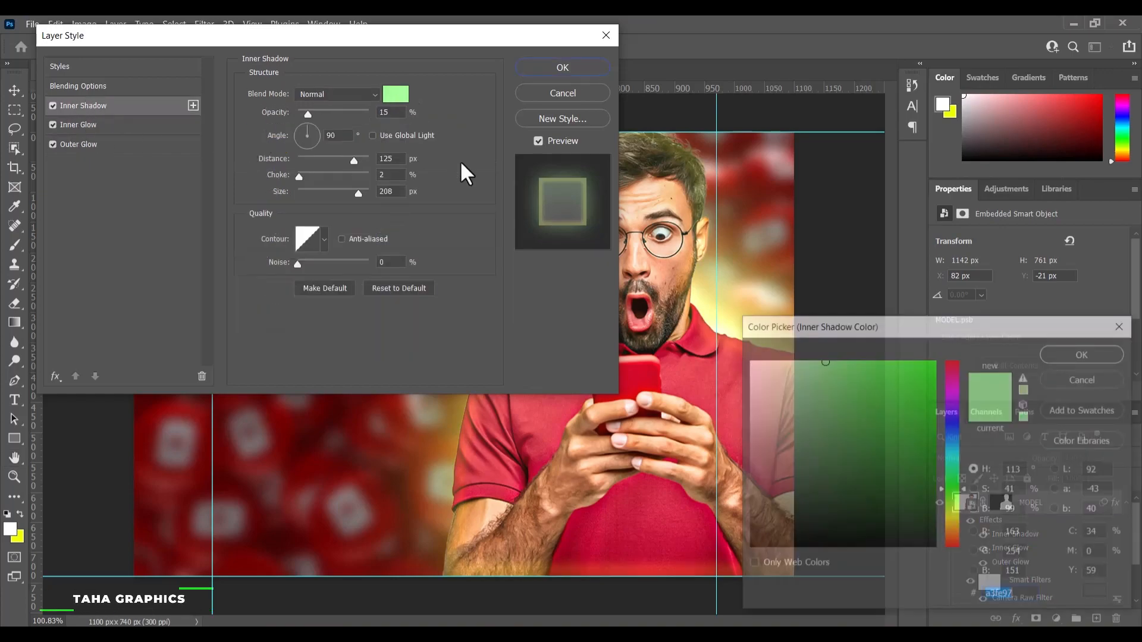
{"action": "left_click", "coordinate": [954, 519]}
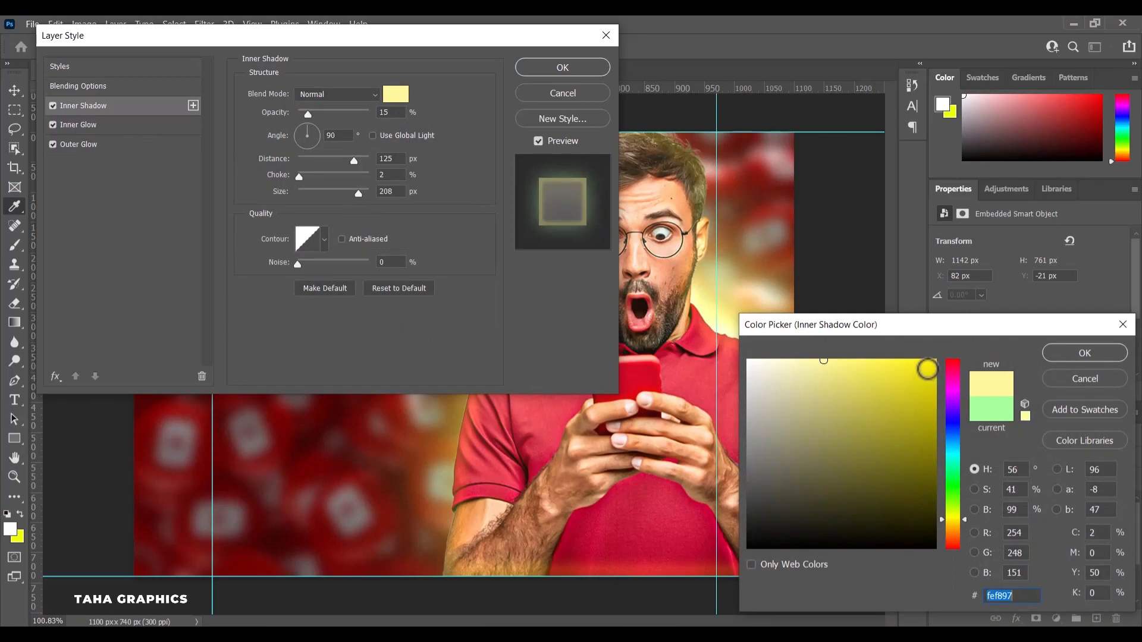
{"action": "left_click", "coordinate": [935, 364]}
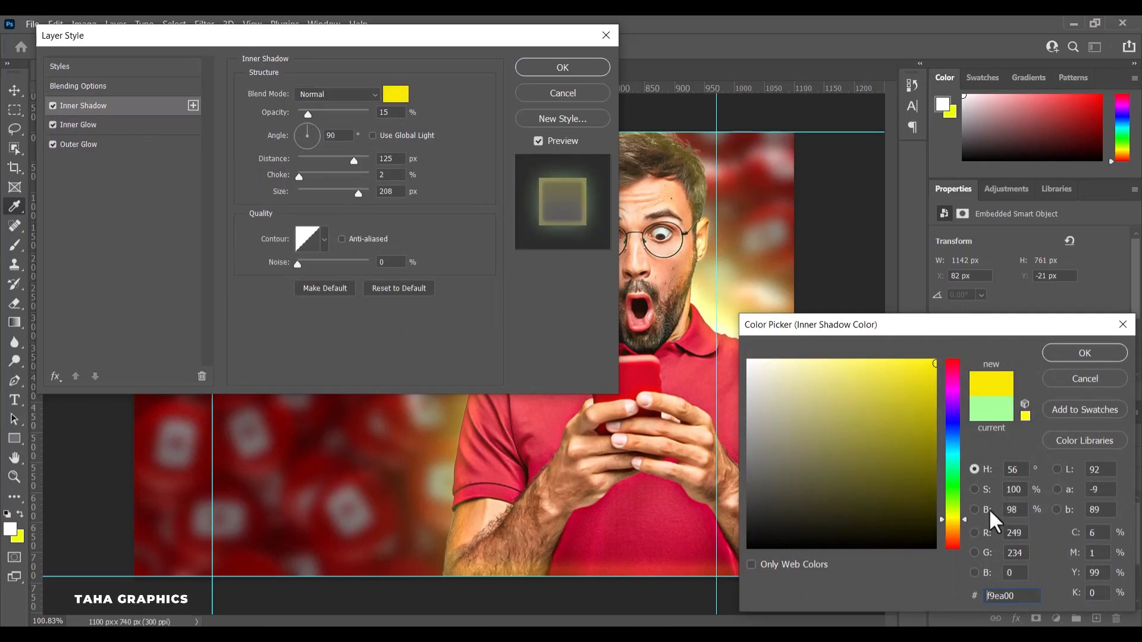
{"action": "left_click", "coordinate": [1088, 354]}
Give the MODEL layer's Outer Glow the yellow colour f5fe00, a size of 100 px and a spread of 5%.
{"action": "left_click", "coordinate": [111, 146]}
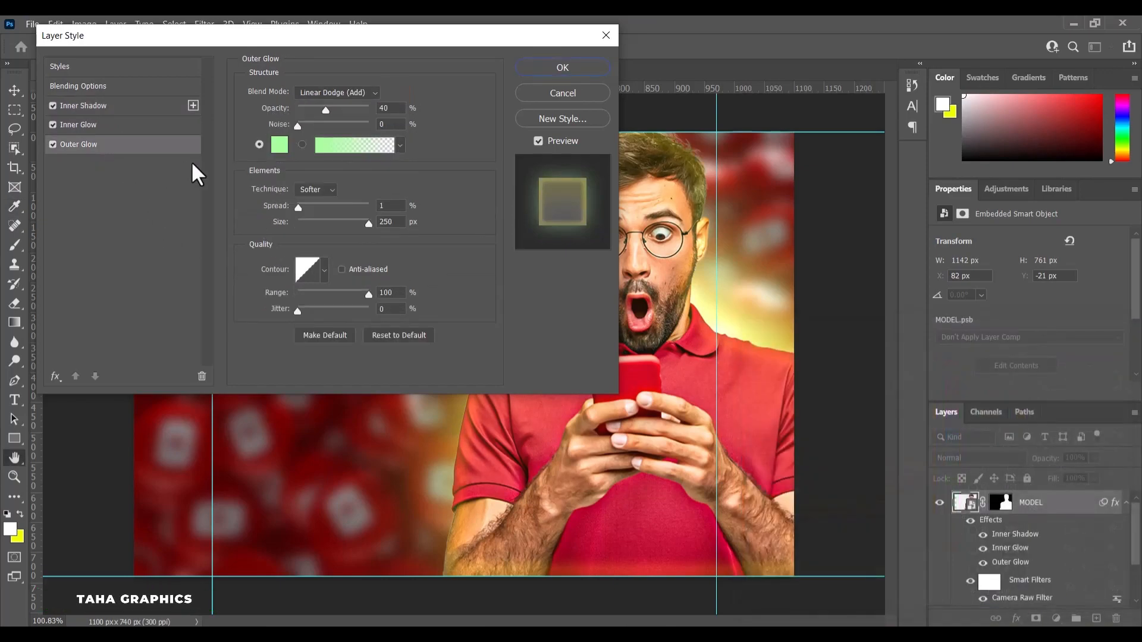
{"action": "left_click", "coordinate": [278, 144]}
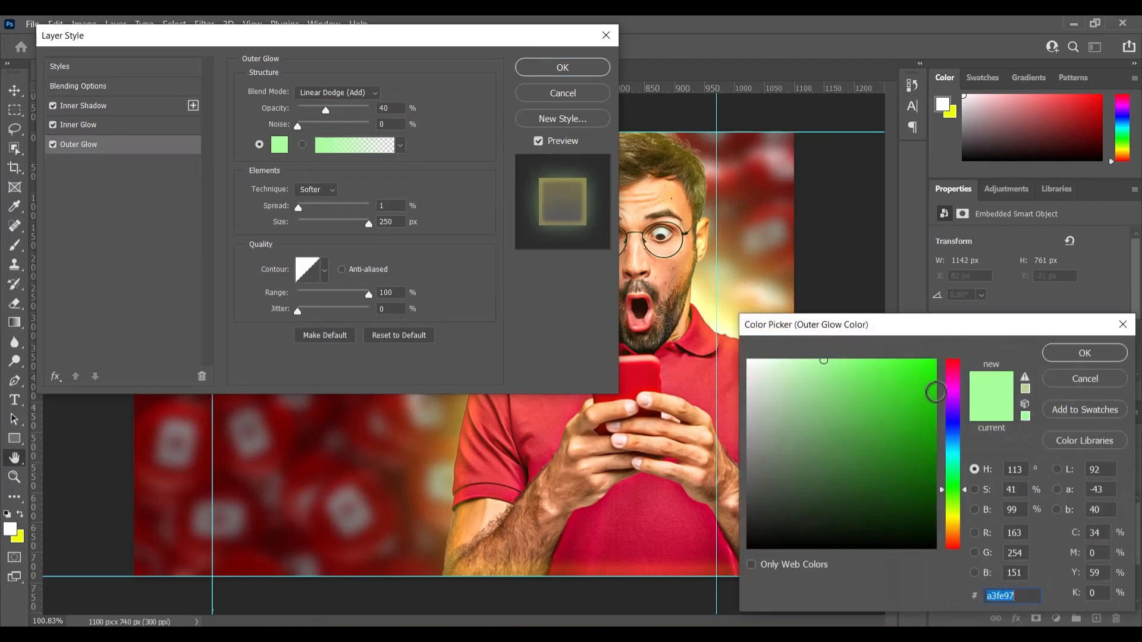
{"action": "left_click", "coordinate": [956, 517]}
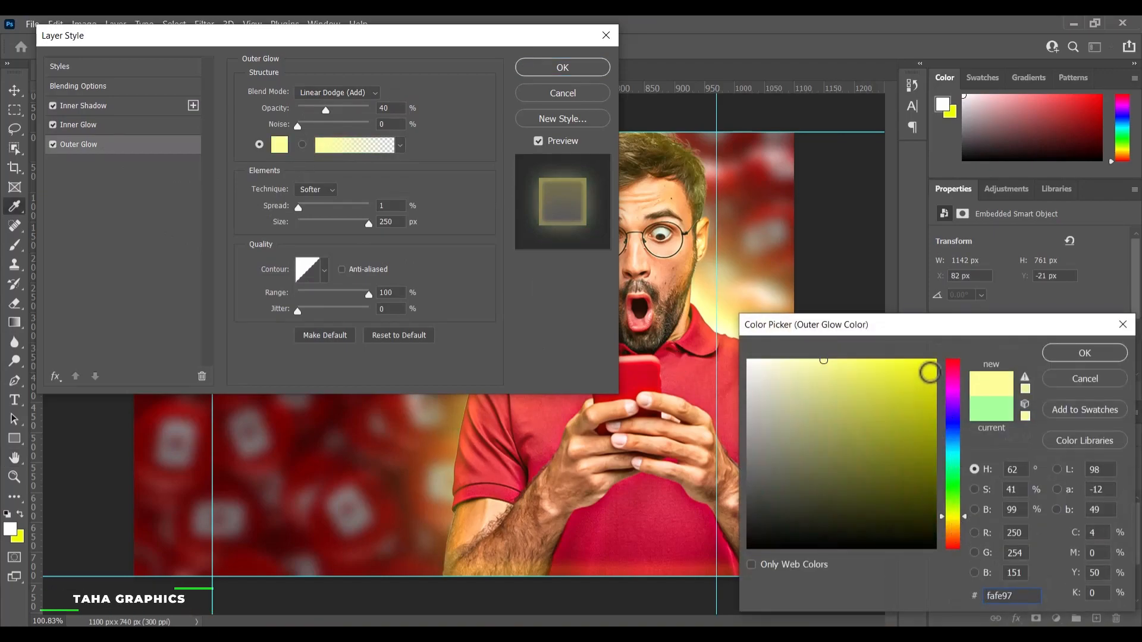
{"action": "left_click", "coordinate": [935, 361]}
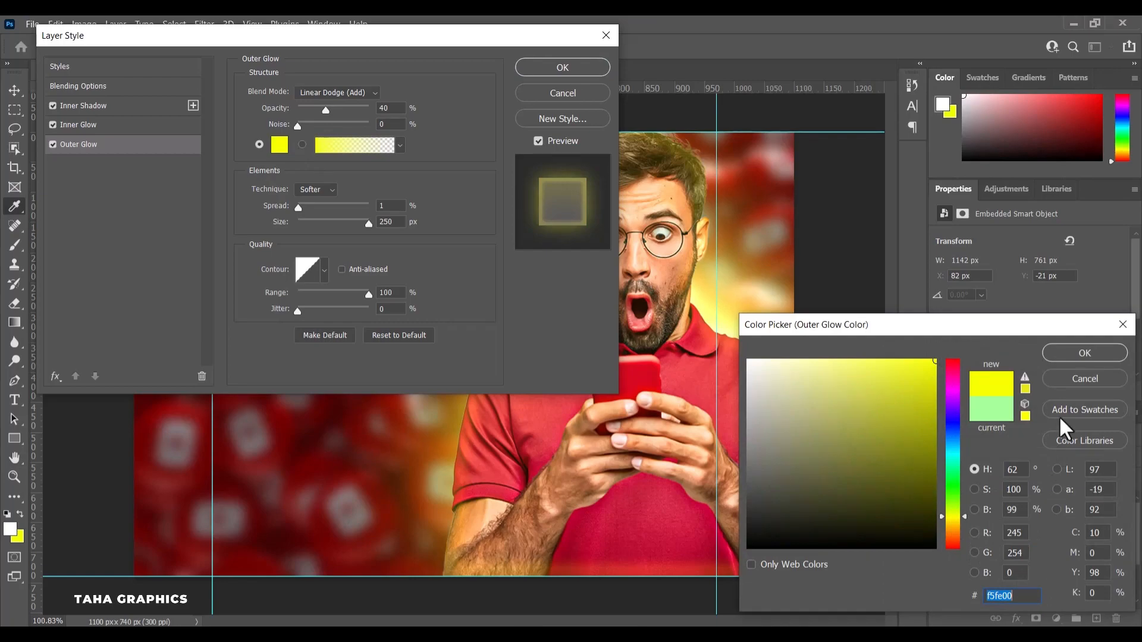
{"action": "left_click", "coordinate": [1083, 354]}
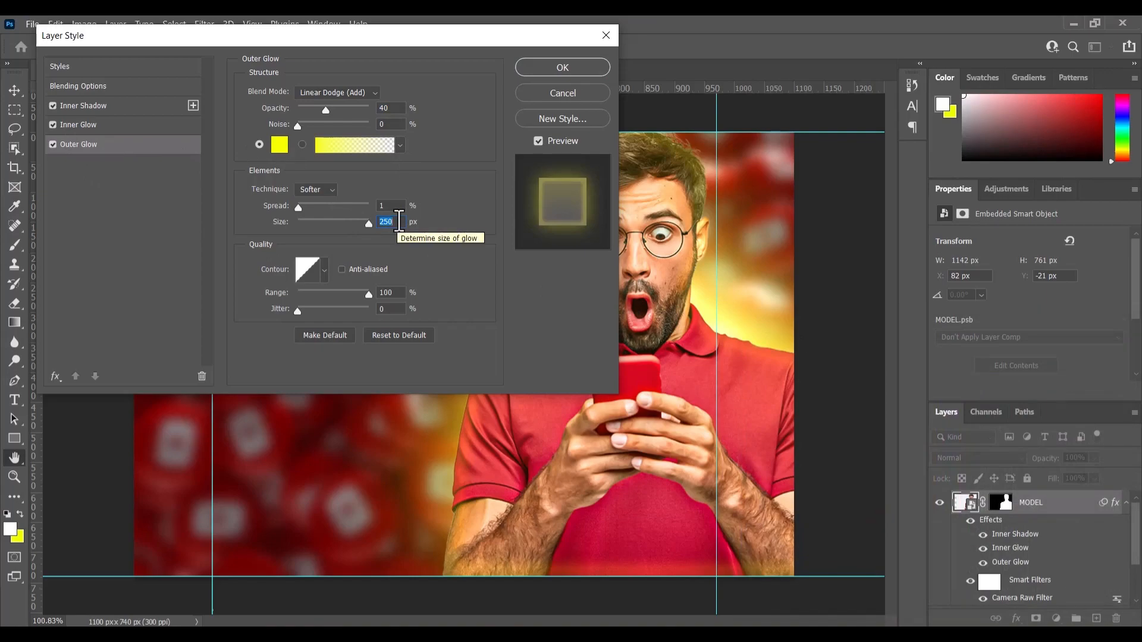
{"action": "type", "text": "100"}
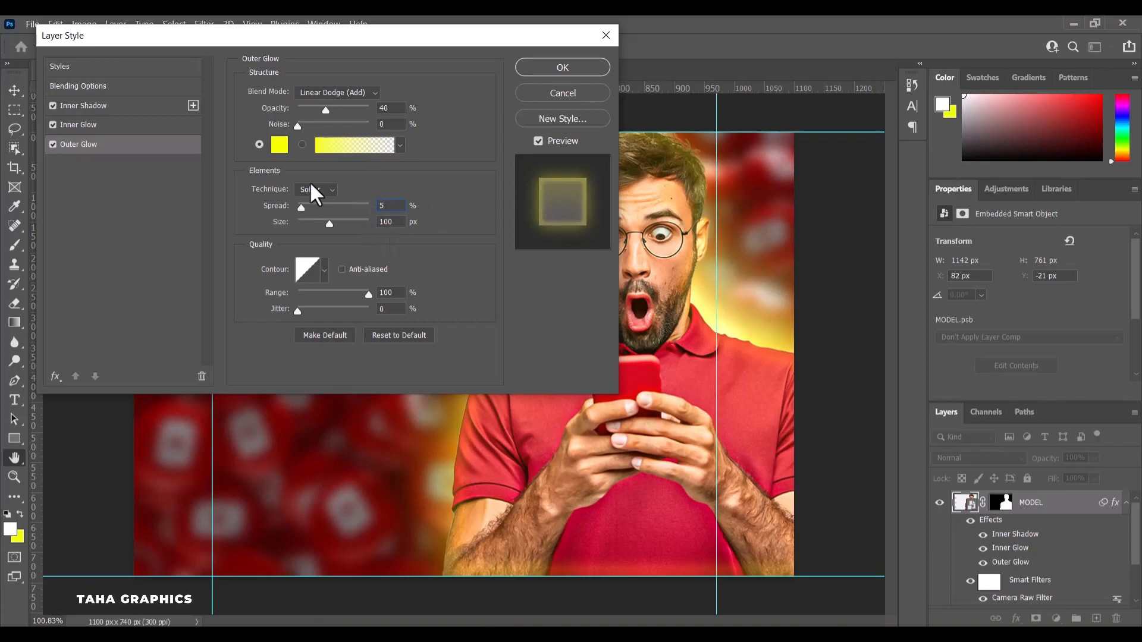
Set the MODEL layer's Inner Glow opacity to 20% and apply the layer style.
{"action": "left_click", "coordinate": [126, 125]}
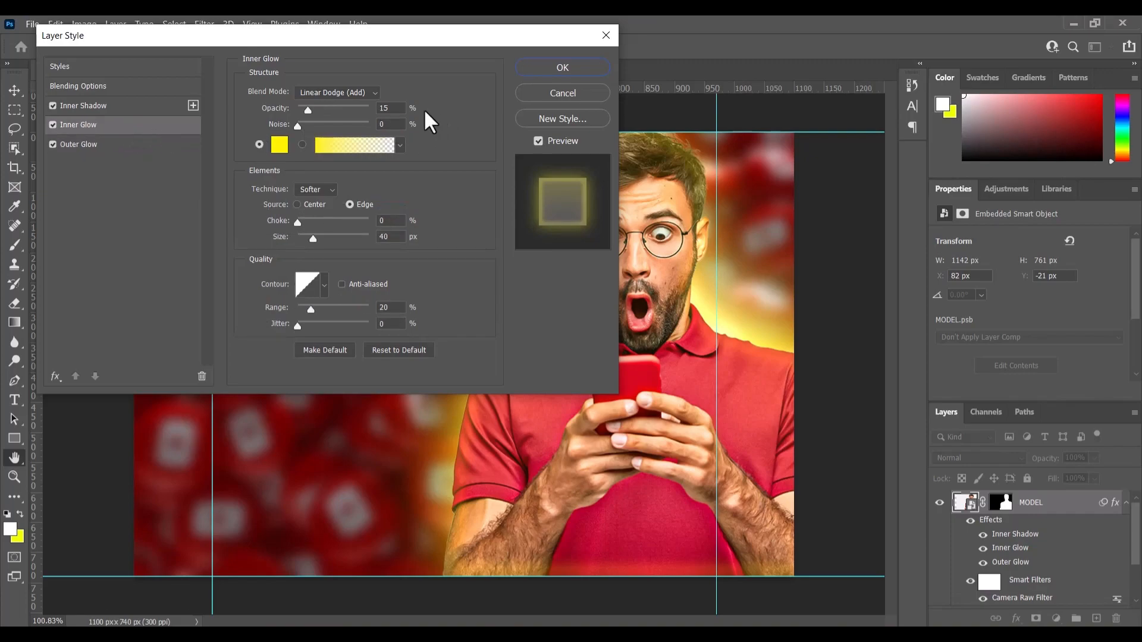
{"action": "left_click", "coordinate": [405, 110]}
{"action": "type", "text": "2"}
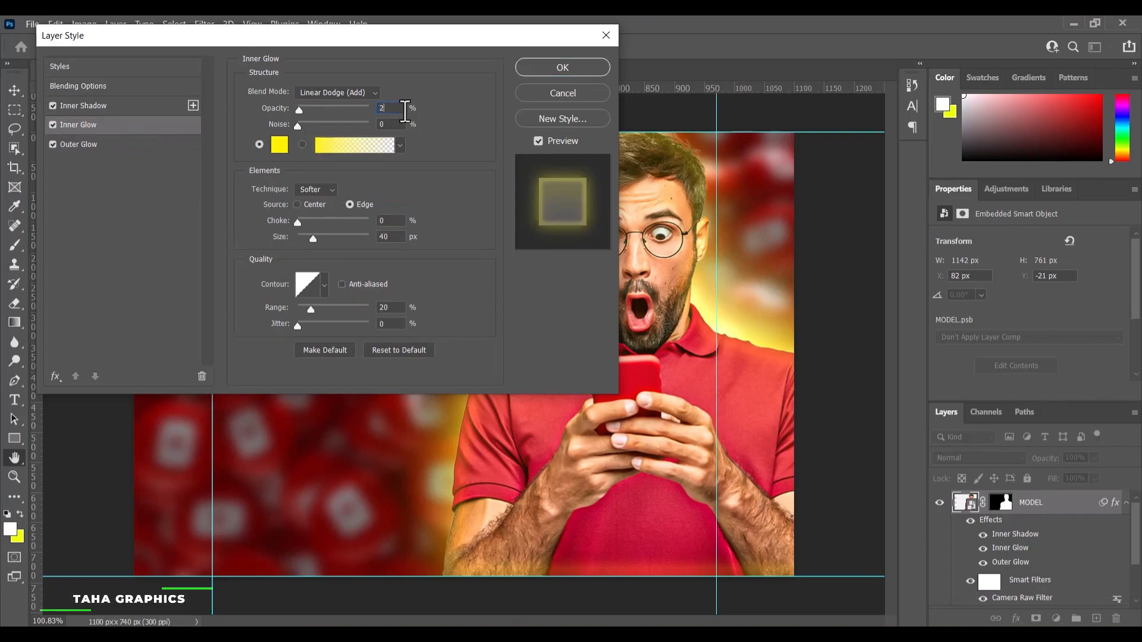
{"action": "type", "text": "0"}
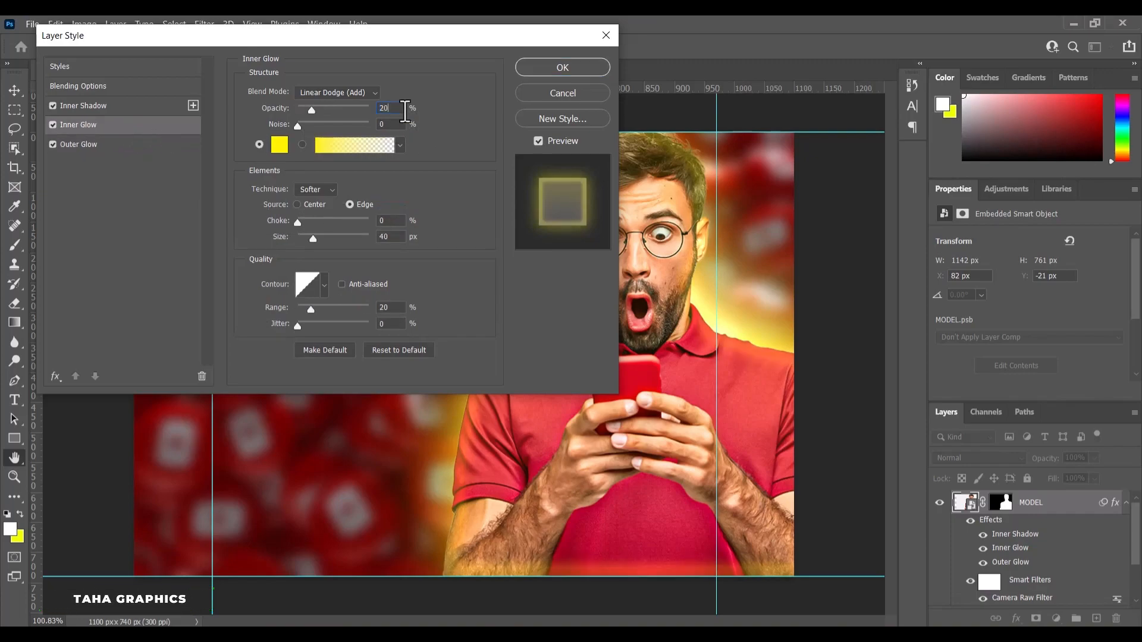
{"action": "left_click", "coordinate": [540, 70]}
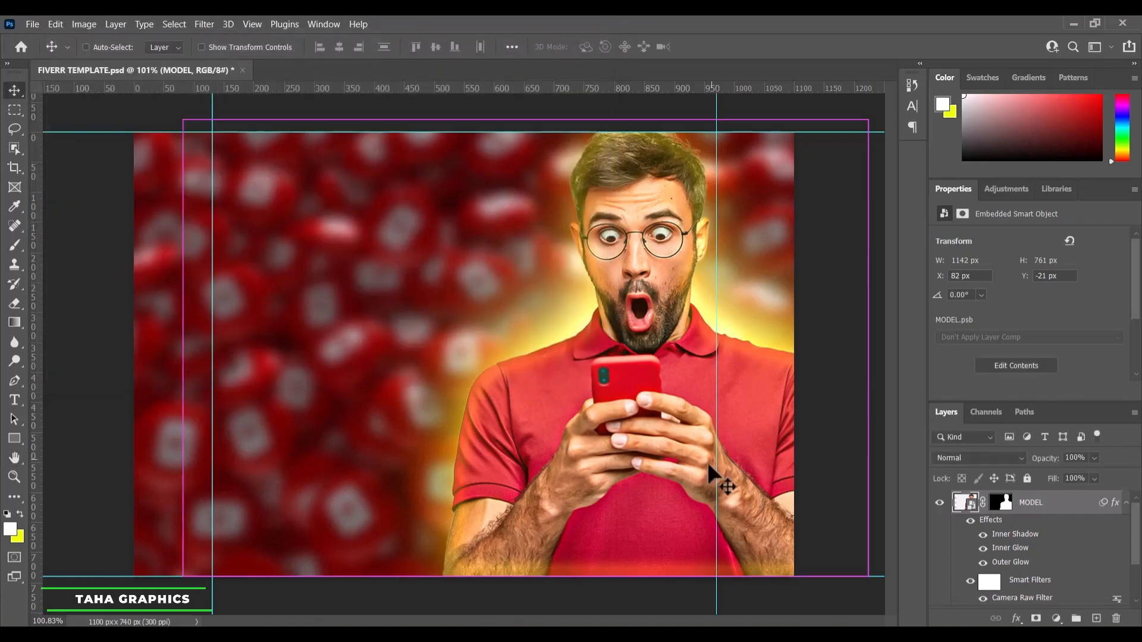
Scale the MODEL layer up to about 1173 × 782 px and nudge it 1 px to the left.
{"action": "key", "text": "ctrl+t"}
{"action": "left_click_drag", "start_coordinate": [525, 587], "coordinate": [529, 591]}
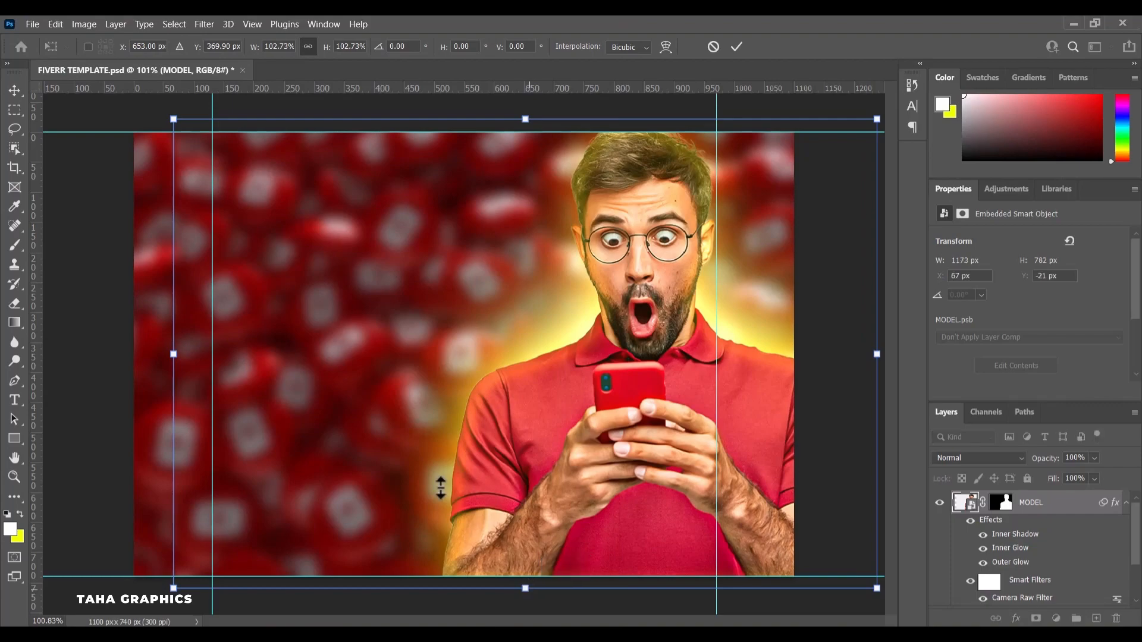
{"action": "left_click", "coordinate": [15, 91]}
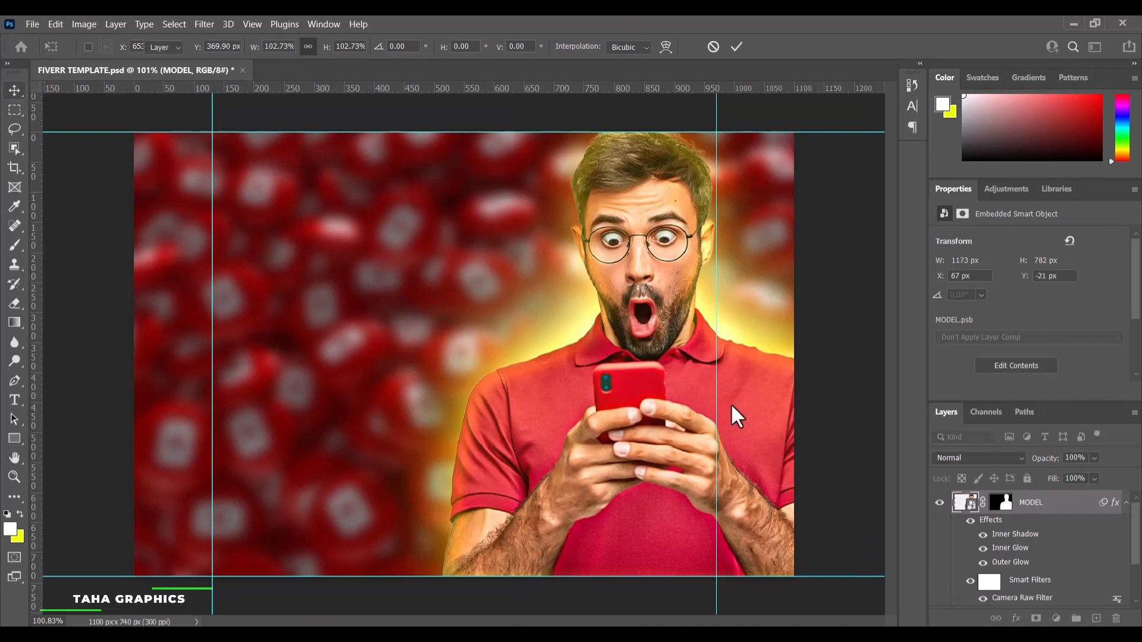
{"action": "key", "text": "Left"}
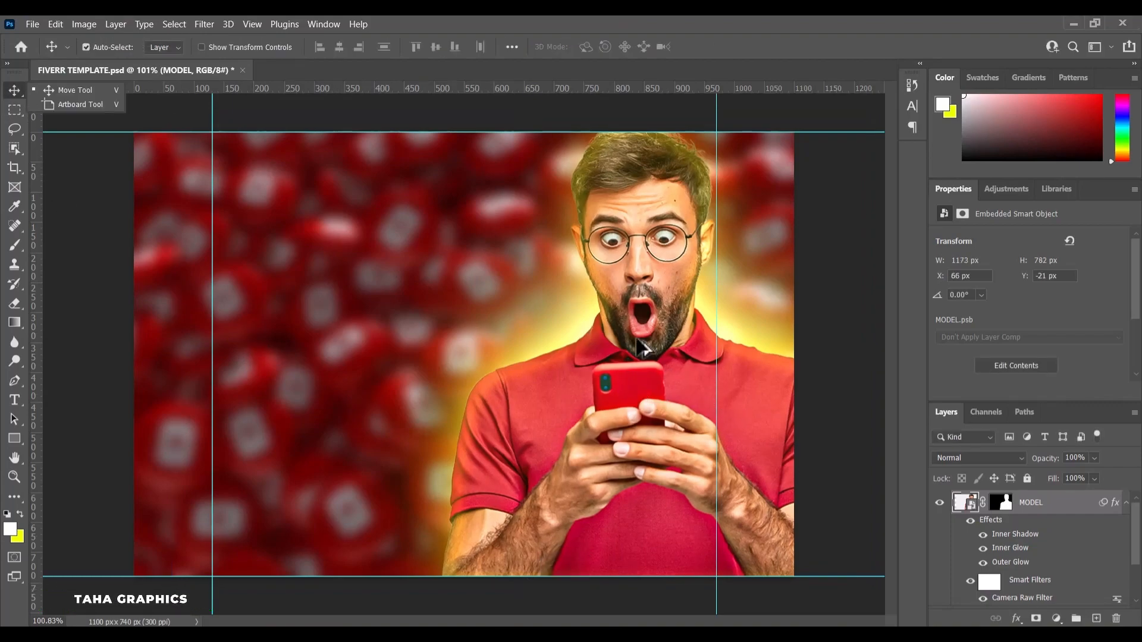
{"action": "scroll", "coordinate": [502, 339], "scroll_direction": "down", "scroll_amount": 3}
{"action": "scroll", "coordinate": [472, 339], "scroll_direction": "up", "scroll_amount": 5}
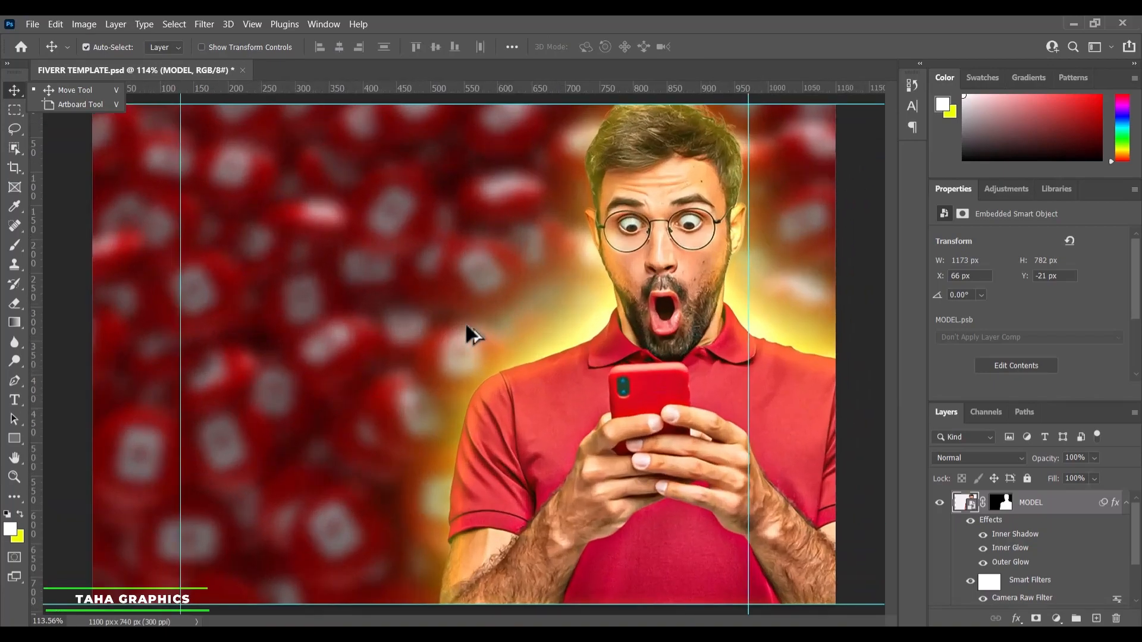
{"action": "scroll", "coordinate": [466, 320], "scroll_direction": "down", "scroll_amount": 1}
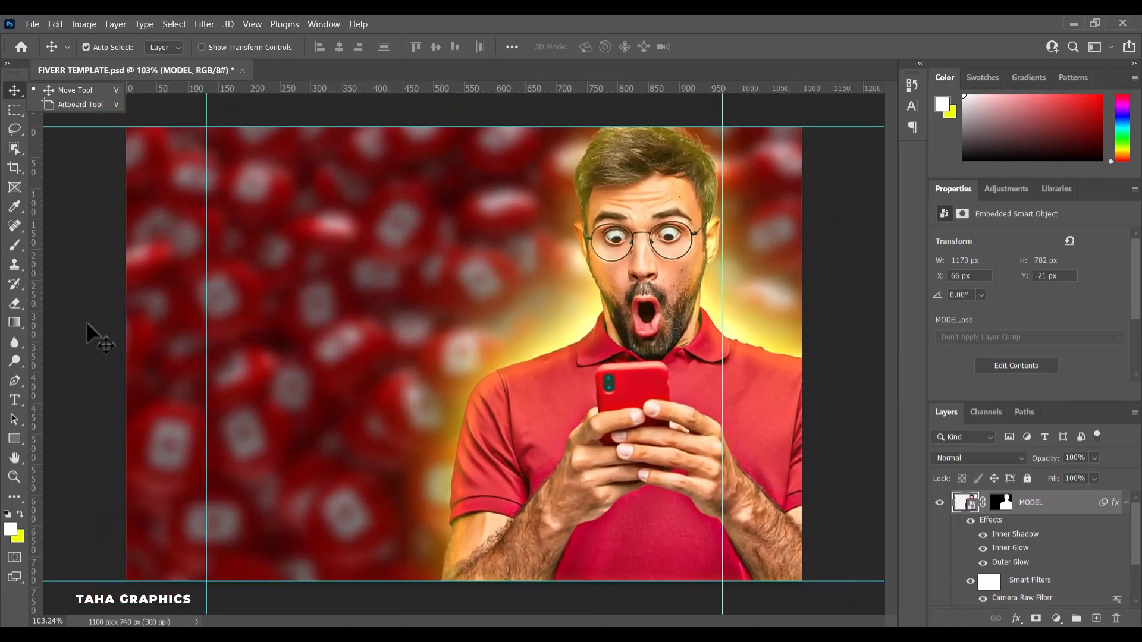
Add a white text layer reading YOUTUBE over the blurred background beside the model.
{"action": "left_click", "coordinate": [15, 400]}
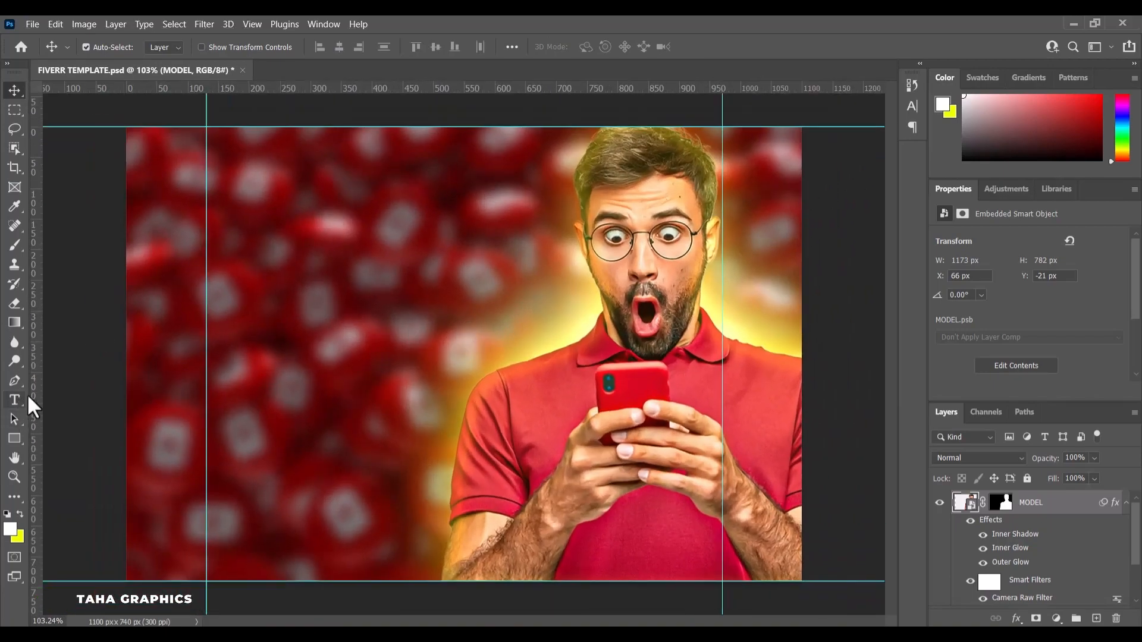
{"action": "left_click", "coordinate": [241, 268]}
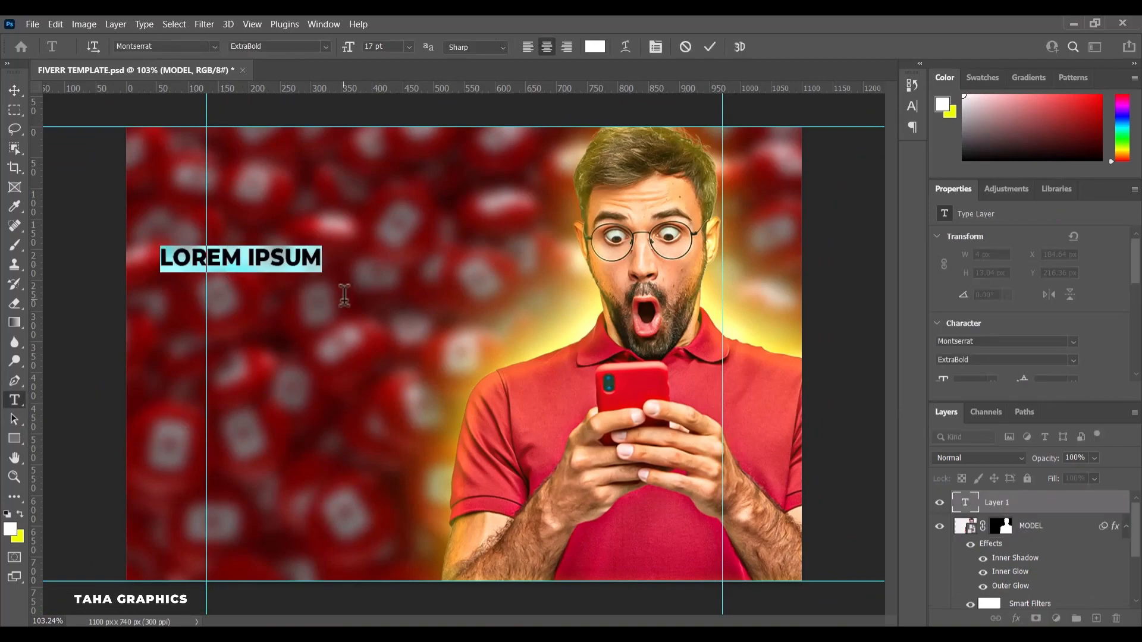
{"action": "type", "text": "YO"}
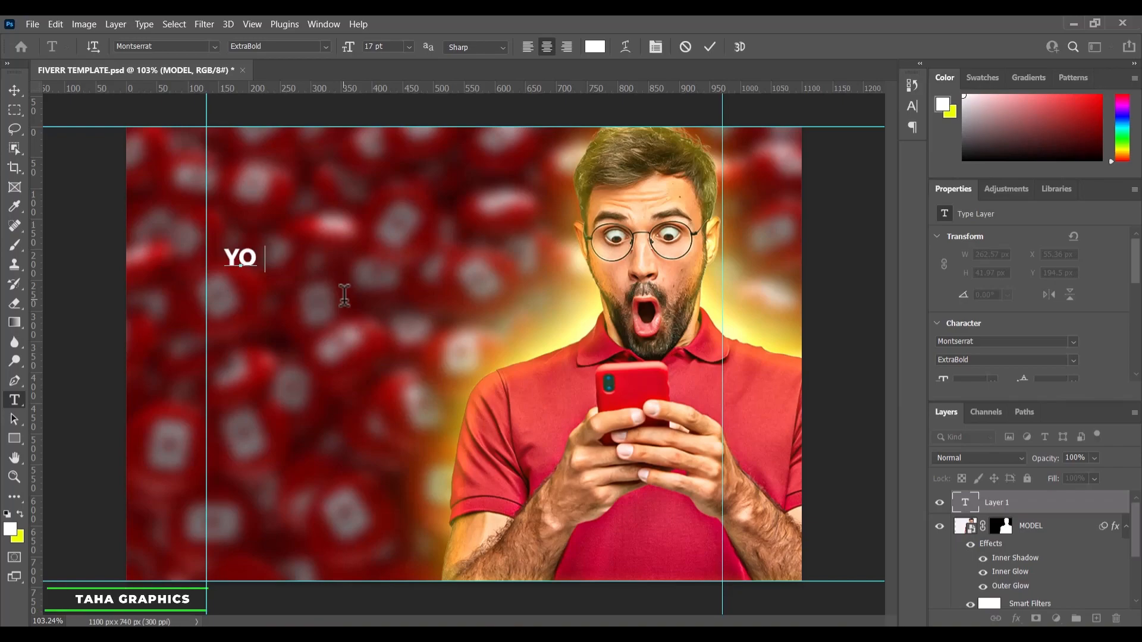
{"action": "type", "text": "U"}
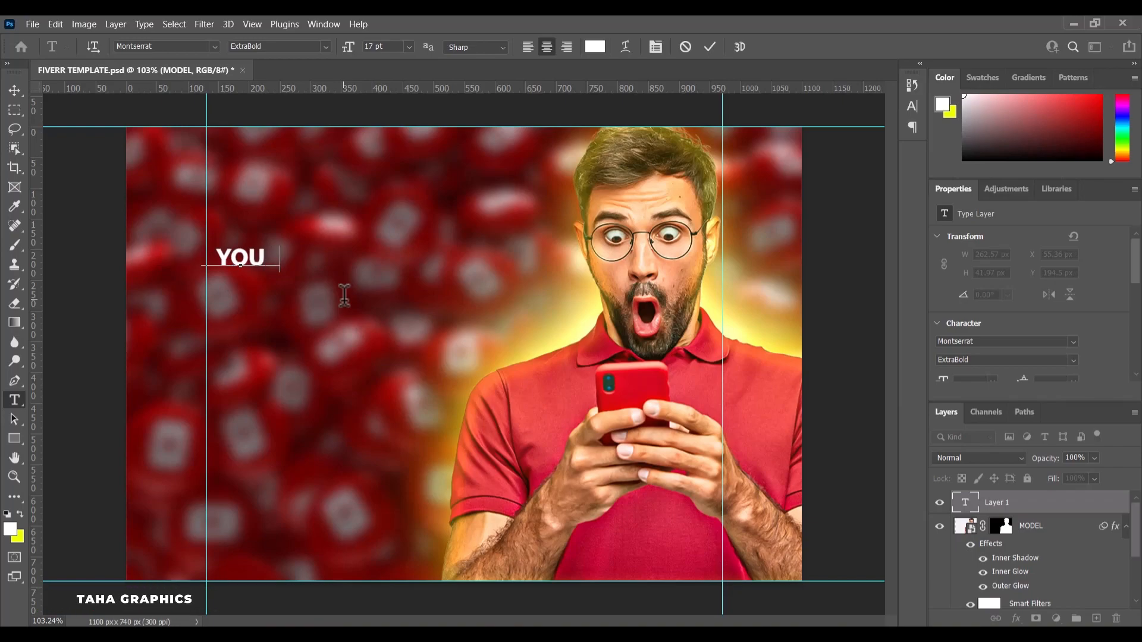
{"action": "type", "text": "TUBE"}
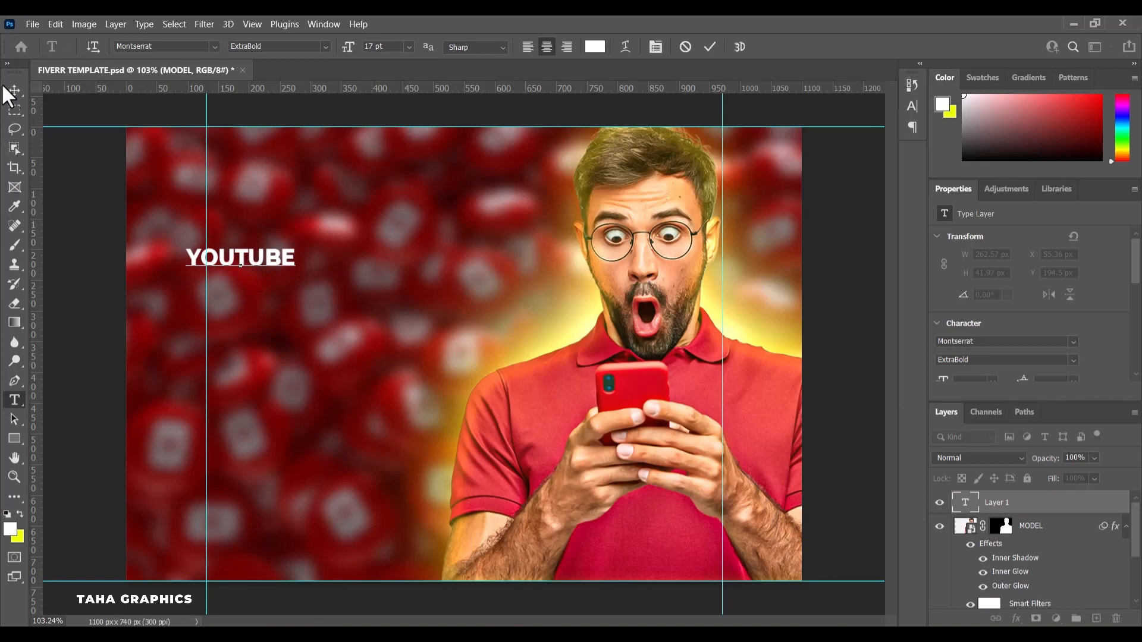
{"action": "left_click", "coordinate": [15, 90]}
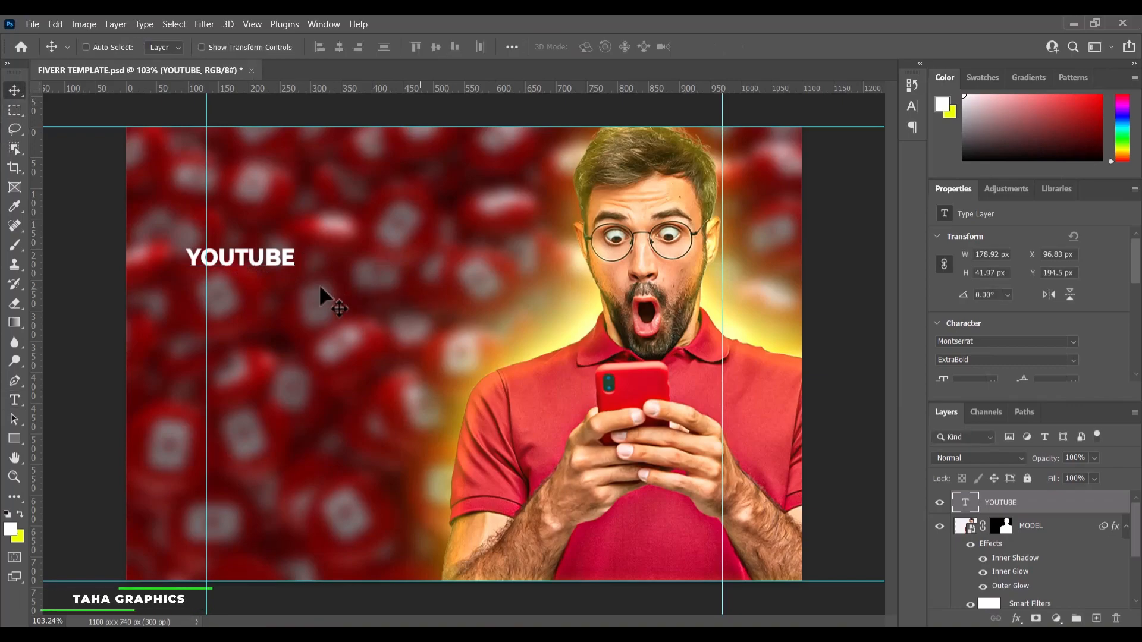
Enlarge the YOUTUBE text to about 330%, stretching it across the empty area beside the model.
{"action": "key", "text": "ctrl+t"}
{"action": "left_click_drag", "start_coordinate": [304, 260], "coordinate": [595, 269]}
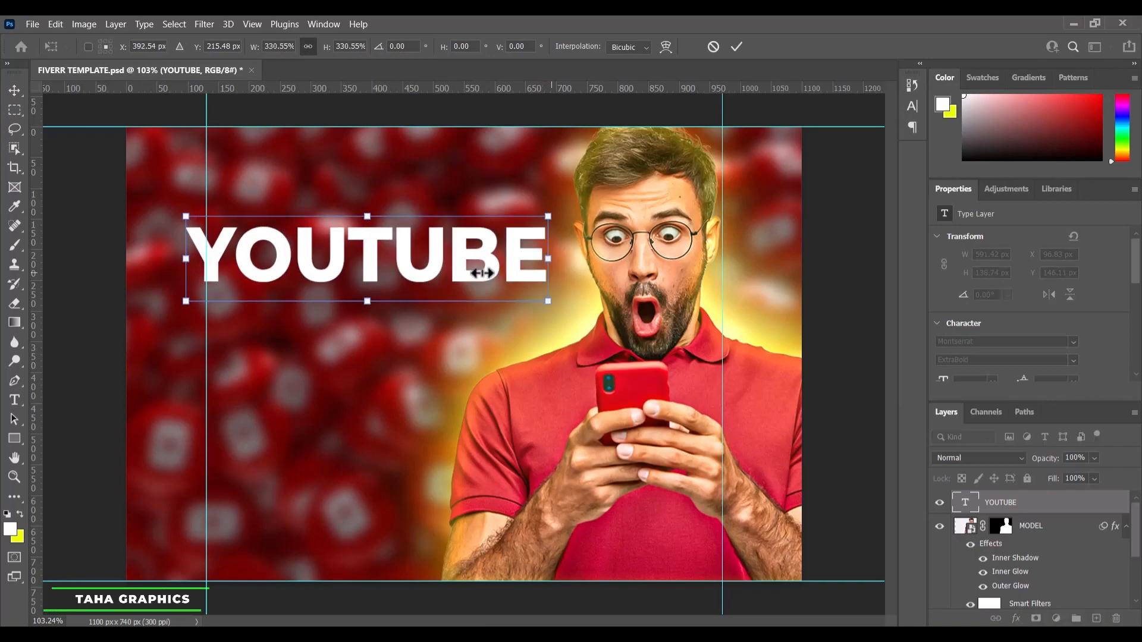
{"action": "right_click", "coordinate": [18, 88]}
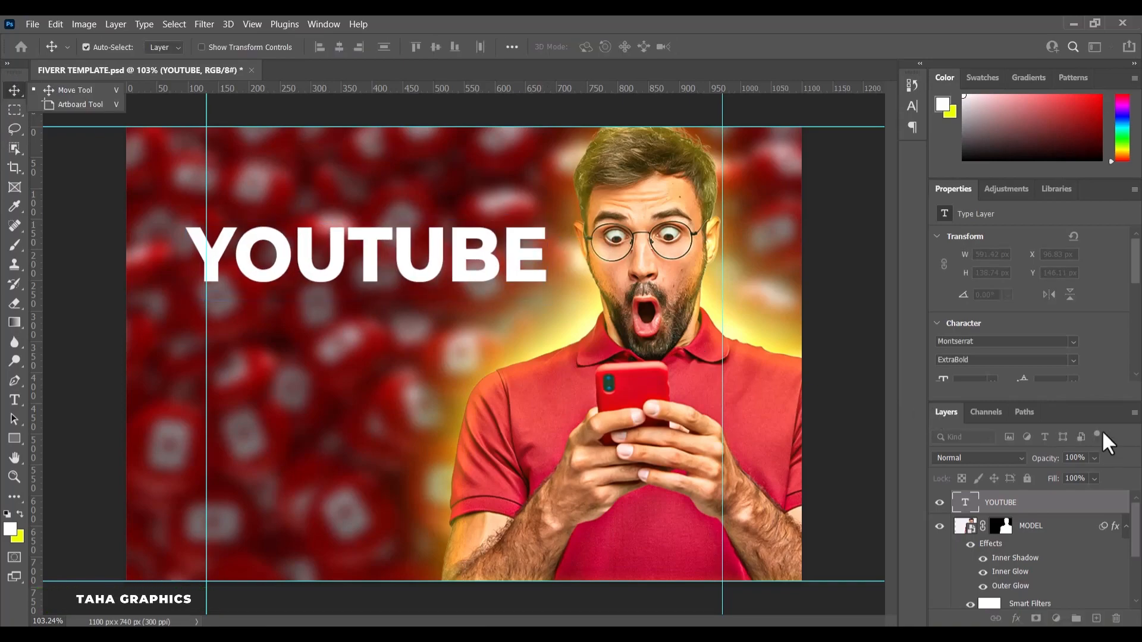
Change the YOUTUBE text's font to Burbank Big Condensed Bold.
{"action": "left_click", "coordinate": [1000, 343]}
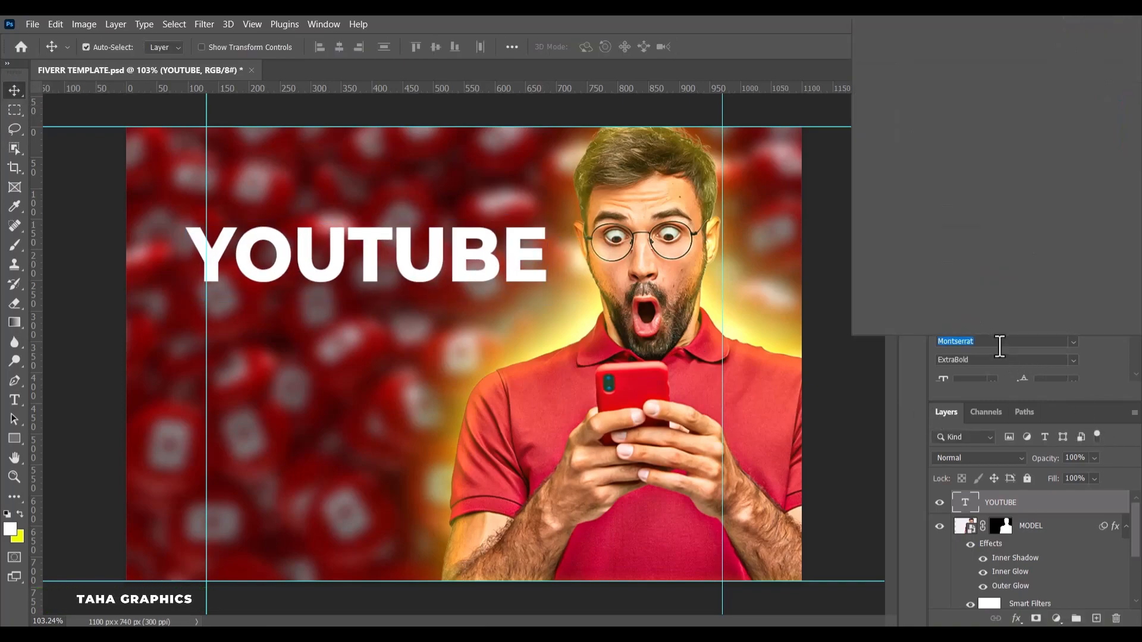
{"action": "type", "text": "B"}
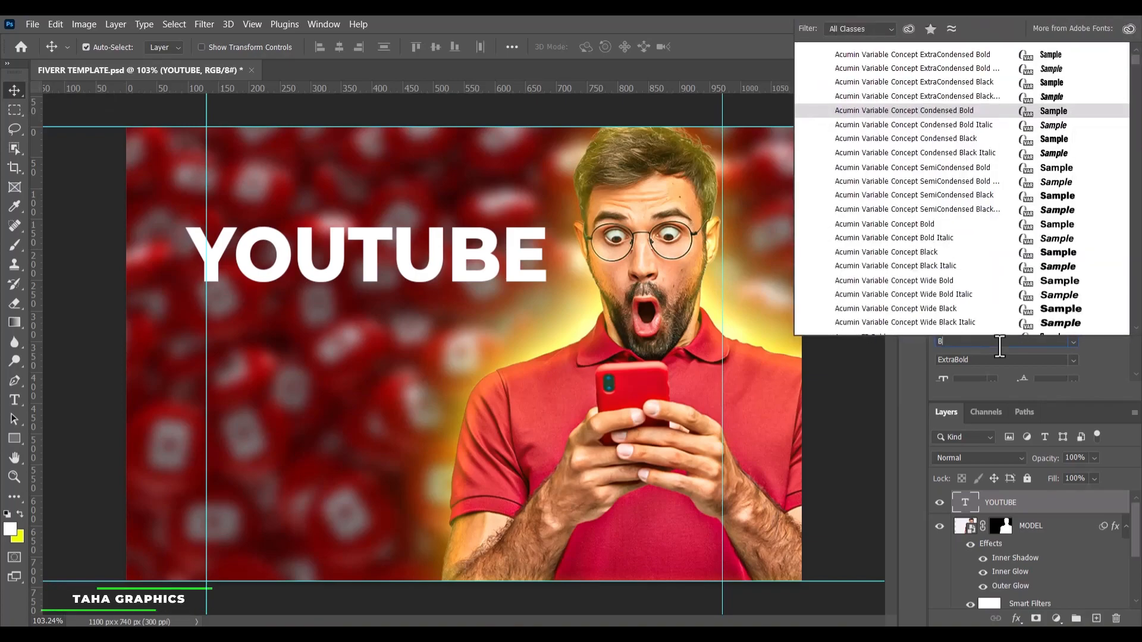
{"action": "type", "text": "urbank Big Condensed"}
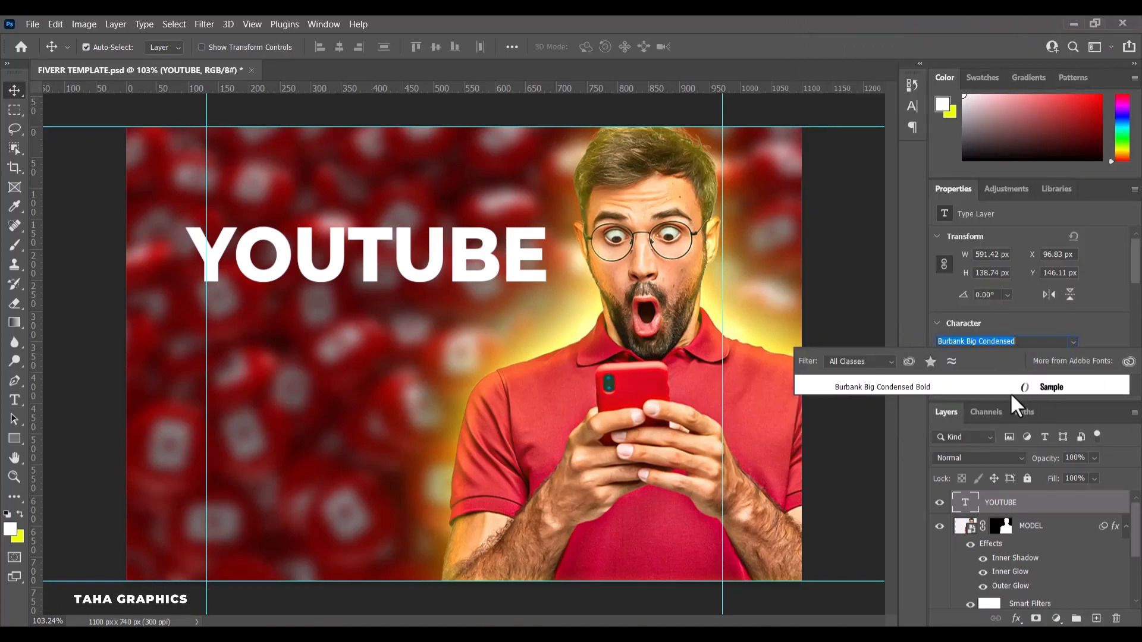
{"action": "left_click", "coordinate": [1010, 389]}
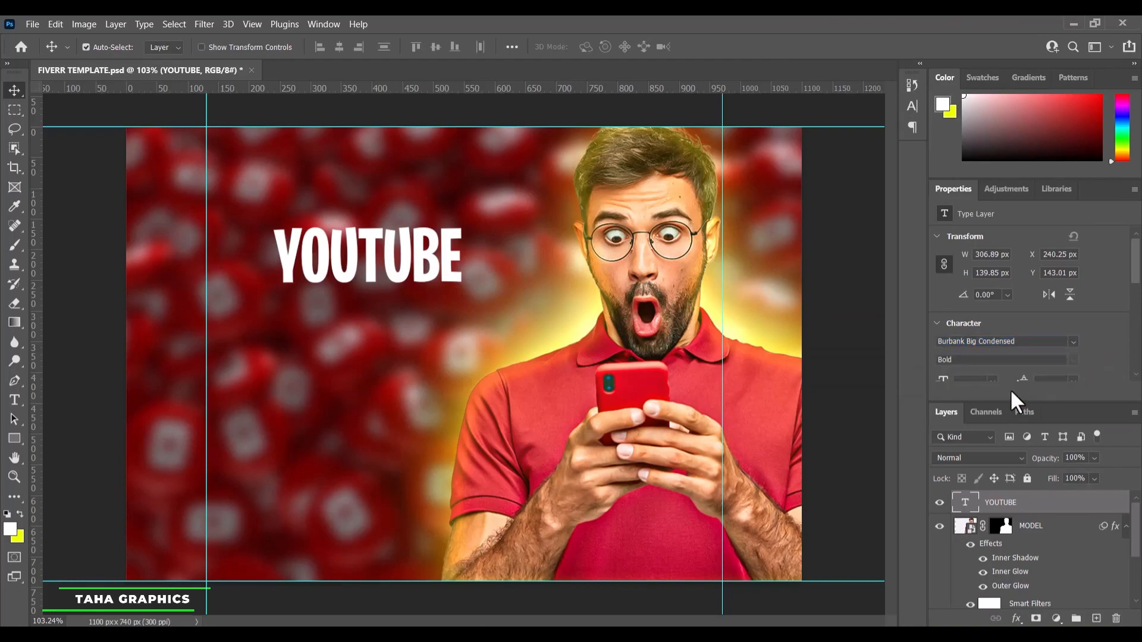
Scale the YOUTUBE text to about 170%, starting at the left vertical guide and ending near the model's face.
{"action": "key", "text": "ctrl+t"}
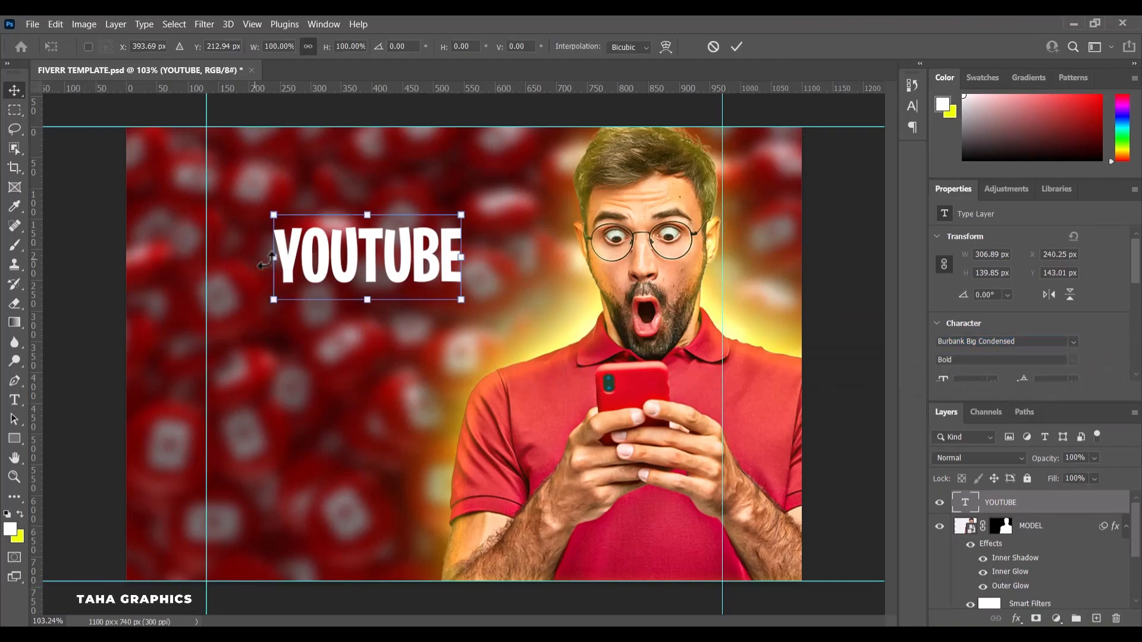
{"action": "left_click_drag", "start_coordinate": [267, 260], "coordinate": [204, 255]}
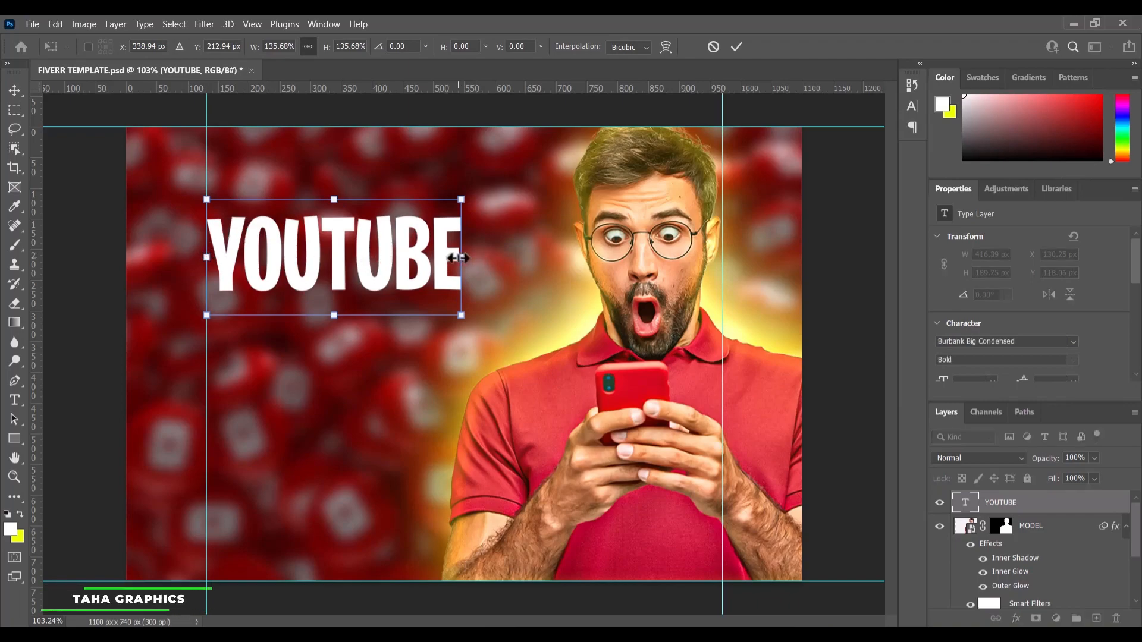
{"action": "left_click_drag", "start_coordinate": [461, 257], "coordinate": [523, 259]}
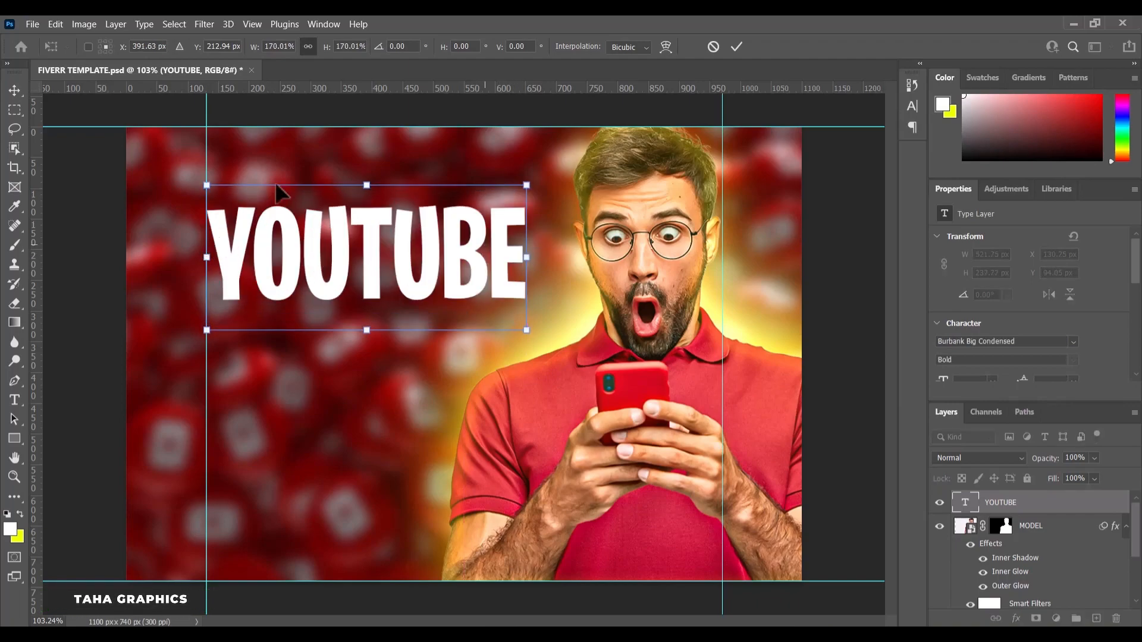
{"action": "left_click", "coordinate": [14, 91]}
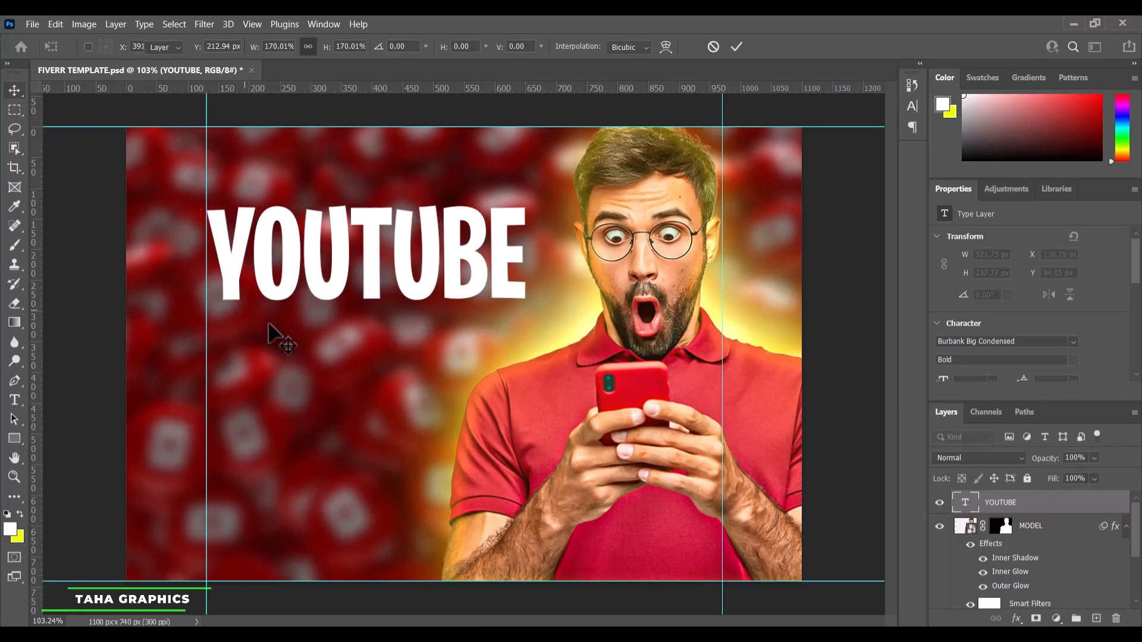
Duplicate the YOUTUBE text slightly lower and change the copy's wording to VIDEO SEO.
{"action": "scroll", "coordinate": [215, 252], "scroll_direction": "up", "scroll_amount": 1}
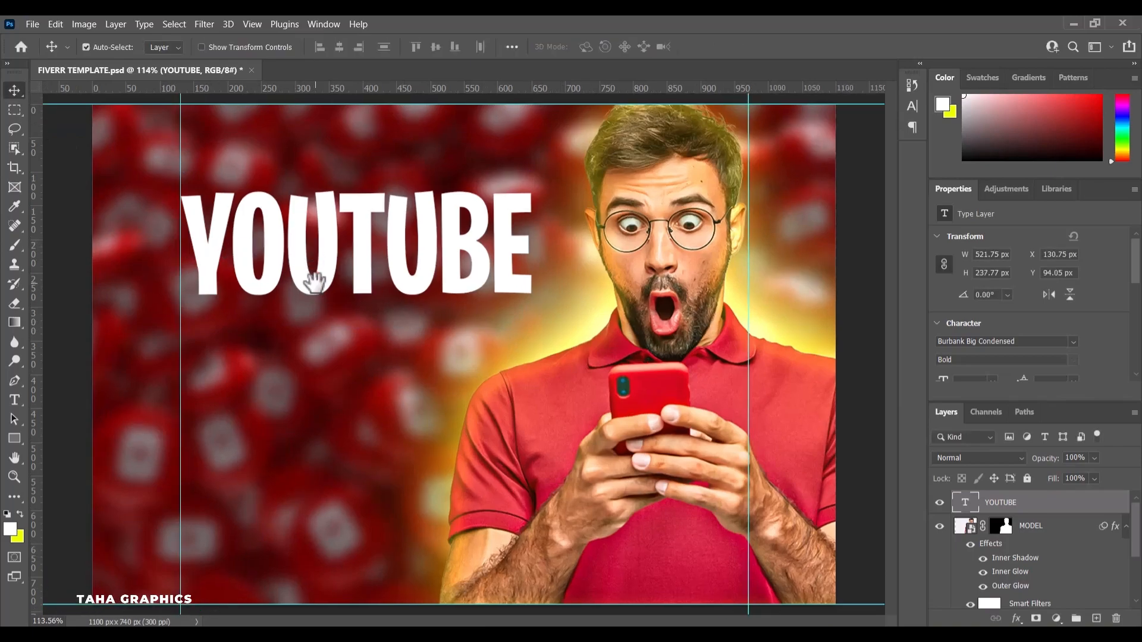
{"action": "left_click_drag", "start_coordinate": [336, 265], "coordinate": [333, 330]}
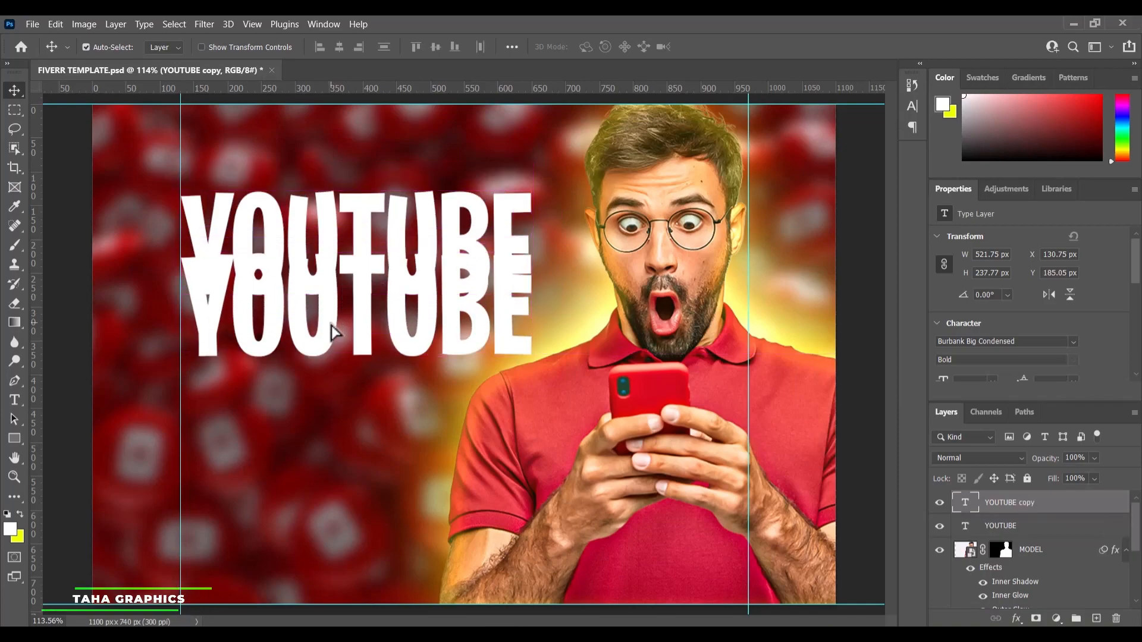
{"action": "double_click", "coordinate": [333, 330]}
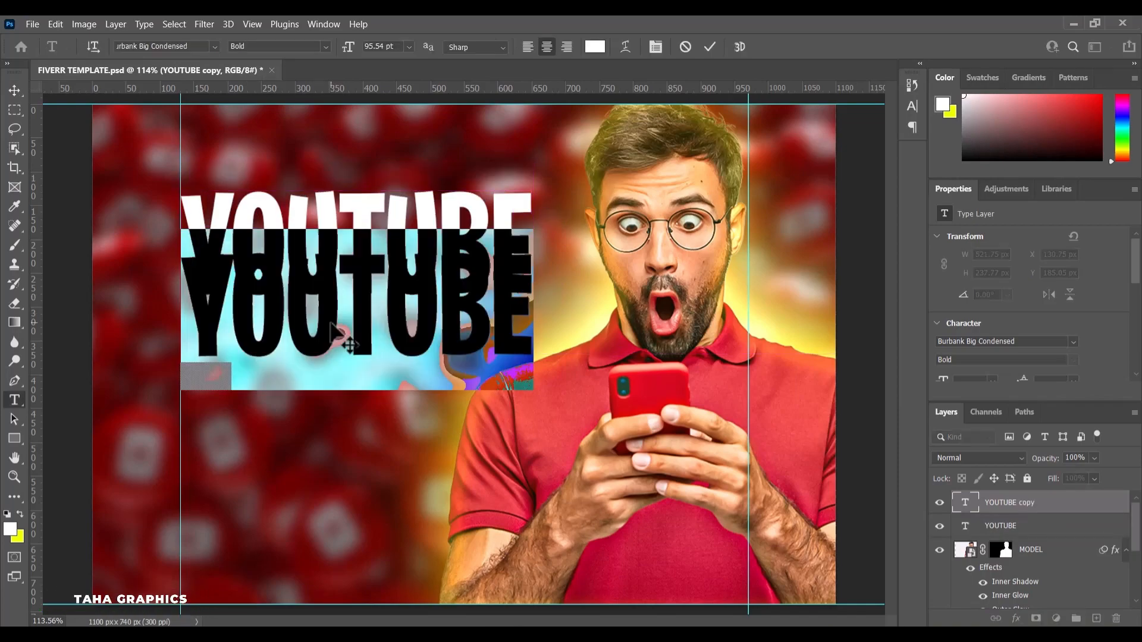
{"action": "left_click", "coordinate": [333, 330]}
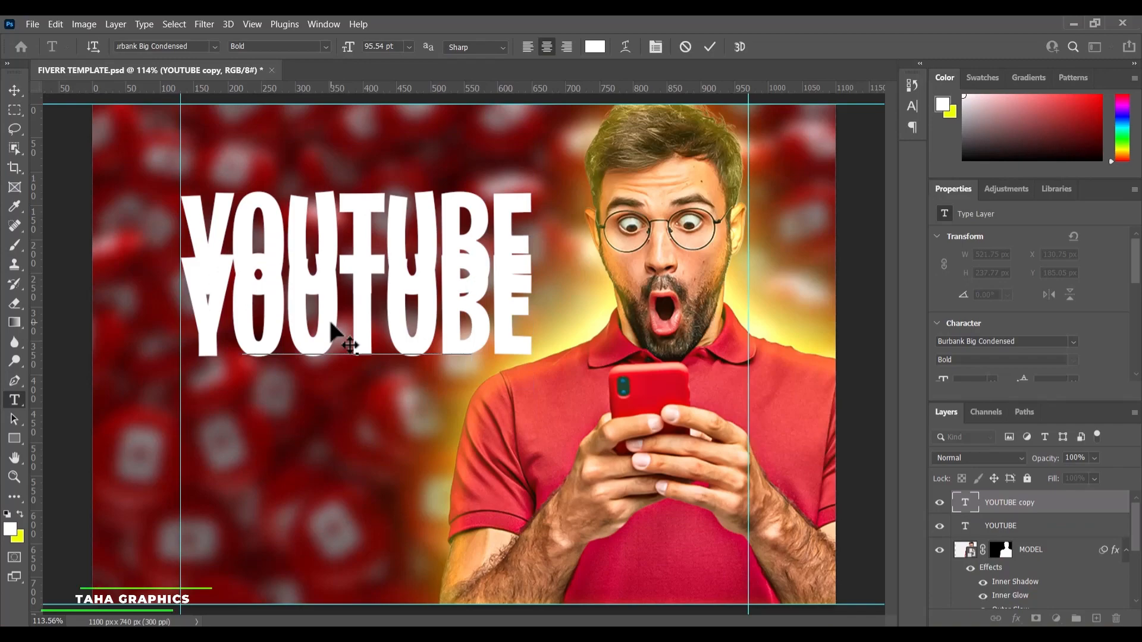
{"action": "key", "text": "ctrl+a"}
{"action": "type", "text": "VIDEO"}
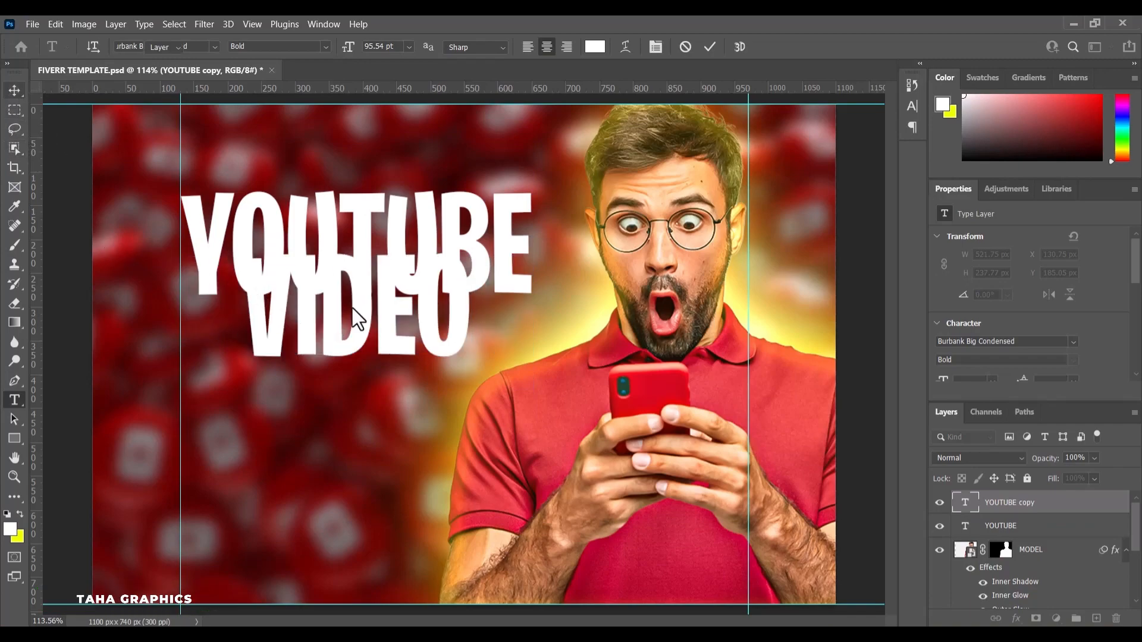
{"action": "key", "text": "ctrl+Return"}
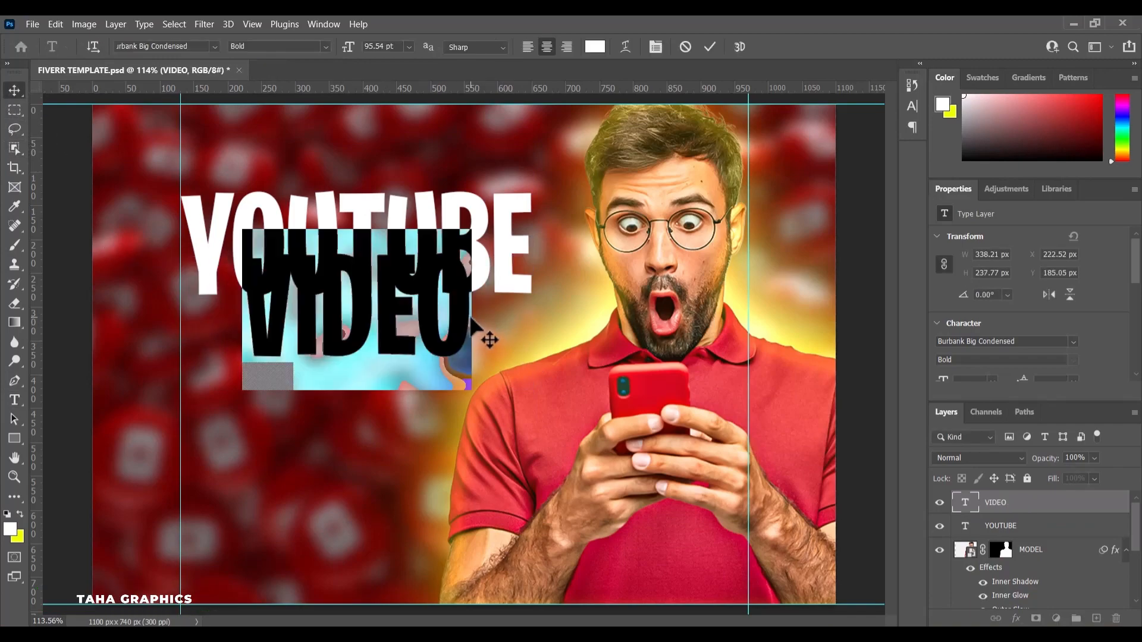
{"action": "type", "text": "SEO"}
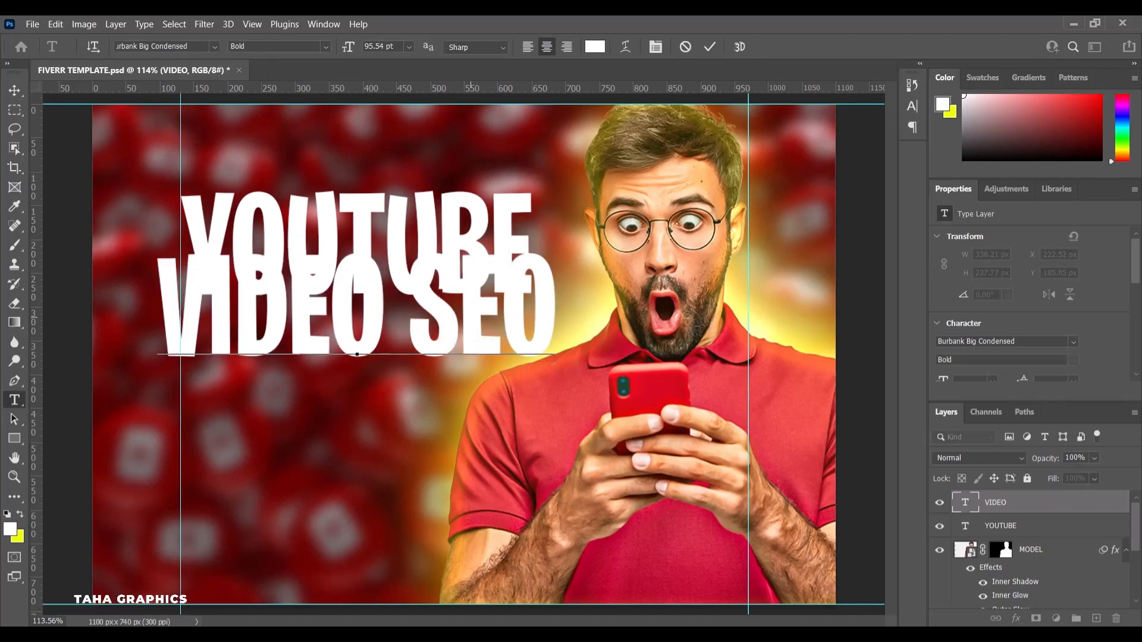
{"action": "left_click", "coordinate": [14, 90]}
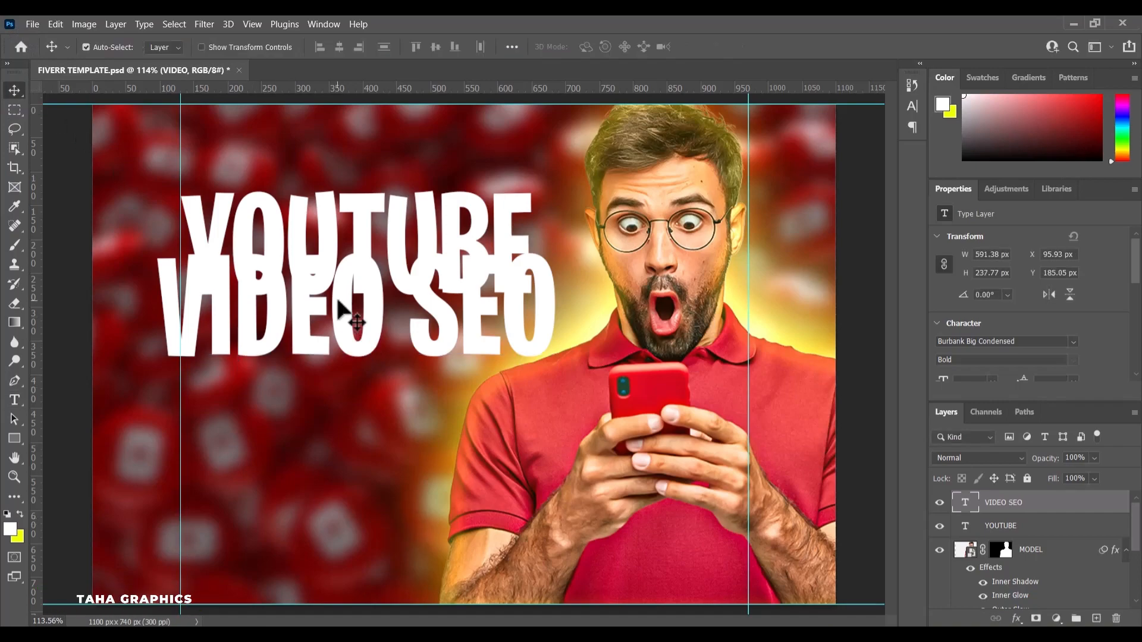
Move VIDEO SEO below YOUTUBE, duplicate it lower, and change the copy's wording to OPTIMIZATION.
{"action": "left_click_drag", "start_coordinate": [339, 311], "coordinate": [350, 452]}
{"action": "double_click", "coordinate": [350, 452]}
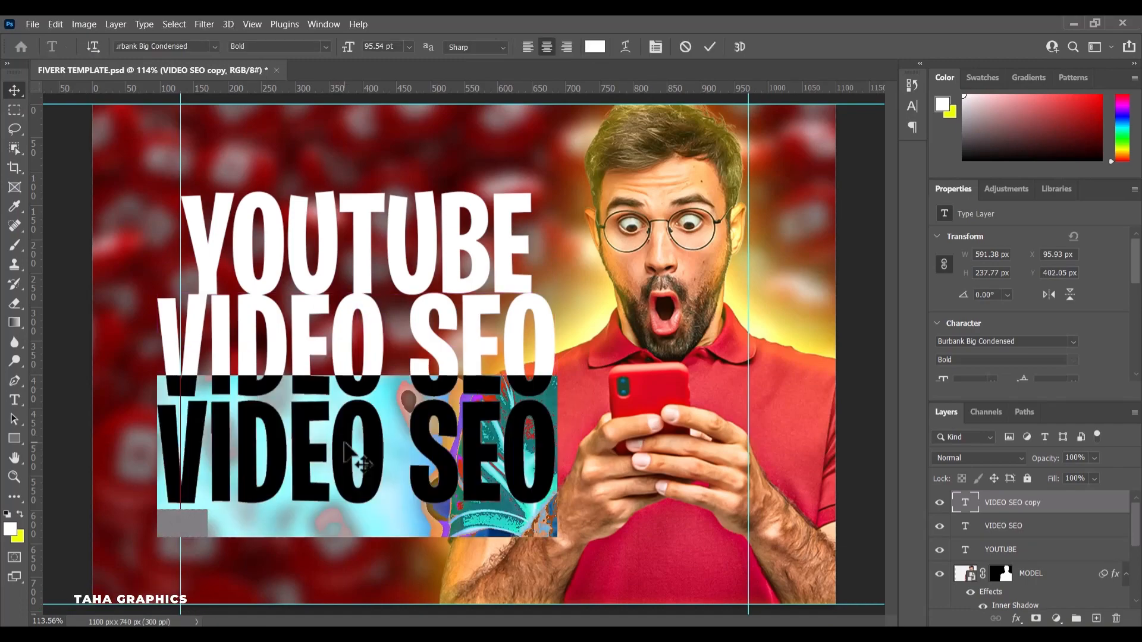
{"action": "type", "text": "OP"}
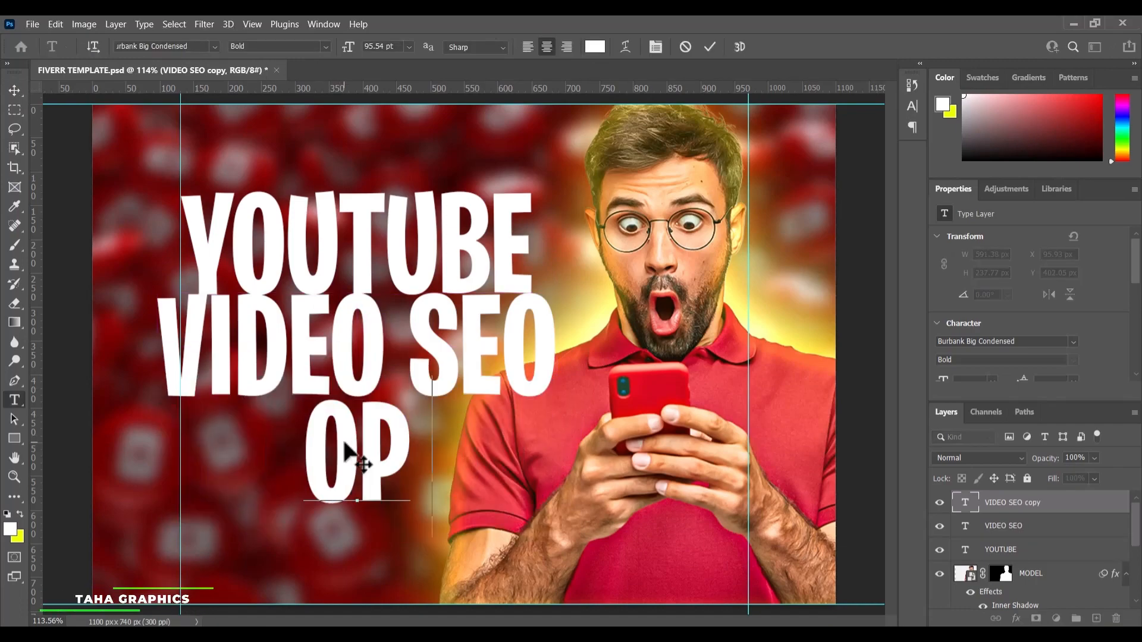
{"action": "type", "text": "TIM"}
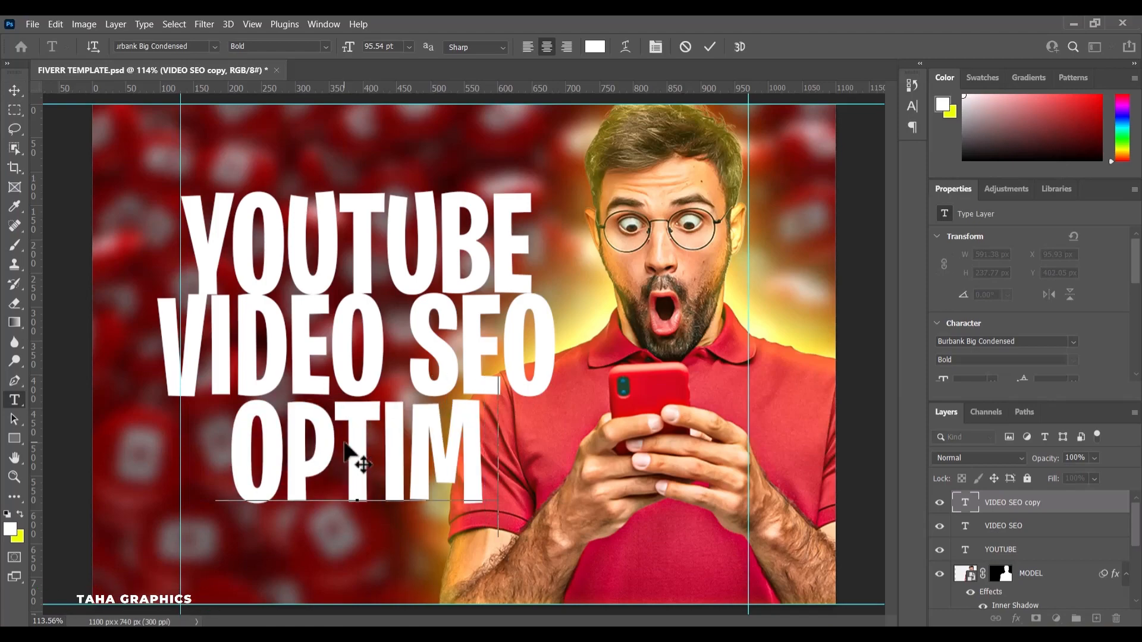
{"action": "type", "text": "IZATION"}
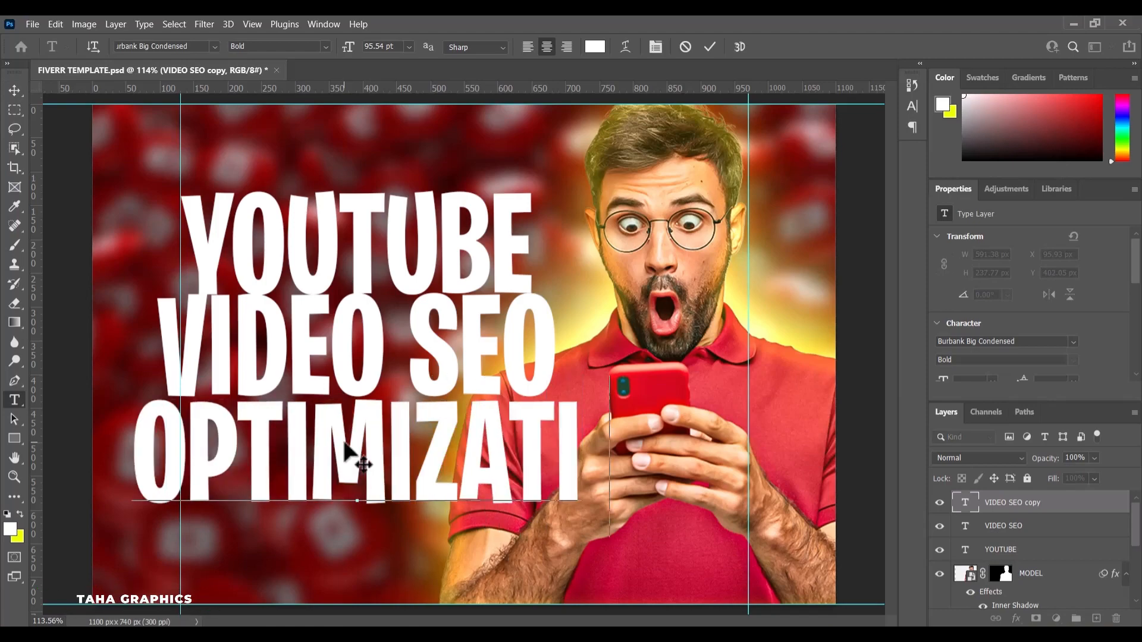
{"action": "left_click", "coordinate": [14, 90]}
Scale the OPTIMIZATION text down to about 70%, keeping it centred beneath the other lines.
{"action": "key", "text": "ctrl+t"}
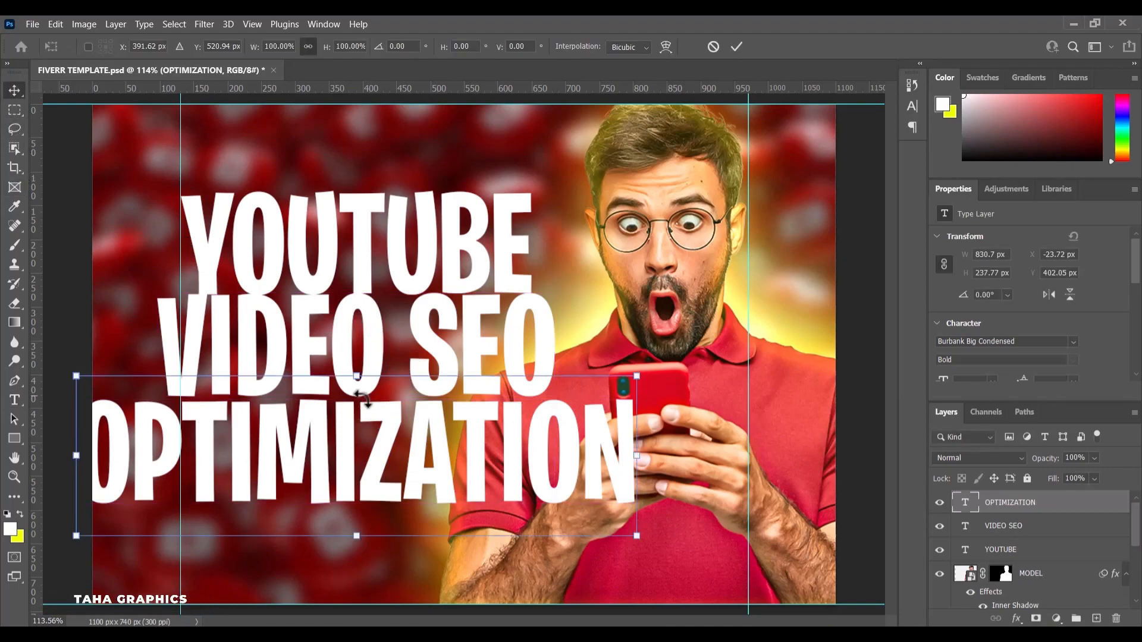
{"action": "left_click_drag", "start_coordinate": [356, 376], "coordinate": [385, 419]}
{"action": "left_click", "coordinate": [14, 92]}
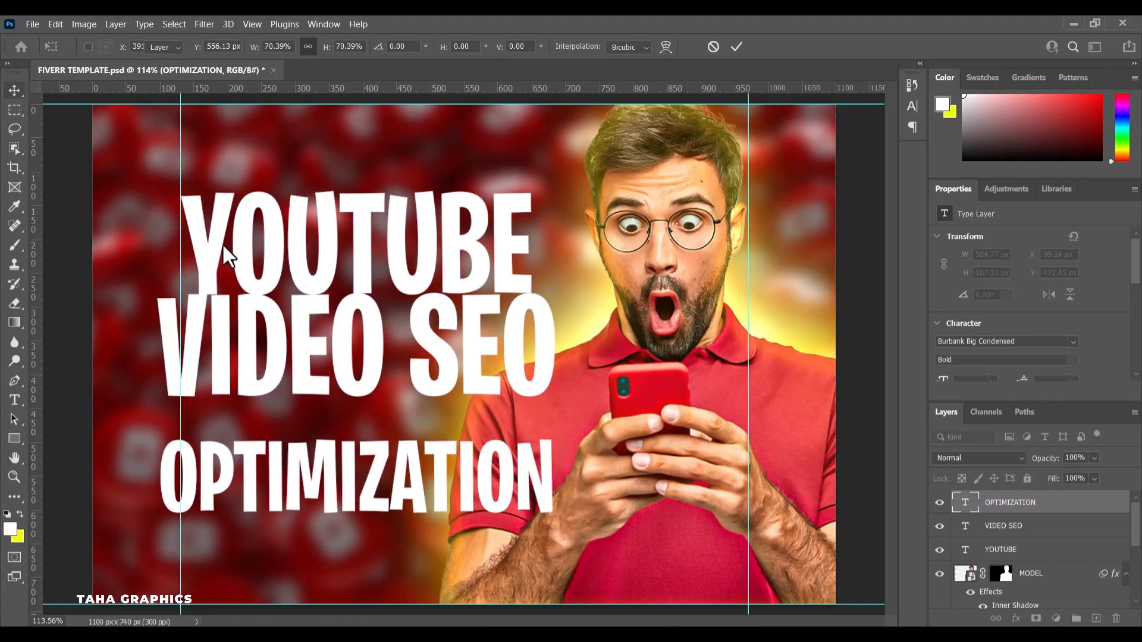
Scale the VIDEO SEO text down to about 85%, so it roughly matches the width of YOUTUBE.
{"action": "left_click", "coordinate": [370, 360]}
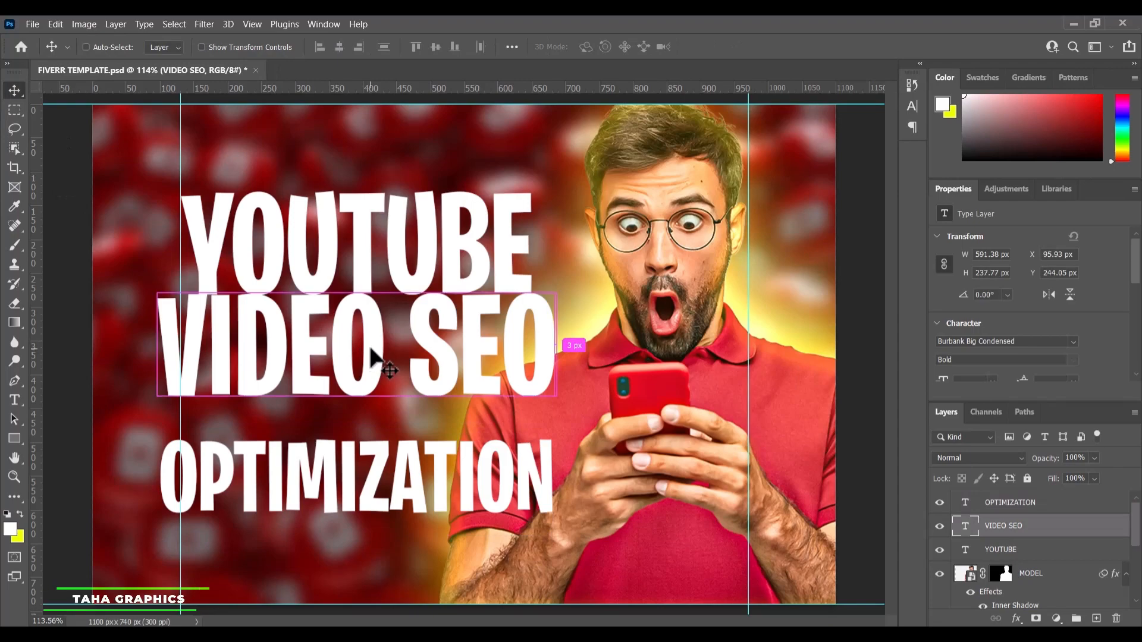
{"action": "key", "text": "ctrl+t"}
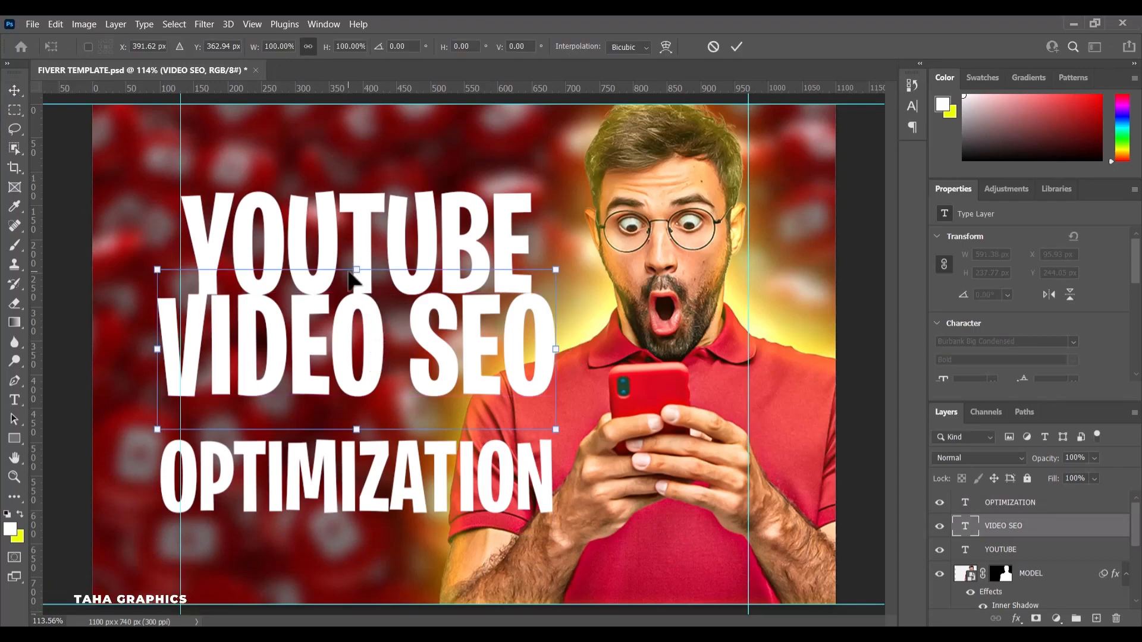
{"action": "left_click_drag", "start_coordinate": [357, 278], "coordinate": [362, 289]}
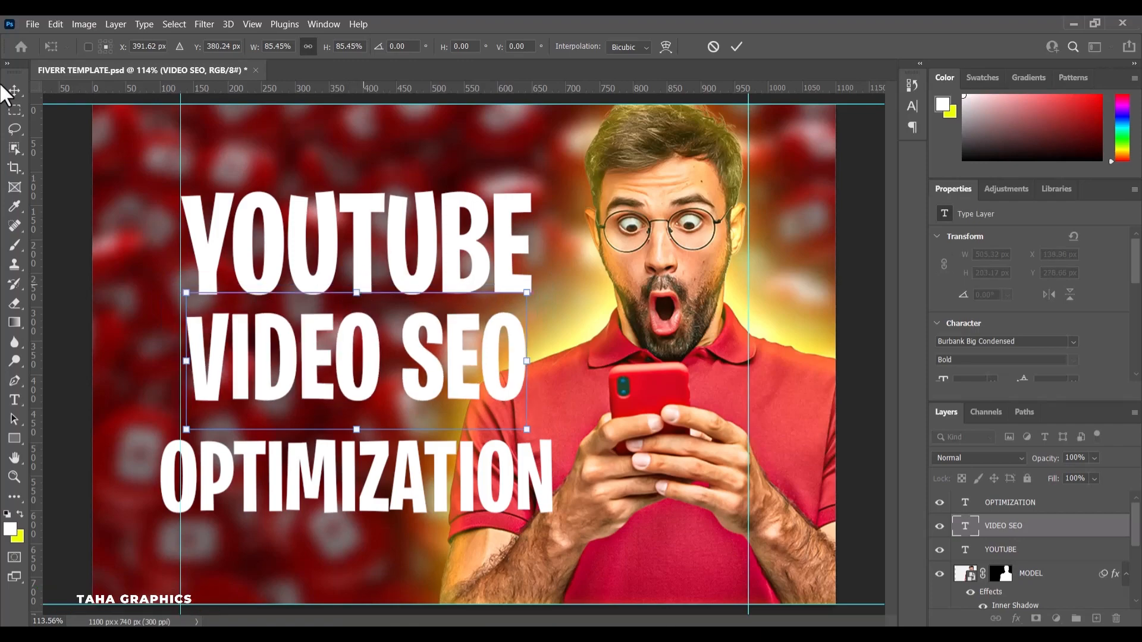
{"action": "left_click", "coordinate": [14, 90]}
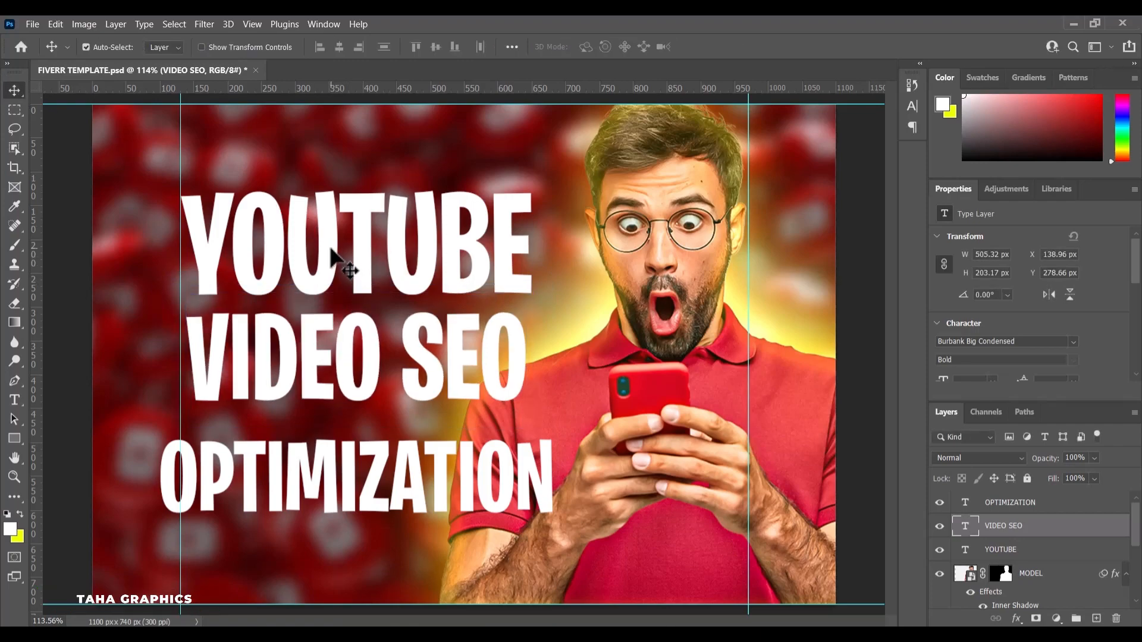
Move VIDEO SEO closer beneath YOUTUBE and shift both lines up near the canvas's upper edge.
{"action": "left_click", "coordinate": [332, 256], "text": "shift"}
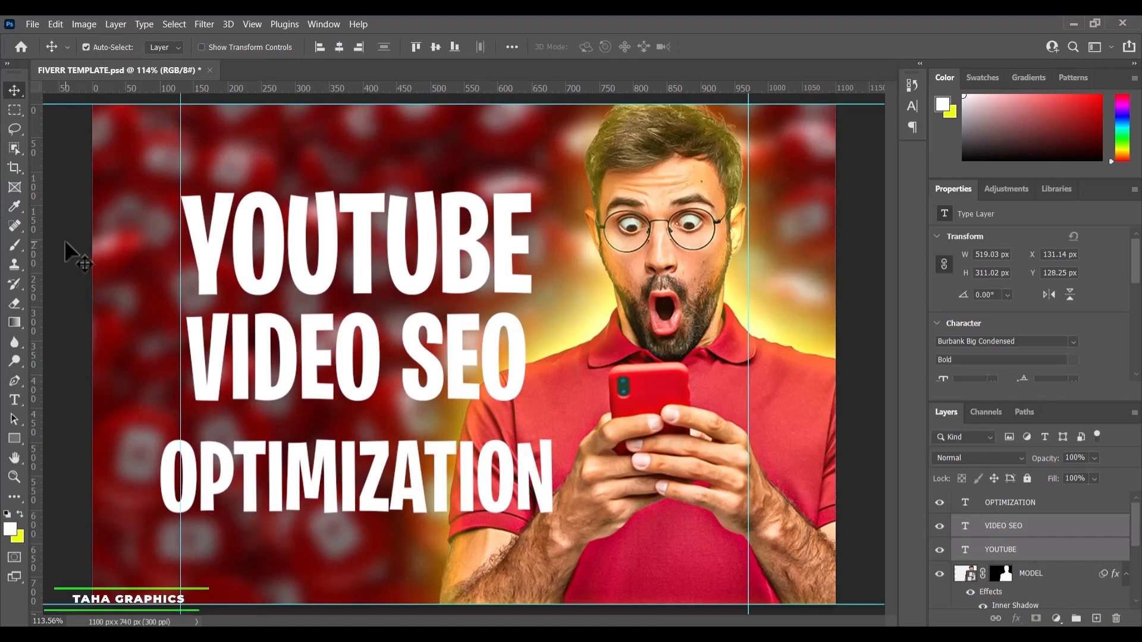
{"action": "left_click_drag", "start_coordinate": [356, 352], "coordinate": [352, 337]}
{"action": "left_click", "coordinate": [360, 290], "text": "shift"}
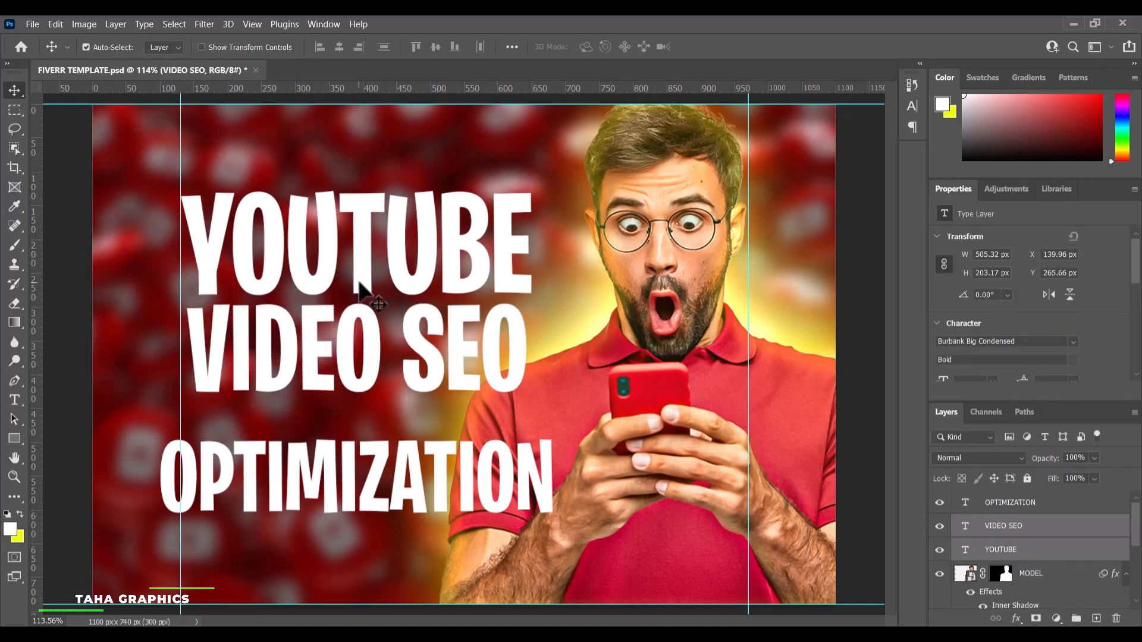
{"action": "left_click_drag", "start_coordinate": [359, 291], "coordinate": [360, 270]}
{"action": "left_click_drag", "start_coordinate": [361, 249], "coordinate": [353, 220]}
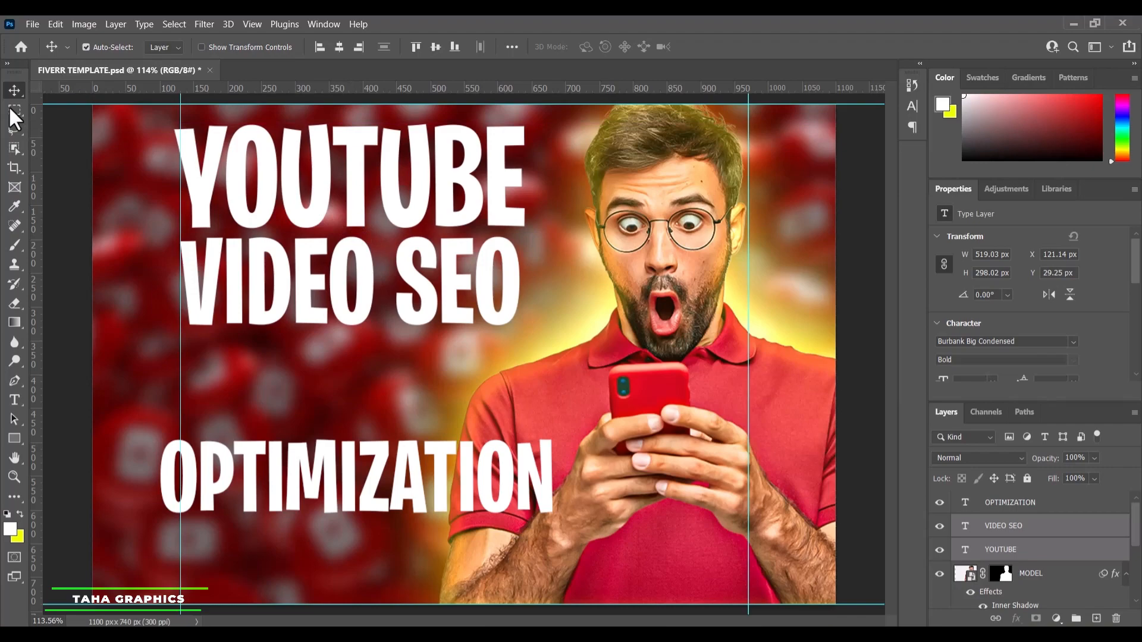
Scale the OPTIMIZATION text to about 84% and place it directly beneath VIDEO SEO, starting at the left vertical guide.
{"action": "left_click", "coordinate": [345, 476]}
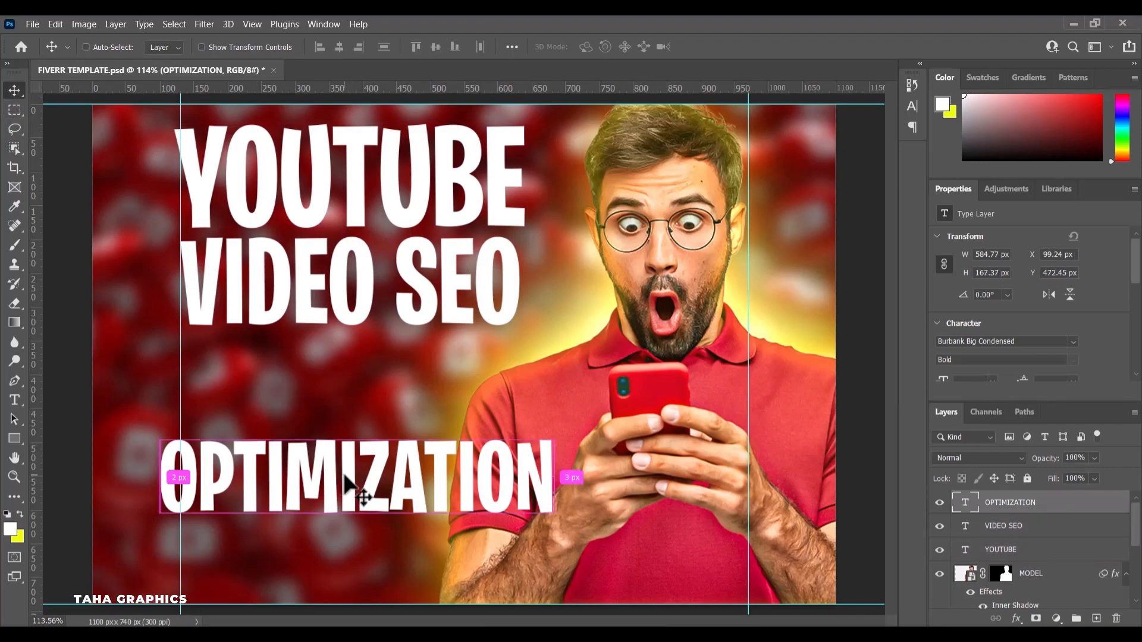
{"action": "key", "text": "ctrl+t"}
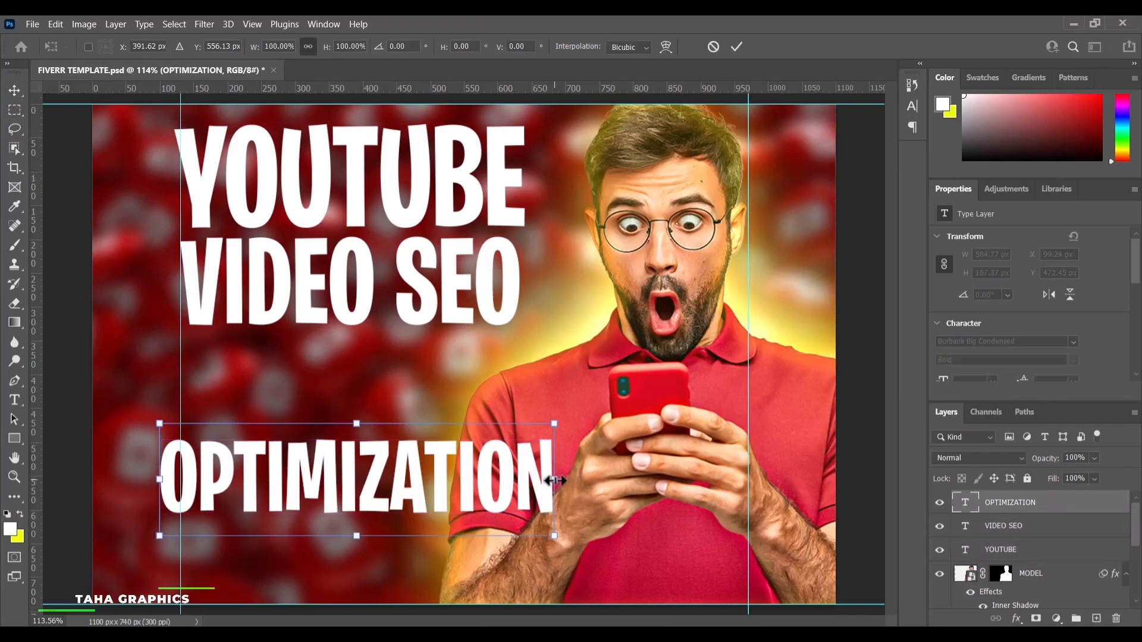
{"action": "left_click_drag", "start_coordinate": [553, 480], "coordinate": [490, 480]}
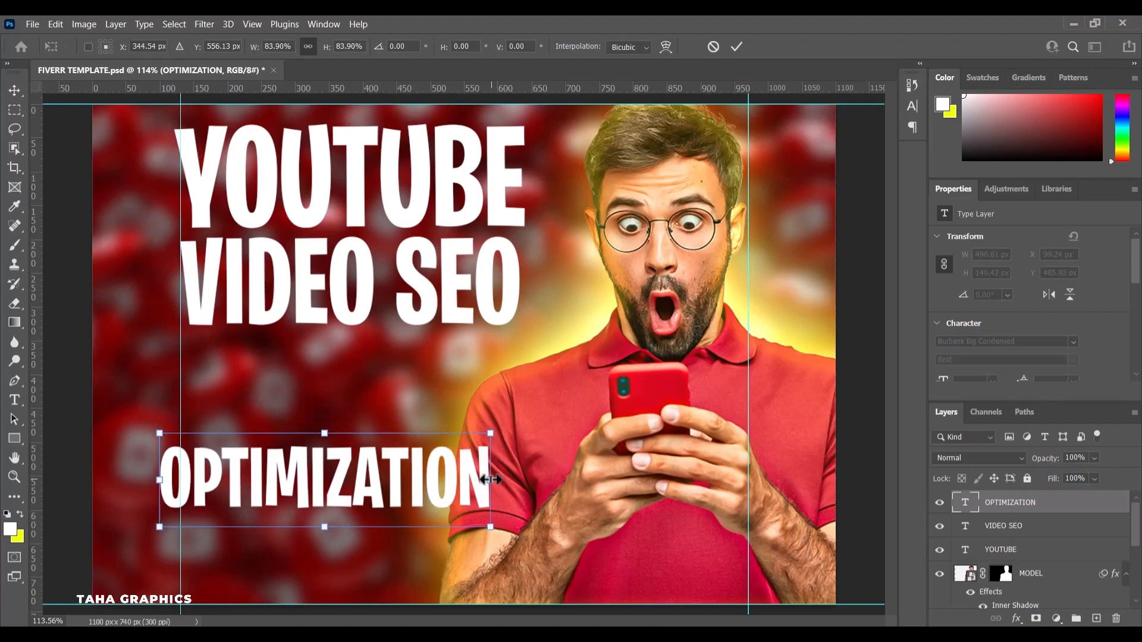
{"action": "left_click_drag", "start_coordinate": [413, 464], "coordinate": [440, 348]}
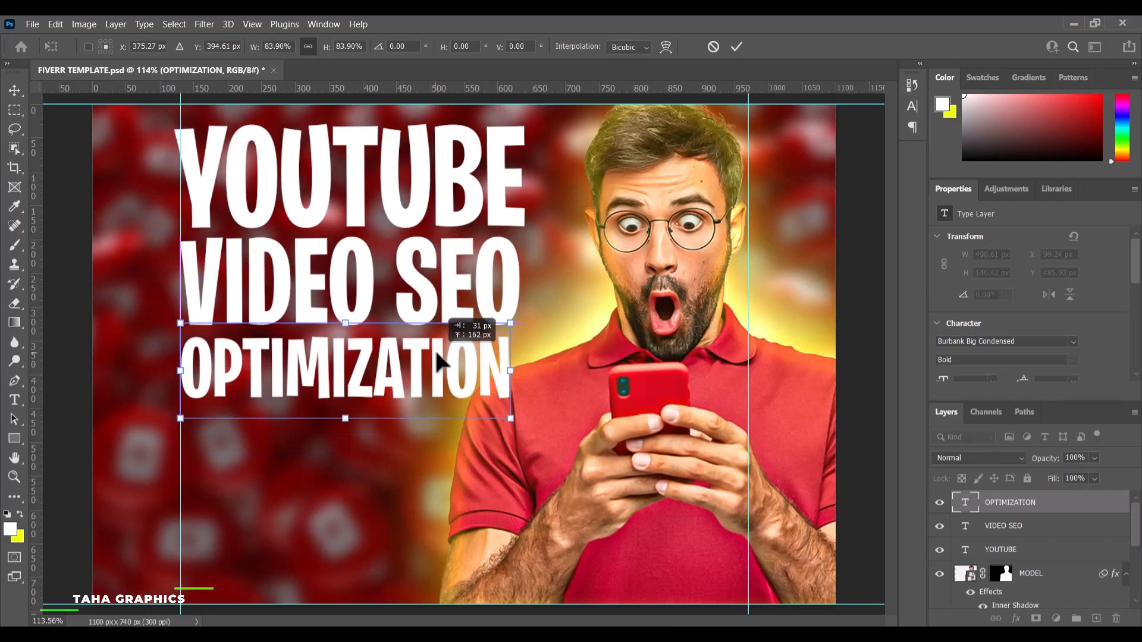
{"action": "left_click", "coordinate": [14, 91]}
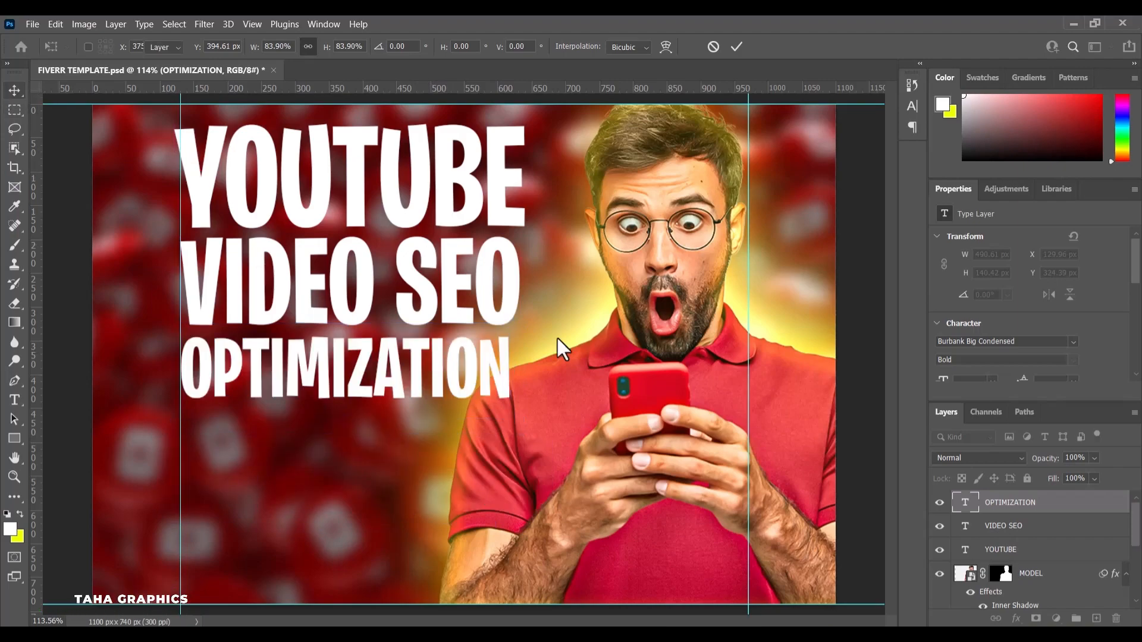
Shift the MODEL layer and the GLOW group together slightly right, away from the headline text.
{"action": "left_click", "coordinate": [643, 375]}
{"action": "scroll", "coordinate": [1038, 580], "scroll_direction": "down", "scroll_amount": 3}
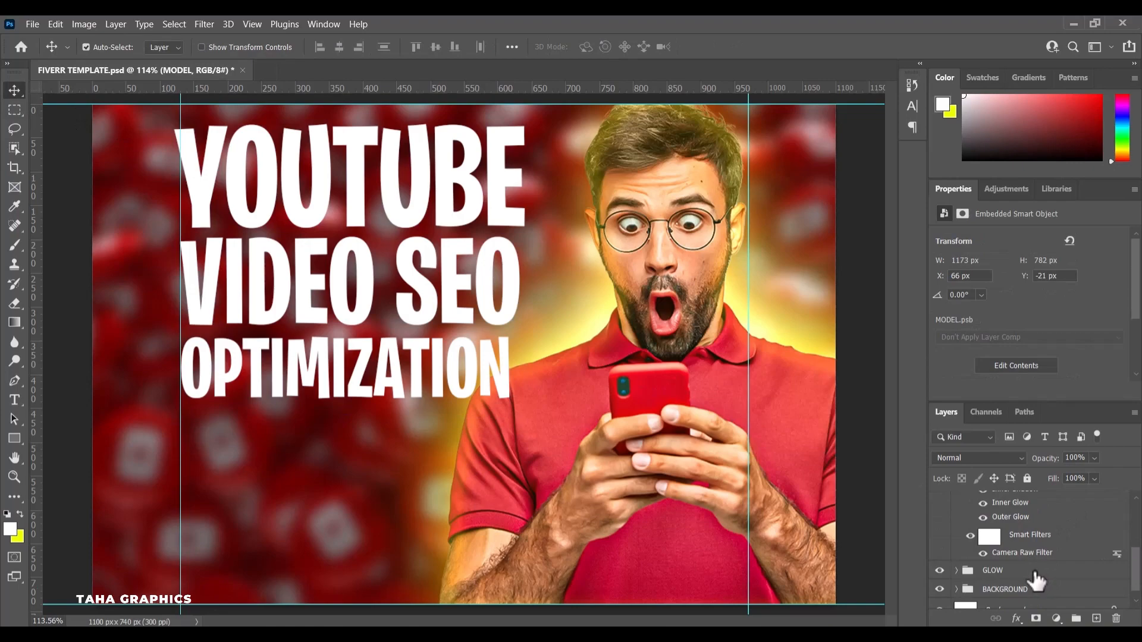
{"action": "left_click", "coordinate": [1036, 575]}
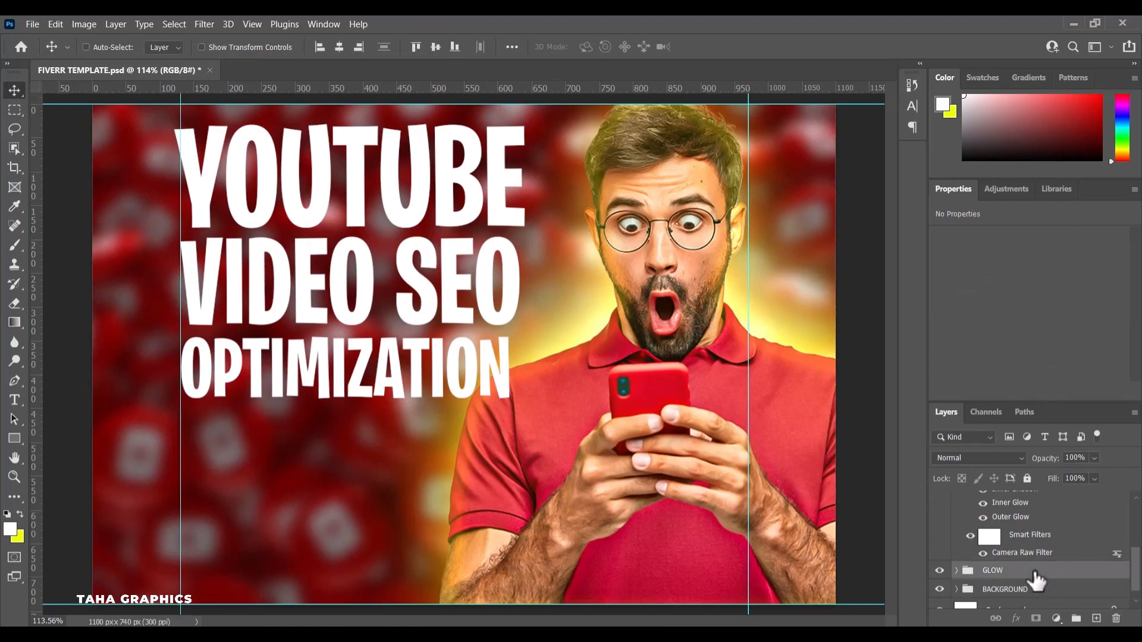
{"action": "key", "text": "ctrl+t"}
{"action": "left_click_drag", "start_coordinate": [643, 392], "coordinate": [665, 392]}
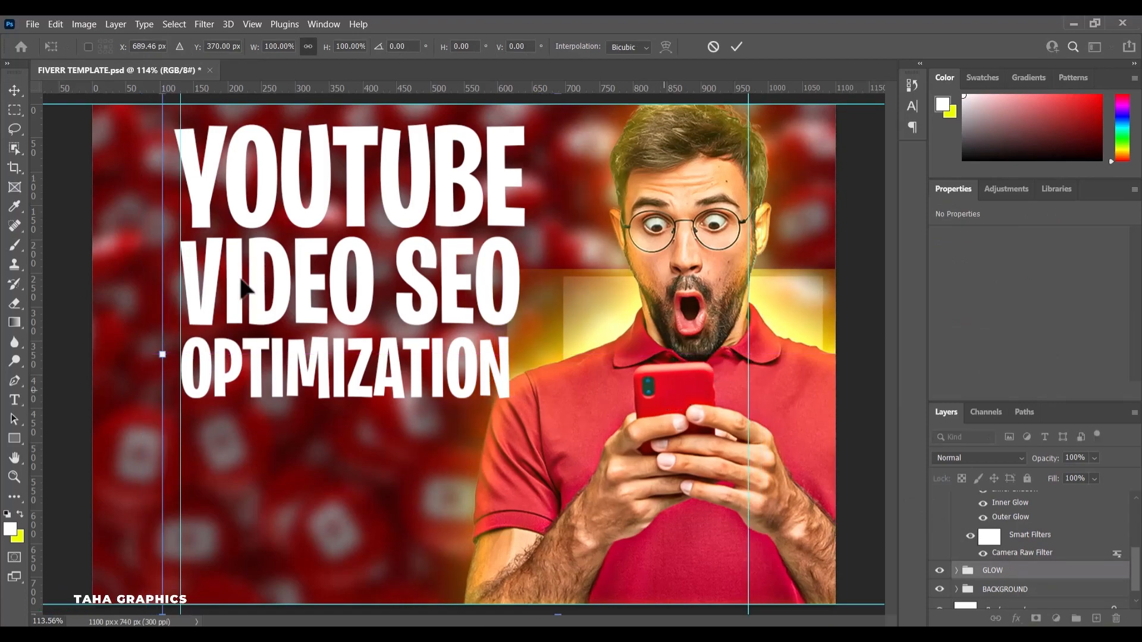
{"action": "left_click", "coordinate": [13, 95]}
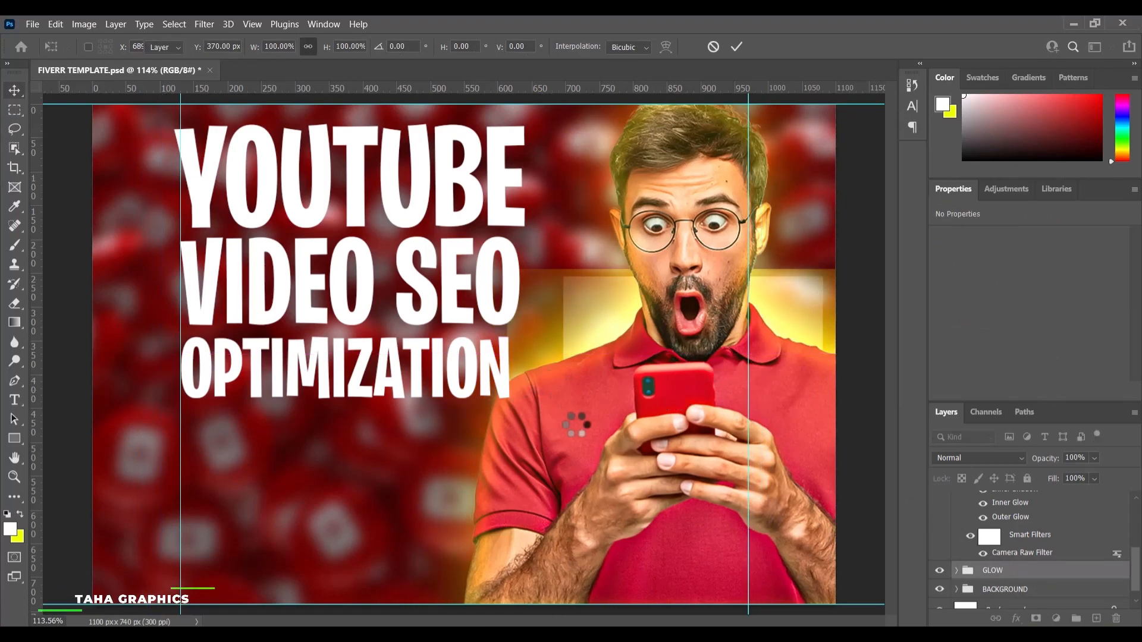
Align the OPTIMIZATION, VIDEO SEO and YOUTUBE text layers to their shared horizontal centre.
{"action": "left_click", "coordinate": [428, 374]}
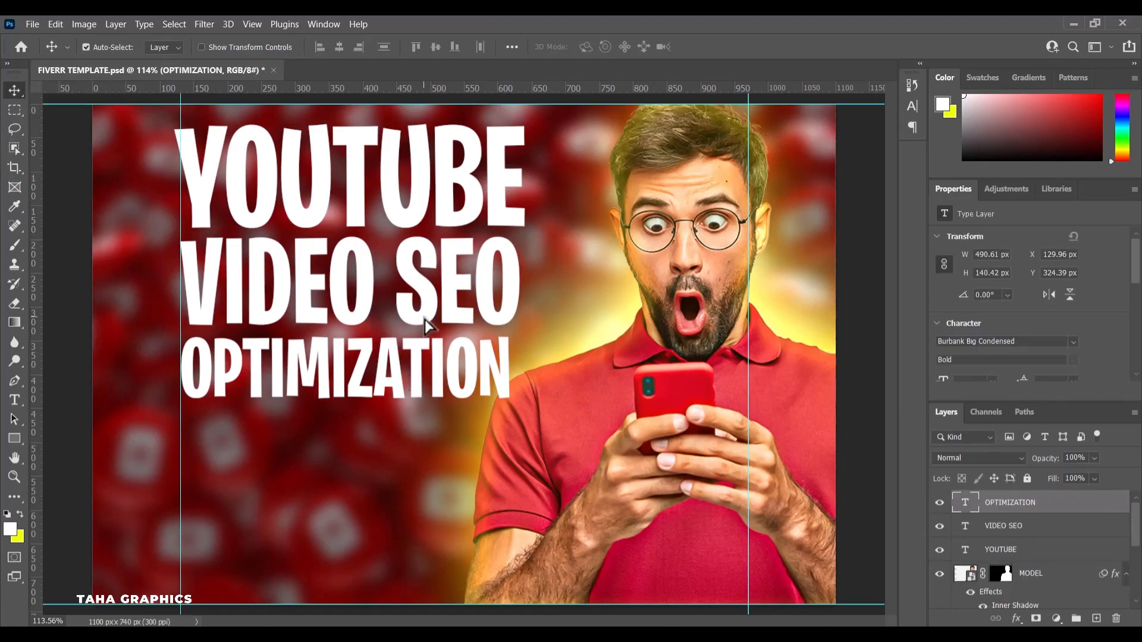
{"action": "left_click", "coordinate": [422, 244], "text": "shift"}
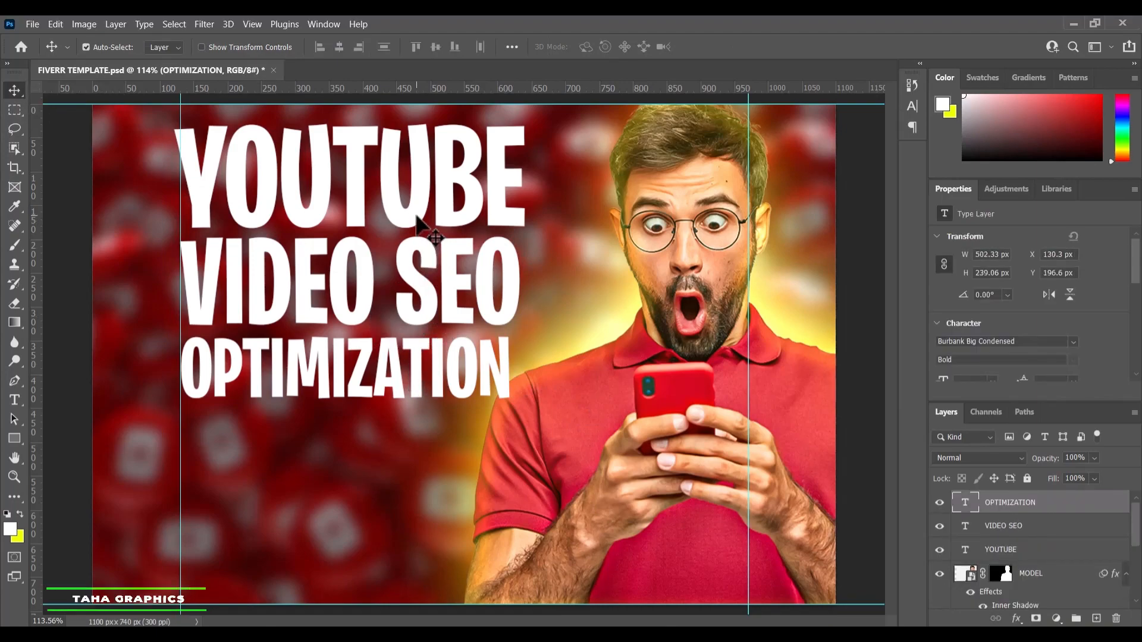
{"action": "left_click", "coordinate": [418, 217], "text": "shift"}
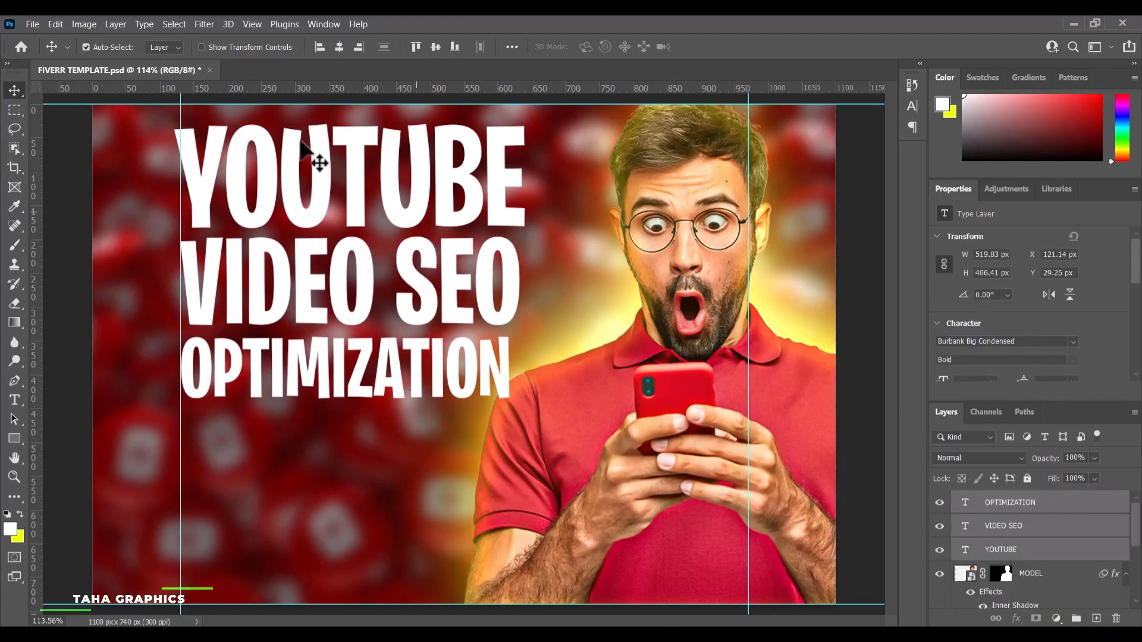
{"action": "left_click", "coordinate": [340, 47]}
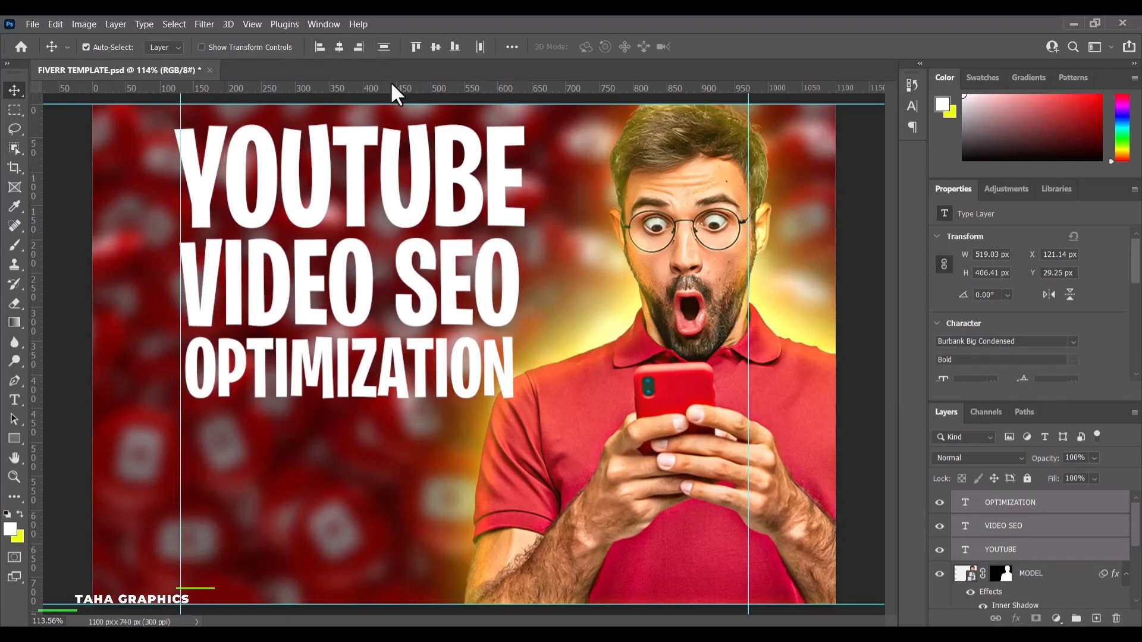
Group the three headline text layers as TEXT and place the group between the MODEL layer and the GLOW group.
{"action": "key", "text": "ctrl+g"}
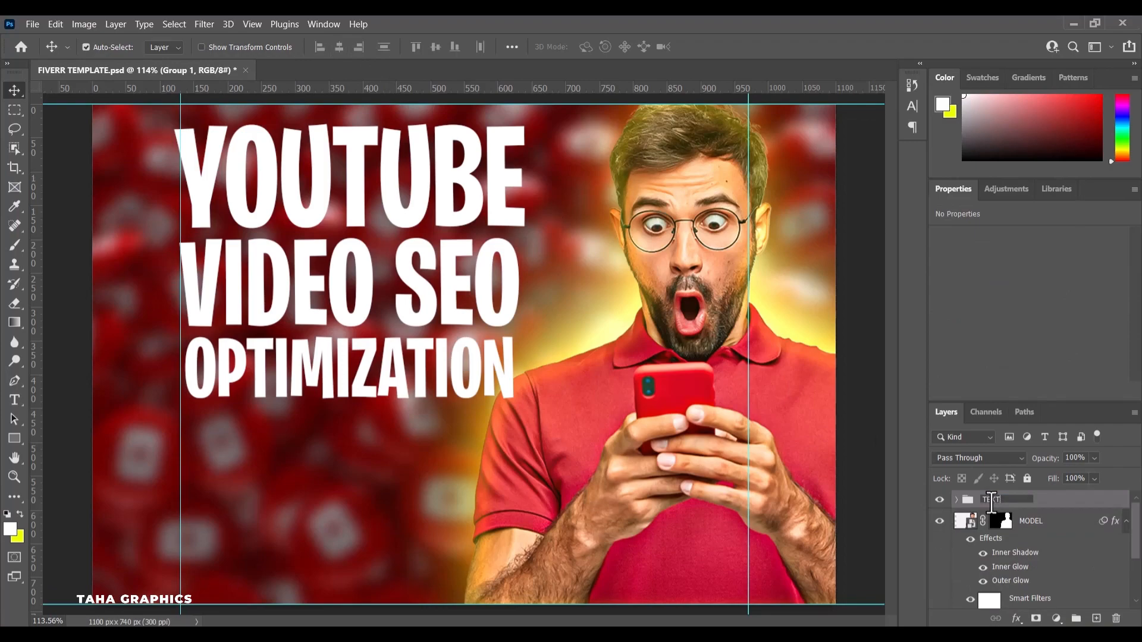
{"action": "key", "text": "Return"}
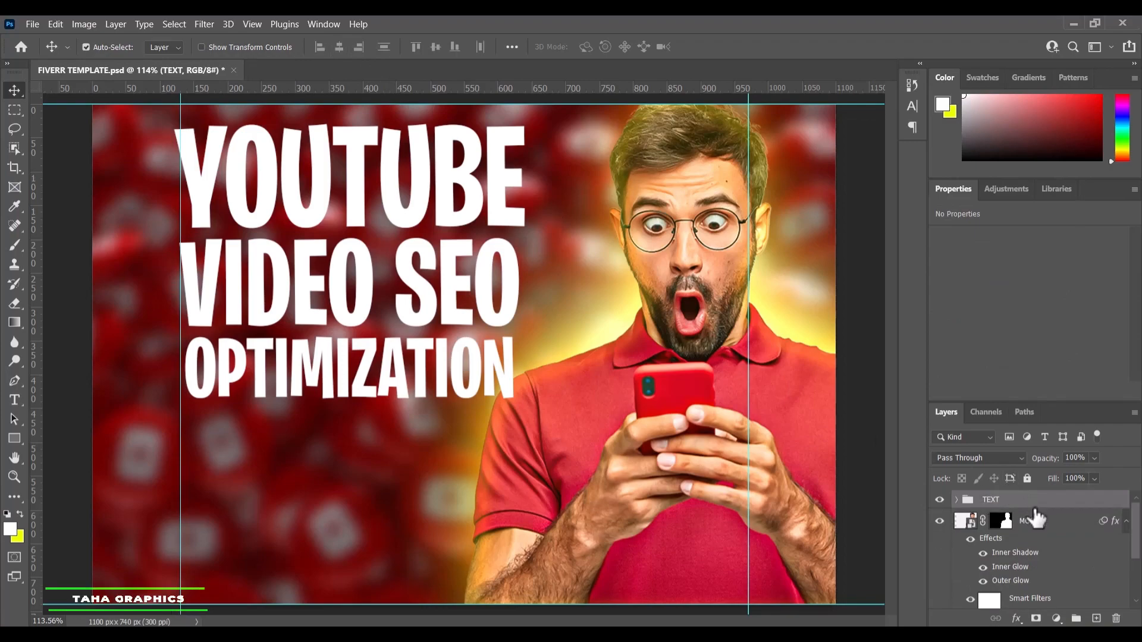
{"action": "left_click_drag", "start_coordinate": [1035, 516], "coordinate": [1032, 568]}
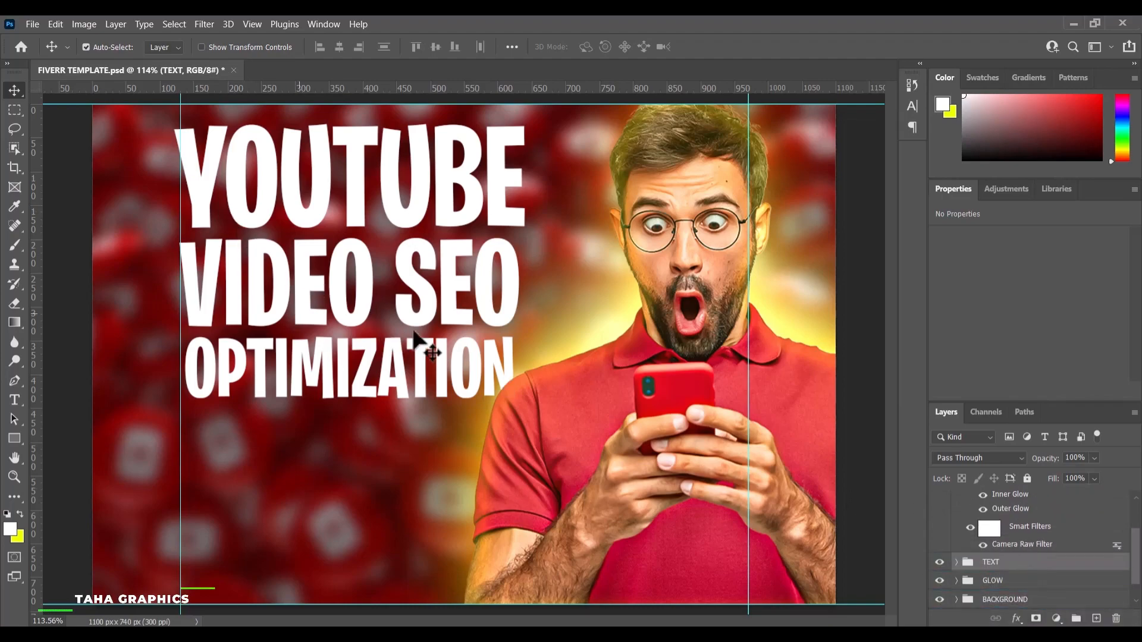
Apply the grey gradient preset from the second row of the TAHA STYLES GAMING layer styles to the YOUTUBE text layer.
{"action": "left_click", "coordinate": [424, 192]}
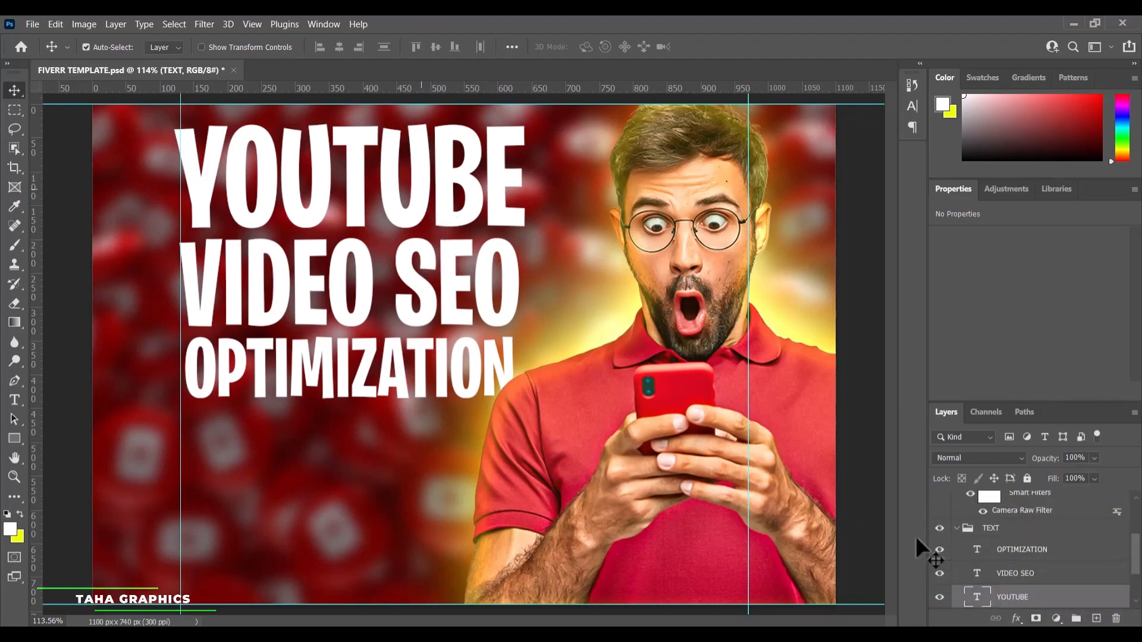
{"action": "double_click", "coordinate": [1055, 602]}
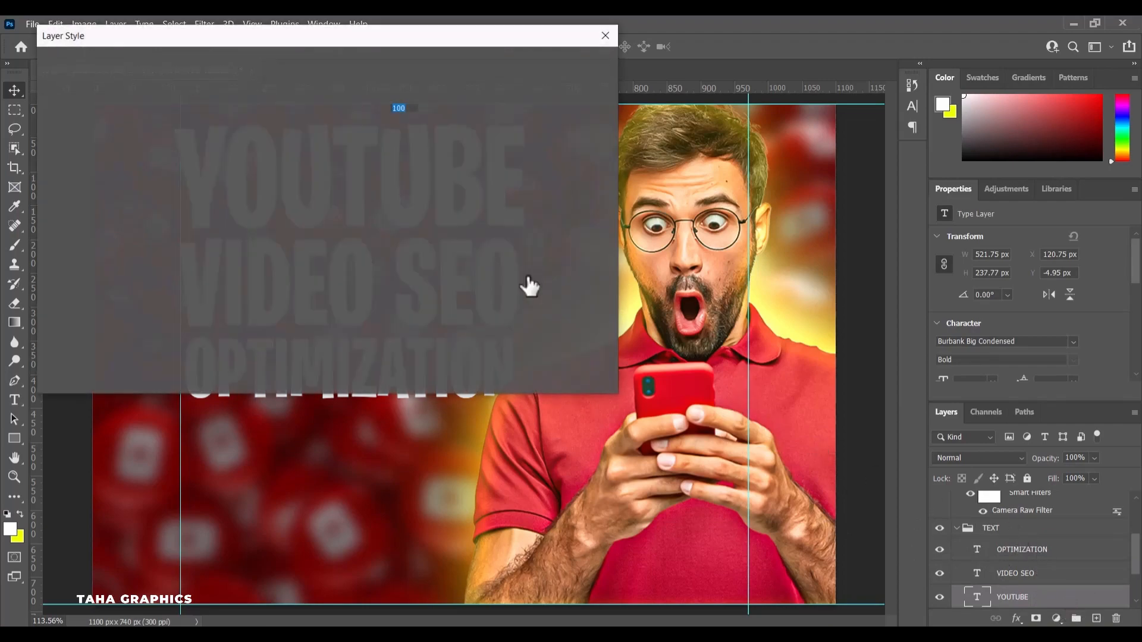
{"action": "left_click_drag", "start_coordinate": [279, 38], "coordinate": [775, 147]}
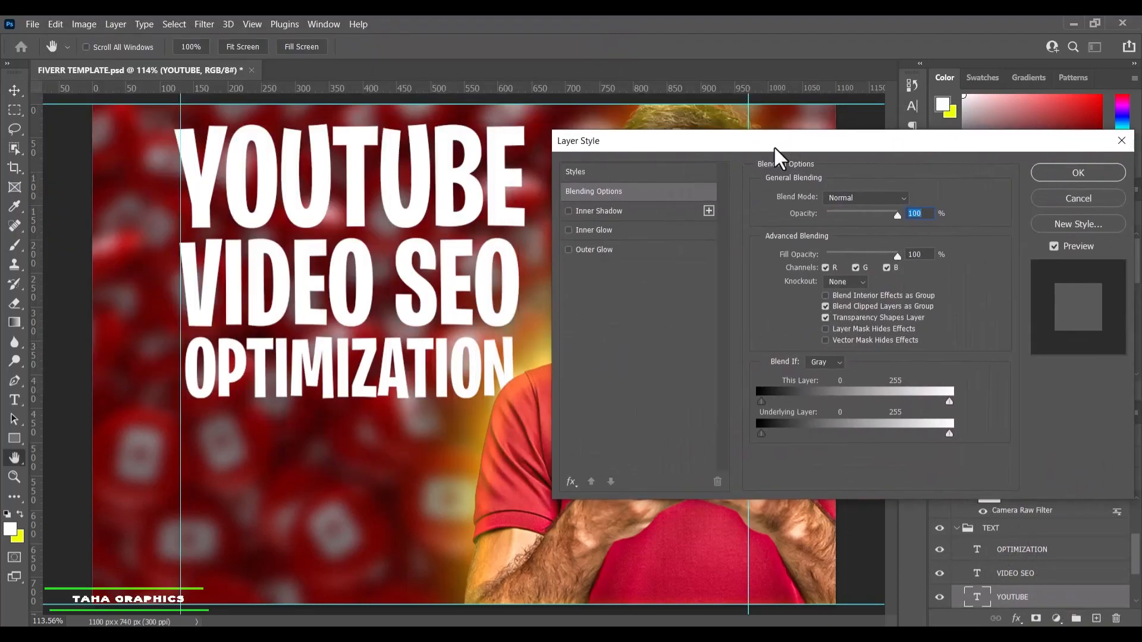
{"action": "left_click", "coordinate": [621, 171]}
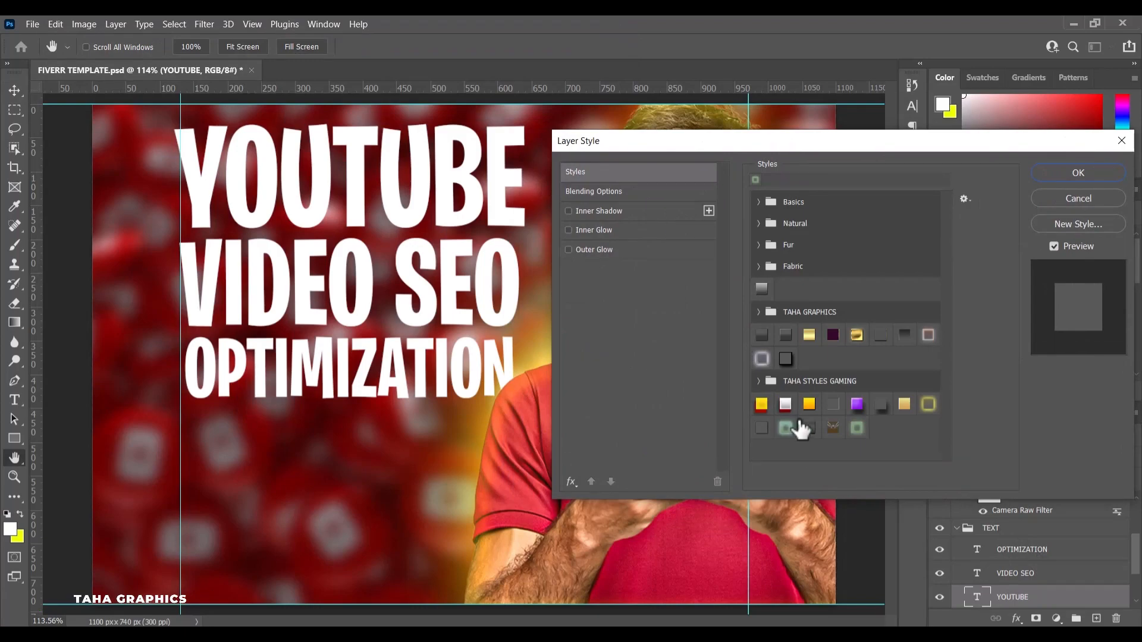
{"action": "left_click", "coordinate": [759, 381]}
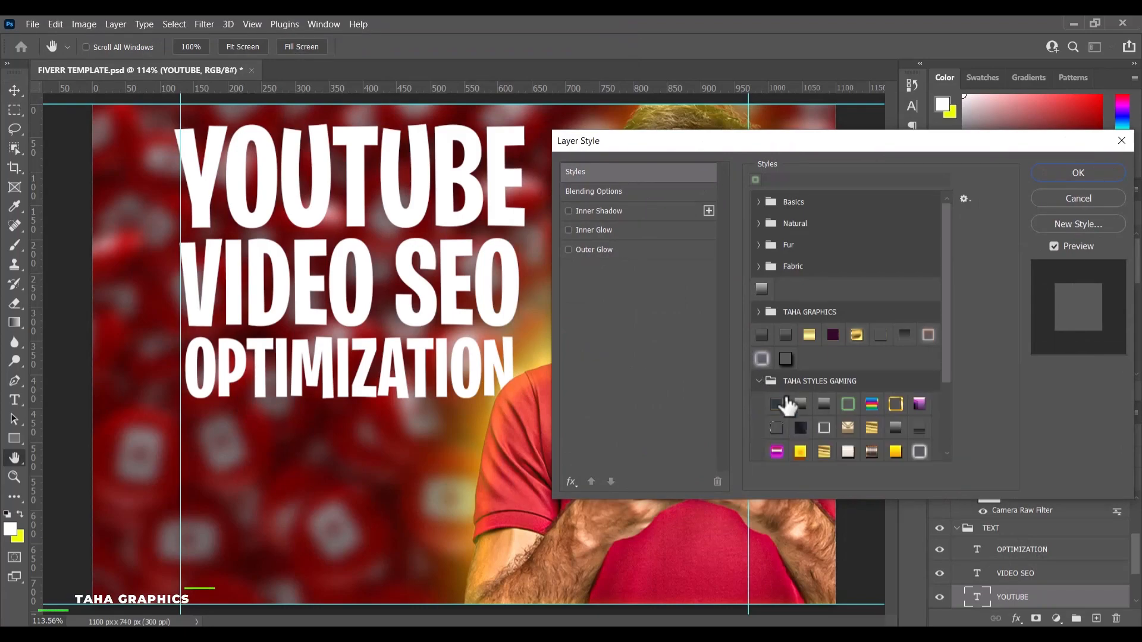
{"action": "left_click", "coordinate": [896, 429]}
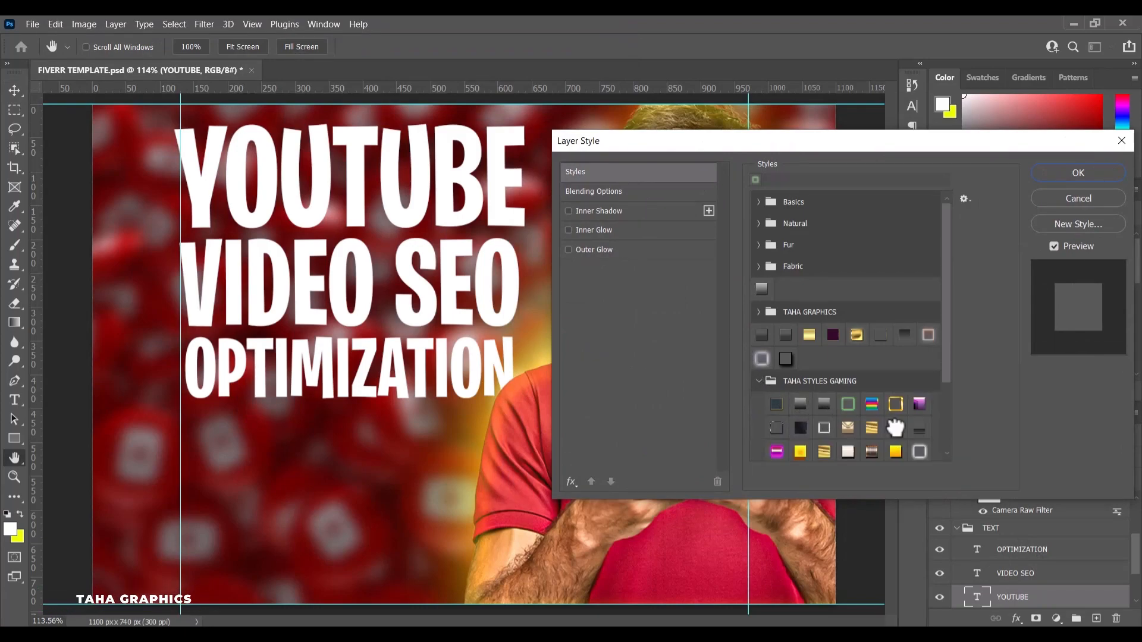
Configure the YOUTUBE layer's Bevel & Emboss as Inner Bevel with Overlay highlight mode and Multiply shadow mode.
{"action": "left_click", "coordinate": [613, 210]}
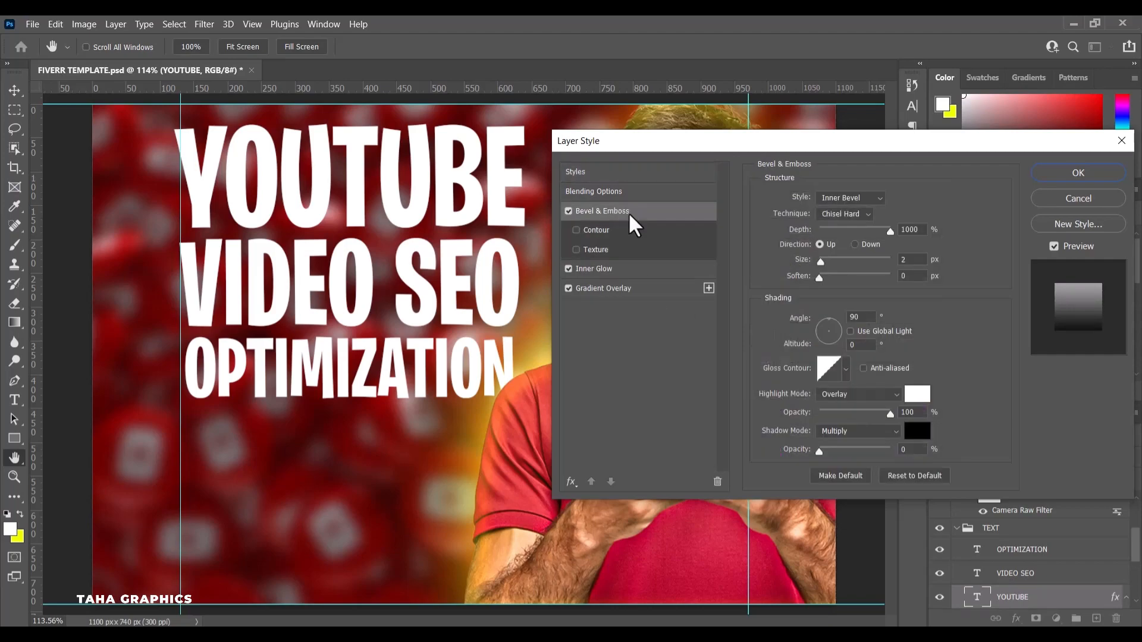
{"action": "left_click", "coordinate": [840, 194]}
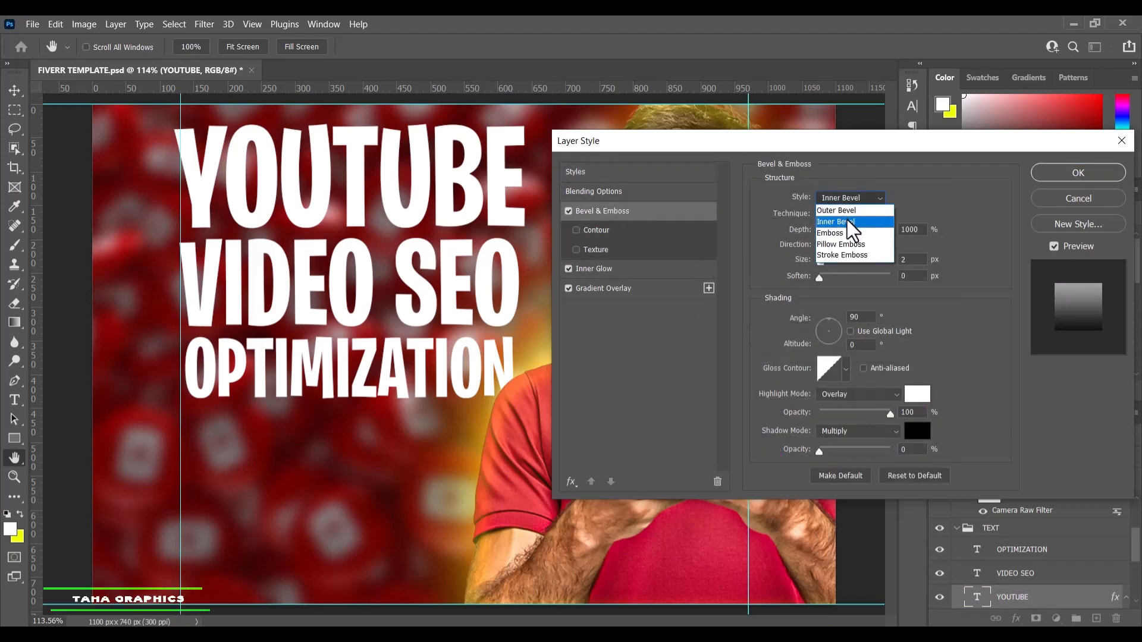
{"action": "left_click", "coordinate": [847, 219]}
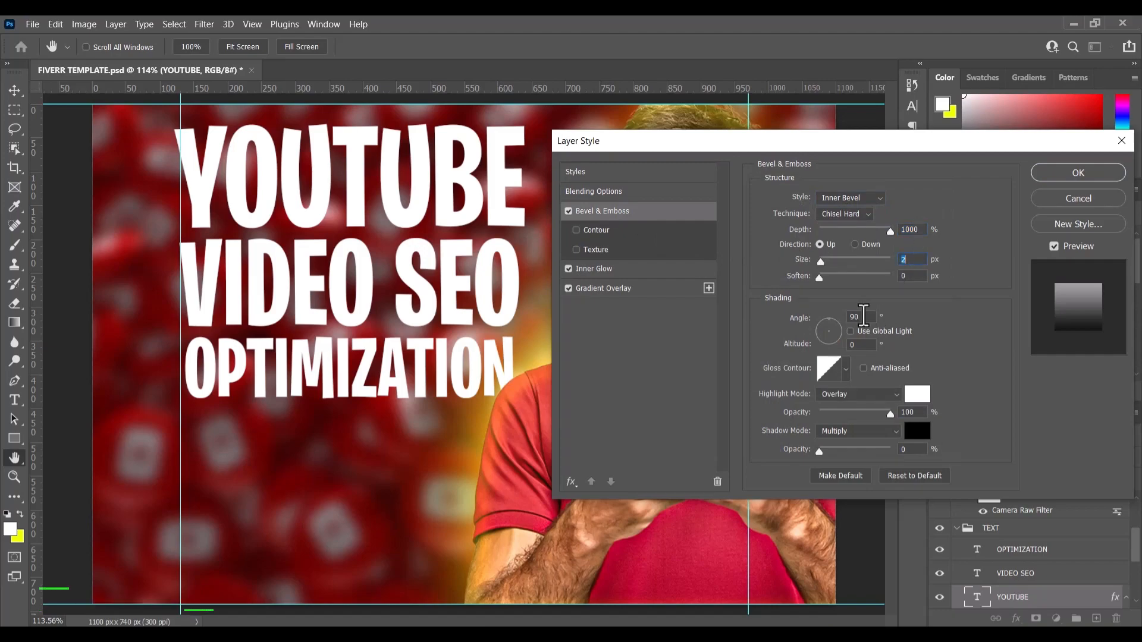
{"action": "left_click", "coordinate": [862, 395]}
{"action": "left_click", "coordinate": [854, 434]}
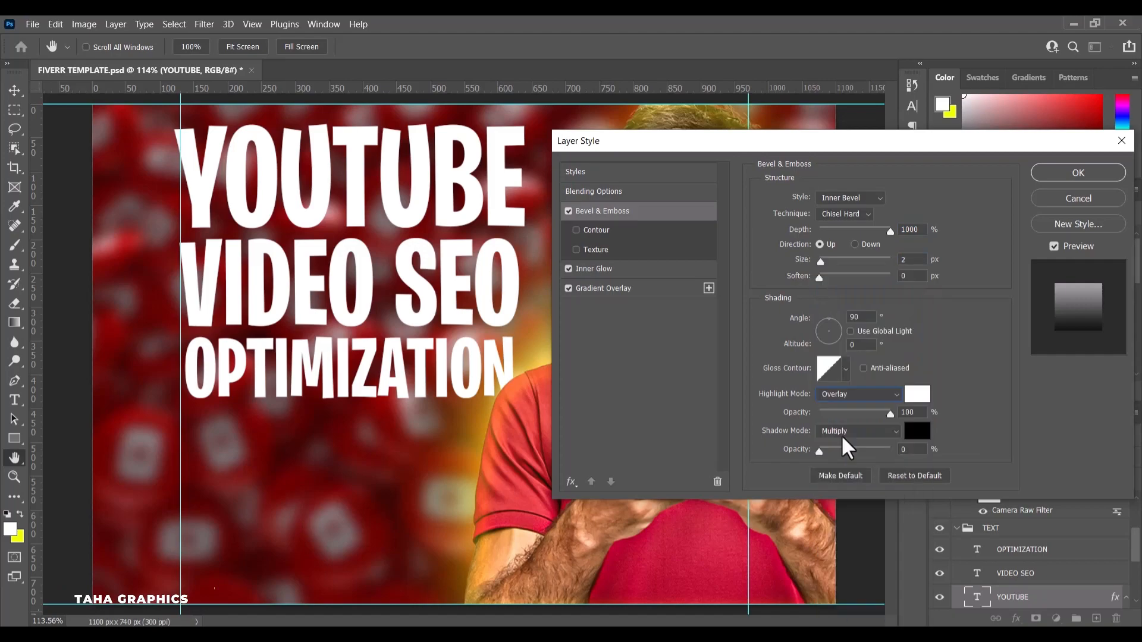
{"action": "left_click", "coordinate": [837, 433]}
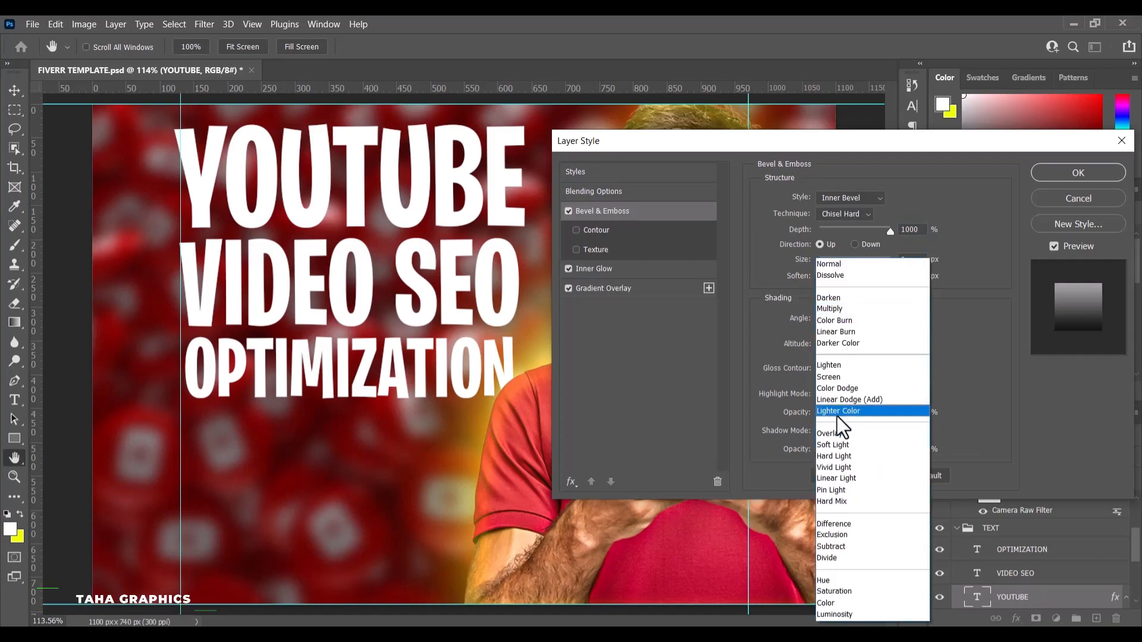
{"action": "left_click", "coordinate": [830, 310]}
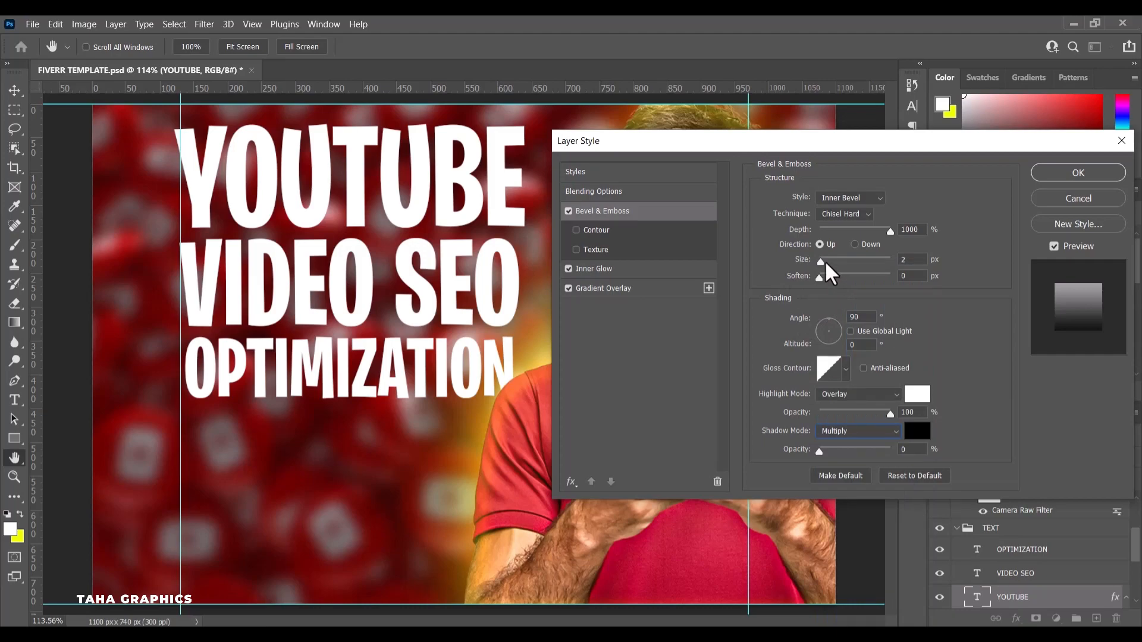
Set the YOUTUBE layer's Inner Glow blend mode to Overlay.
{"action": "left_click", "coordinate": [646, 272]}
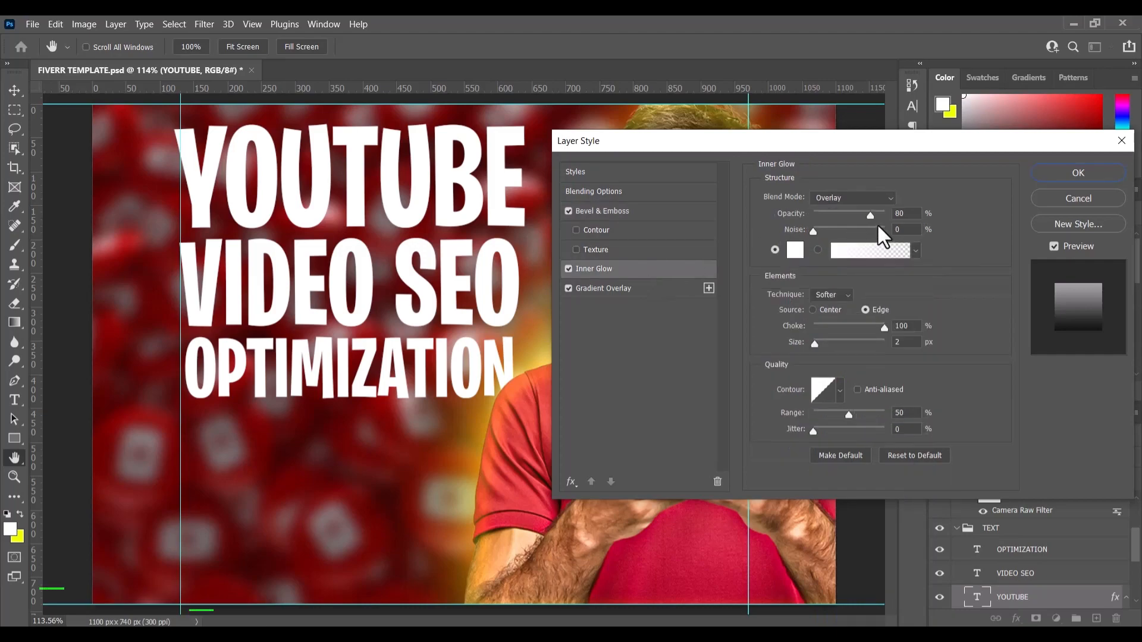
{"action": "left_click", "coordinate": [857, 198]}
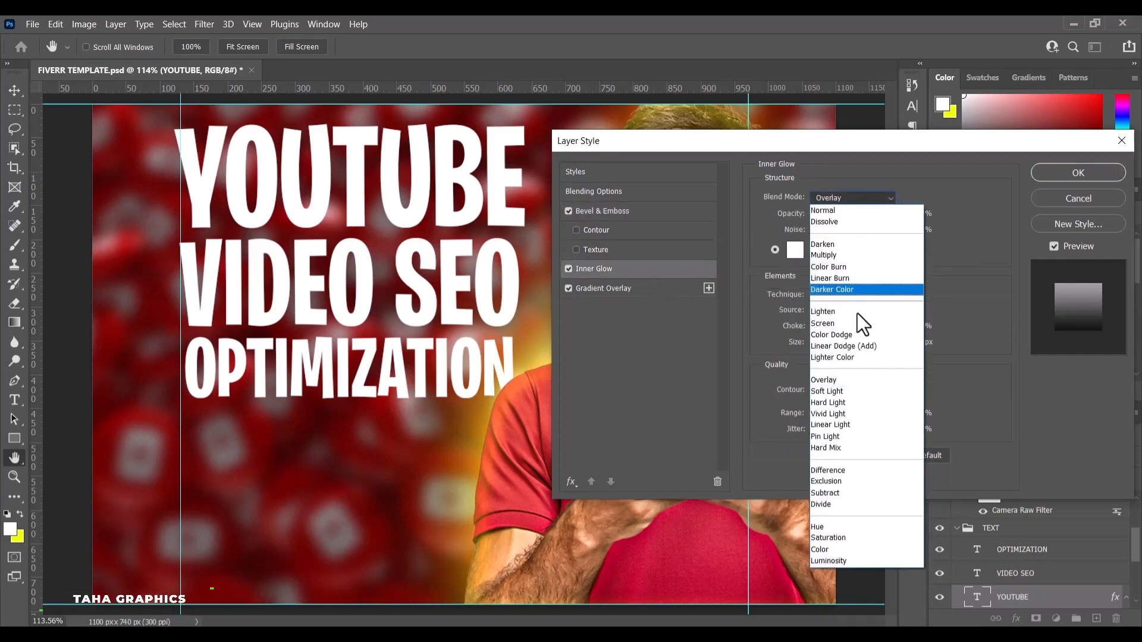
{"action": "left_click", "coordinate": [844, 381]}
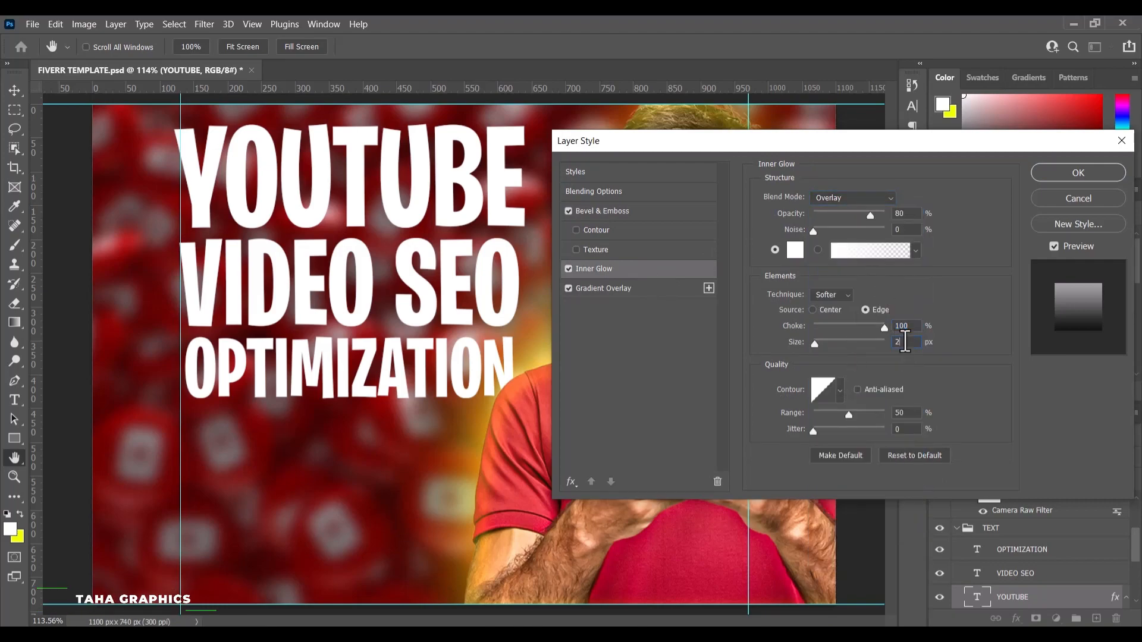
Set the YOUTUBE layer's Gradient Overlay to Overlay blend mode at 100% opacity, keeping the black-to-white gradient.
{"action": "left_click", "coordinate": [624, 289]}
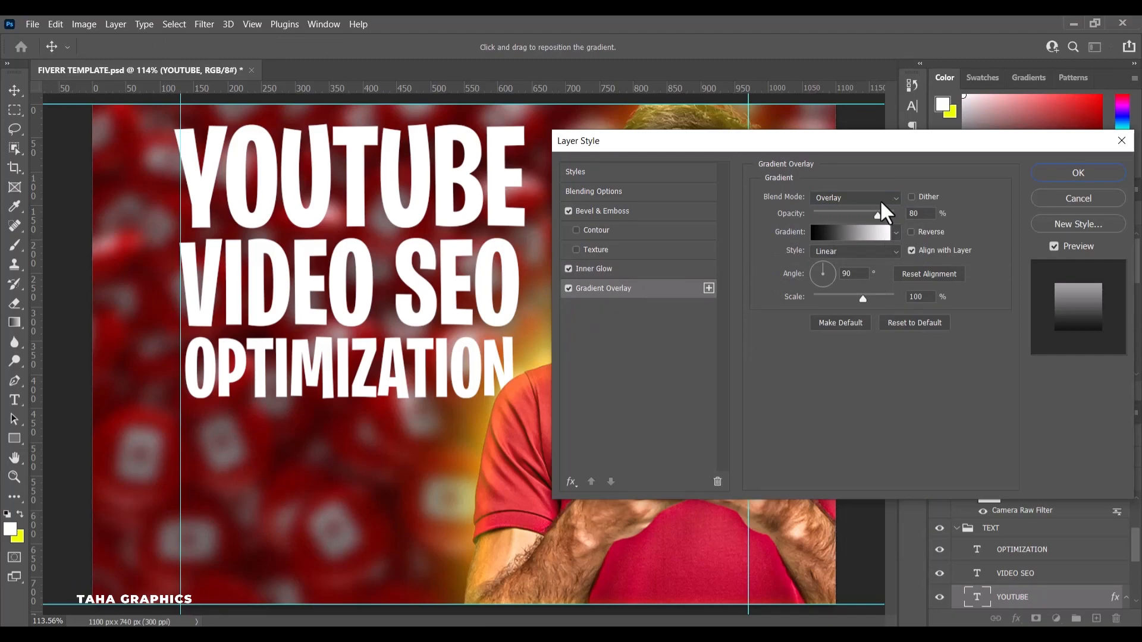
{"action": "left_click", "coordinate": [880, 199]}
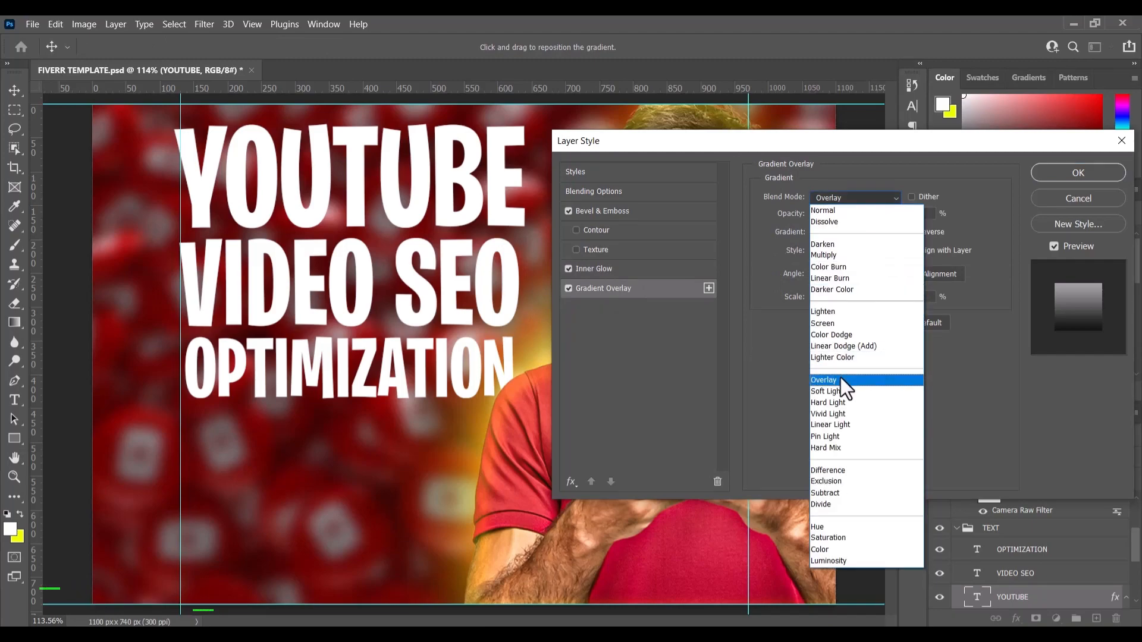
{"action": "left_click", "coordinate": [841, 377]}
{"action": "left_click", "coordinate": [894, 215]}
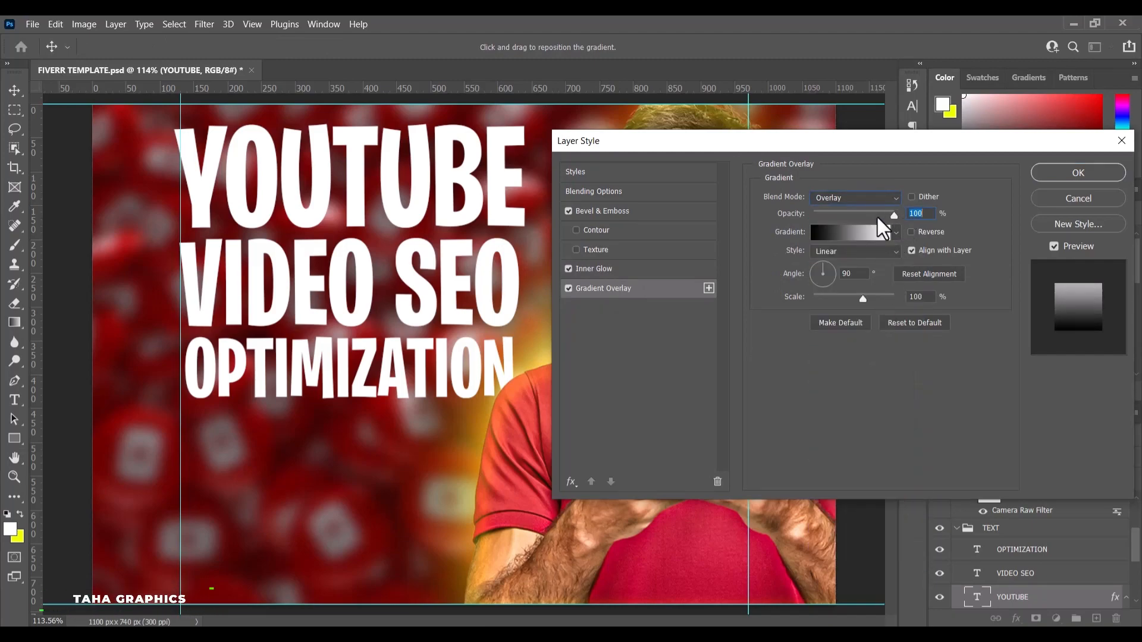
{"action": "left_click", "coordinate": [835, 235]}
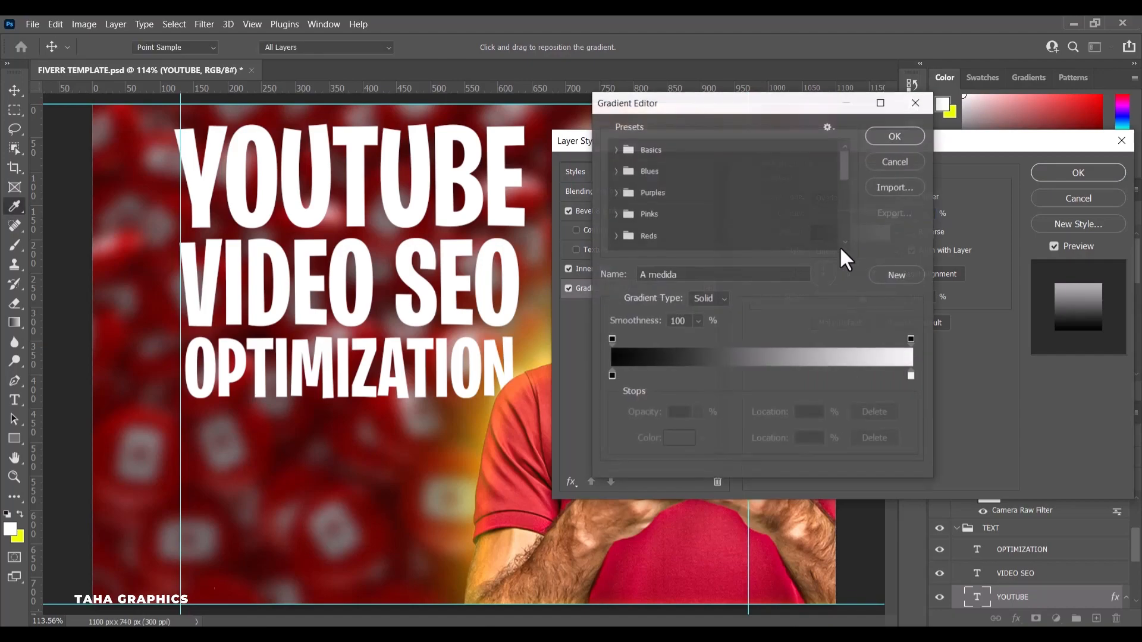
{"action": "left_click", "coordinate": [881, 134]}
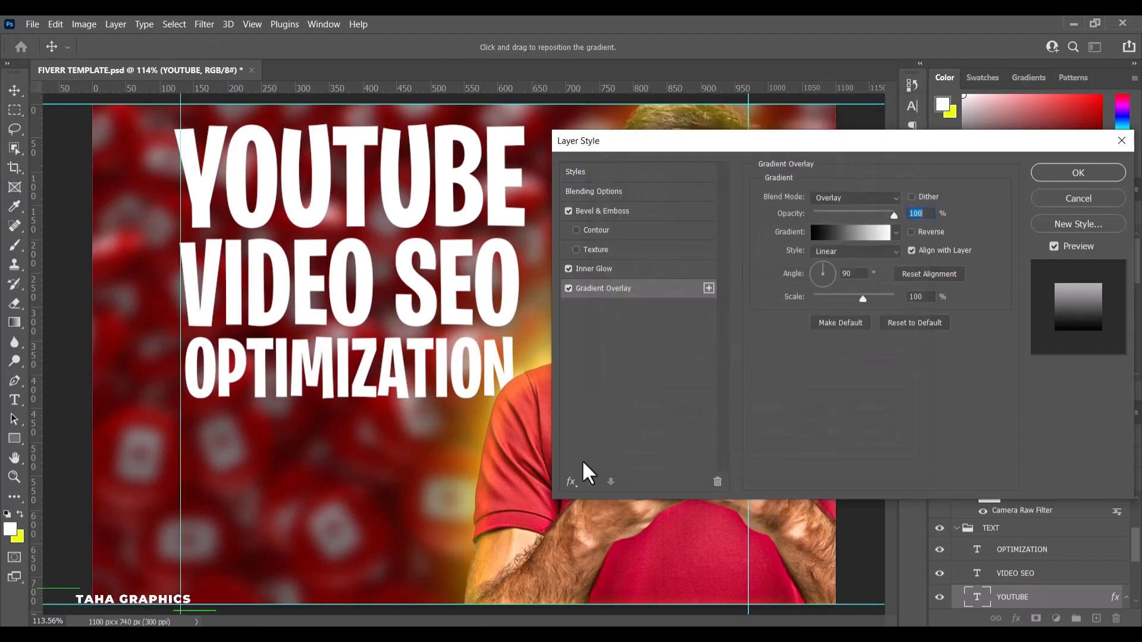
Add a black 3 px stroke positioned outside the YOUTUBE text and apply the layer style.
{"action": "left_click", "coordinate": [575, 482]}
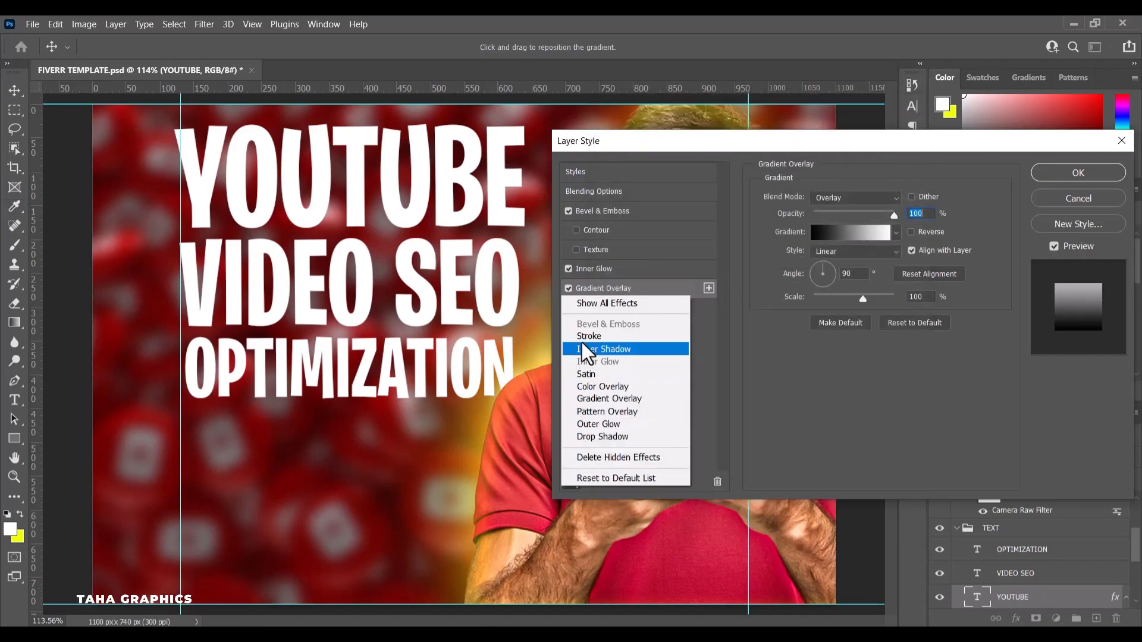
{"action": "left_click", "coordinate": [585, 334]}
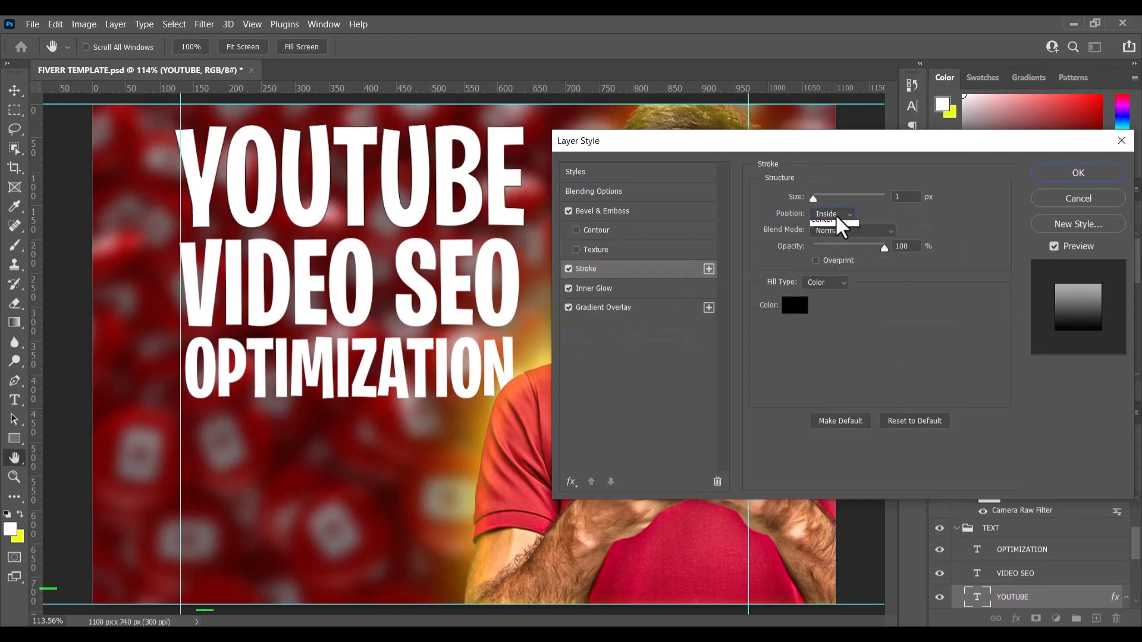
{"action": "left_click", "coordinate": [835, 225]}
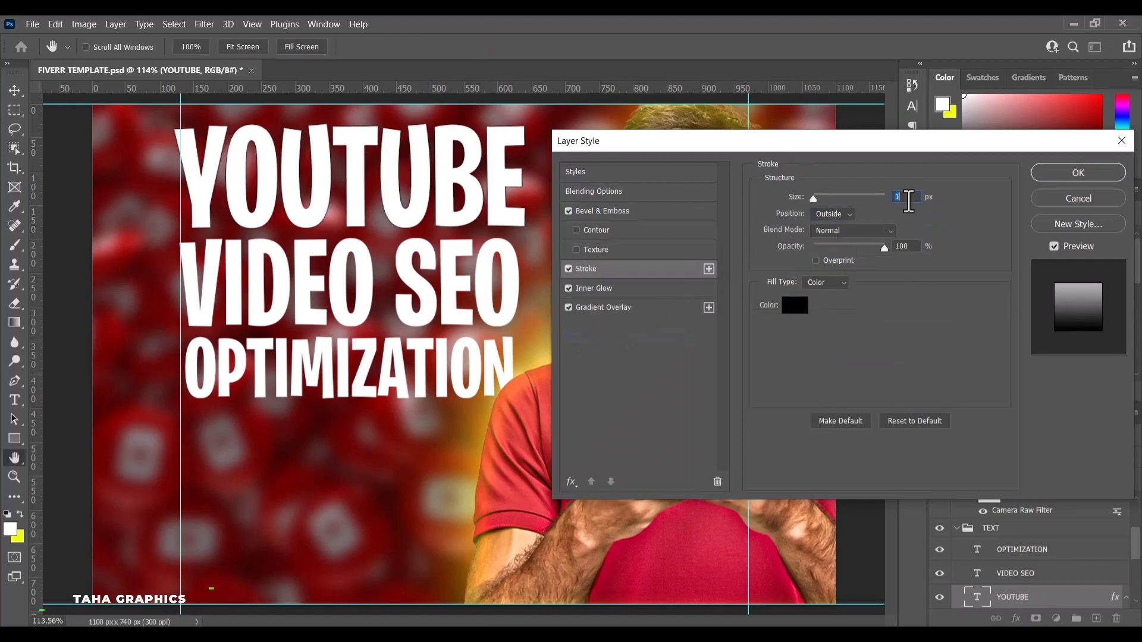
{"action": "type", "text": "3"}
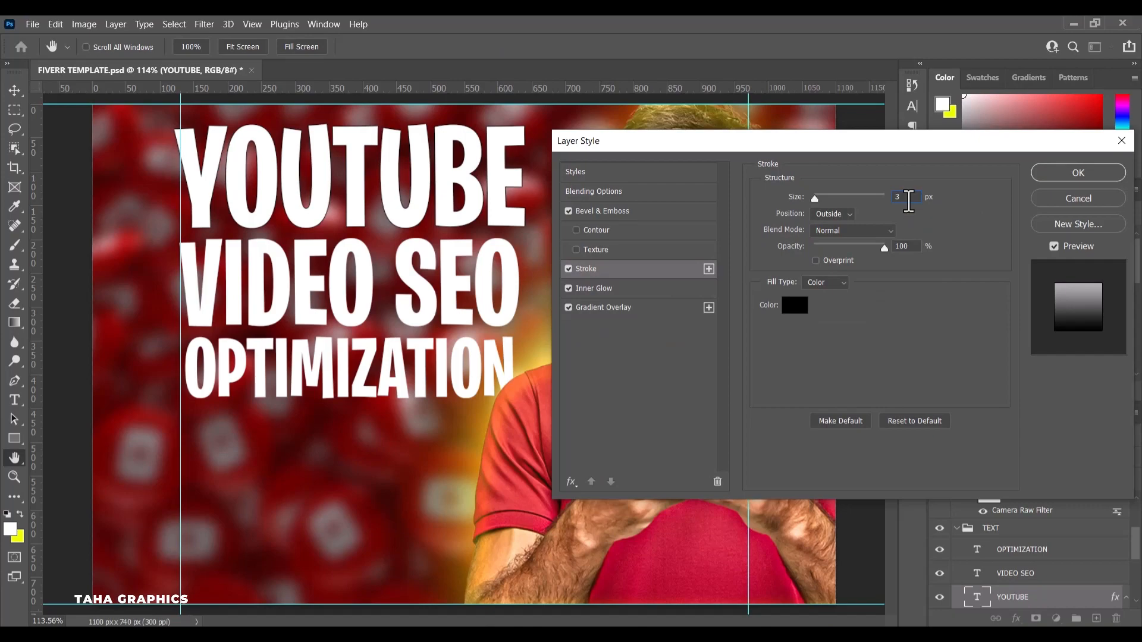
{"action": "left_click", "coordinate": [1074, 173]}
Change the YOUTUBE text colour to the yellow c3cf05.
{"action": "scroll", "coordinate": [1026, 299], "scroll_direction": "down", "scroll_amount": 3}
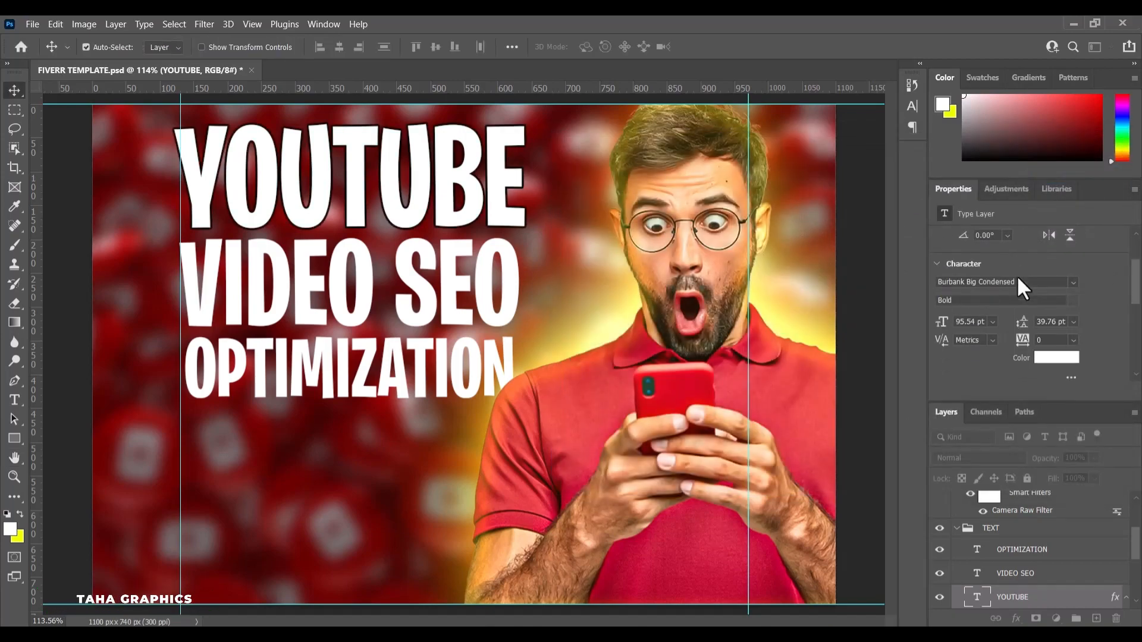
{"action": "left_click", "coordinate": [1047, 334]}
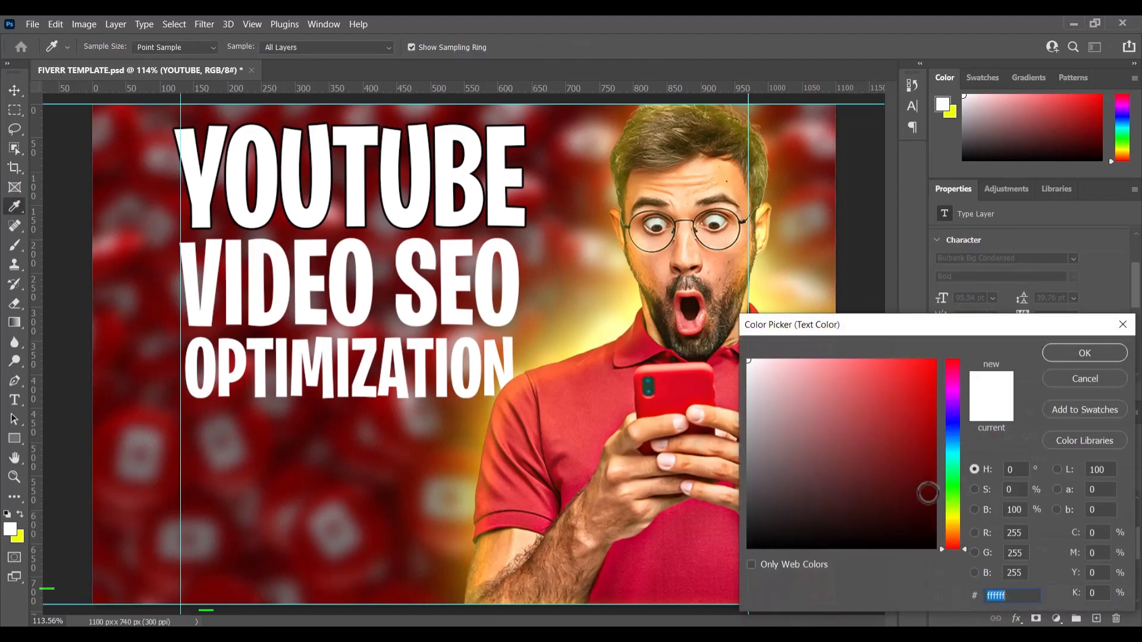
{"action": "left_click", "coordinate": [954, 515]}
{"action": "left_click", "coordinate": [931, 379]}
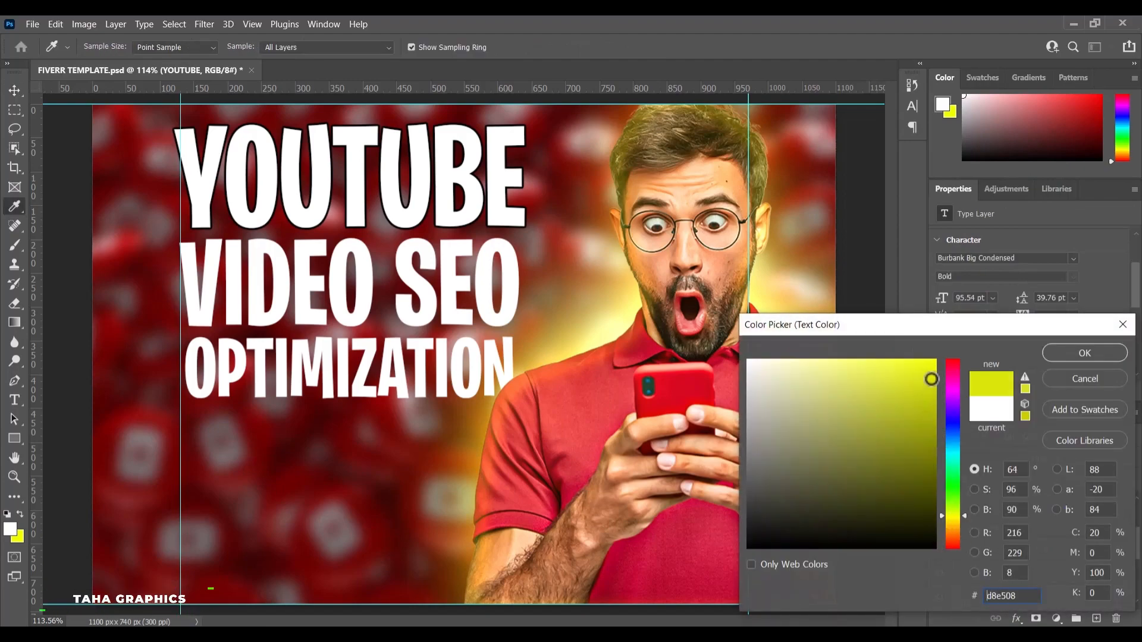
{"action": "left_click", "coordinate": [932, 395]}
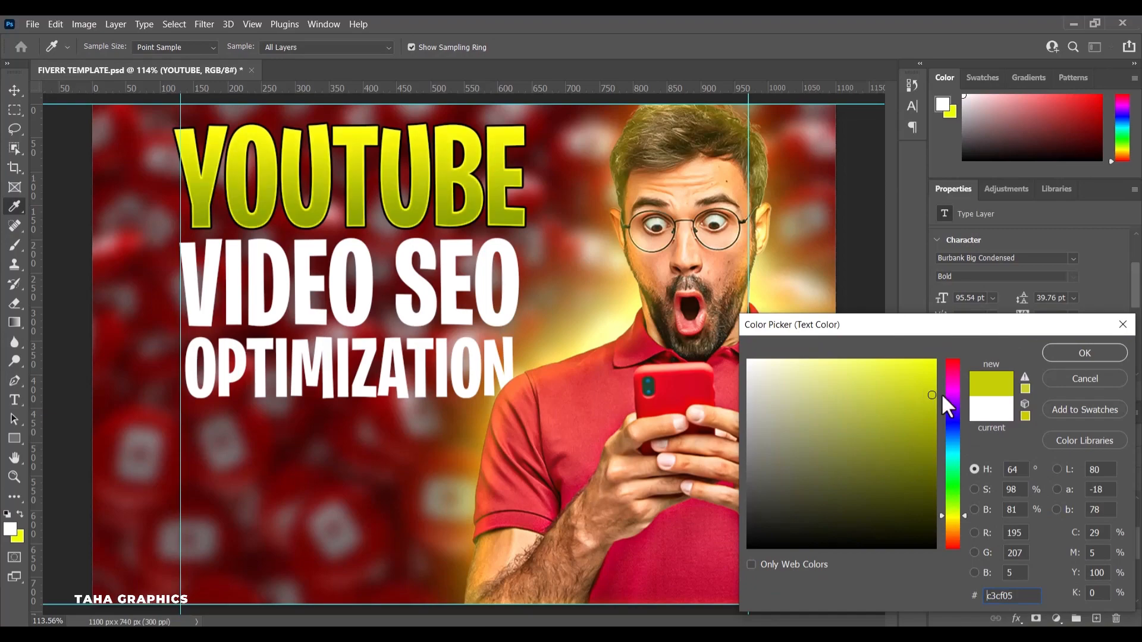
{"action": "left_click", "coordinate": [1054, 352]}
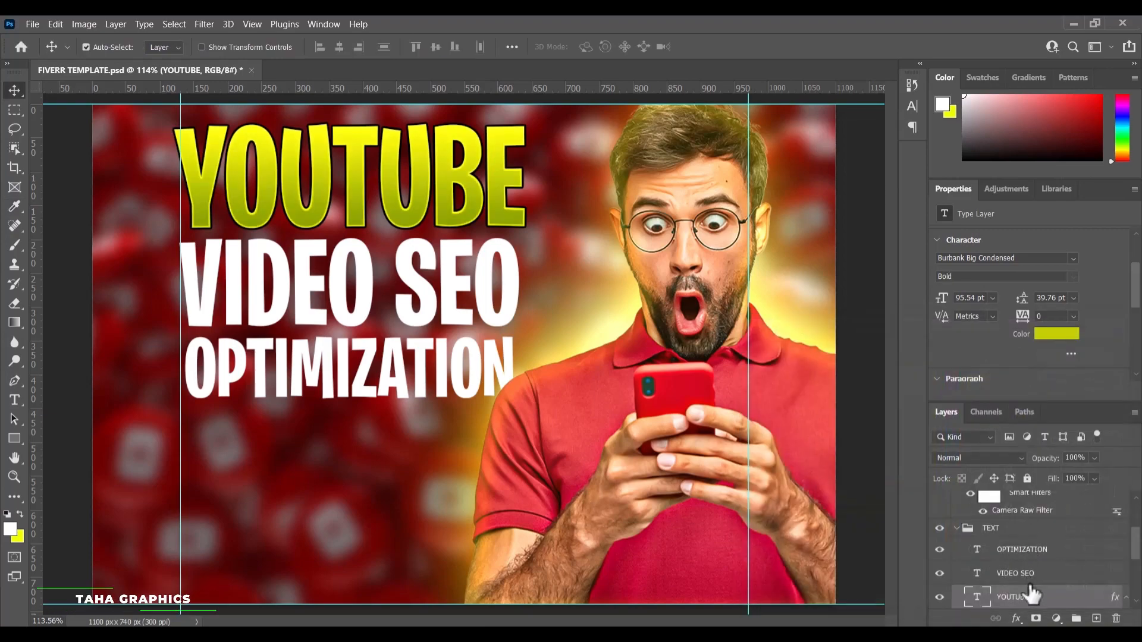
Copy the YOUTUBE layer style and paste it onto the VIDEO SEO and OPTIMIZATION text layers.
{"action": "right_click", "coordinate": [1042, 600]}
{"action": "left_click", "coordinate": [921, 517]}
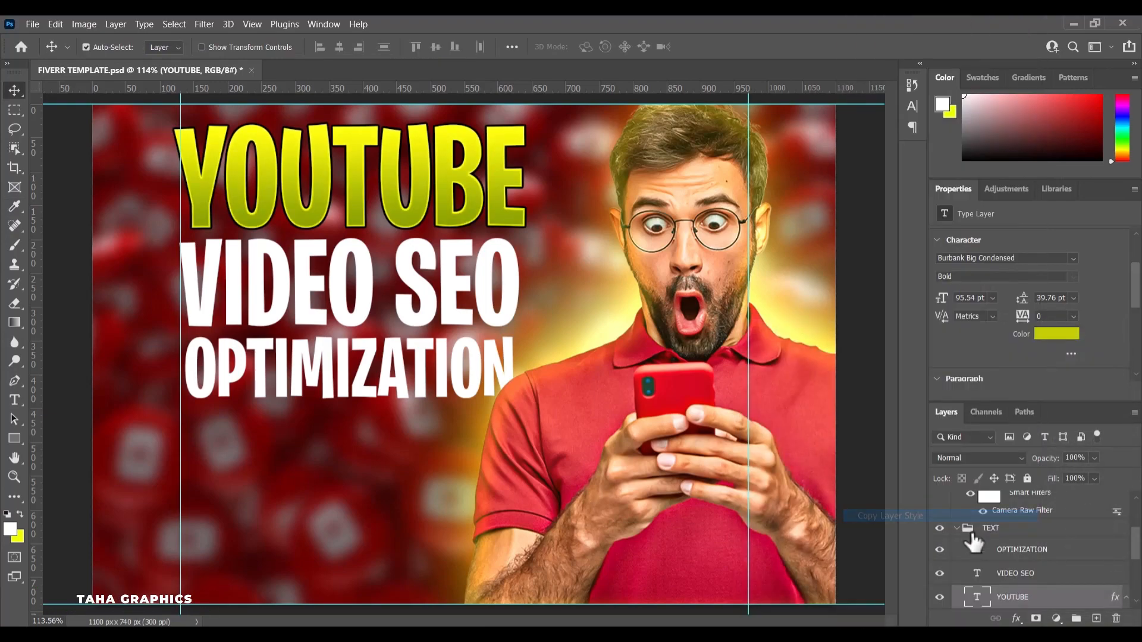
{"action": "left_click", "coordinate": [1009, 568]}
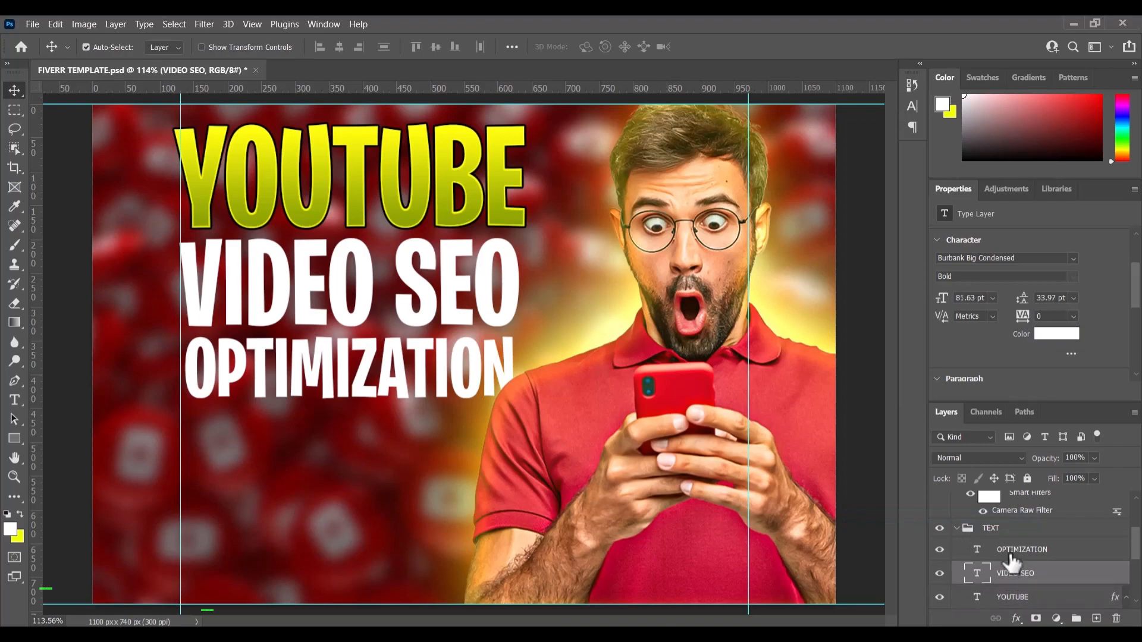
{"action": "left_click", "coordinate": [1011, 552], "text": "shift"}
{"action": "right_click", "coordinate": [1007, 560]}
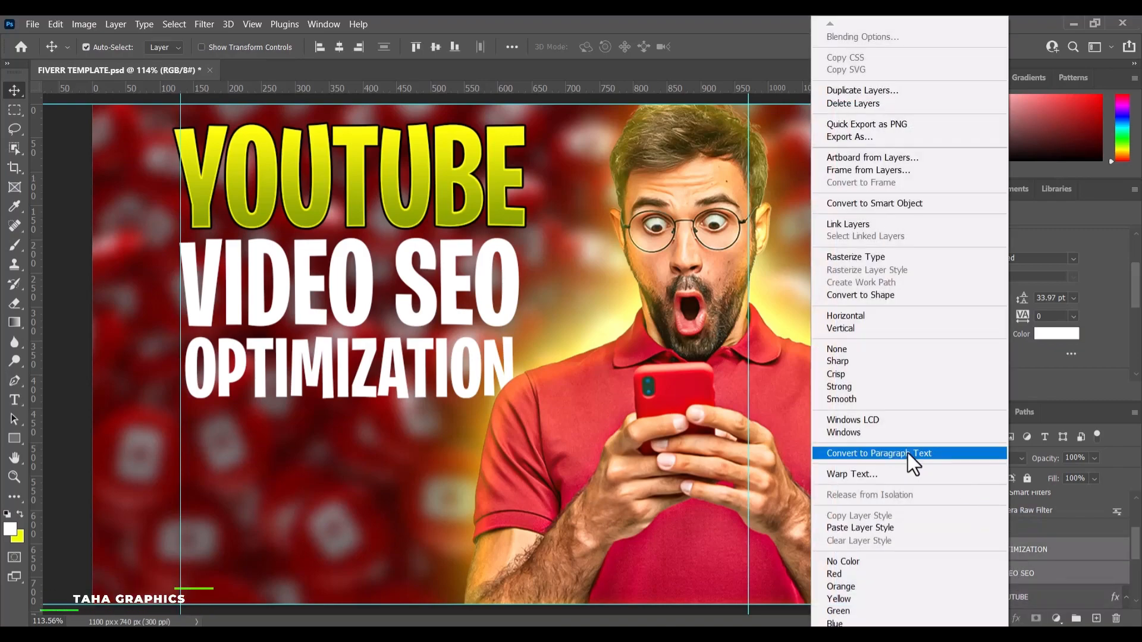
{"action": "left_click", "coordinate": [874, 530]}
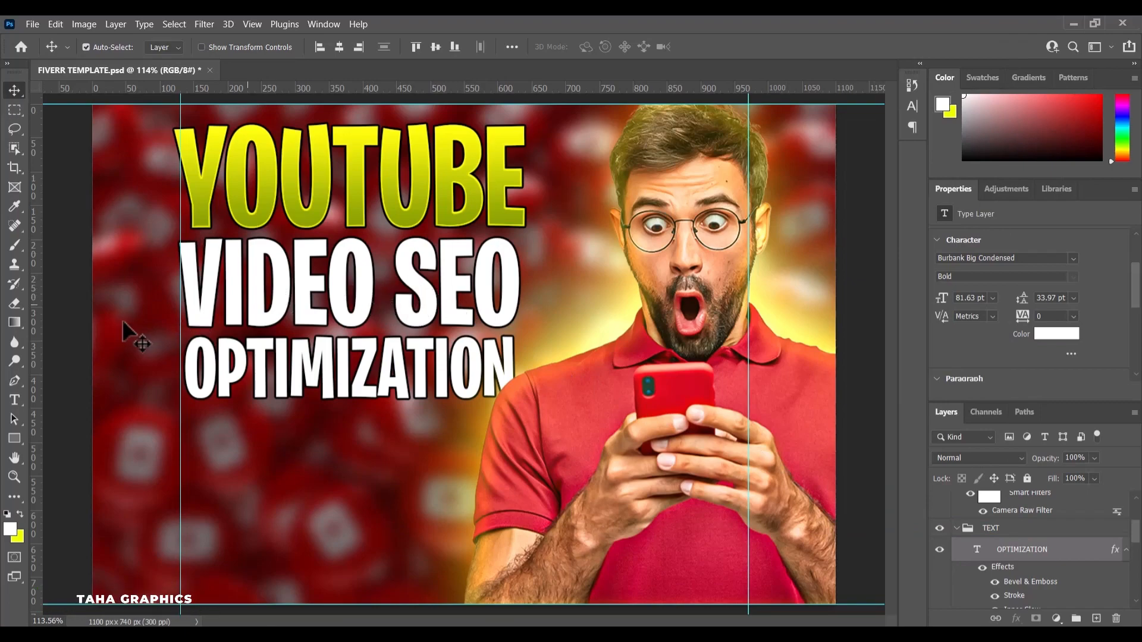
Change the colour of the word VIDEO in the VIDEO SEO text layer to the light grey c8c8c8.
{"action": "left_click", "coordinate": [333, 304]}
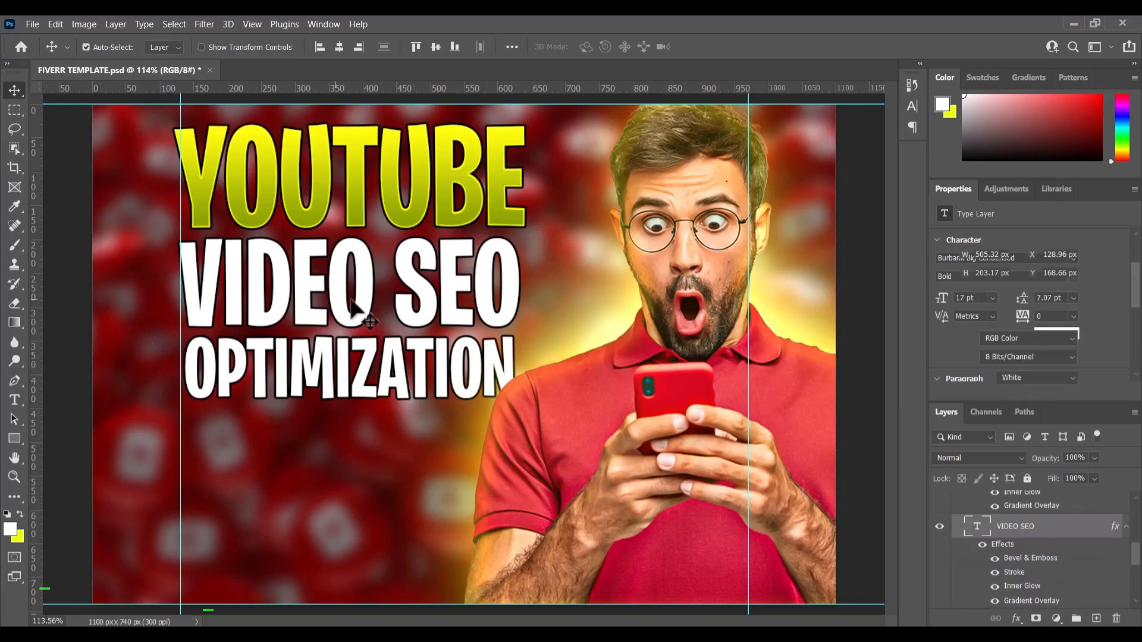
{"action": "double_click", "coordinate": [373, 296]}
{"action": "left_click_drag", "start_coordinate": [373, 297], "coordinate": [184, 289]}
{"action": "scroll", "coordinate": [1047, 312], "scroll_direction": "down", "scroll_amount": 2}
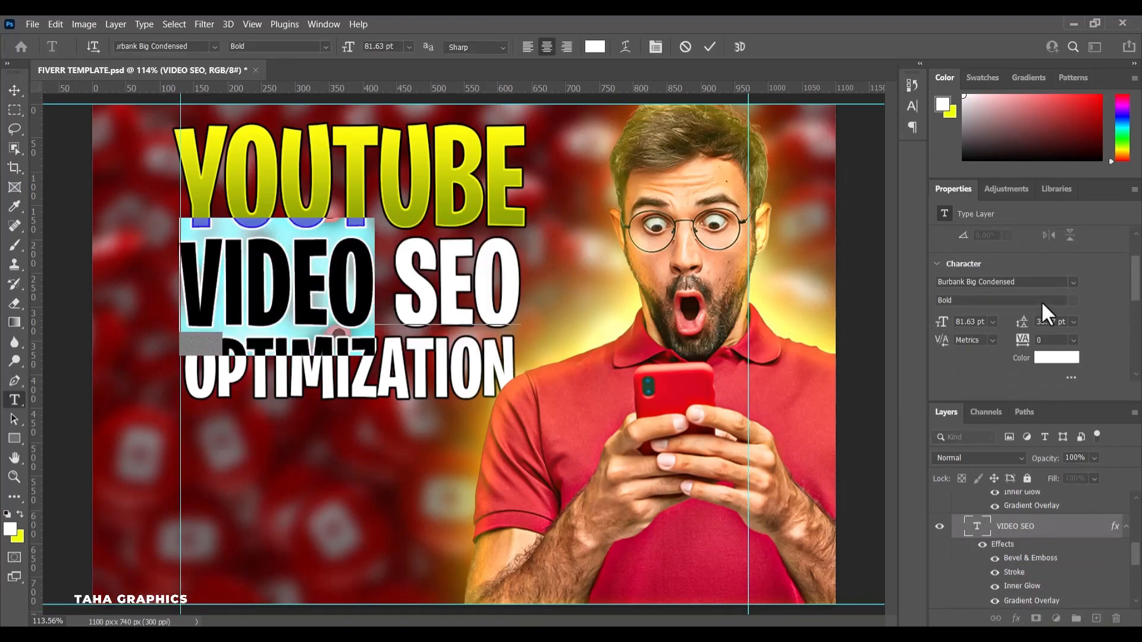
{"action": "left_click", "coordinate": [1047, 358]}
{"action": "mouse_move", "coordinate": [769, 387]}
{"action": "left_mouse_down"}
{"action": "mouse_move", "coordinate": [749, 385]}
{"action": "mouse_move", "coordinate": [748, 400]}
{"action": "left_mouse_up"}
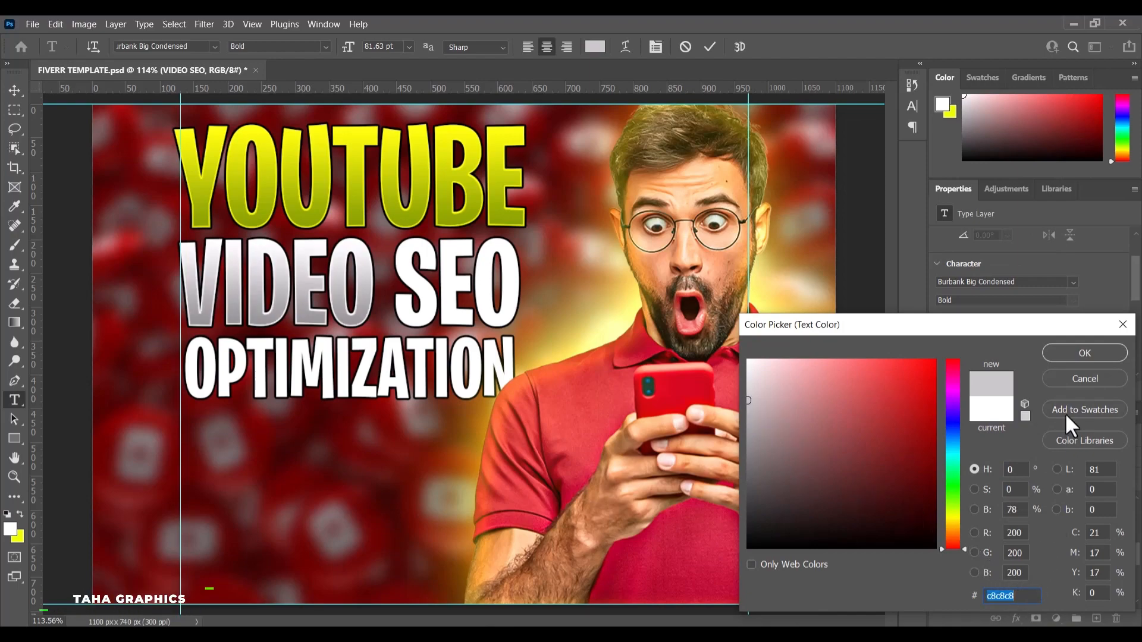
{"action": "left_click", "coordinate": [1084, 354]}
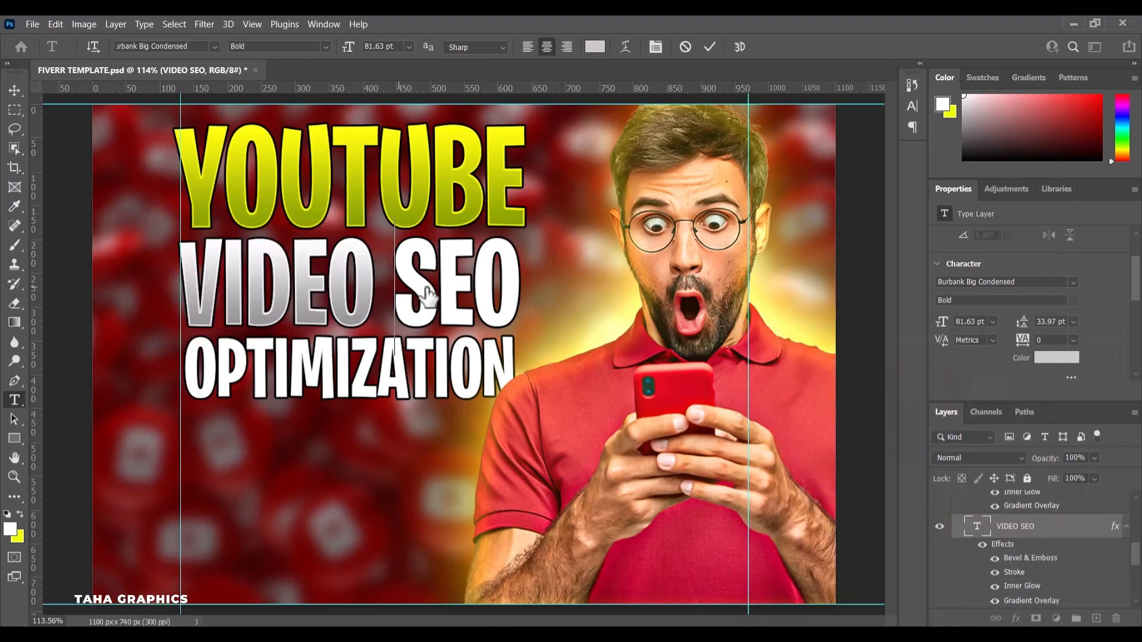
Recolour the word SEO with the yellow c9d306 sampled from the YOUTUBE lettering.
{"action": "left_click", "coordinate": [1056, 357]}
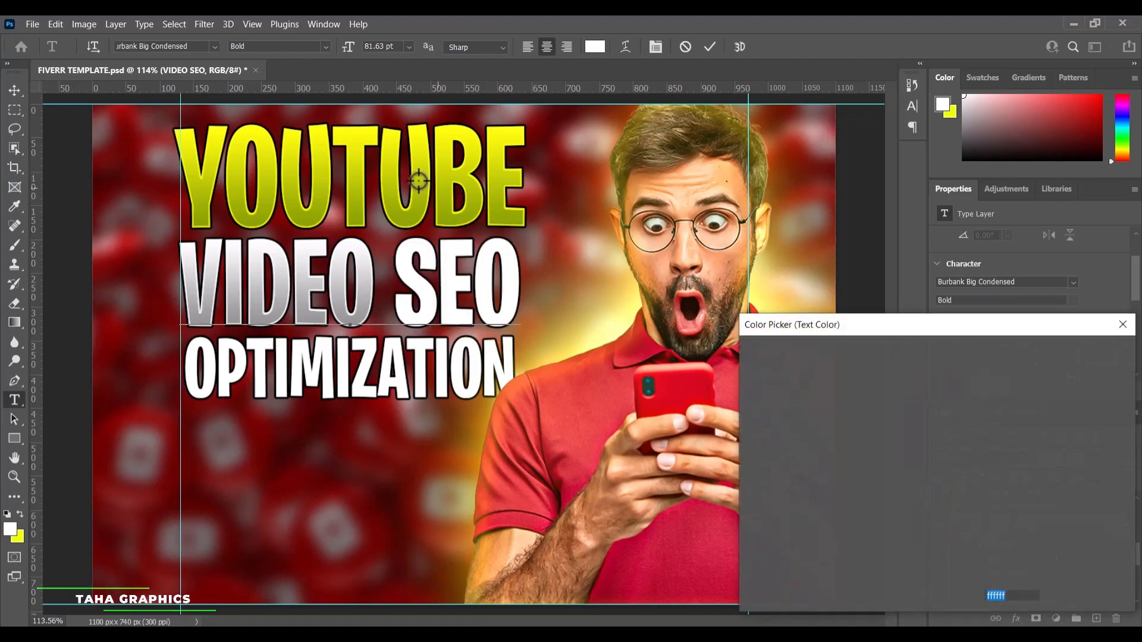
{"action": "left_click", "coordinate": [467, 173]}
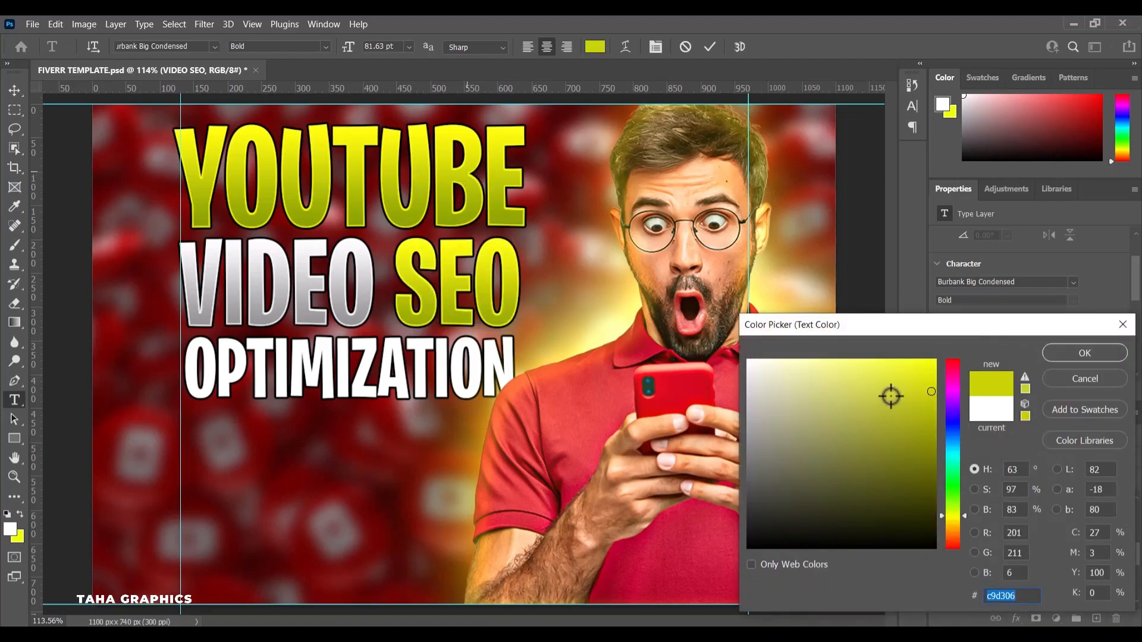
{"action": "left_click", "coordinate": [1045, 352]}
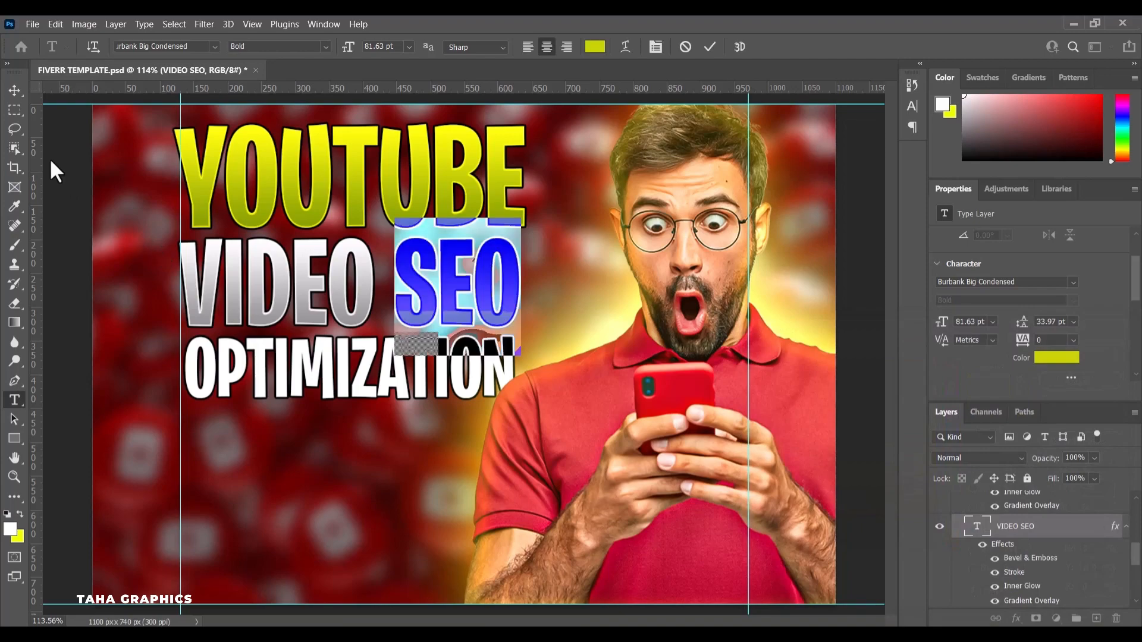
Set the OPTIMIZATION text layer's colour to the light grey c8c8c8.
{"action": "left_click", "coordinate": [16, 88]}
{"action": "left_click", "coordinate": [342, 365]}
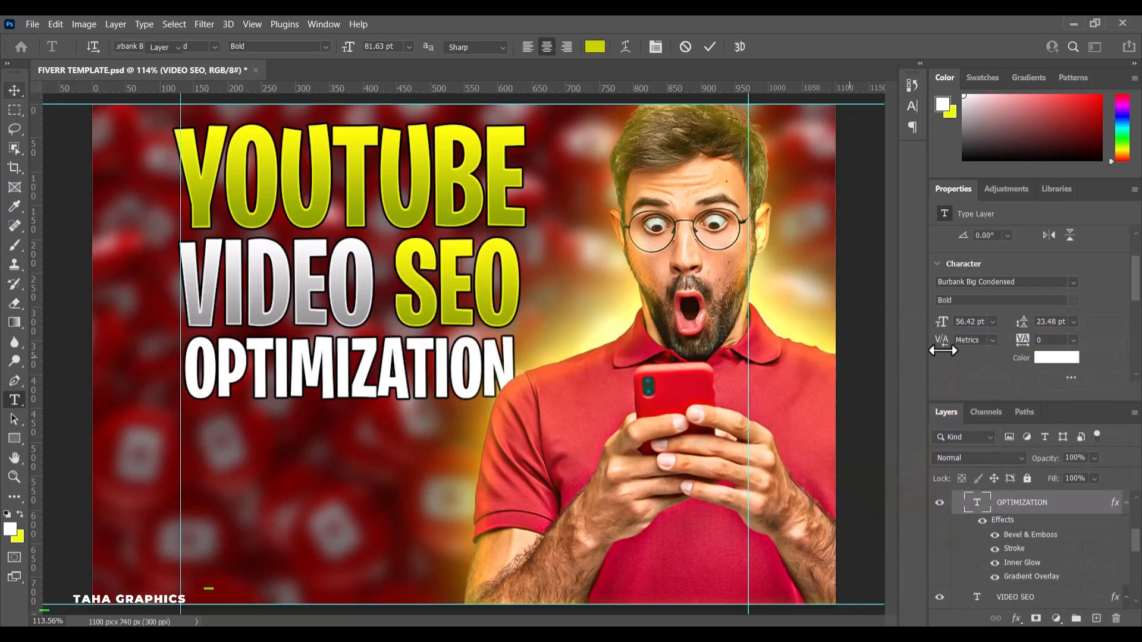
{"action": "left_click", "coordinate": [1059, 347]}
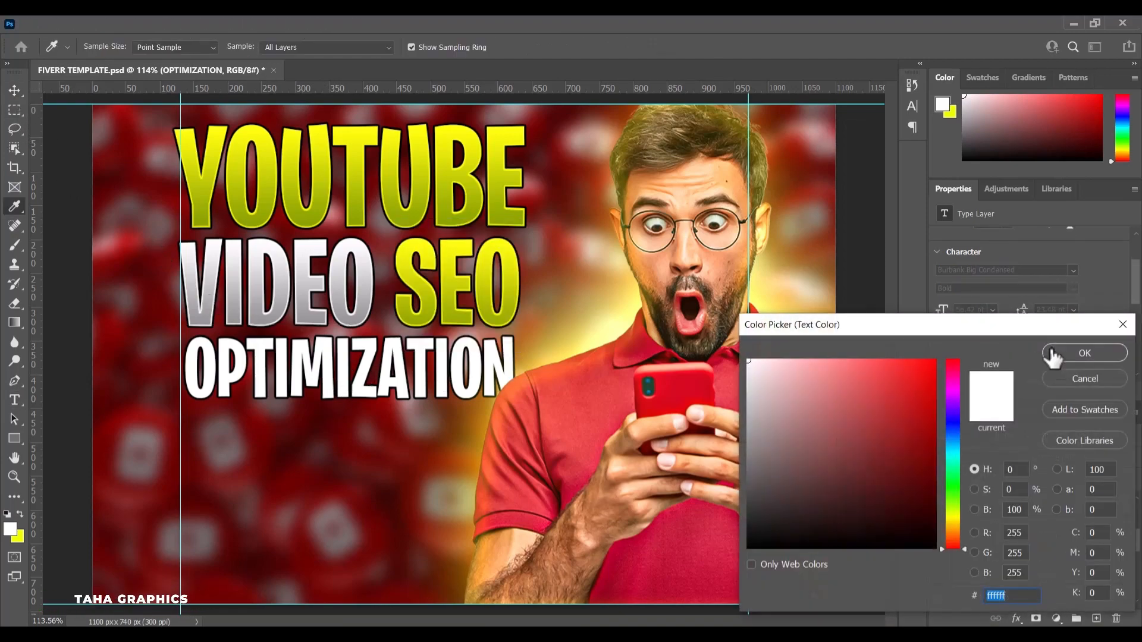
{"action": "type", "text": "c8c8c8"}
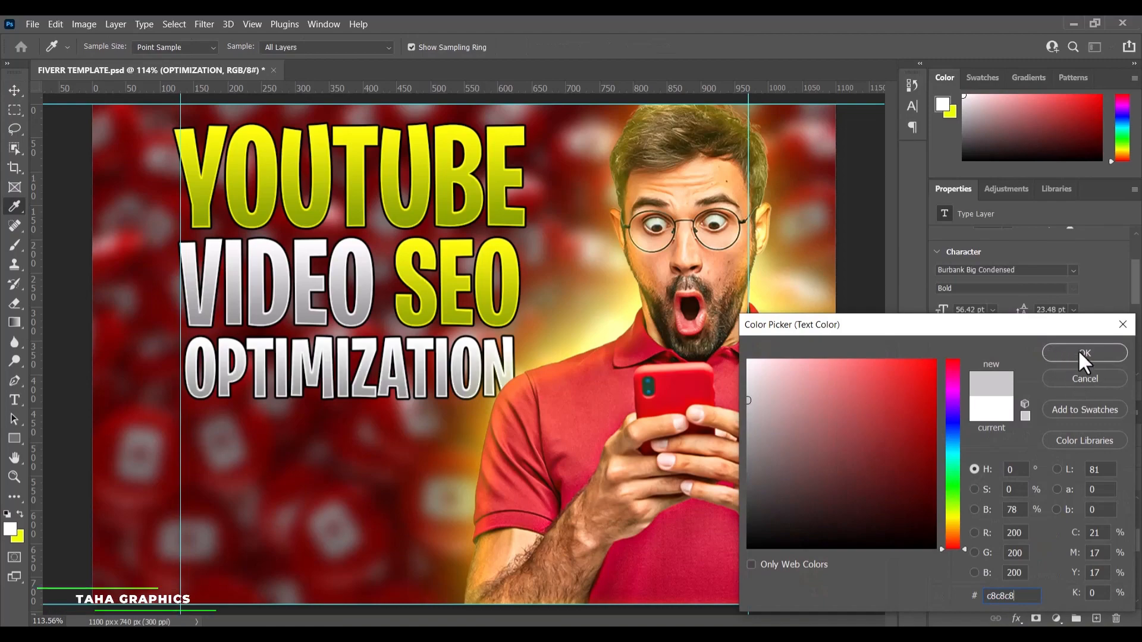
{"action": "left_click", "coordinate": [1078, 351]}
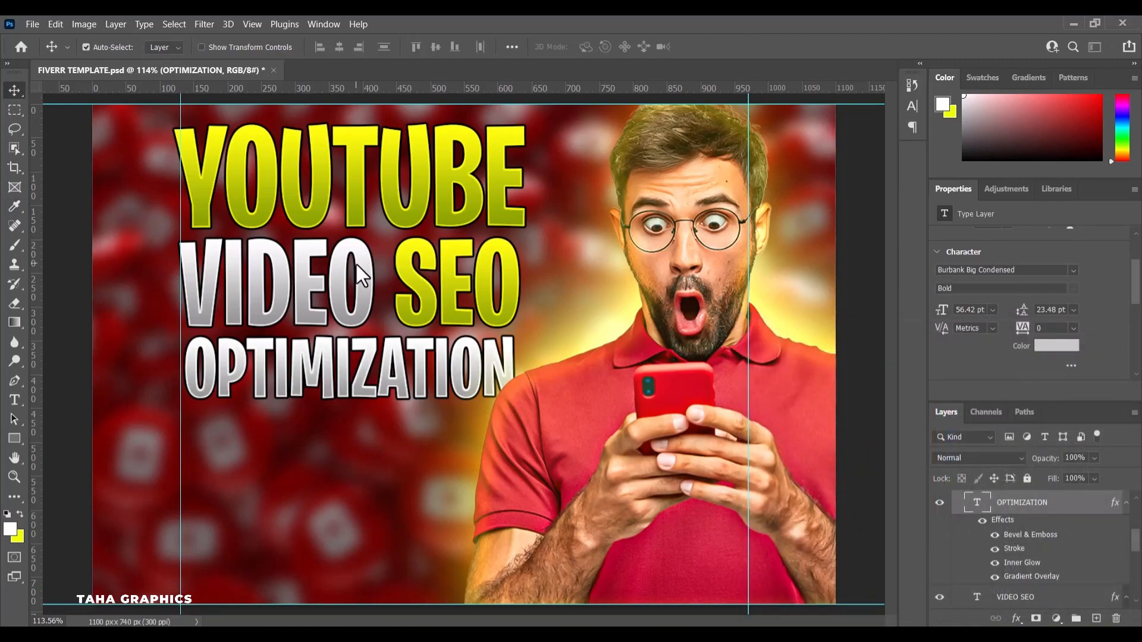
Collapse the TEXT group, scale it to about 103% and skew it vertically by about -4.1° so the headline slants upward.
{"action": "scroll", "coordinate": [966, 571], "scroll_direction": "up", "scroll_amount": 1}
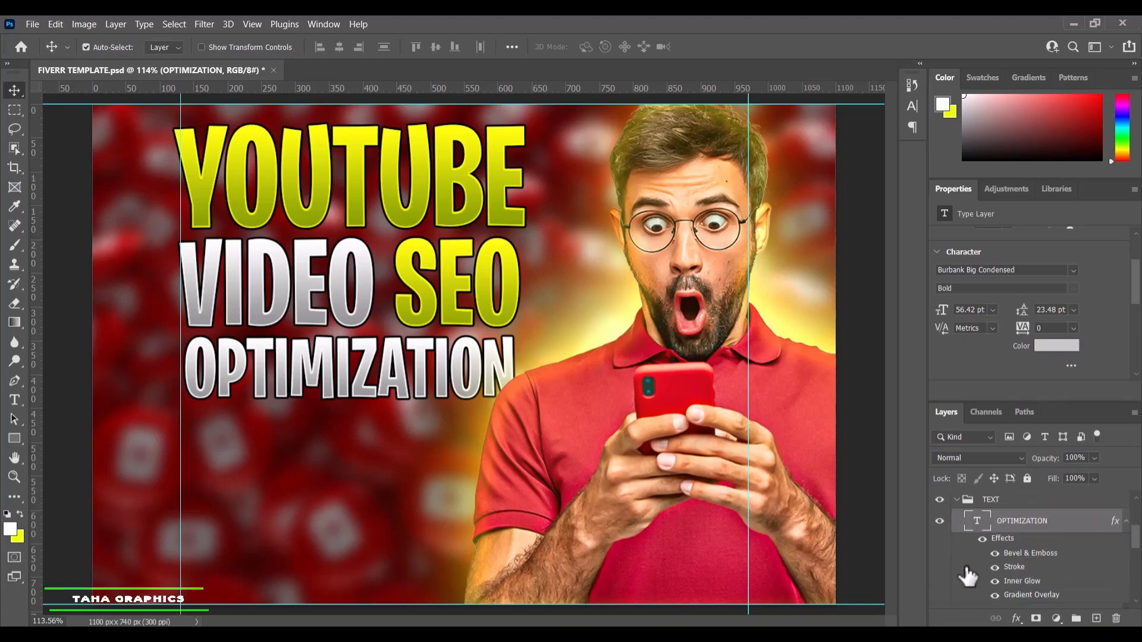
{"action": "left_click", "coordinate": [956, 499]}
{"action": "key", "text": "ctrl"}
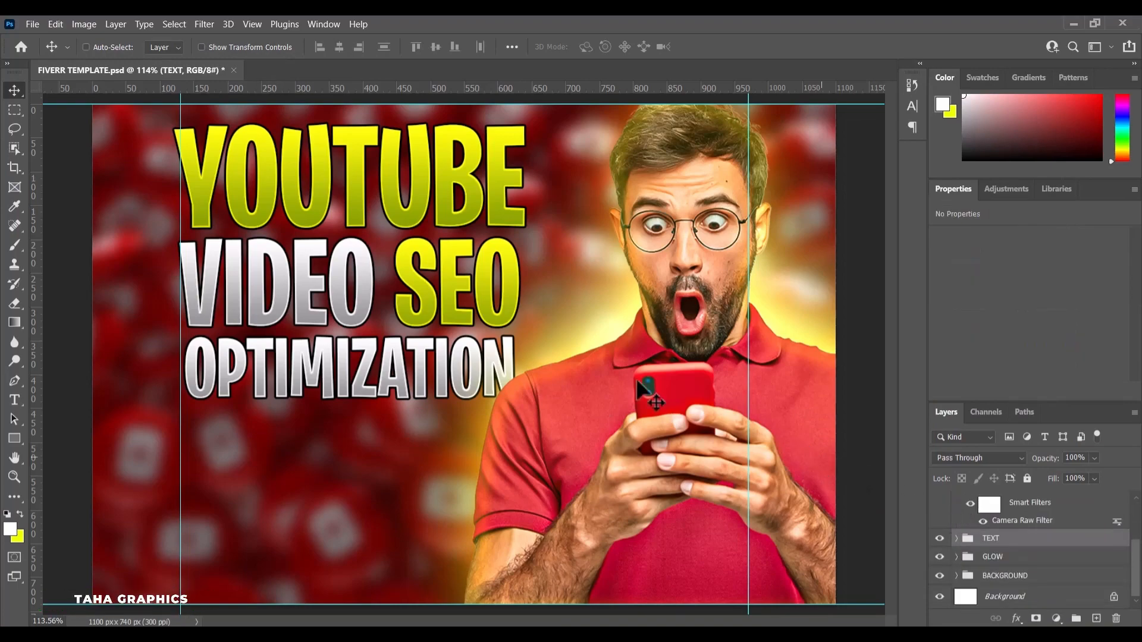
{"action": "key", "text": "ctrl+t"}
{"action": "left_click_drag", "start_coordinate": [526, 260], "coordinate": [542, 258]}
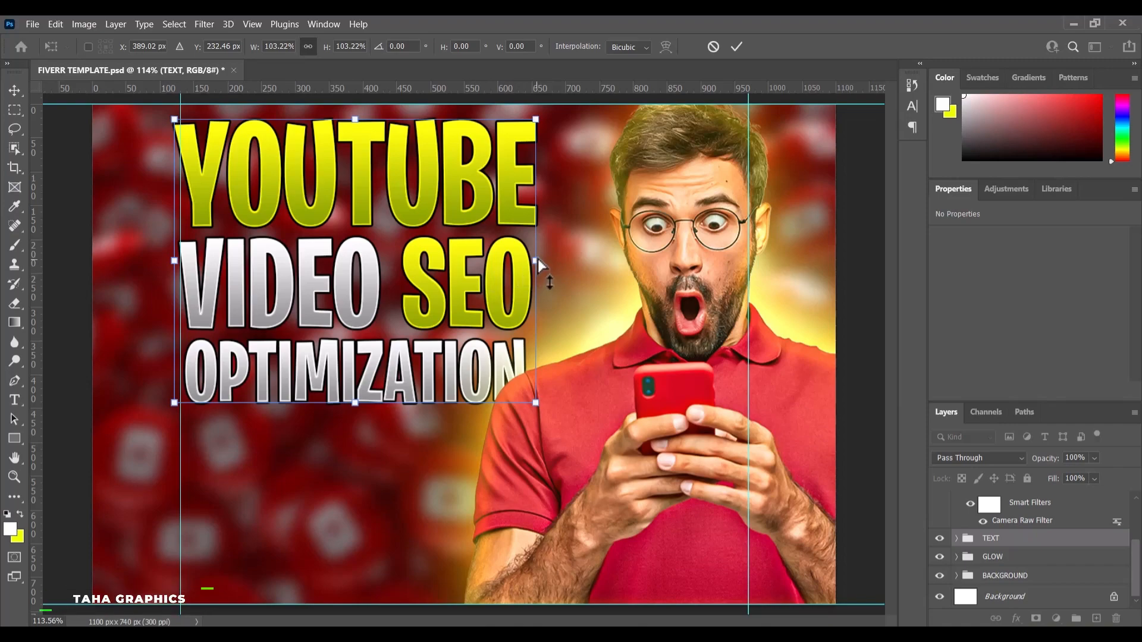
{"action": "left_click_drag", "start_coordinate": [538, 259], "coordinate": [538, 249]}
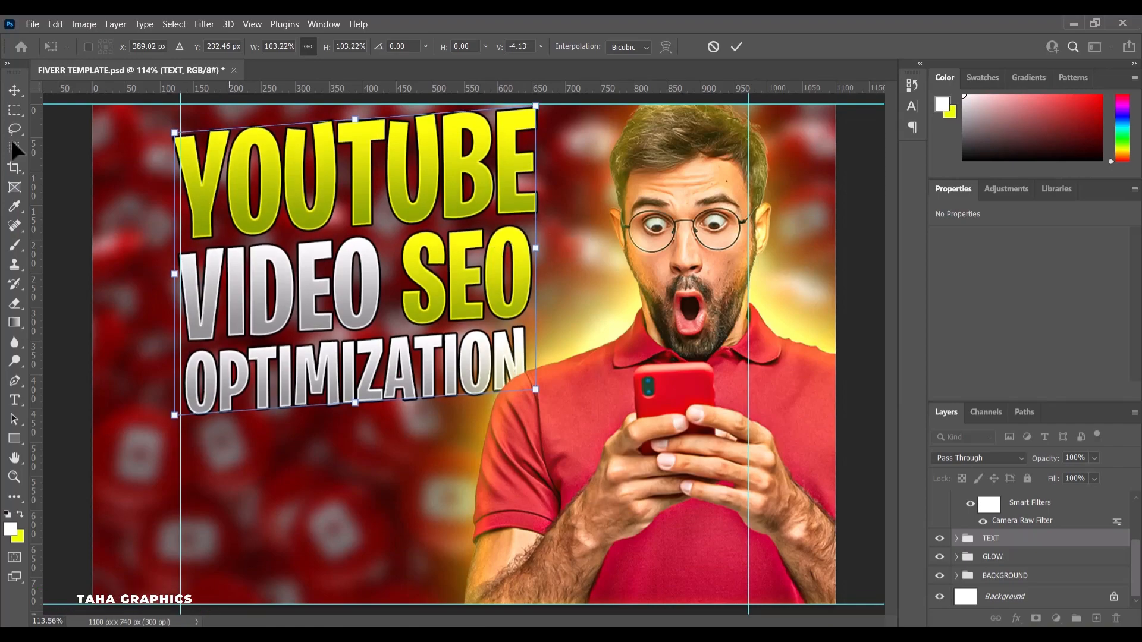
{"action": "left_click", "coordinate": [14, 91]}
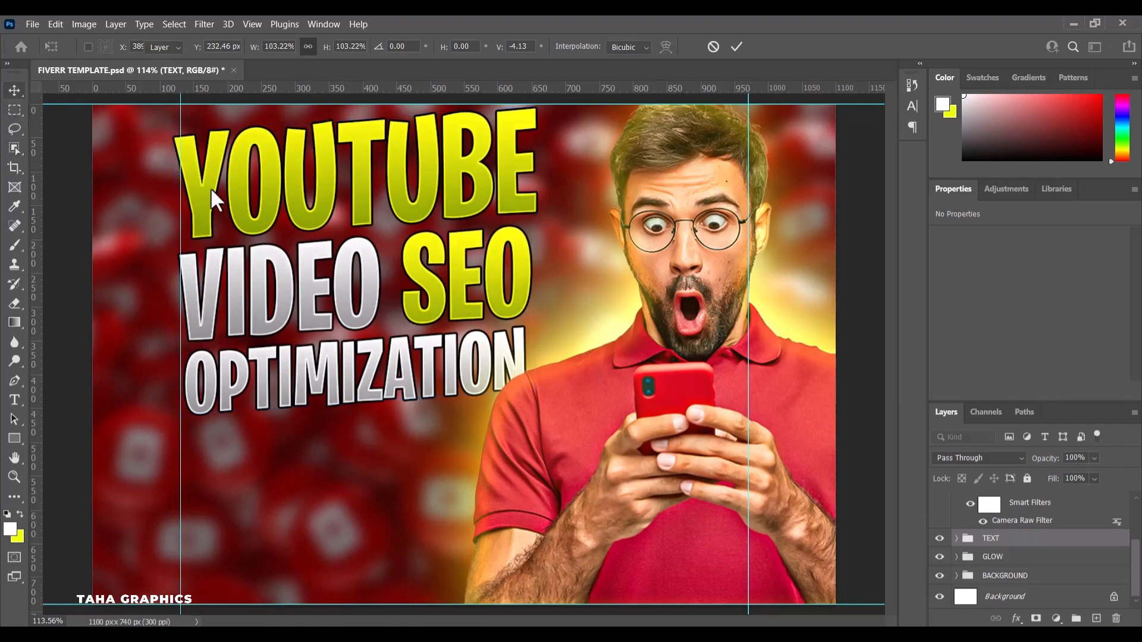
Nudge the YOUTUBE text layer 11 px upward.
{"action": "left_click", "coordinate": [390, 174]}
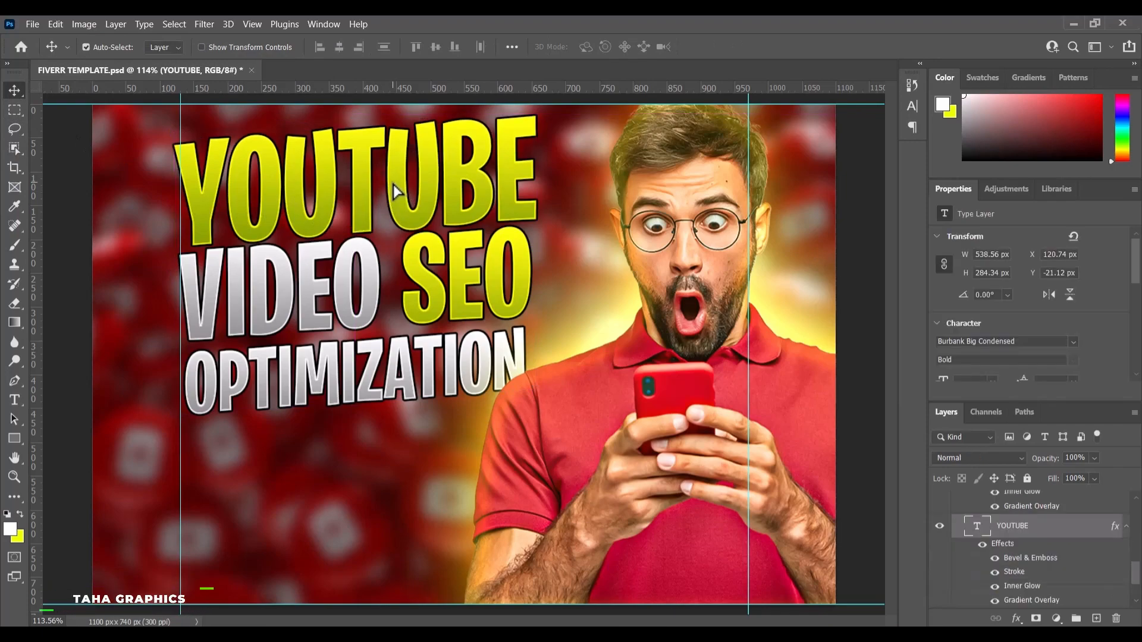
{"action": "key", "text": "shift+Up"}
{"action": "key", "text": "Up"}
Collapse the TEXT group and move it about 10 px right and 11 px down, aligning its left edge with the left vertical guide.
{"action": "scroll", "coordinate": [969, 530], "scroll_direction": "up", "scroll_amount": 5}
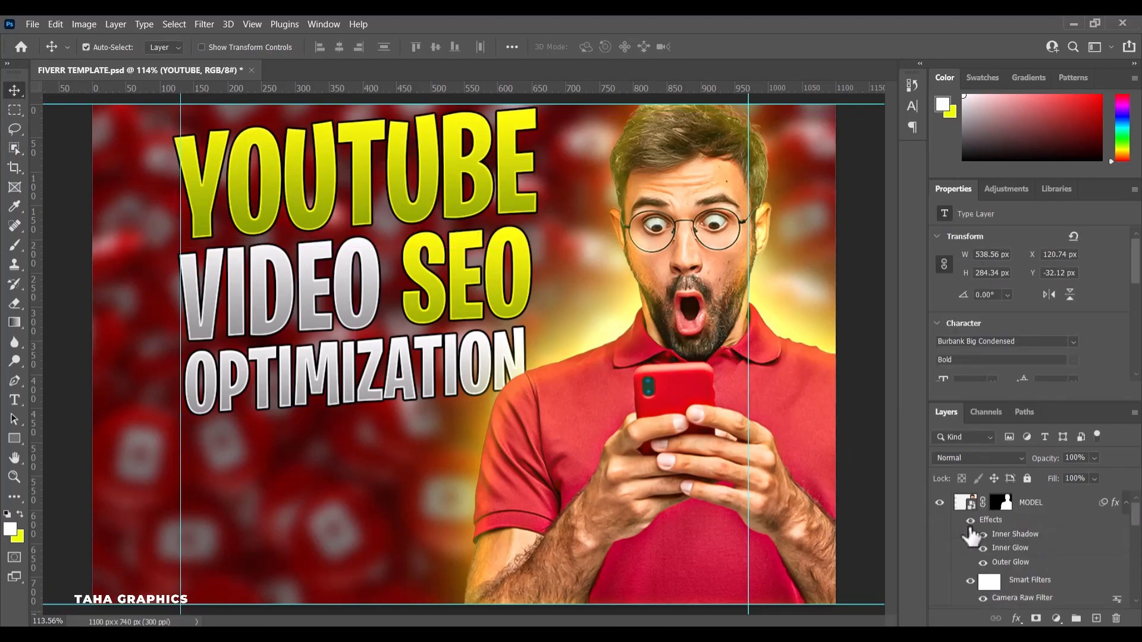
{"action": "scroll", "coordinate": [971, 538], "scroll_direction": "up", "scroll_amount": 2}
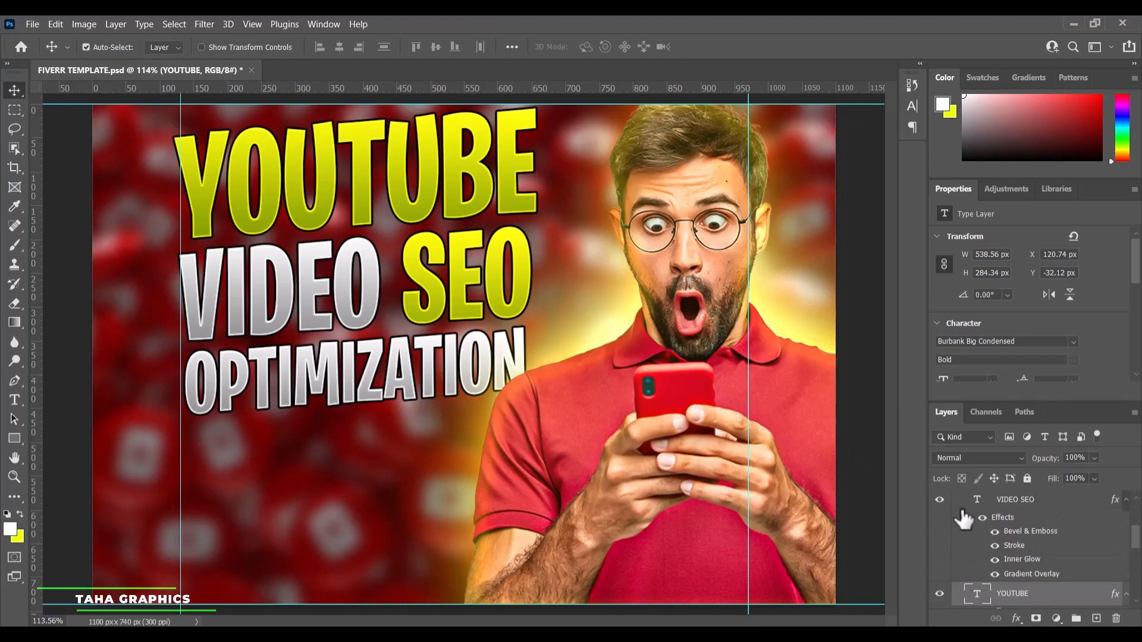
{"action": "scroll", "coordinate": [963, 524], "scroll_direction": "up", "scroll_amount": 3}
{"action": "left_click", "coordinate": [957, 500]}
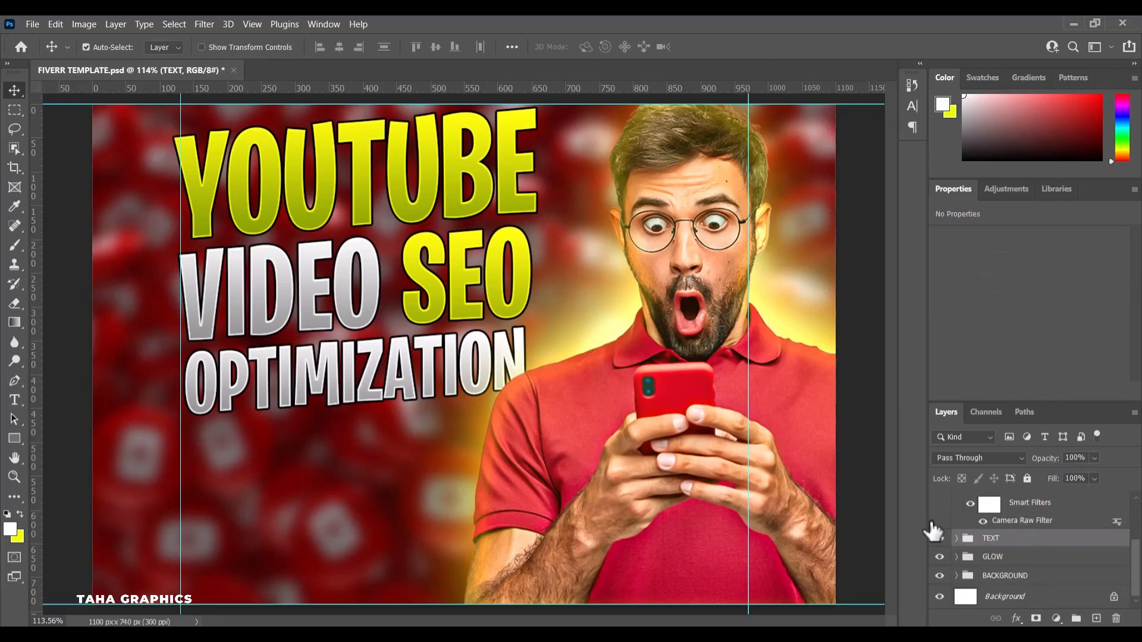
{"action": "key", "text": "ctrl+t"}
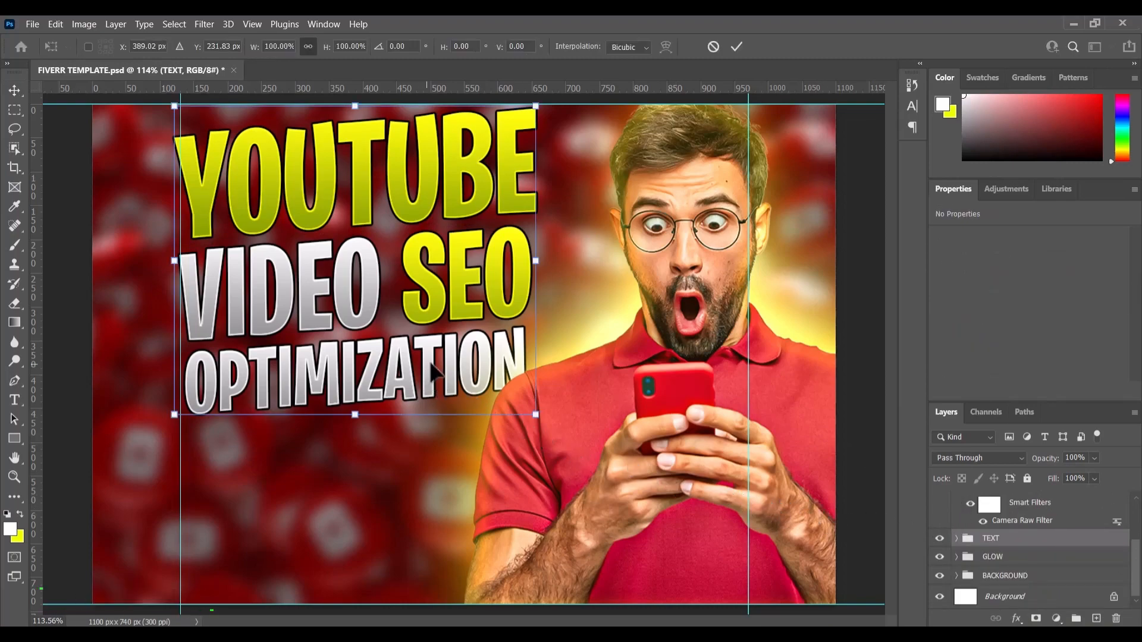
{"action": "left_click_drag", "start_coordinate": [430, 365], "coordinate": [423, 366]}
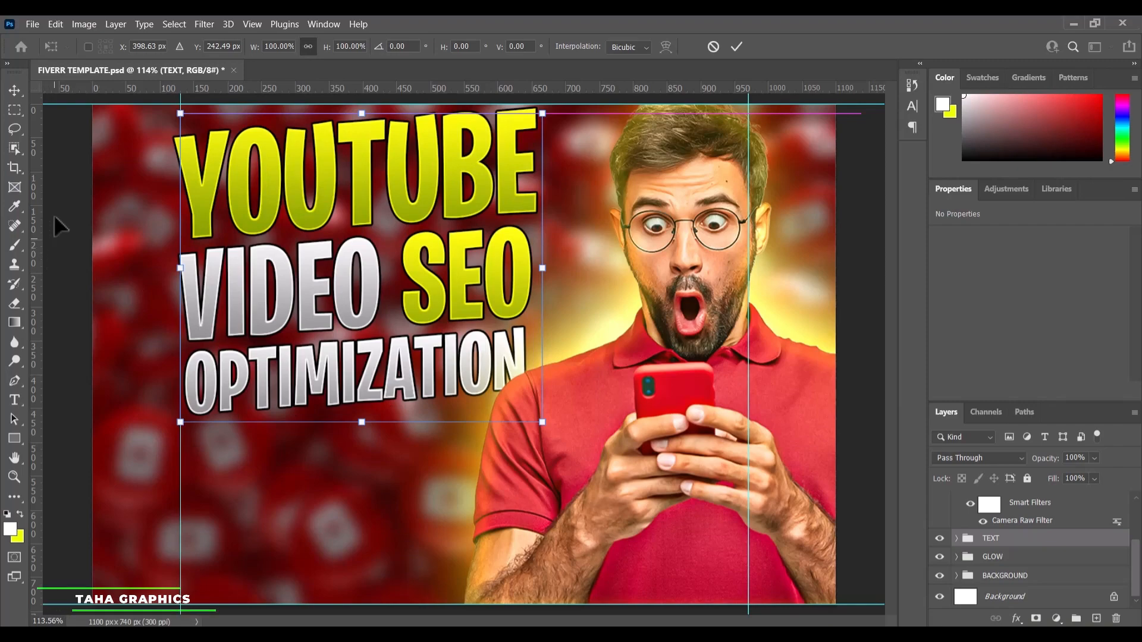
{"action": "key", "text": "Return"}
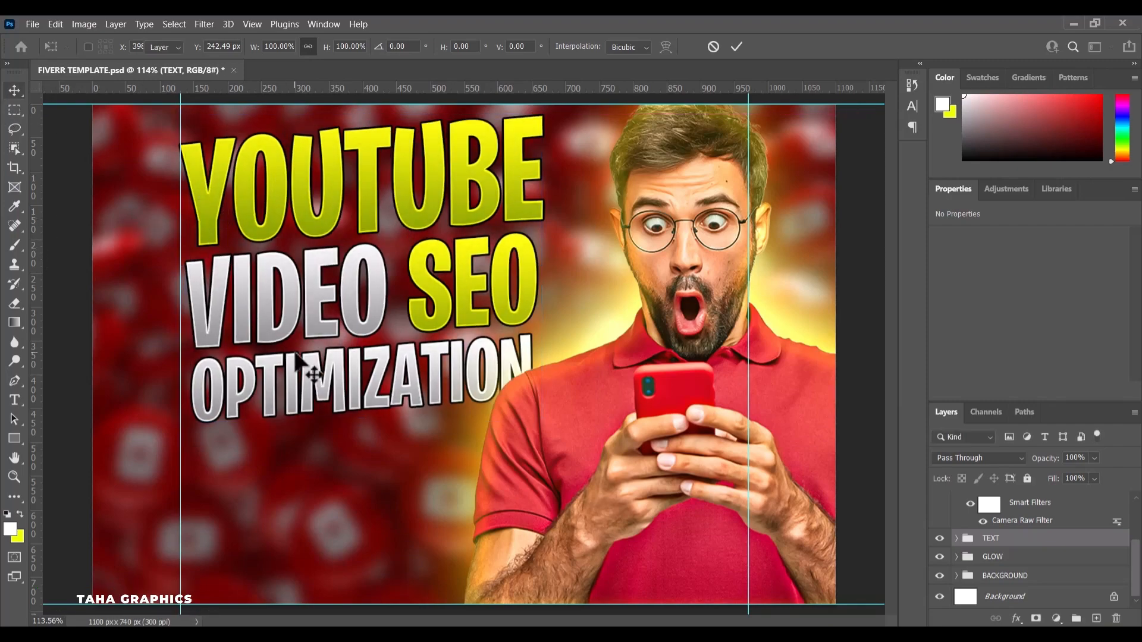
Draw a white rounded rectangle about 654 by 89 px below OPTIMIZATION, running from beyond the canvas's left edge to behind the model.
{"action": "scroll", "coordinate": [304, 383], "scroll_direction": "down", "scroll_amount": 3}
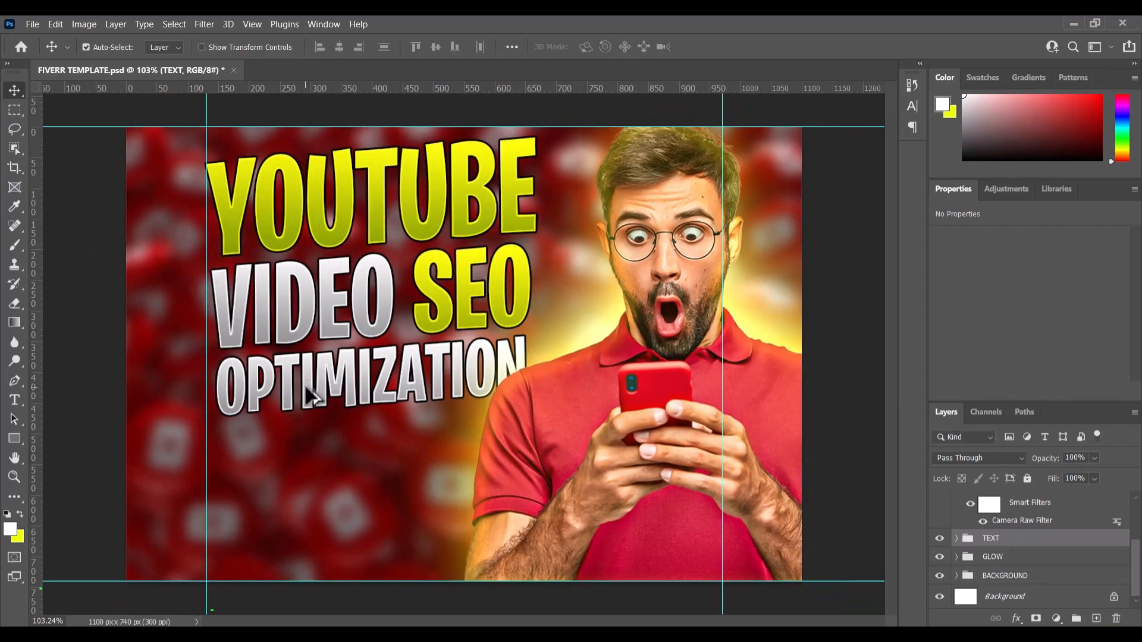
{"action": "scroll", "coordinate": [333, 363], "scroll_direction": "down", "scroll_amount": 2}
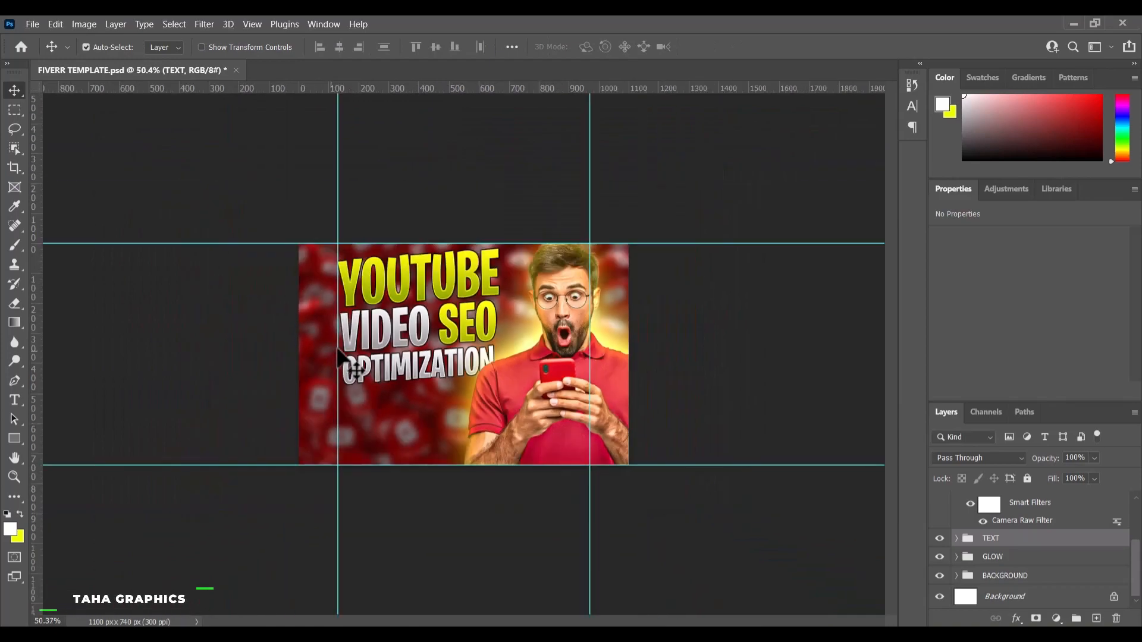
{"action": "scroll", "coordinate": [345, 357], "scroll_direction": "up", "scroll_amount": 2}
{"action": "scroll", "coordinate": [355, 357], "scroll_direction": "up", "scroll_amount": 3}
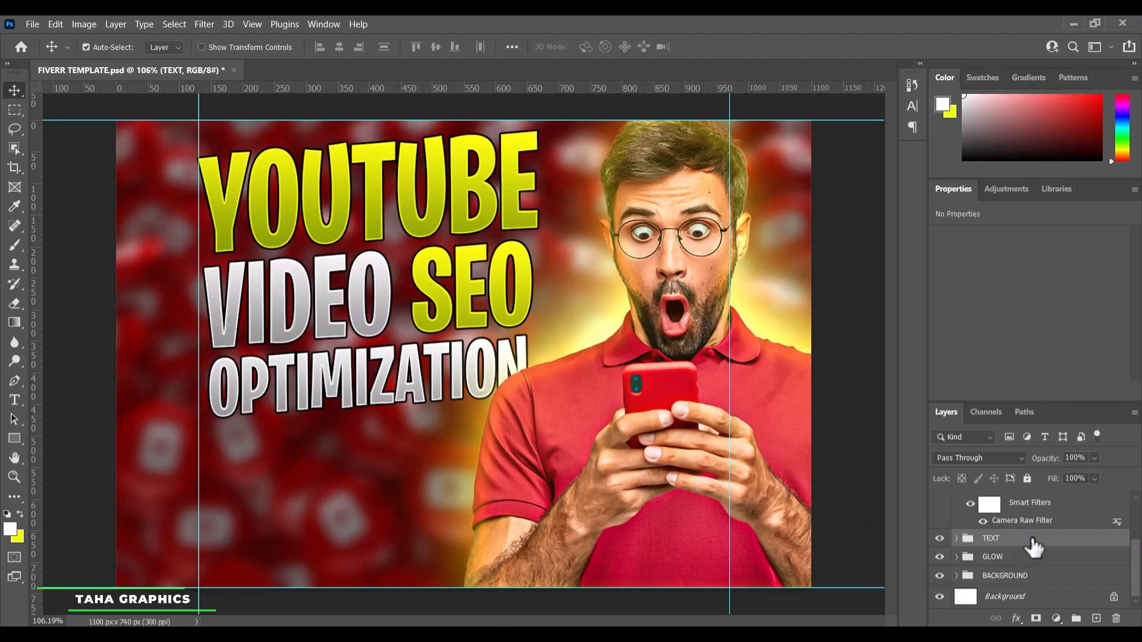
{"action": "left_click", "coordinate": [10, 440]}
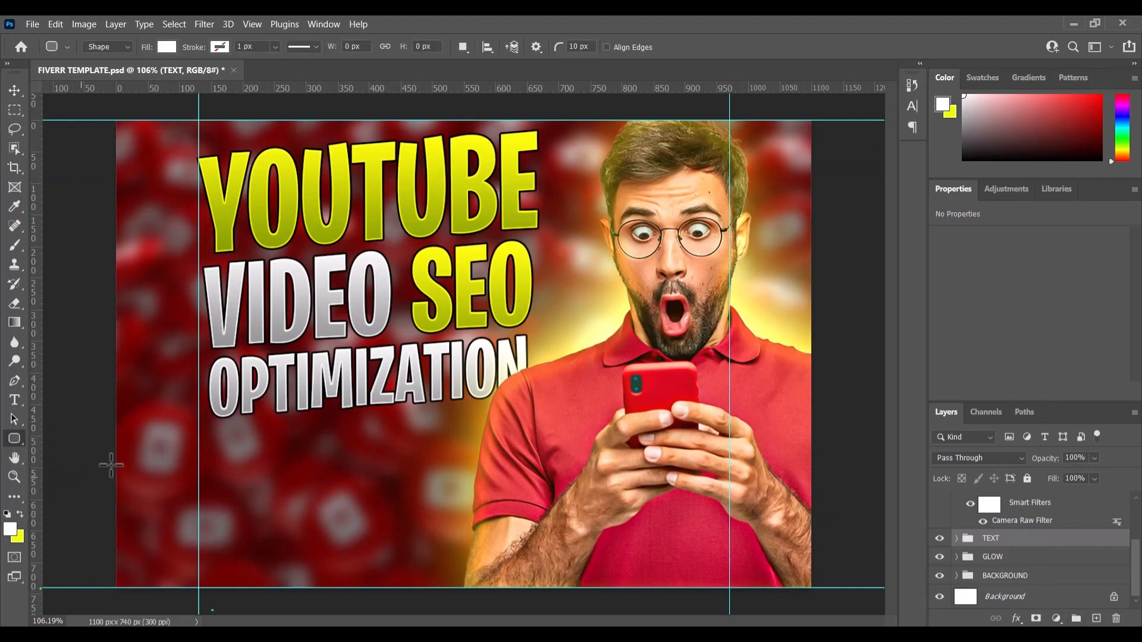
{"action": "left_click_drag", "start_coordinate": [100, 437], "coordinate": [512, 493]}
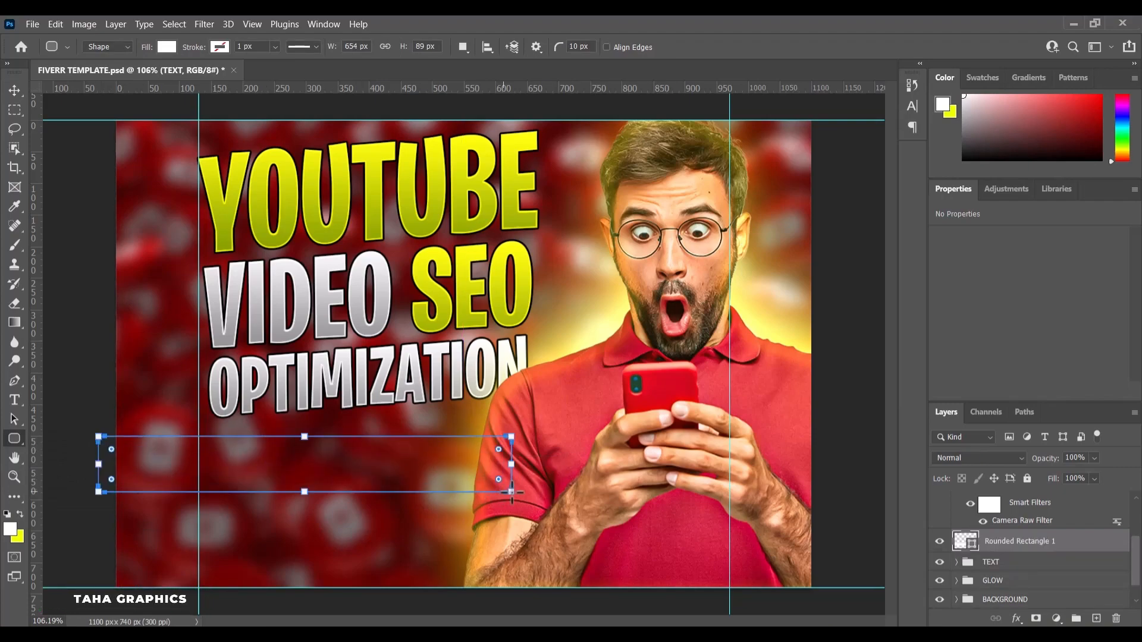
{"action": "left_click", "coordinate": [14, 90]}
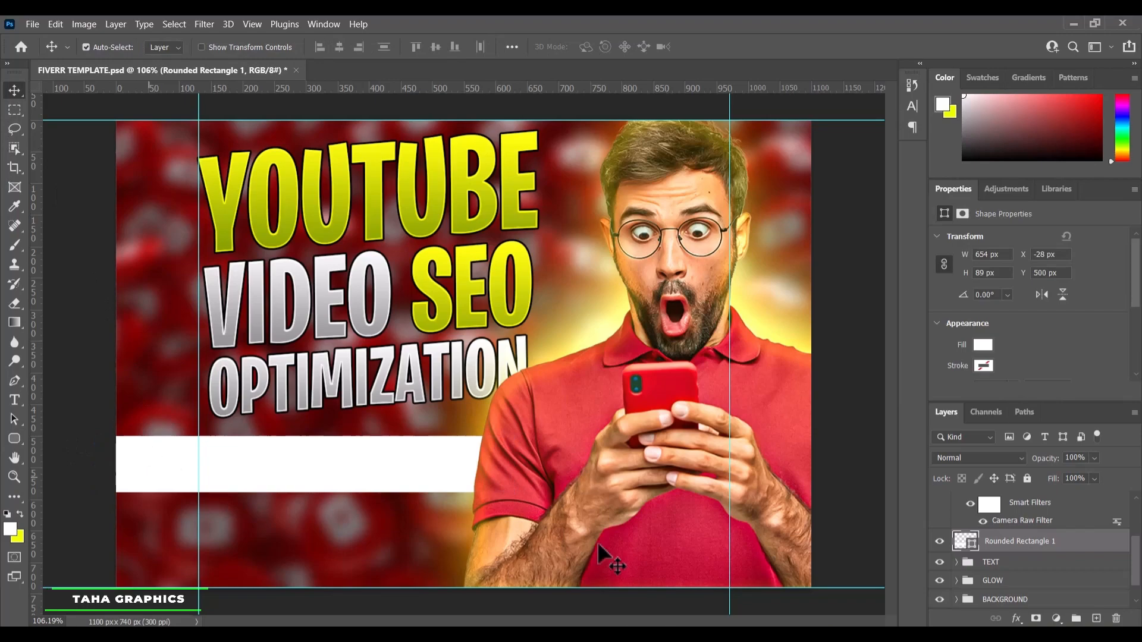
Set the rectangle's corner radii to 0 px and fill it with the recently used yellow.
{"action": "scroll", "coordinate": [984, 334], "scroll_direction": "down", "scroll_amount": 2}
{"action": "left_click", "coordinate": [981, 365]}
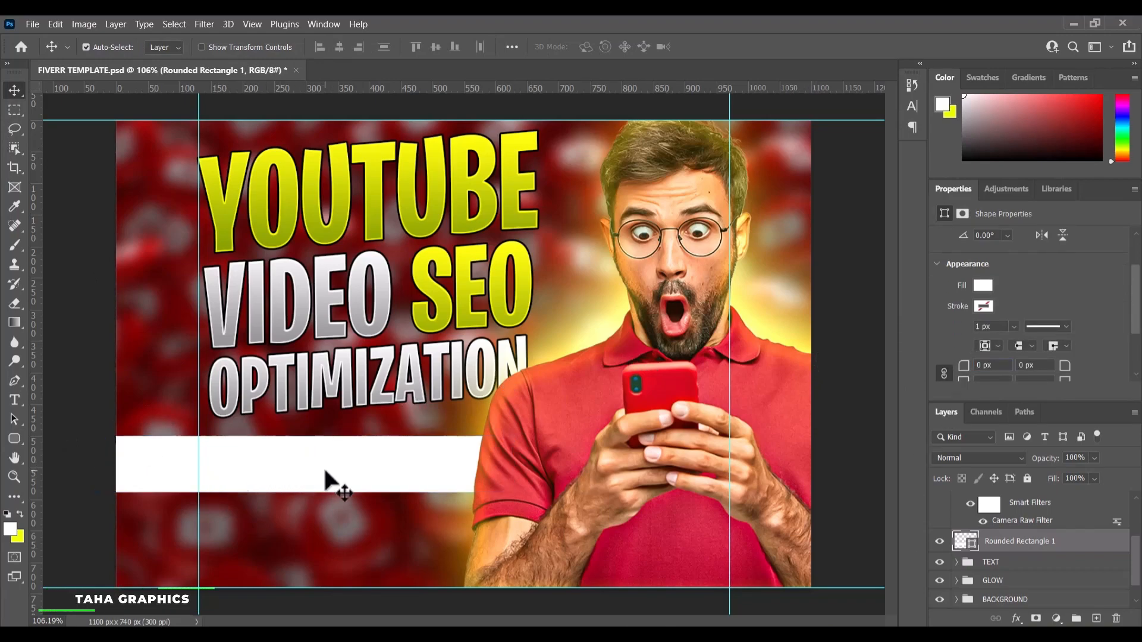
{"action": "left_click", "coordinate": [975, 287]}
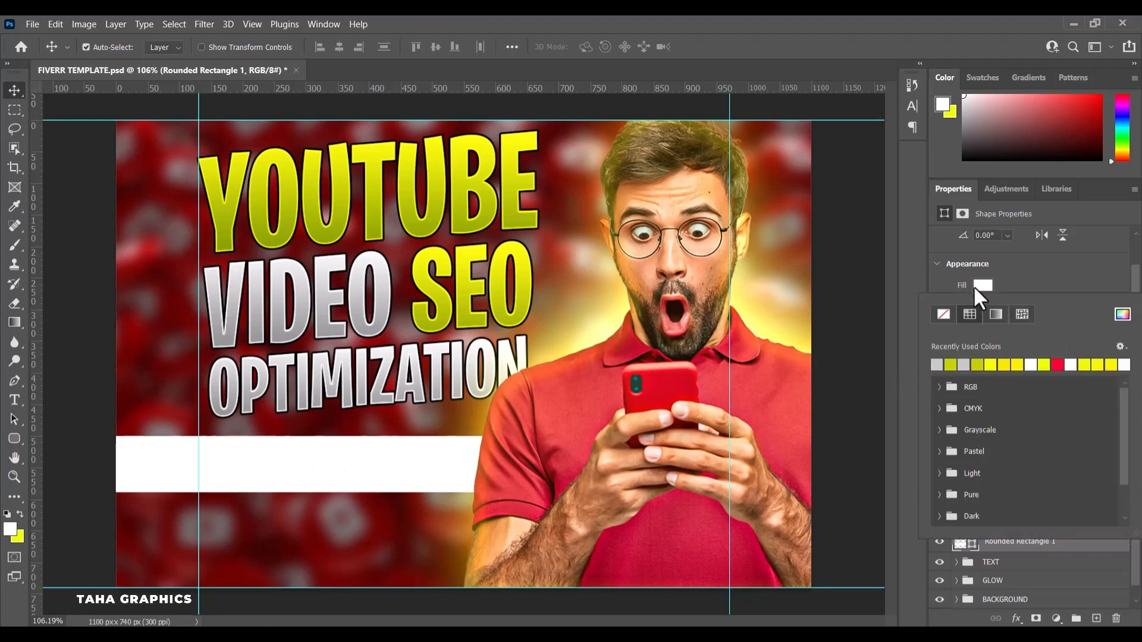
{"action": "left_click", "coordinate": [954, 364]}
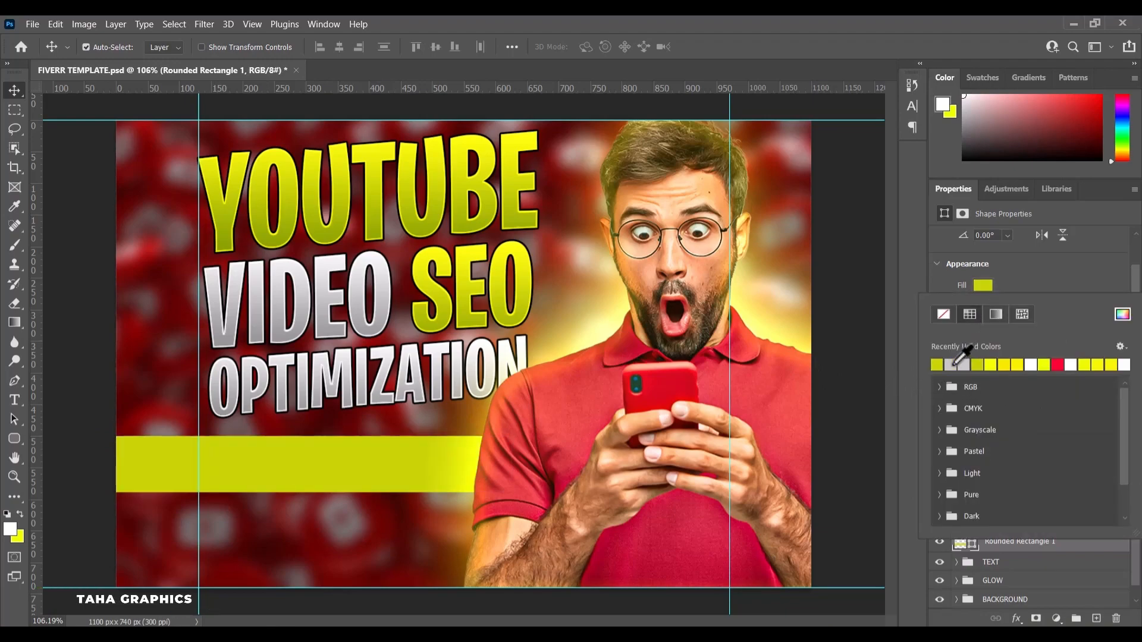
{"action": "left_click", "coordinate": [1035, 266]}
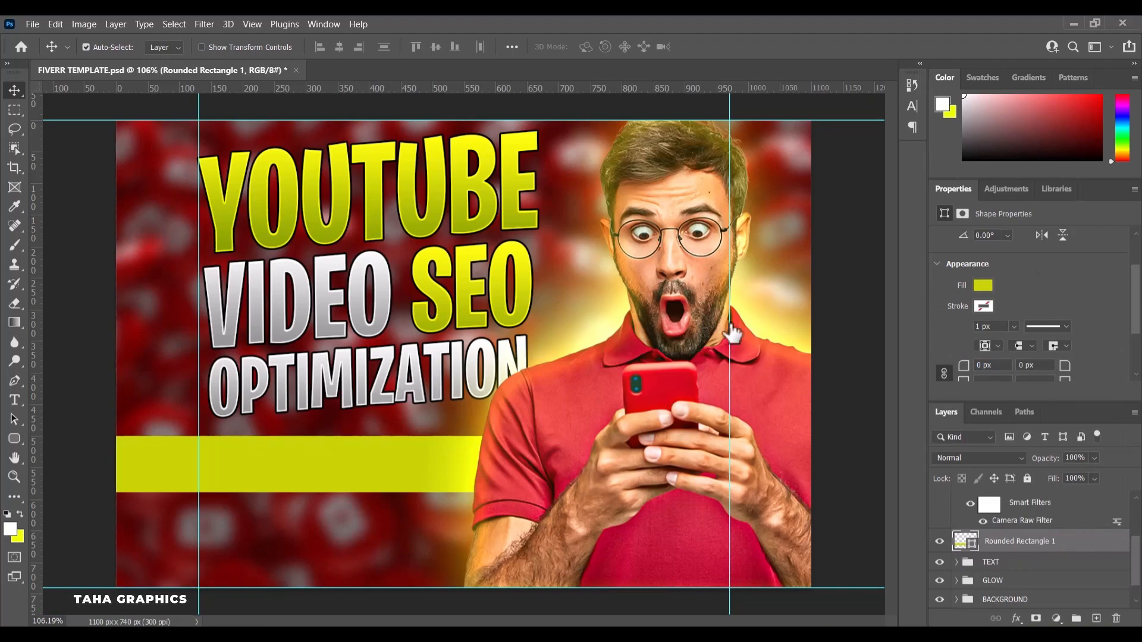
Reset the layer effects list to default and add a drop shadow to the yellow rectangle with 20% spread and 10 px distance.
{"action": "left_click", "coordinate": [571, 482]}
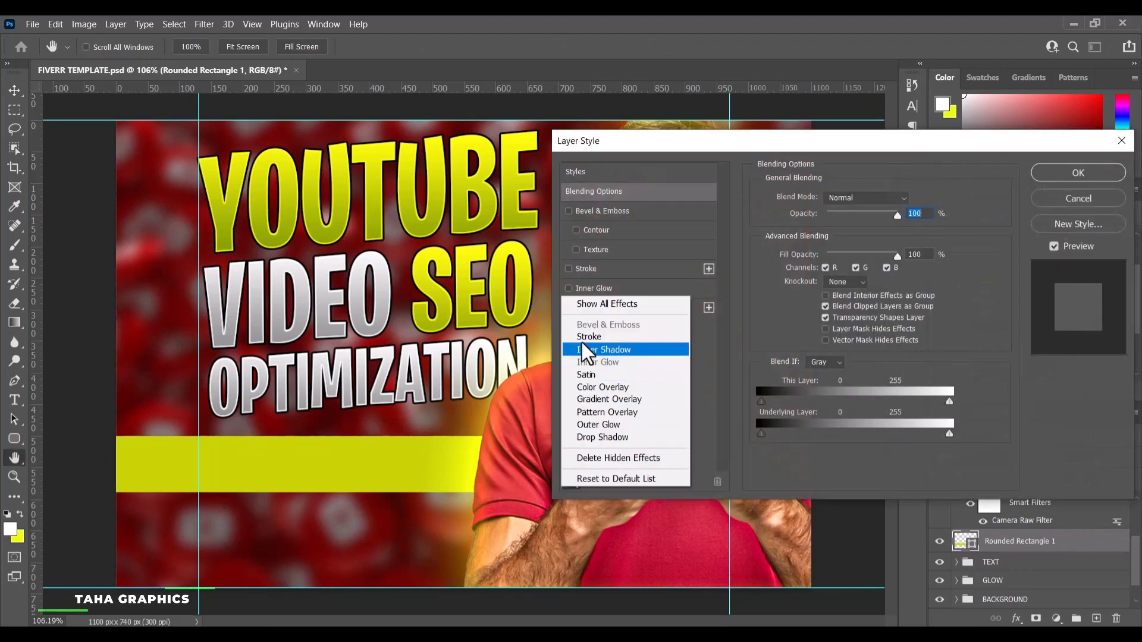
{"action": "left_click", "coordinate": [595, 302]}
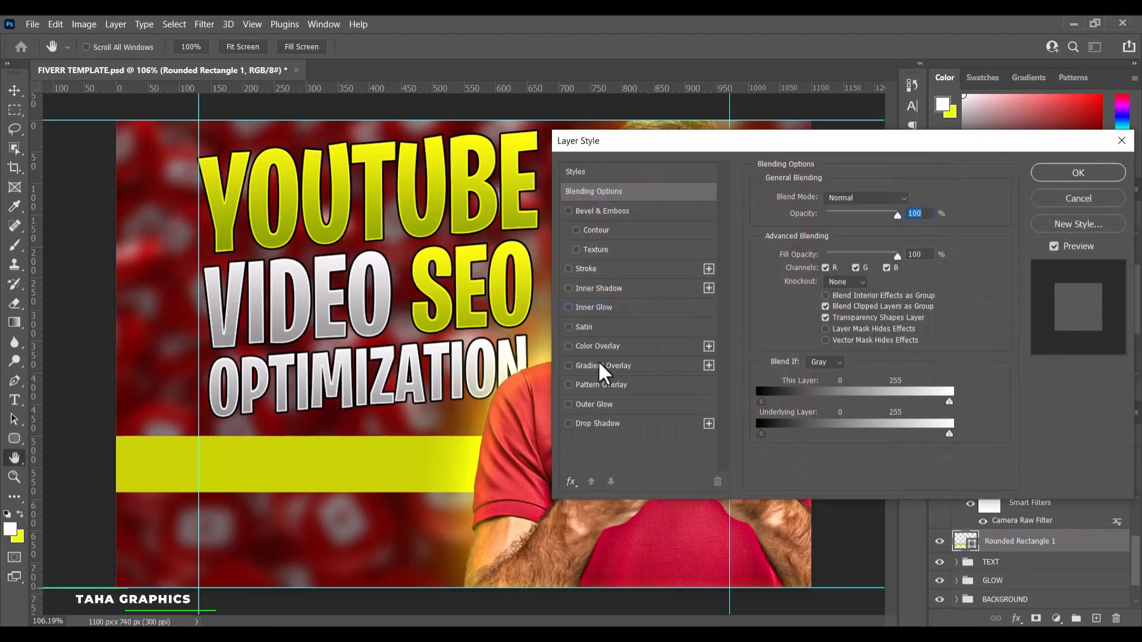
{"action": "left_click", "coordinate": [622, 424]}
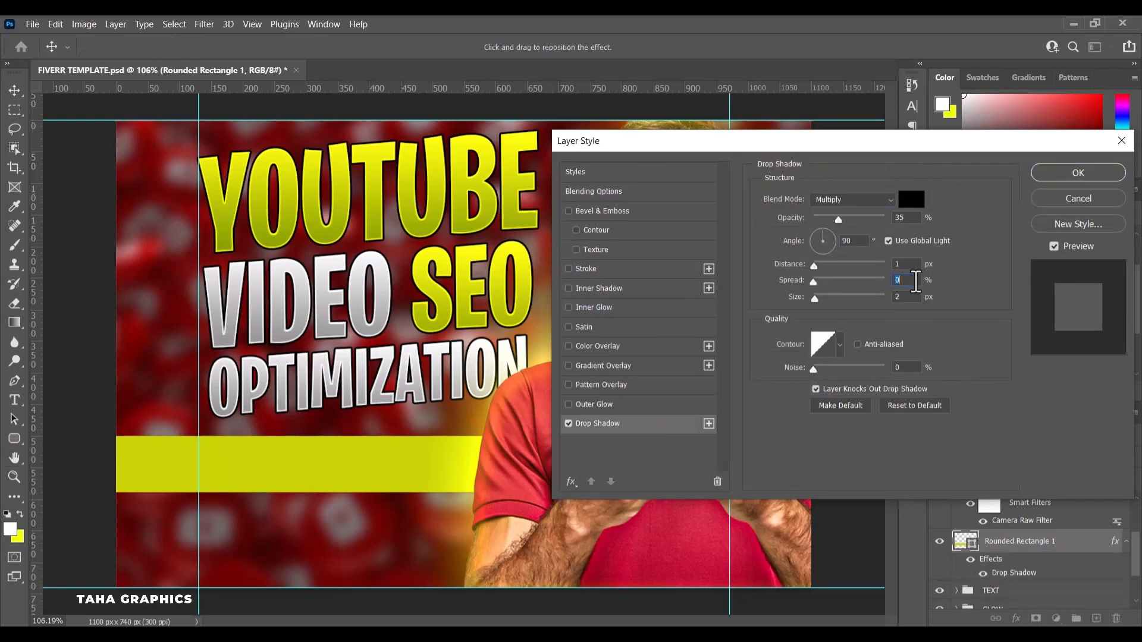
{"action": "type", "text": "20"}
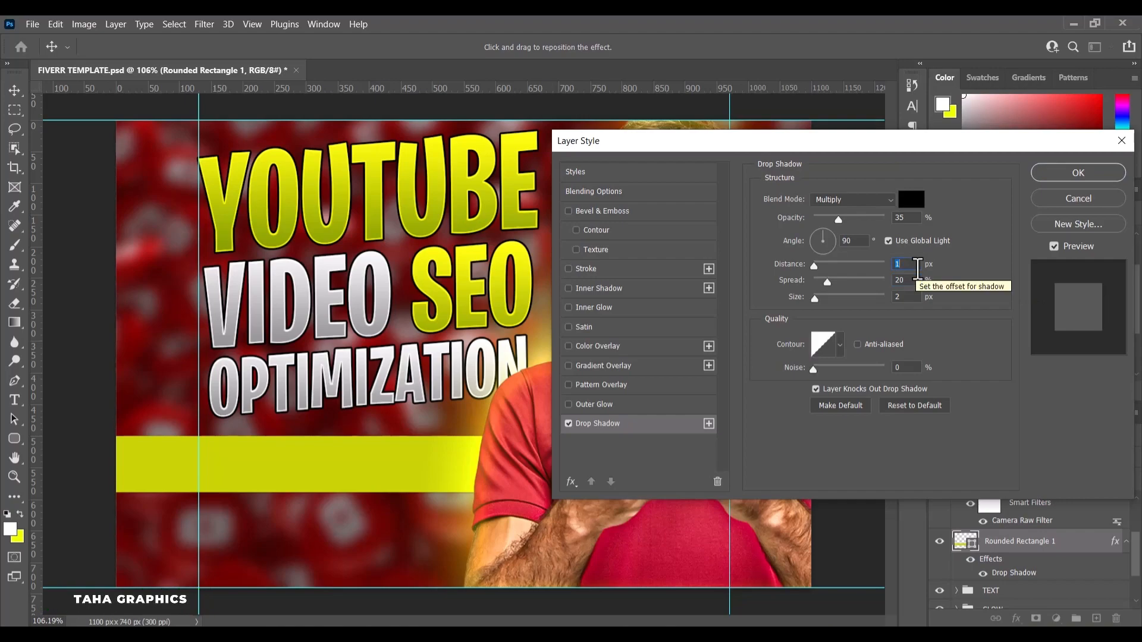
{"action": "left_click", "coordinate": [918, 269]}
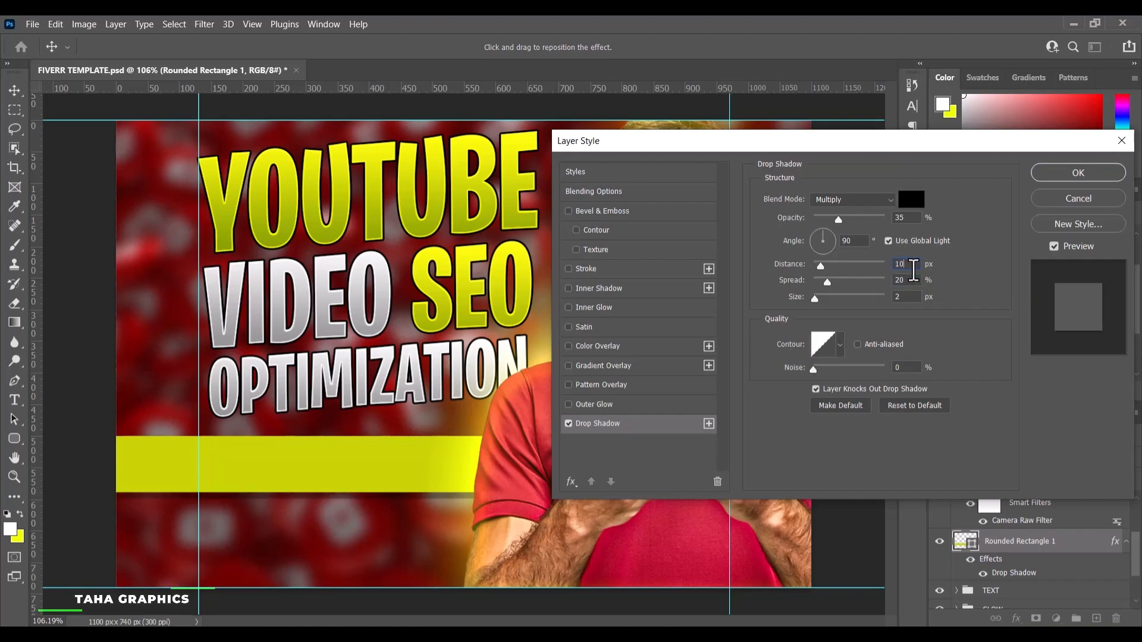
{"action": "left_click", "coordinate": [1046, 176]}
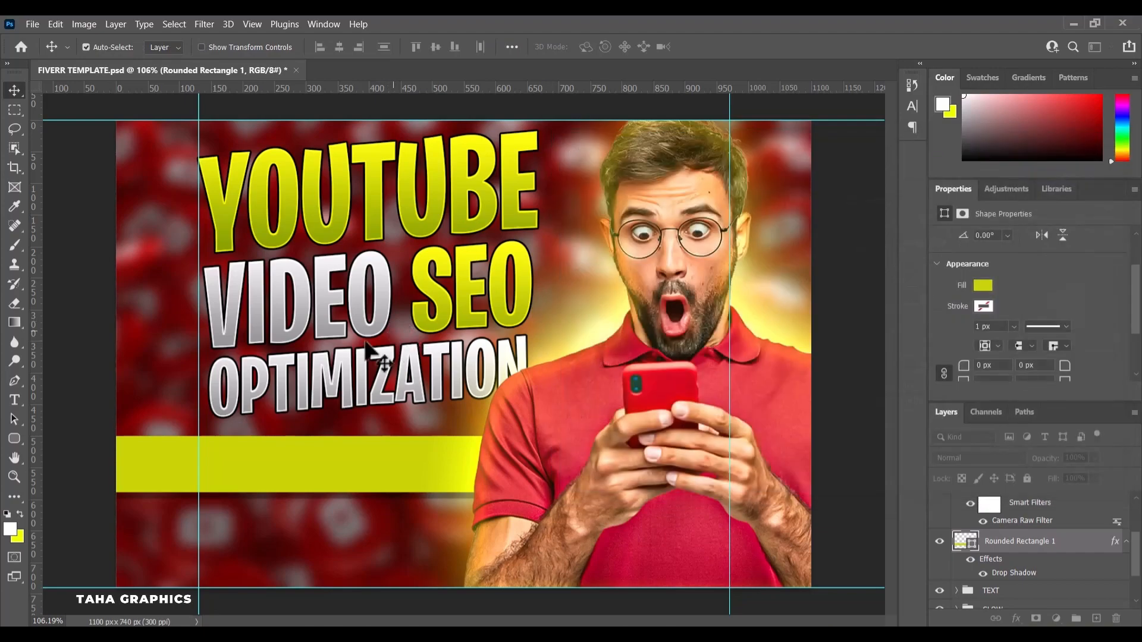
Duplicate the yellow bar with its drop shadow straight below the original, leaving a narrow gap between the two.
{"action": "scroll", "coordinate": [217, 434], "scroll_direction": "up", "scroll_amount": 2}
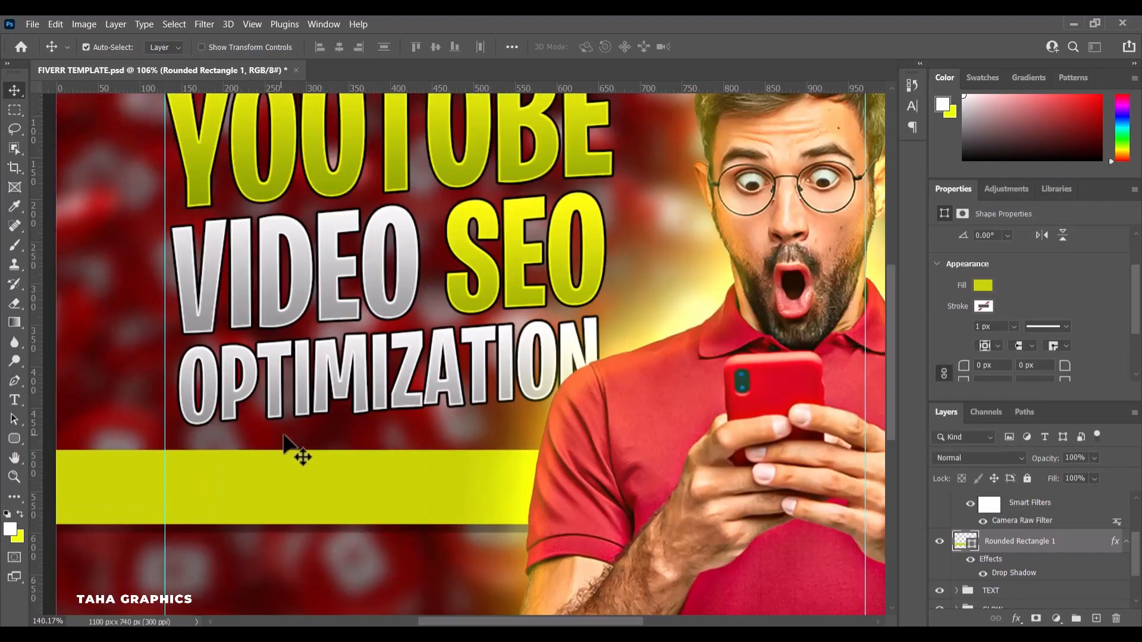
{"action": "scroll", "coordinate": [294, 451], "scroll_direction": "up", "scroll_amount": 2}
{"action": "scroll", "coordinate": [351, 308], "scroll_direction": "down", "scroll_amount": 1}
{"action": "left_click_drag", "start_coordinate": [377, 340], "coordinate": [382, 440]}
{"action": "scroll", "coordinate": [349, 416], "scroll_direction": "down", "scroll_amount": 2}
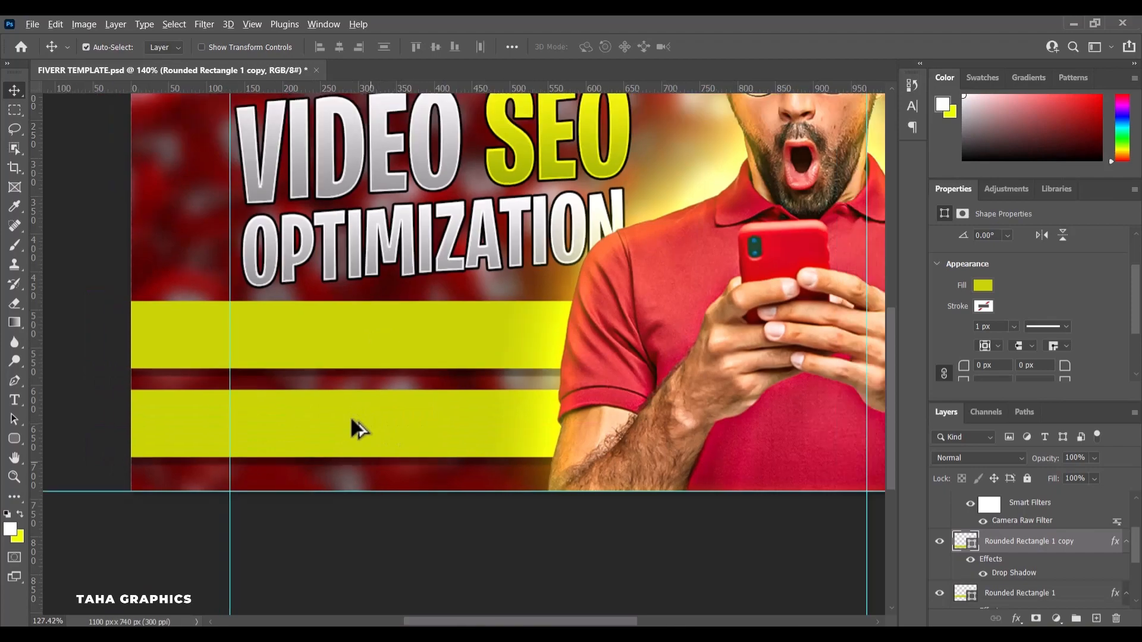
{"action": "scroll", "coordinate": [334, 333], "scroll_direction": "up", "scroll_amount": 1}
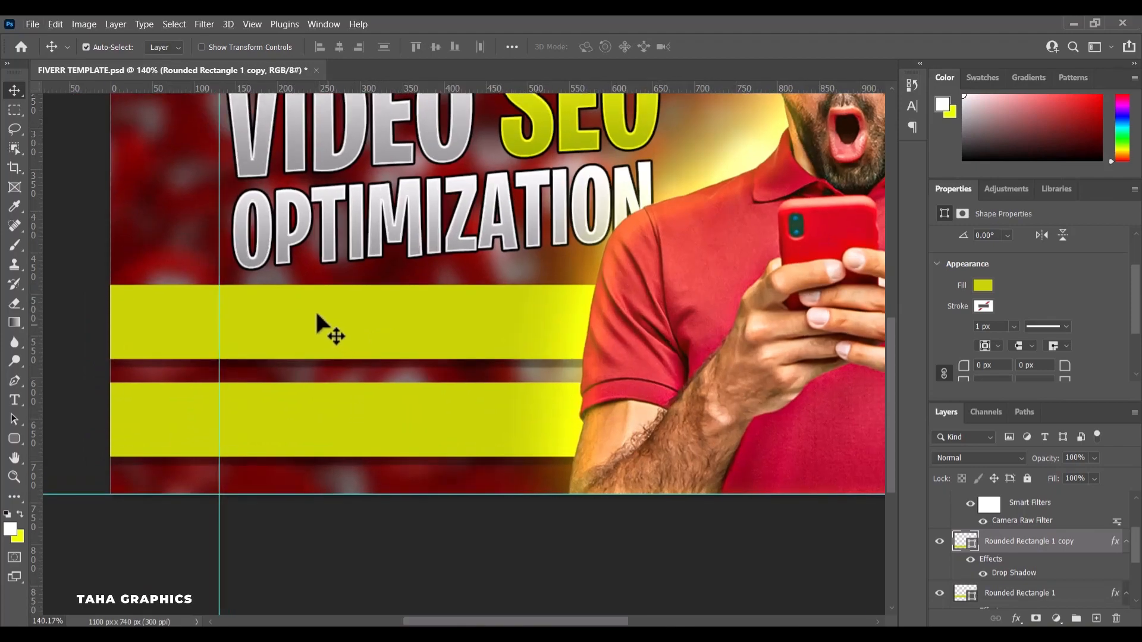
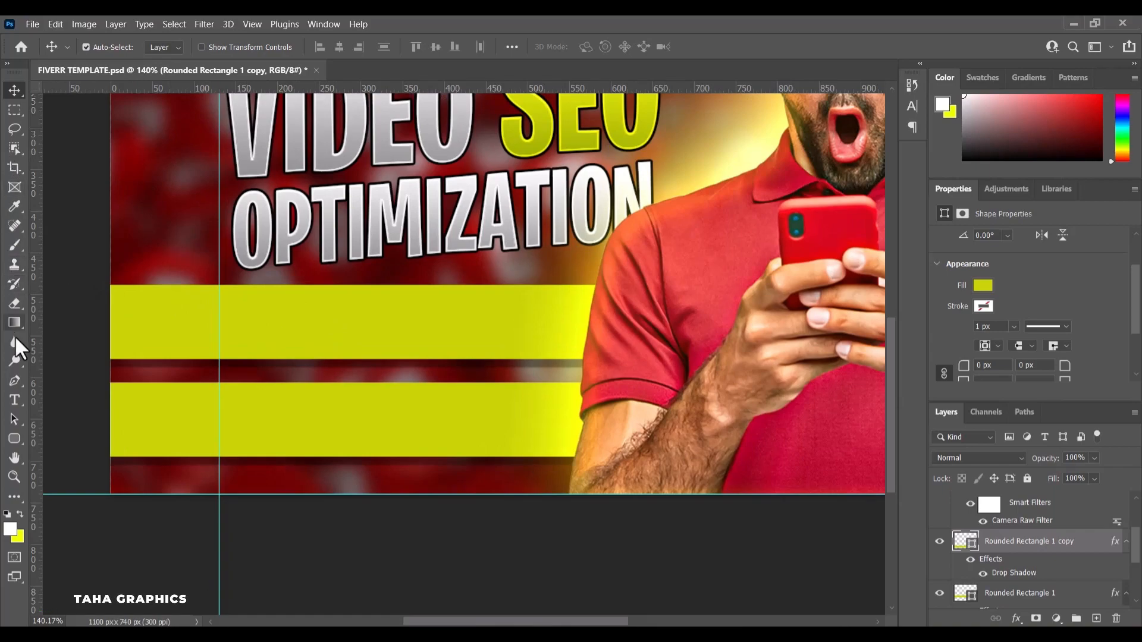
Add a new text layer reading TITLE TAG in the empty background area beside the word OPTIMIZATION.
{"action": "left_click", "coordinate": [19, 394]}
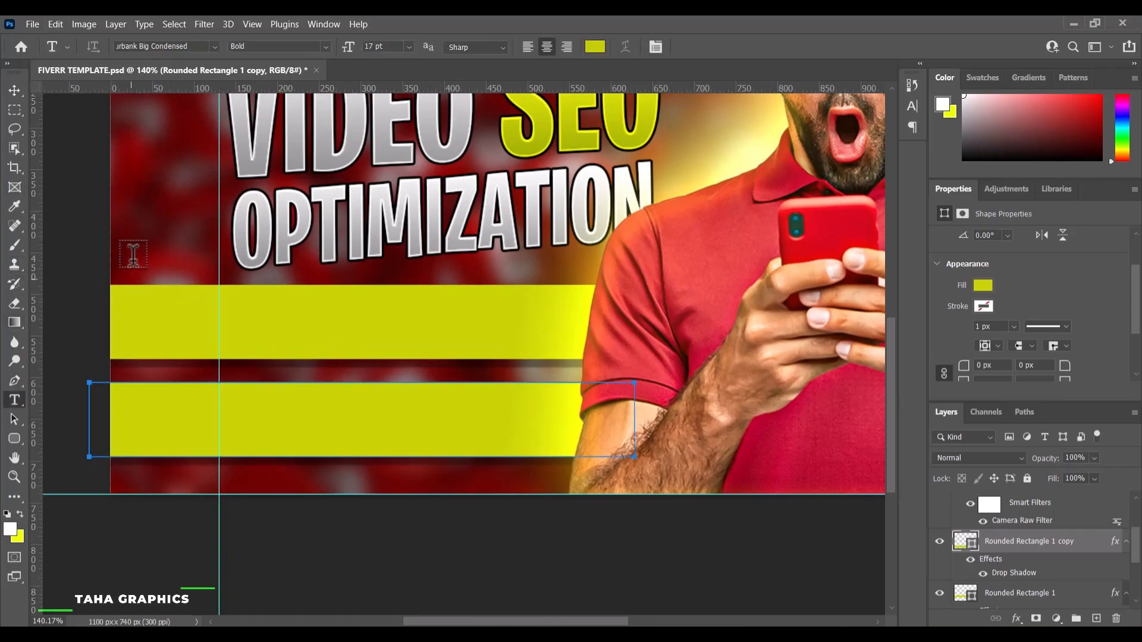
{"action": "left_click", "coordinate": [145, 229]}
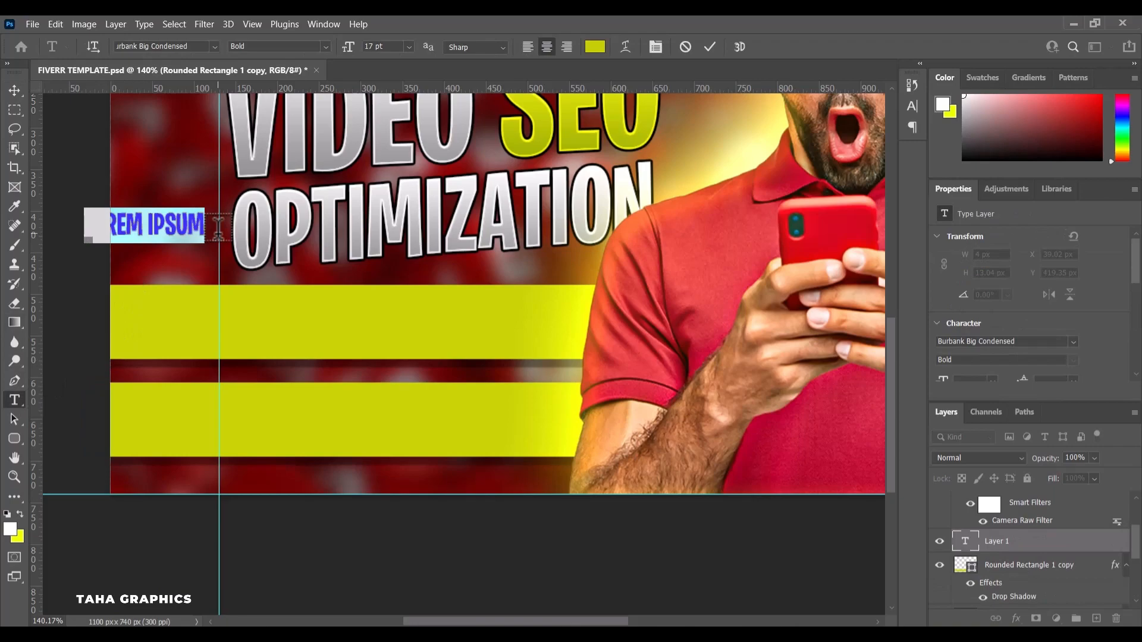
{"action": "key", "text": "Right"}
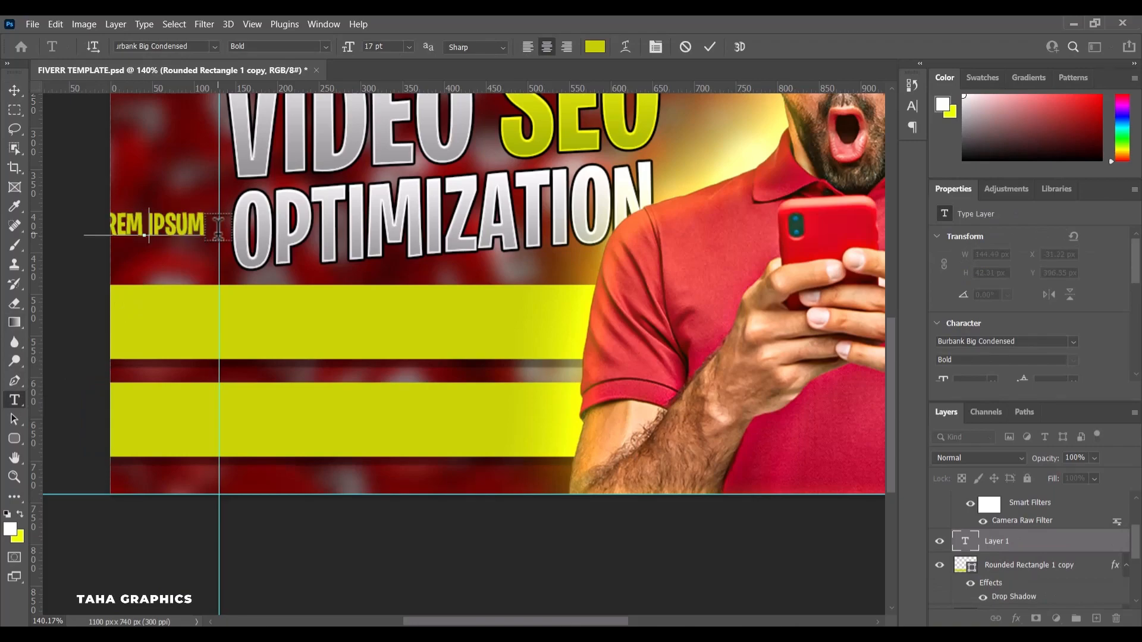
{"action": "key", "text": "ctrl+a"}
{"action": "type", "text": "TITLE"}
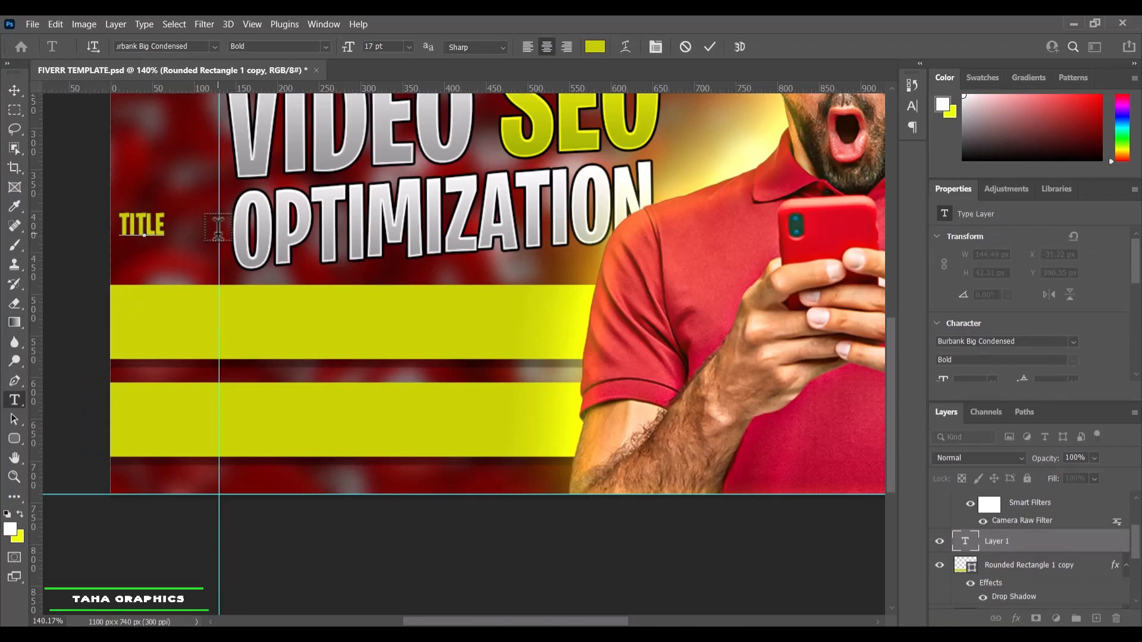
{"action": "type", "text": " T"}
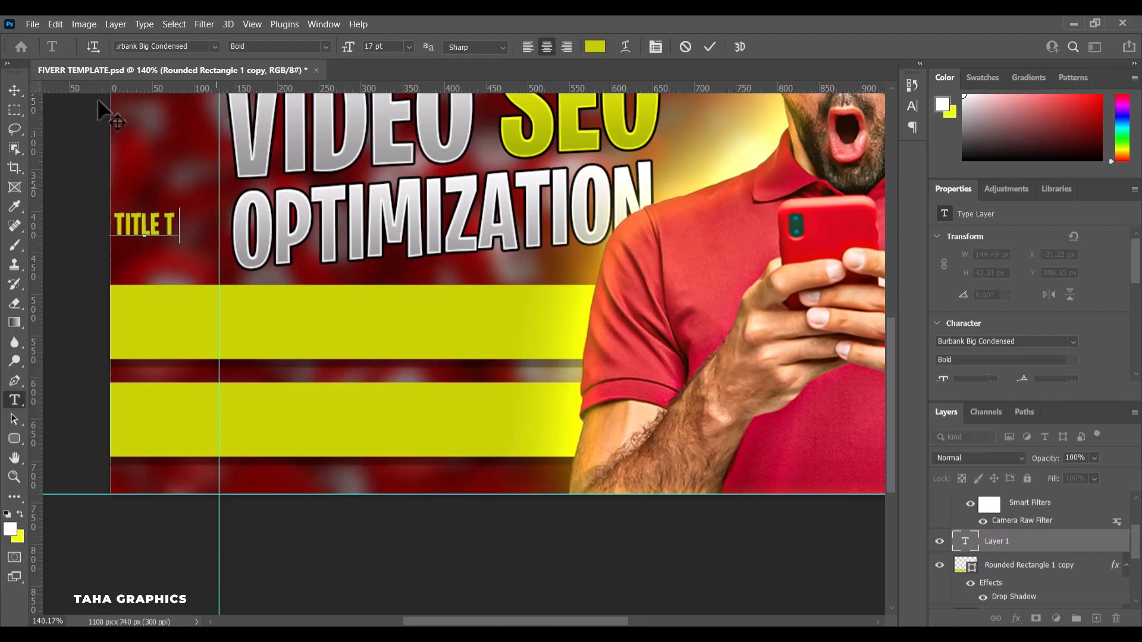
{"action": "type", "text": "AG"}
{"action": "left_click", "coordinate": [14, 90]}
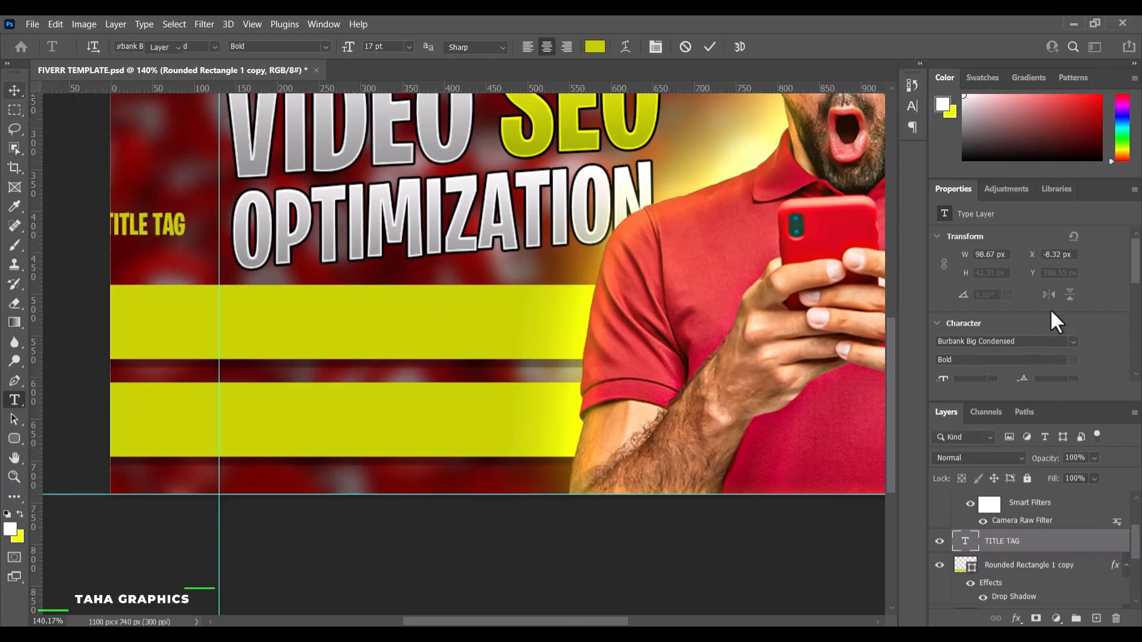
Recolor the TITLE TAG text black and move it onto the upper yellow bar.
{"action": "scroll", "coordinate": [1050, 322], "scroll_direction": "down", "scroll_amount": 3}
{"action": "left_click", "coordinate": [1050, 348]}
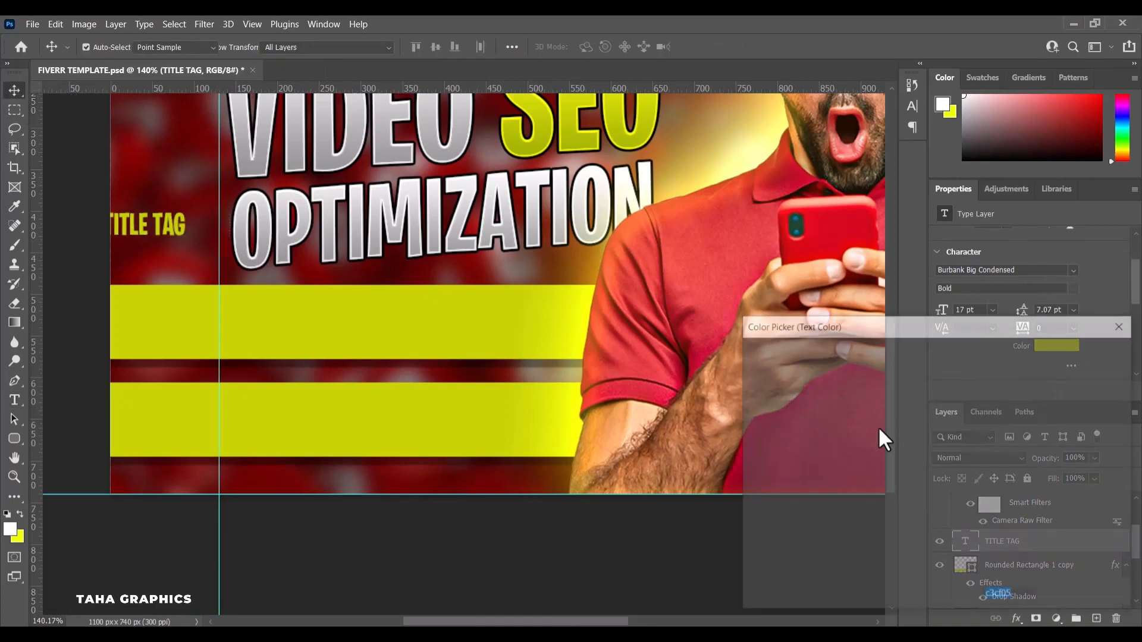
{"action": "left_click", "coordinate": [747, 547]}
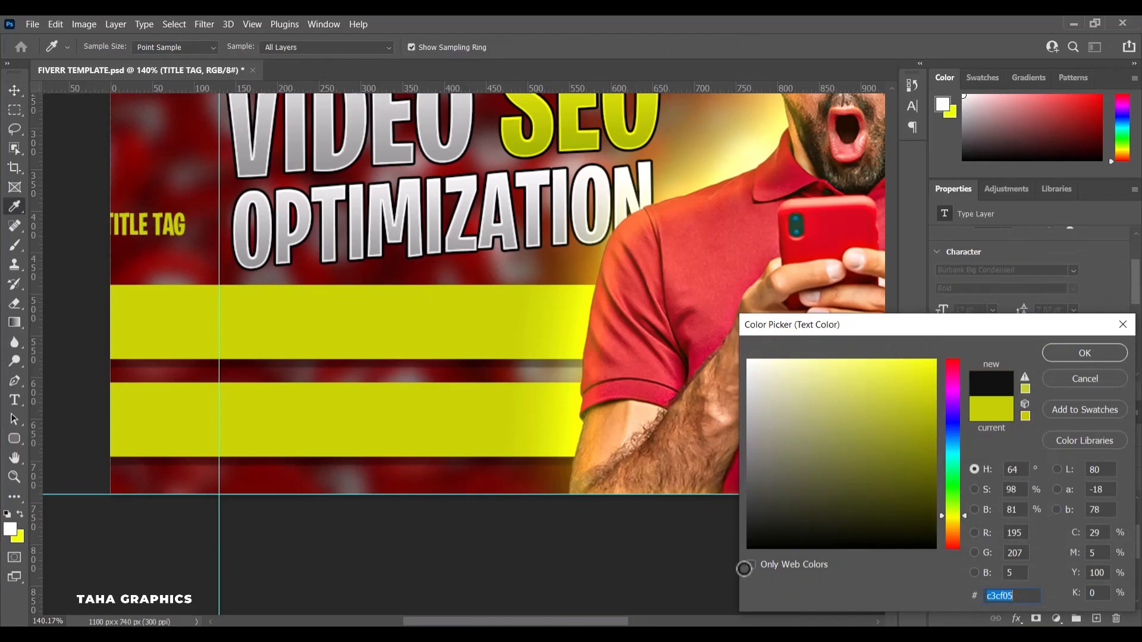
{"action": "left_click", "coordinate": [1064, 352]}
{"action": "left_click_drag", "start_coordinate": [173, 238], "coordinate": [408, 342]}
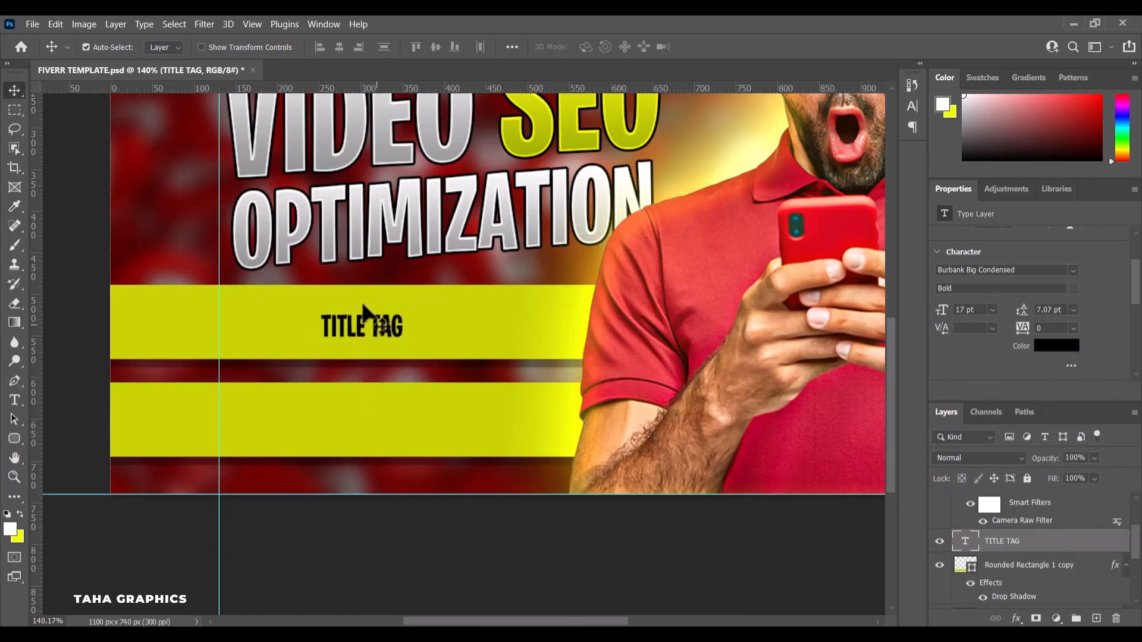
Change the font of the TITLE TAG text to Montserrat ExtraBold.
{"action": "left_click", "coordinate": [1032, 273]}
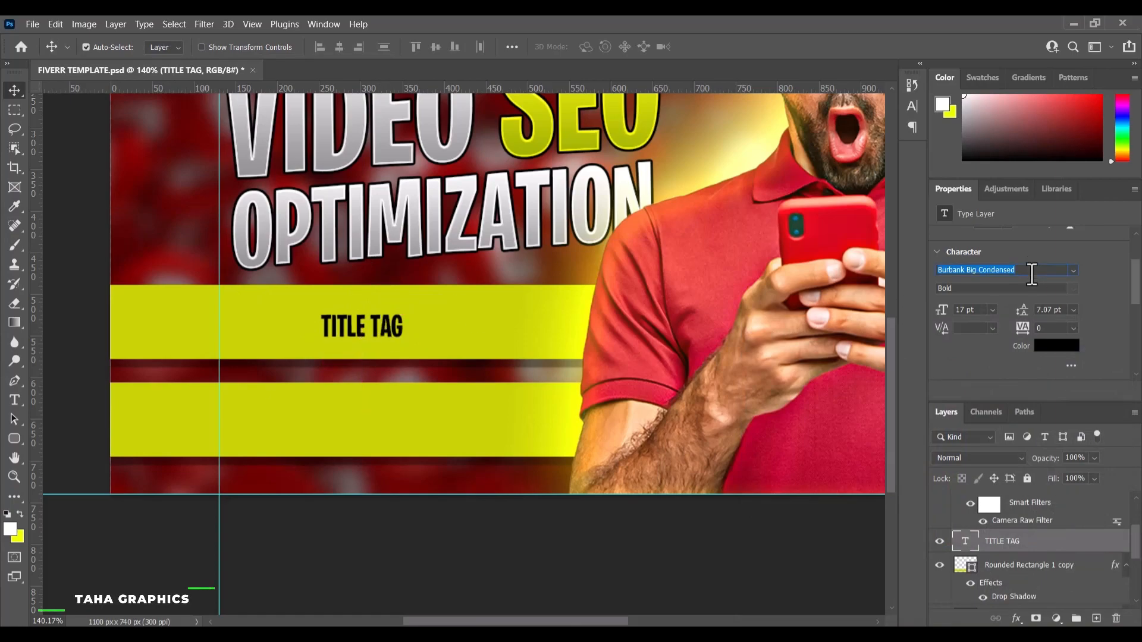
{"action": "type", "text": "MONT"}
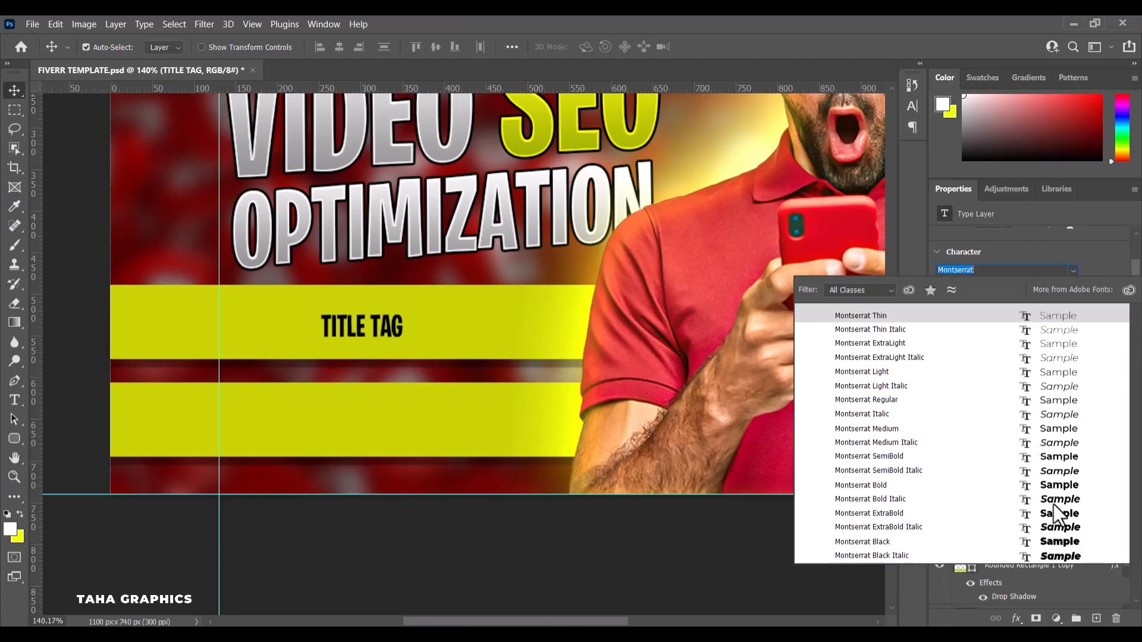
{"action": "key", "text": "Down"}
{"action": "key", "text": "Down"}
{"action": "key", "text": "Down"}
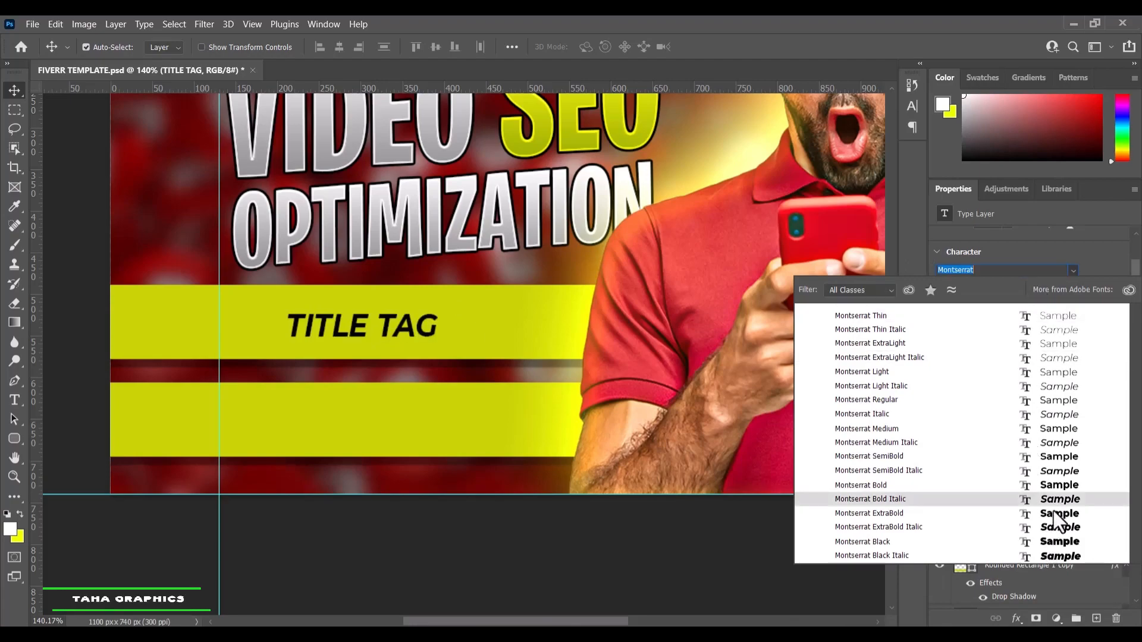
{"action": "left_click", "coordinate": [1055, 513]}
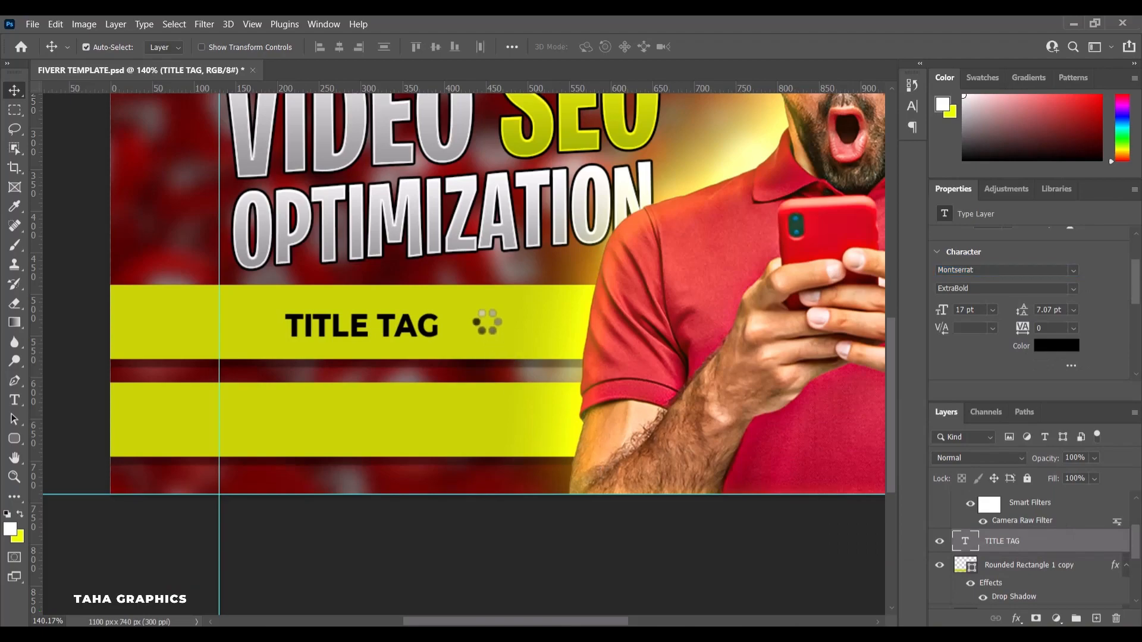
Scale the TITLE TAG text proportionally to about 227%, with its left edge on the vertical guide.
{"action": "key", "text": "ctrl+t"}
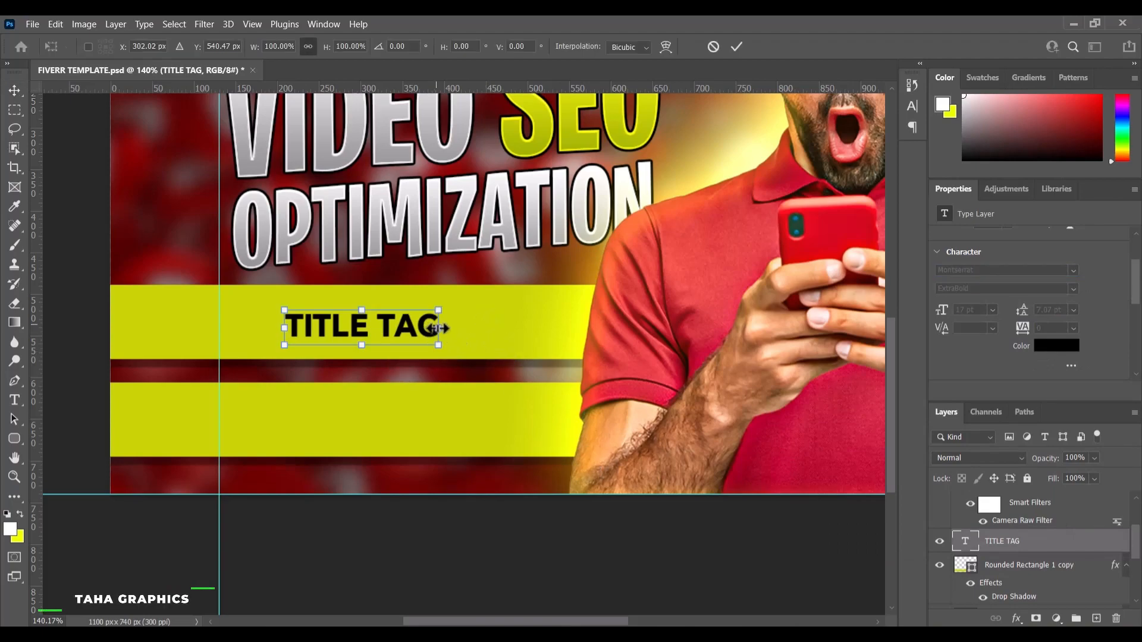
{"action": "left_click_drag", "start_coordinate": [450, 329], "coordinate": [571, 339]}
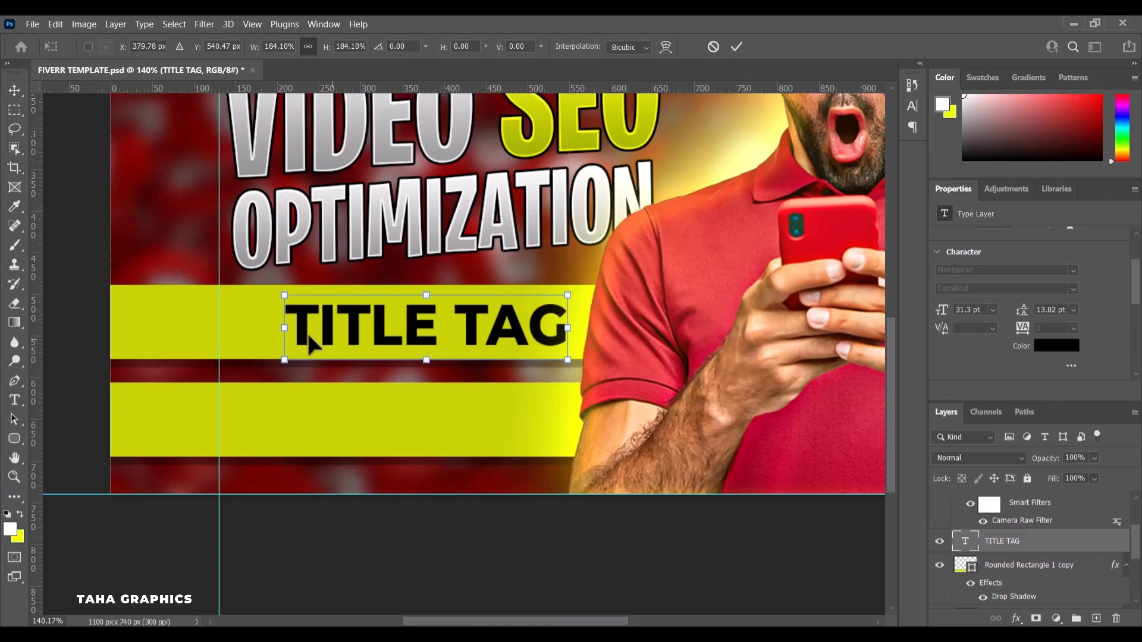
{"action": "left_click_drag", "start_coordinate": [280, 327], "coordinate": [219, 330]}
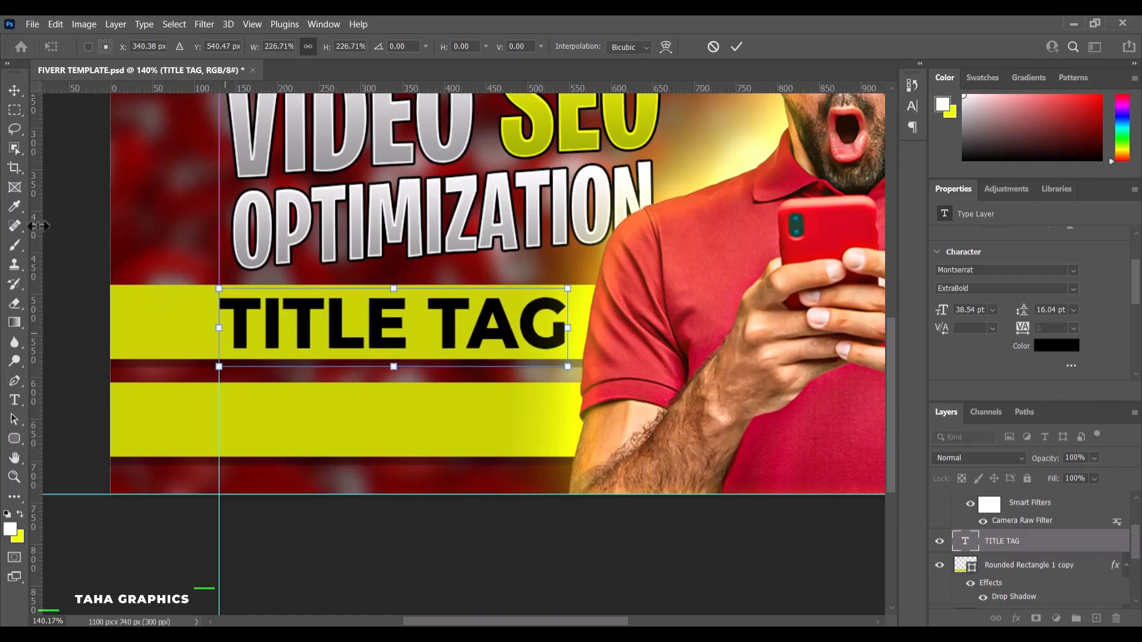
{"action": "left_click", "coordinate": [12, 91]}
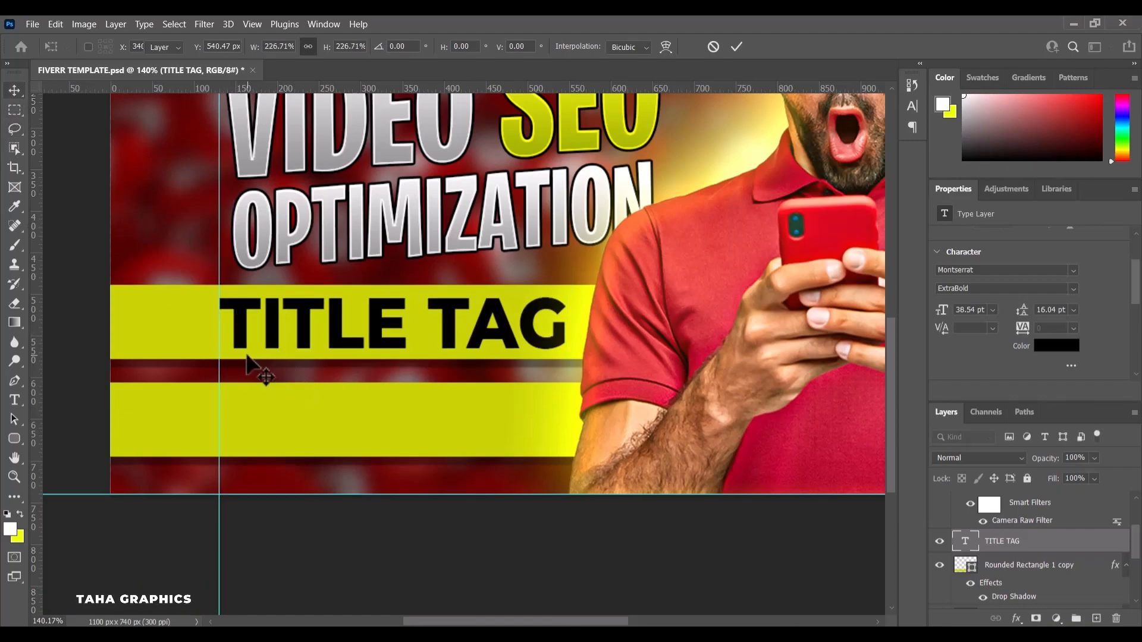
Align the vertical centers of the TITLE TAG text and the upper yellow bar, and deselect both layers.
{"action": "left_click", "coordinate": [168, 302]}
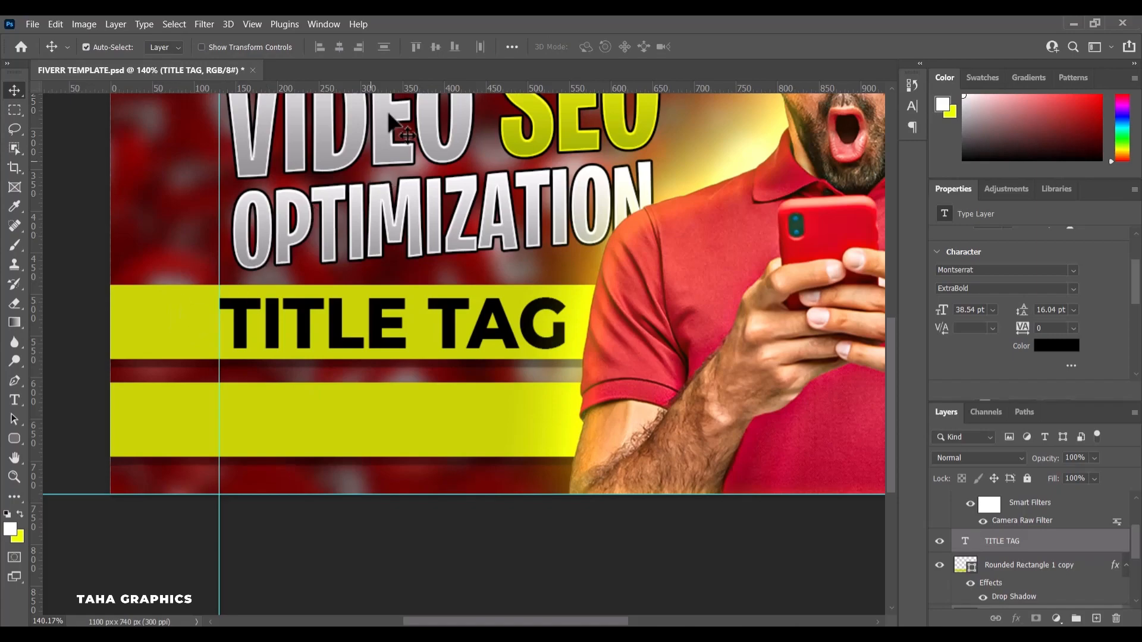
{"action": "left_click", "coordinate": [435, 47]}
{"action": "left_click", "coordinate": [409, 539]}
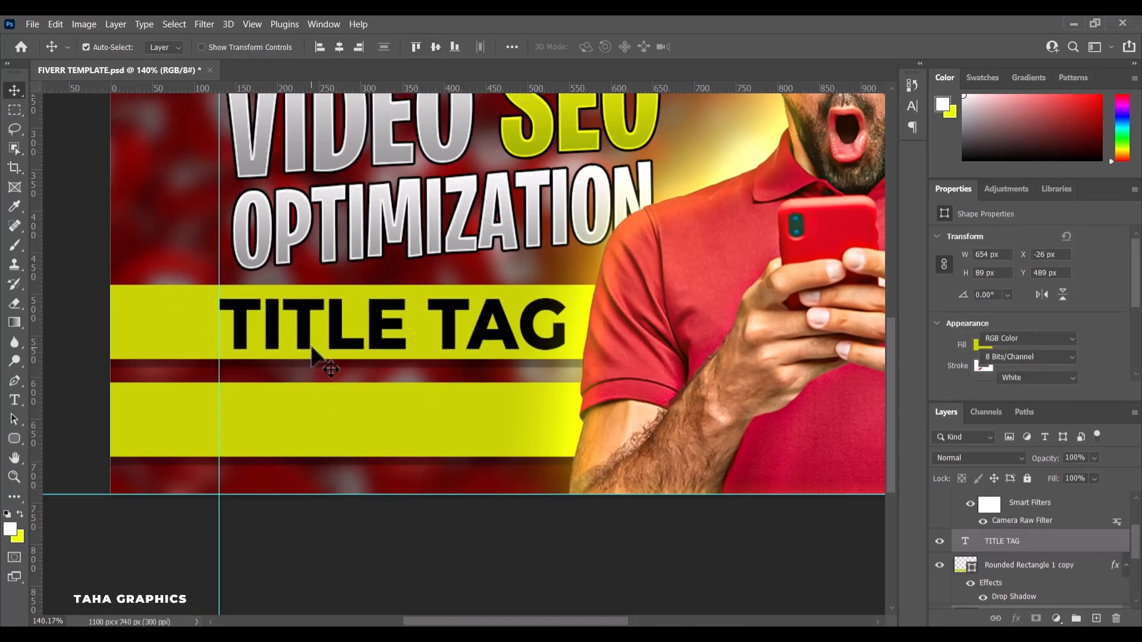
Duplicate the TITLE TAG text onto the lower yellow bar and change the copy's wording to DESCRIPTION.
{"action": "left_click_drag", "start_coordinate": [342, 344], "coordinate": [337, 427]}
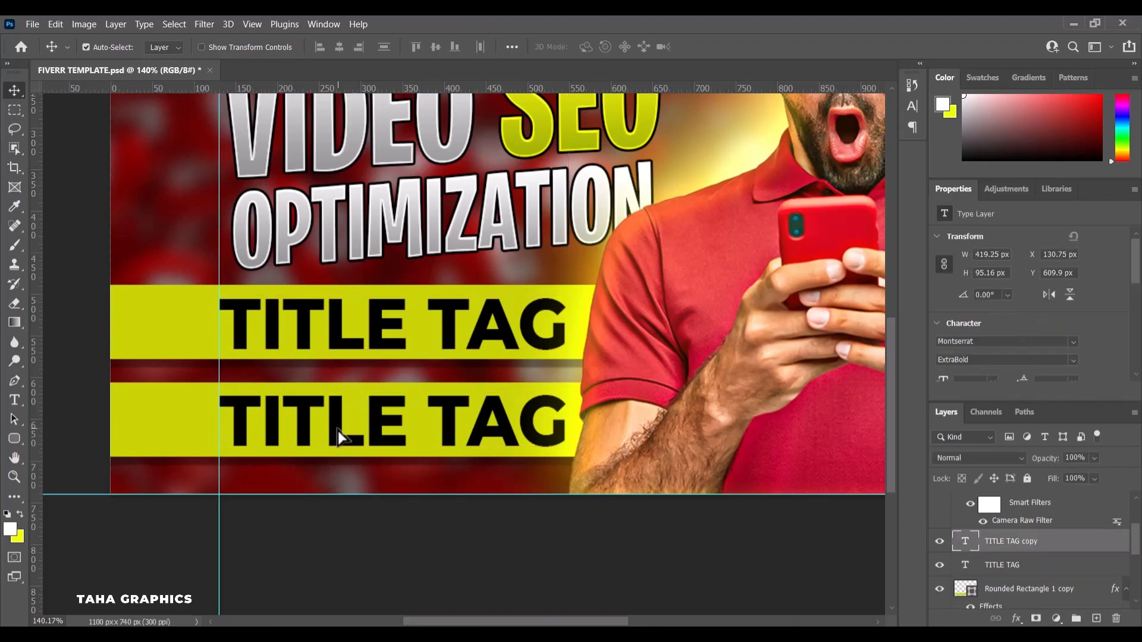
{"action": "double_click", "coordinate": [337, 428]}
{"action": "key", "text": "ctrl+h"}
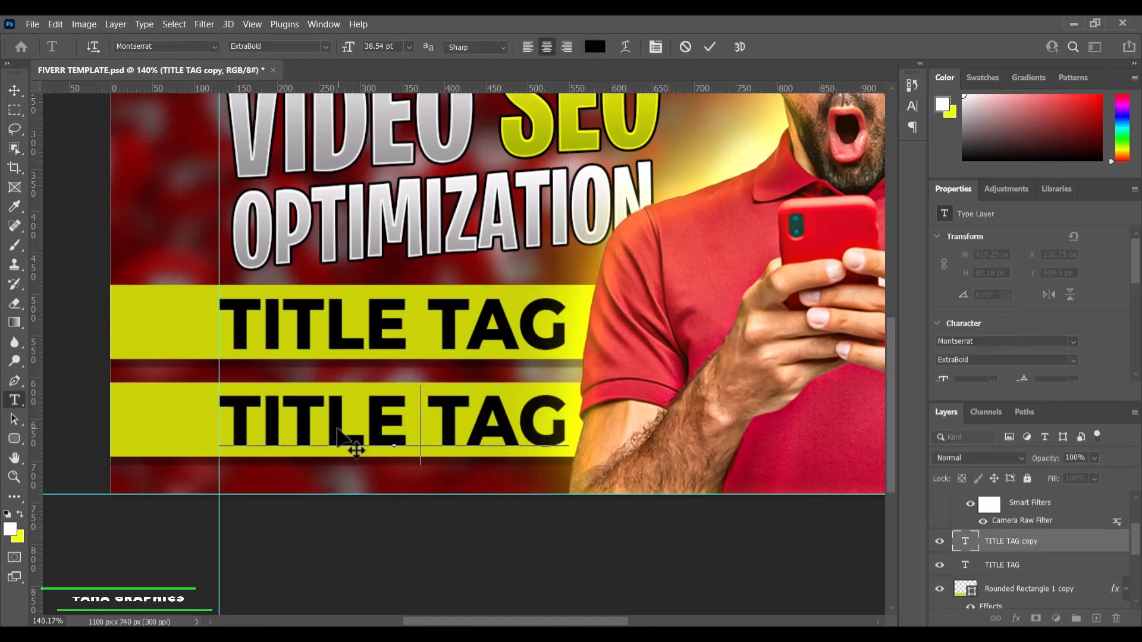
{"action": "type", "text": "DESCR"}
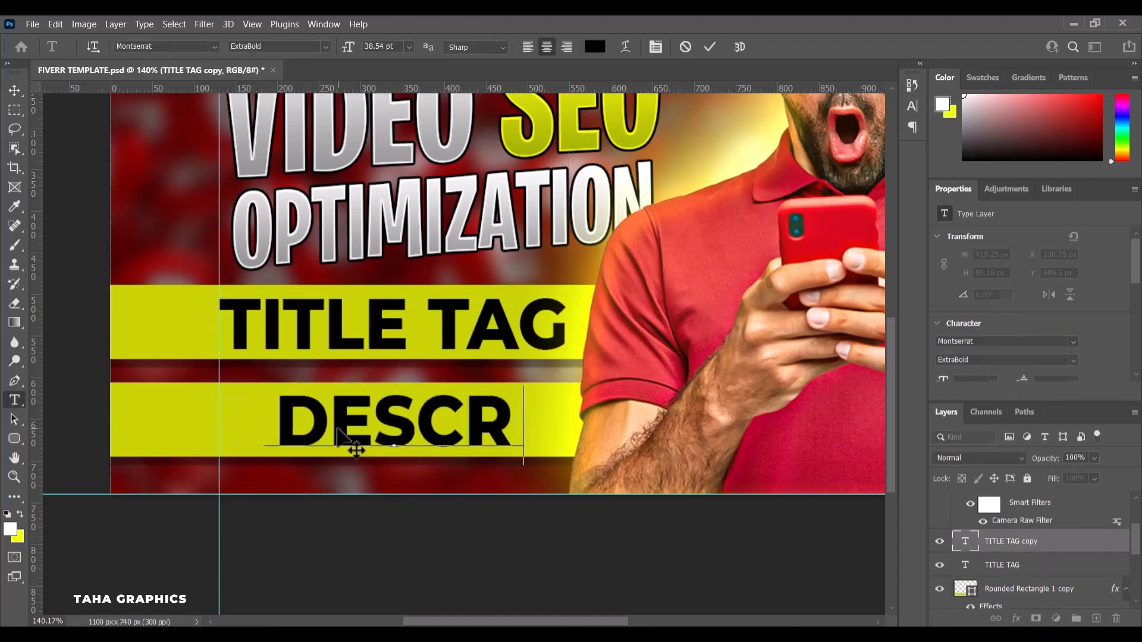
{"action": "type", "text": "IPTIO"}
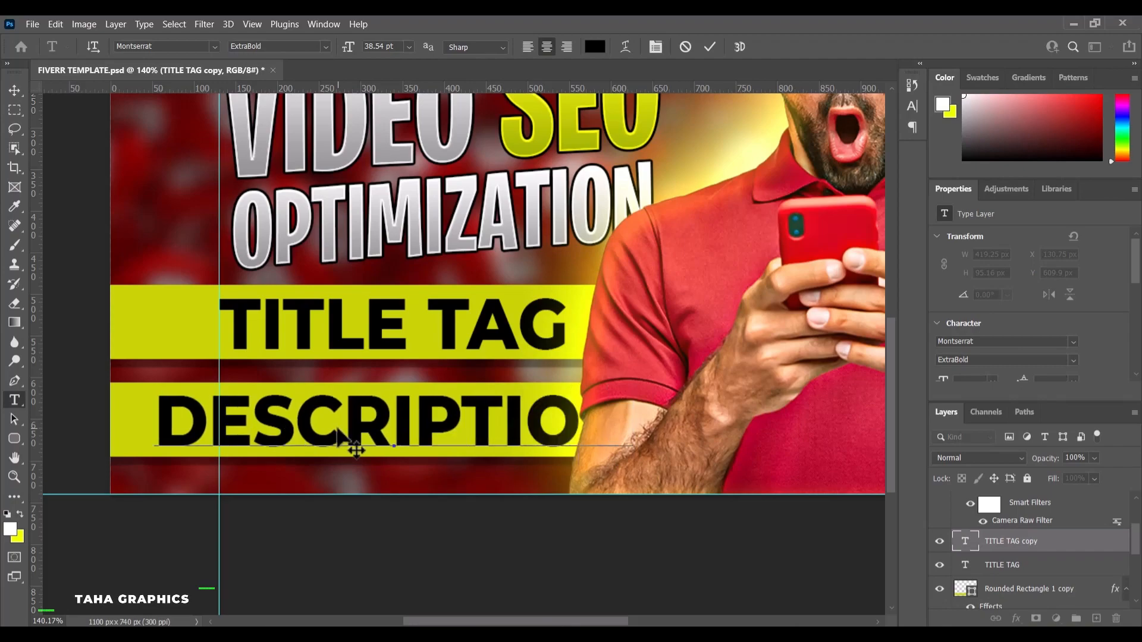
{"action": "key", "text": "ctrl+Return"}
{"action": "key", "text": "v"}
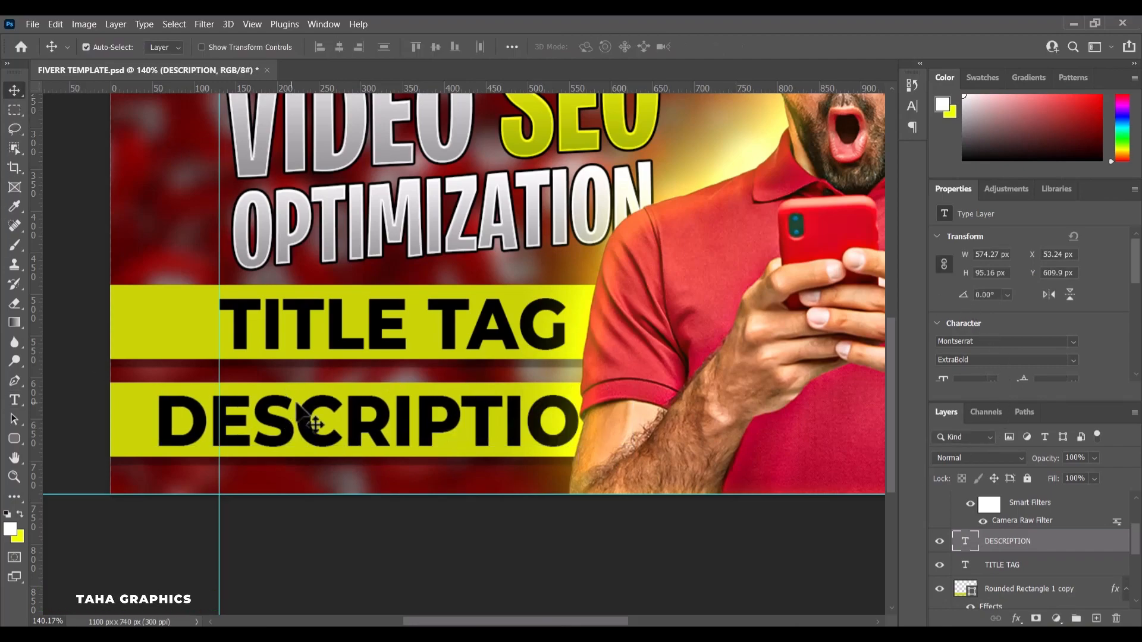
Scale the DESCRIPTION text proportionally to about 73%, spanning from the vertical guide to the right end of TITLE TAG.
{"action": "key", "text": "ctrl+t"}
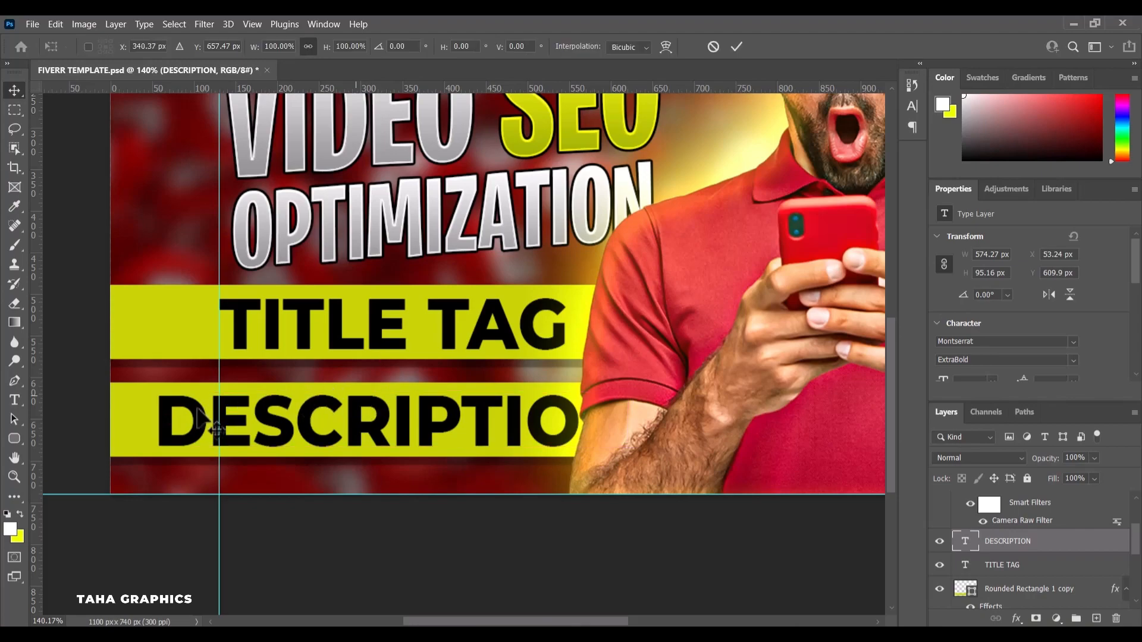
{"action": "left_click_drag", "start_coordinate": [154, 426], "coordinate": [219, 423]}
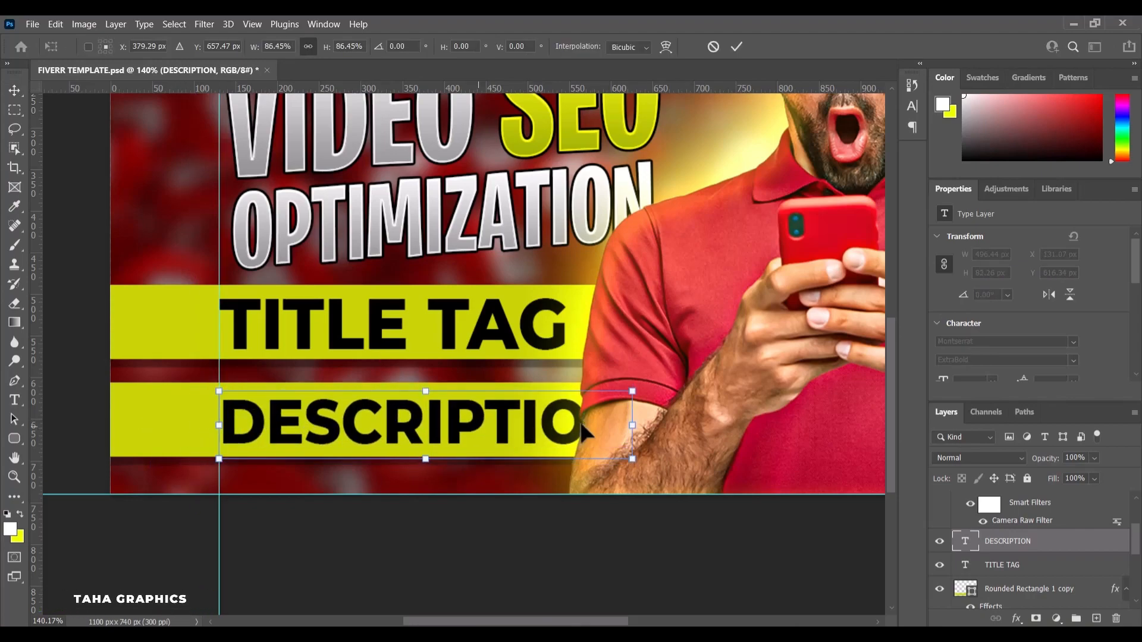
{"action": "left_click_drag", "start_coordinate": [633, 427], "coordinate": [569, 429]}
{"action": "key", "text": "Return"}
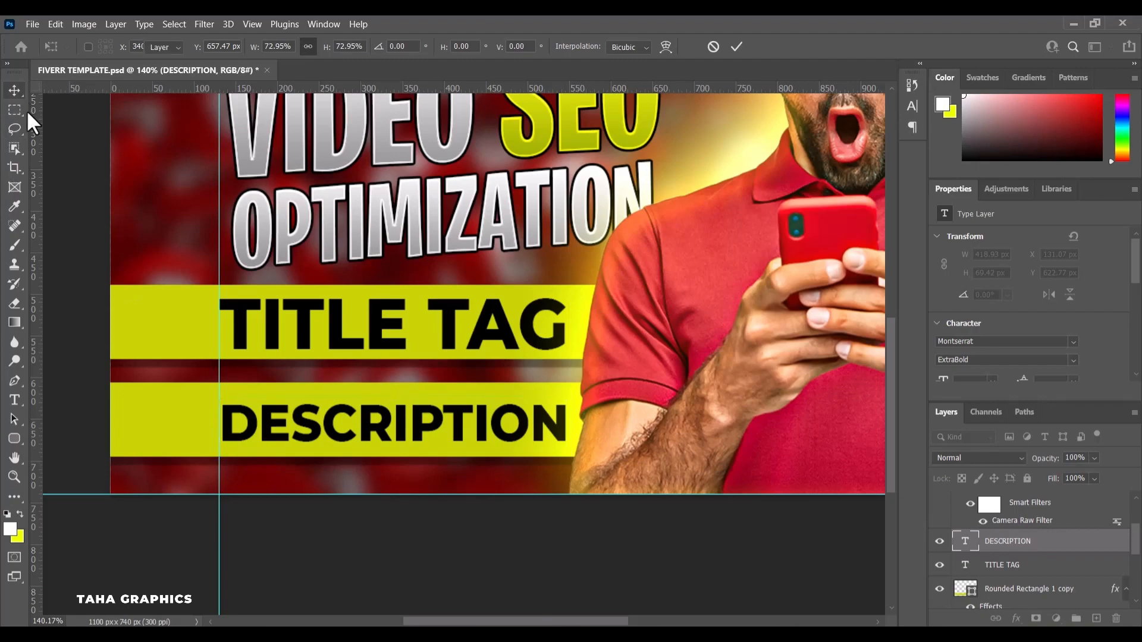
Align the vertical centers of the DESCRIPTION text and the lower yellow bar, and deselect both layers.
{"action": "left_click", "coordinate": [157, 411]}
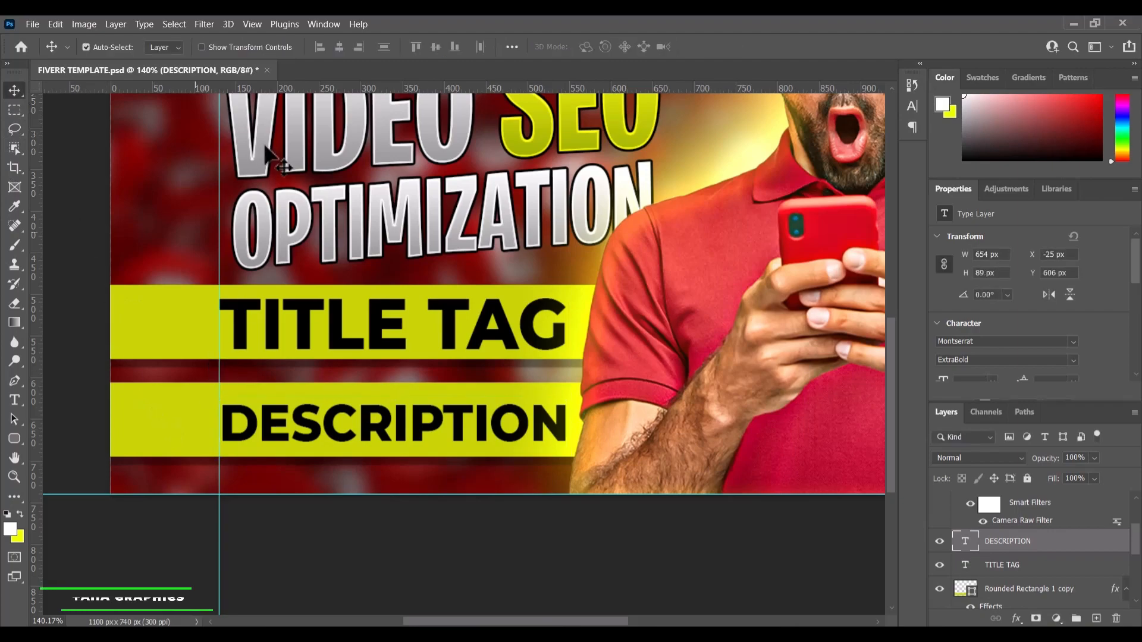
{"action": "left_click", "coordinate": [436, 48]}
{"action": "left_click", "coordinate": [345, 513]}
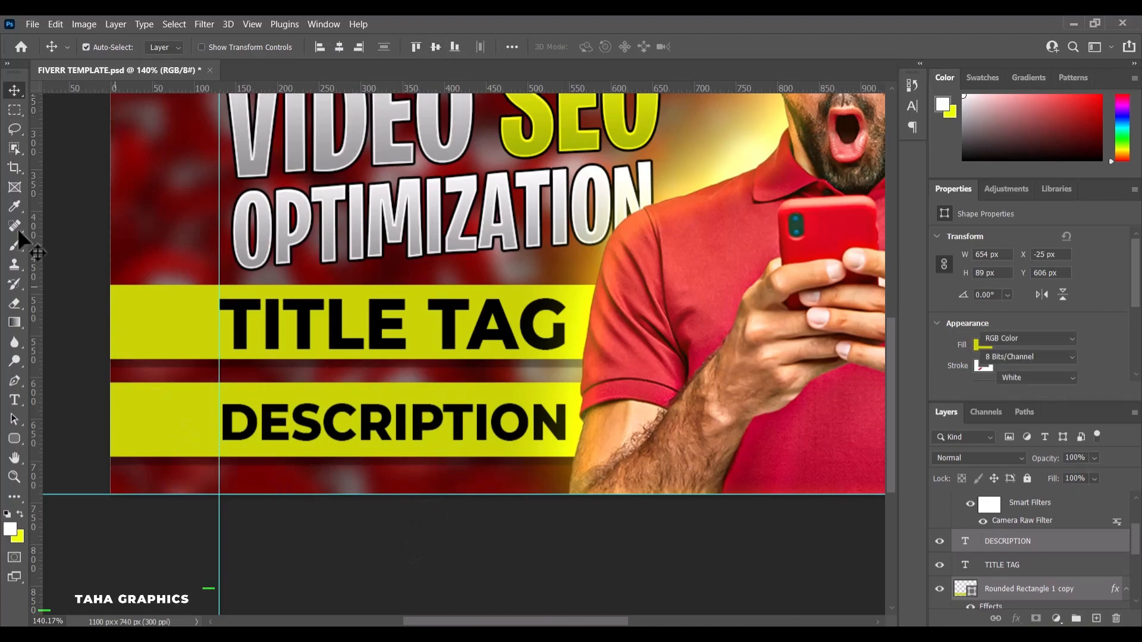
Draw a black ellipse of about 54 by 54 px on the upper yellow bar before the TITLE TAG text.
{"action": "left_click", "coordinate": [8, 443]}
{"action": "right_click", "coordinate": [18, 434]}
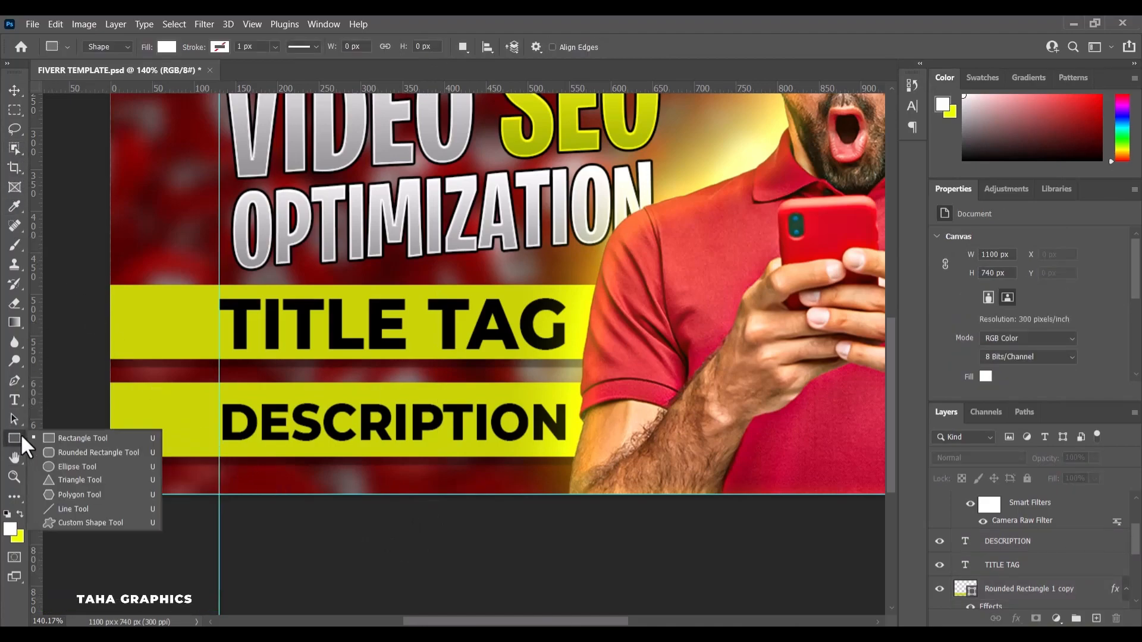
{"action": "left_click", "coordinate": [43, 468]}
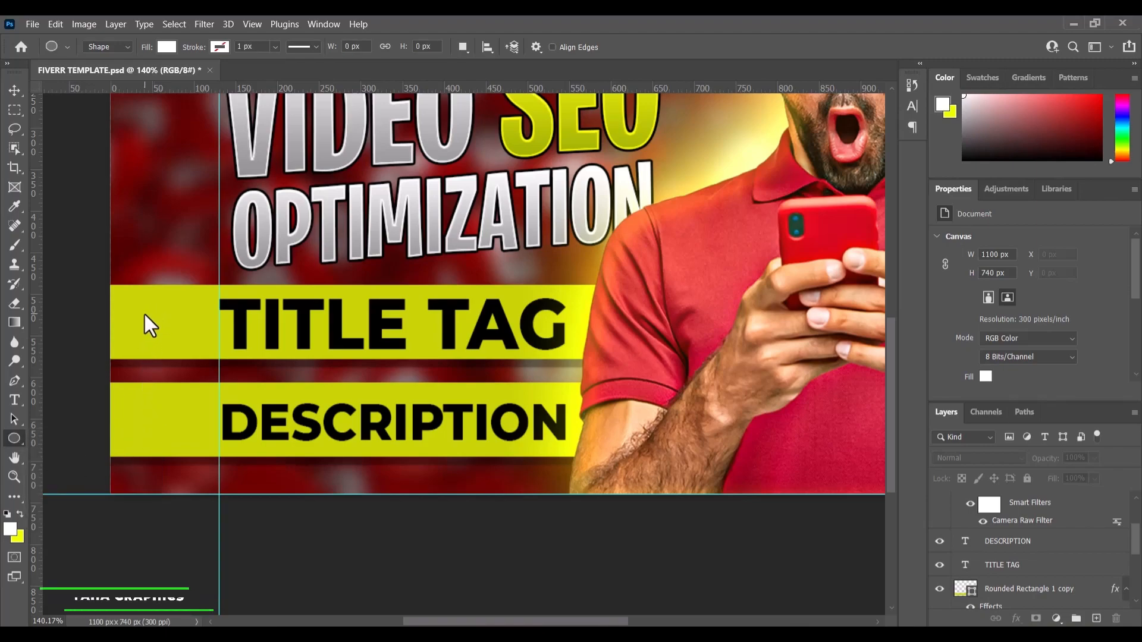
{"action": "left_click", "coordinate": [167, 47]}
{"action": "left_click", "coordinate": [72, 126]}
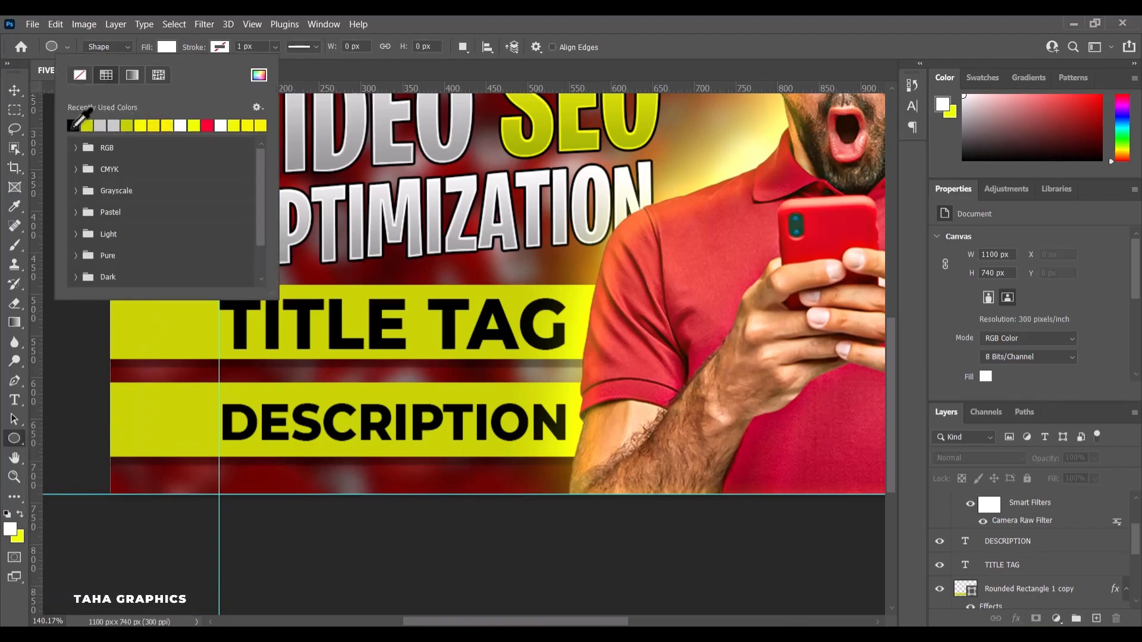
{"action": "left_click", "coordinate": [50, 438]}
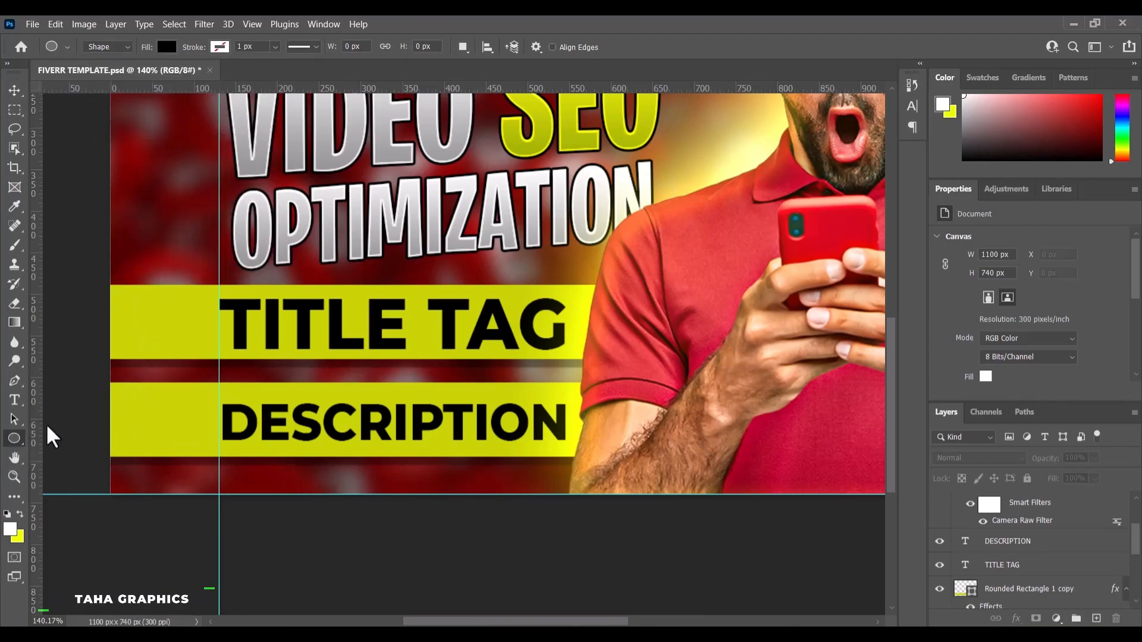
{"action": "left_click_drag", "start_coordinate": [173, 345], "coordinate": [214, 375]}
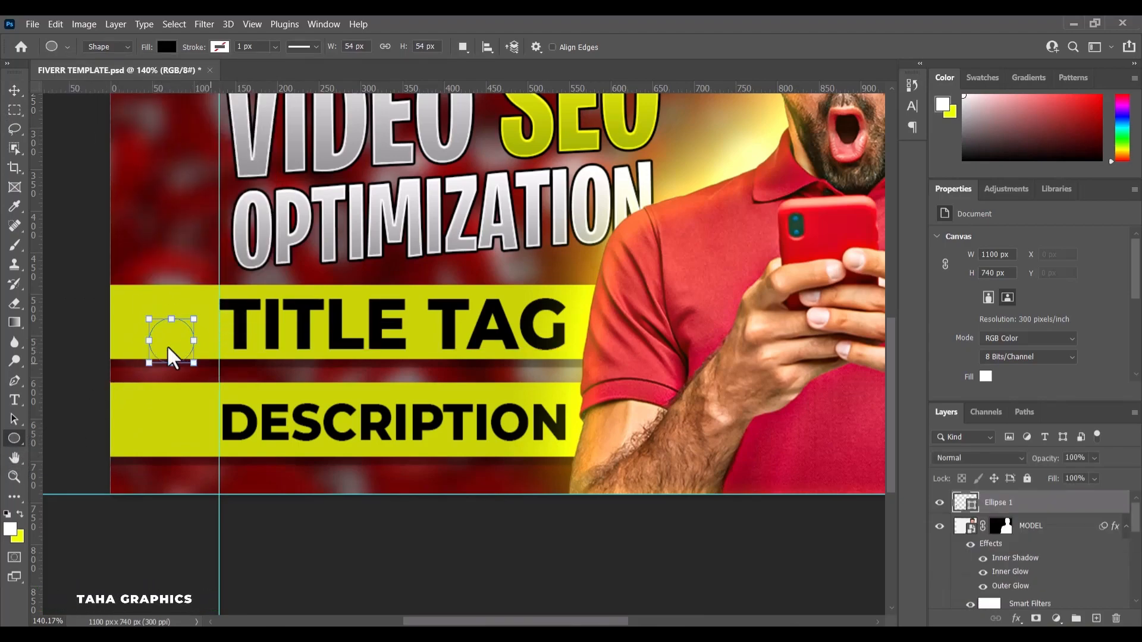
Move the black circle up within the upper yellow bar, align their vertical centers, and deselect both layers.
{"action": "left_click", "coordinate": [14, 90]}
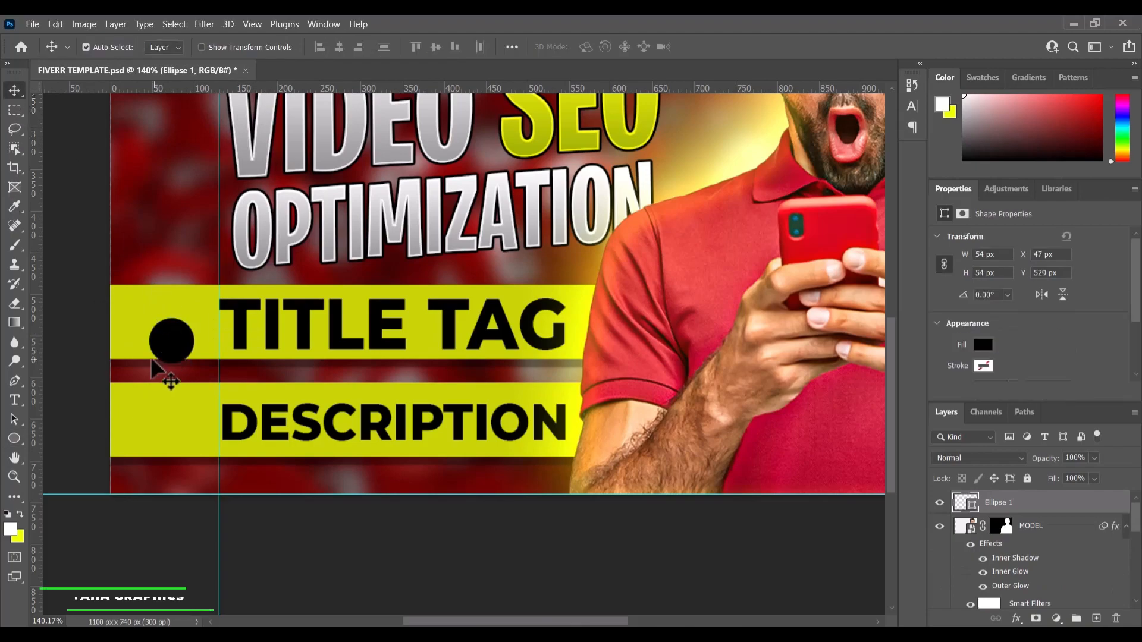
{"action": "scroll", "coordinate": [160, 372], "scroll_direction": "up", "scroll_amount": 2}
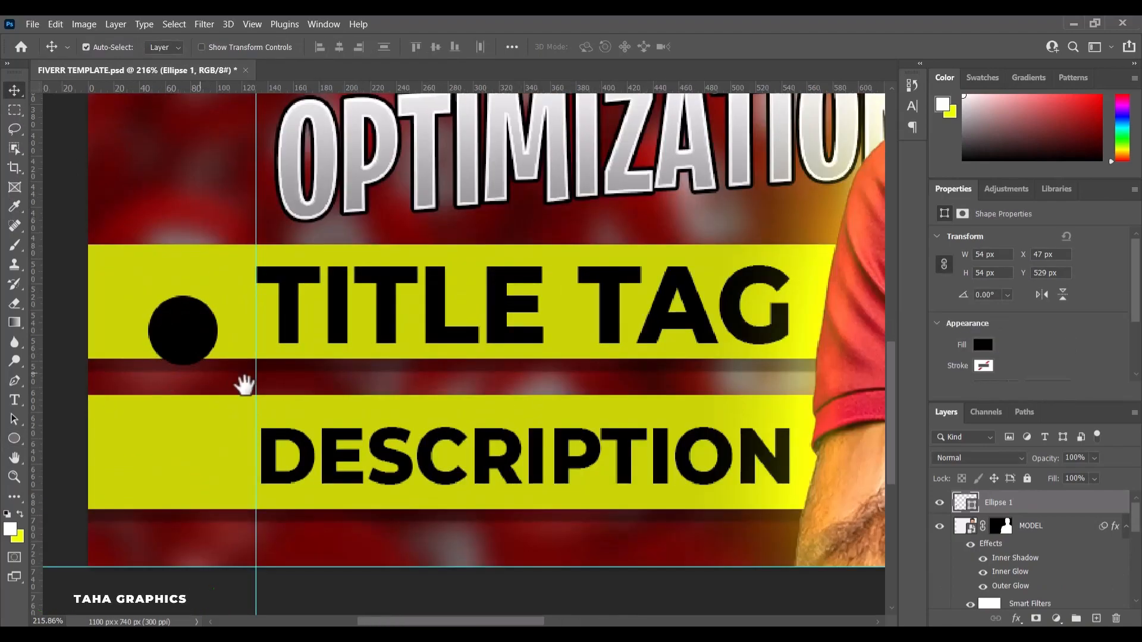
{"action": "scroll", "coordinate": [246, 381], "scroll_direction": "right", "scroll_amount": 3}
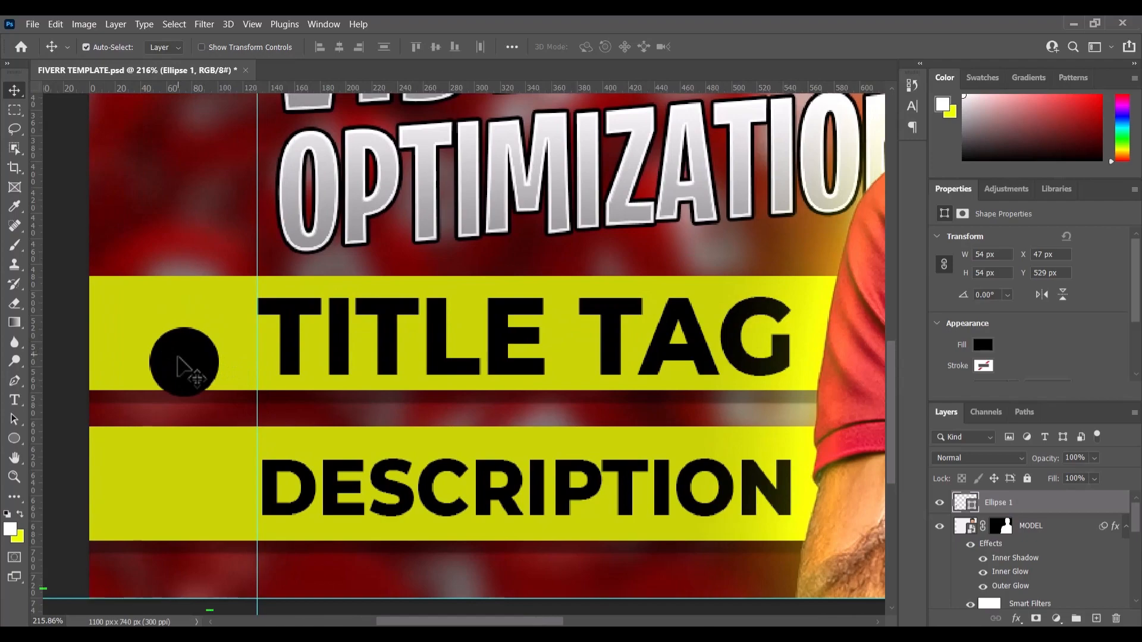
{"action": "left_click_drag", "start_coordinate": [184, 369], "coordinate": [173, 342]}
{"action": "left_click", "coordinate": [128, 344]}
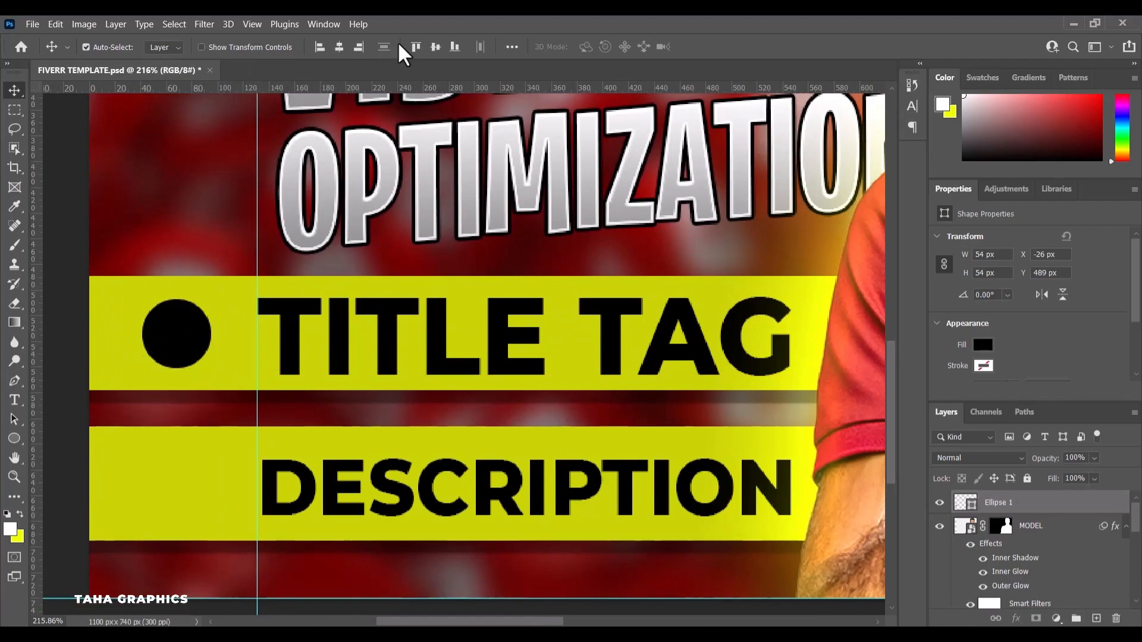
{"action": "left_click", "coordinate": [83, 322]}
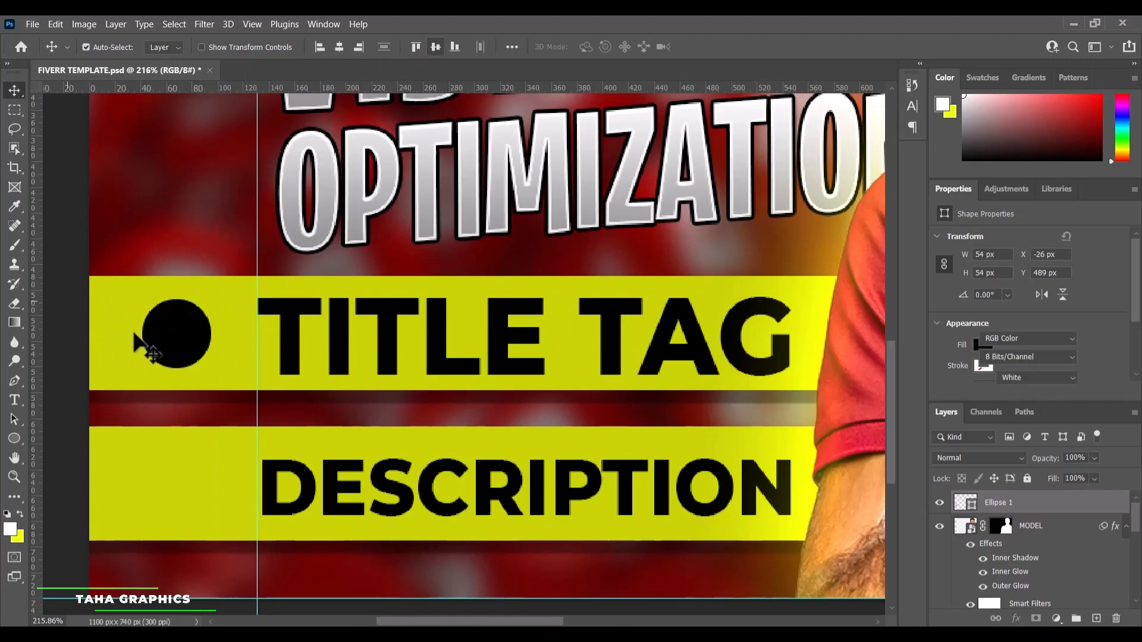
Duplicate the black circle onto the lower yellow bar, align the copy's vertical center with that bar, and deselect.
{"action": "left_click_drag", "start_coordinate": [178, 339], "coordinate": [172, 493]}
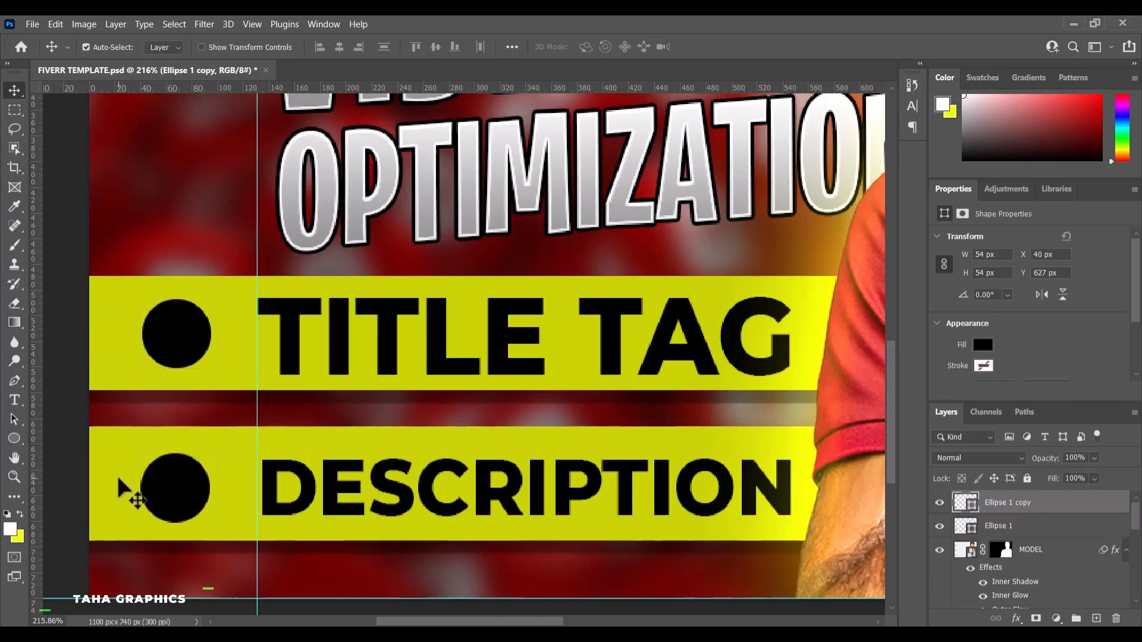
{"action": "left_click", "coordinate": [435, 46]}
{"action": "left_click", "coordinate": [60, 393]}
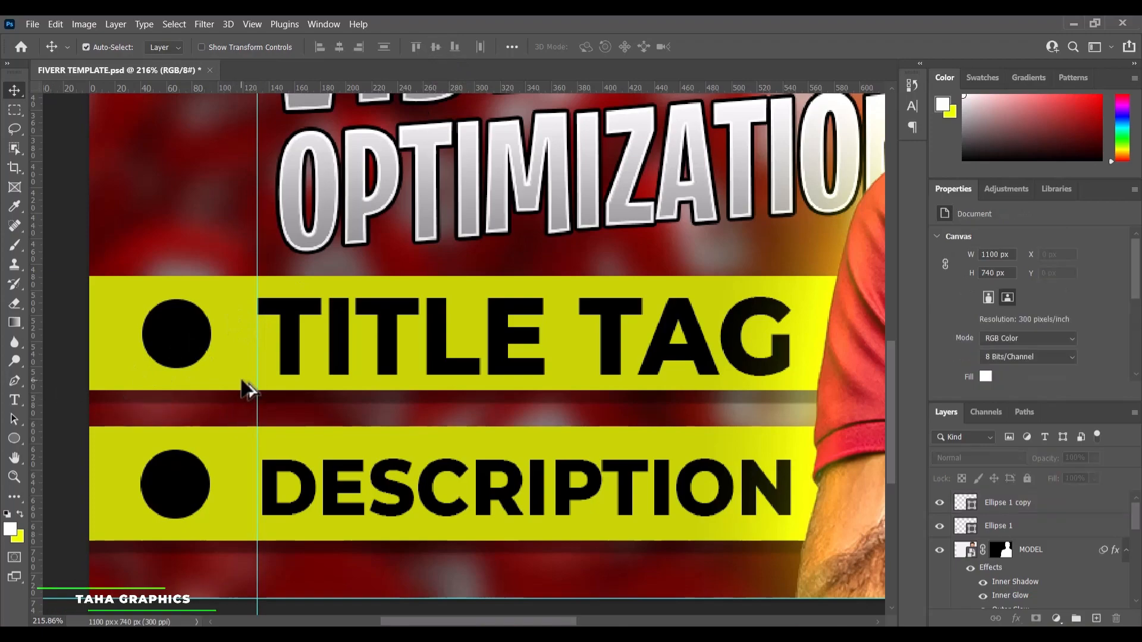
Place the YOUTUBE image from the GIG MATERIALS folder on the canvas, scaled to about 5.38%.
{"action": "key", "text": "ctrl+0"}
{"action": "key", "text": "ctrl+minus"}
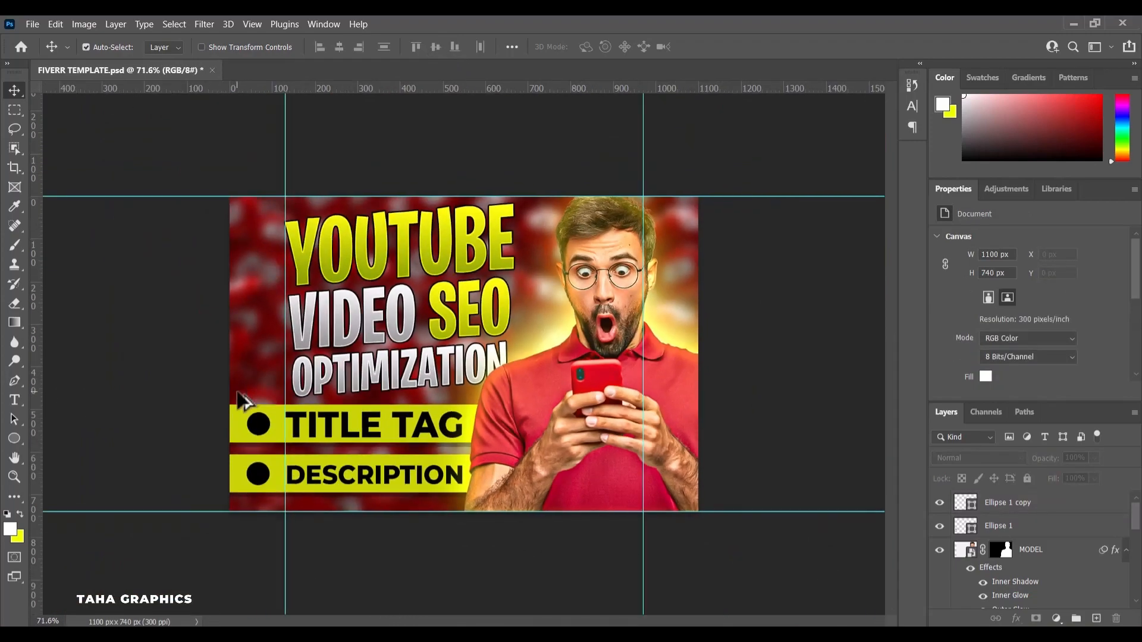
{"action": "key", "text": "ctrl+plus"}
{"action": "key", "text": "ctrl+plus"}
{"action": "key", "text": "ctrl+plus"}
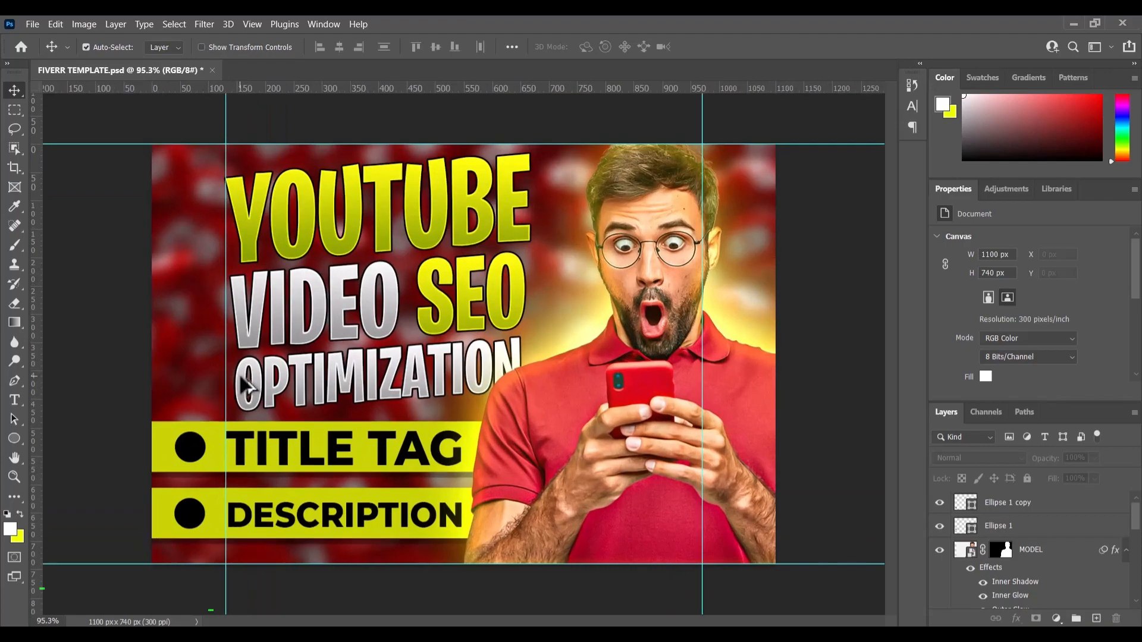
{"action": "left_click", "coordinate": [381, 586]}
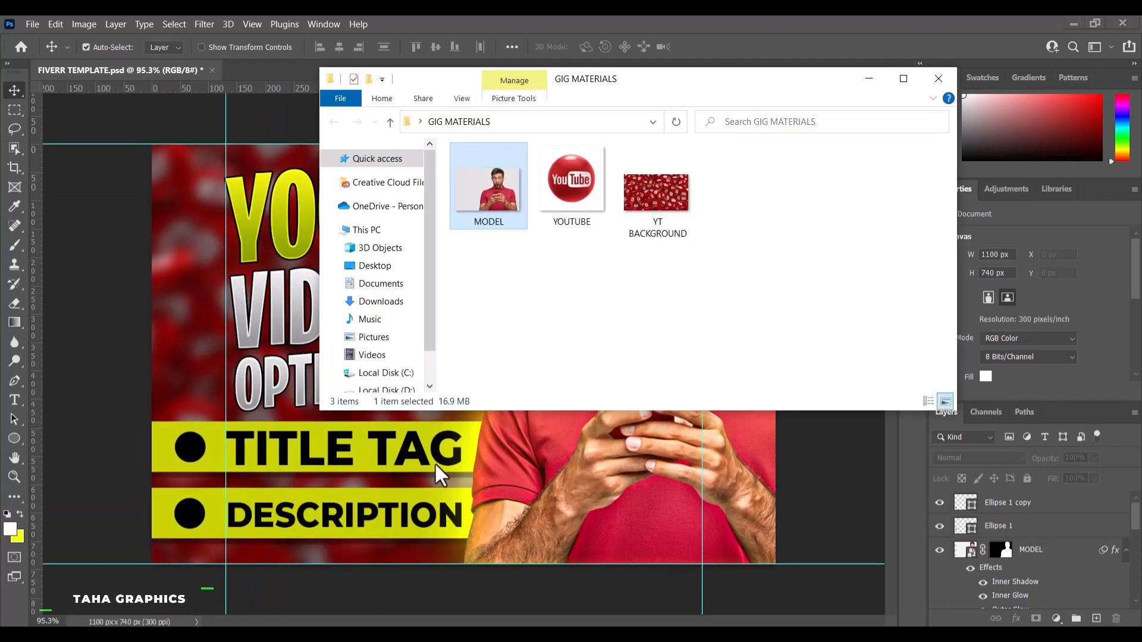
{"action": "left_click_drag", "start_coordinate": [589, 196], "coordinate": [250, 556]}
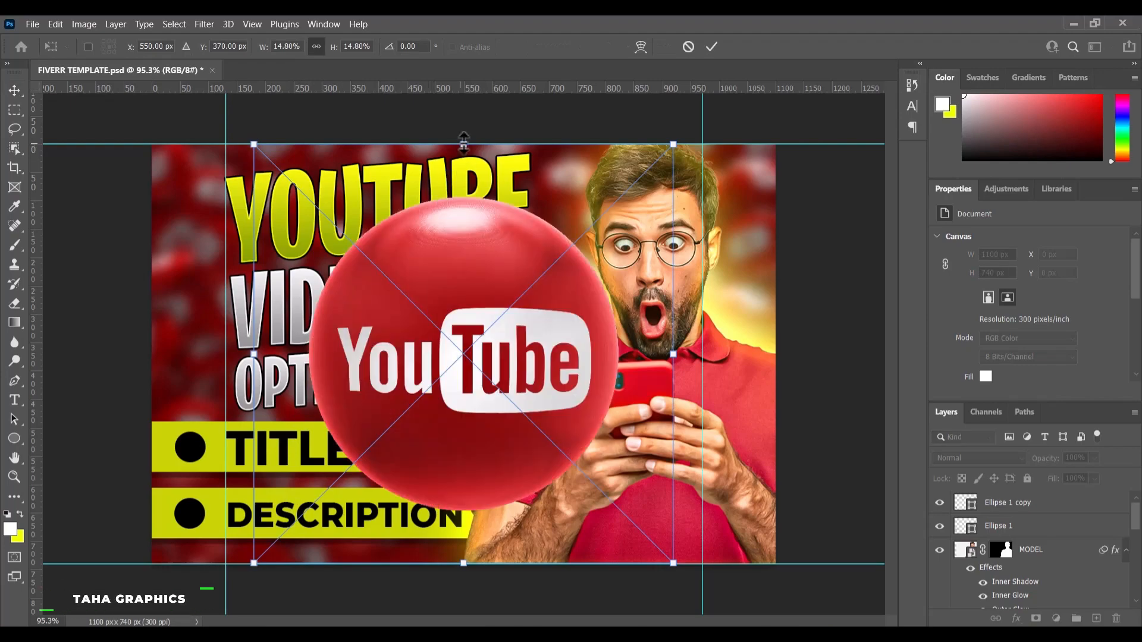
{"action": "left_click_drag", "start_coordinate": [463, 142], "coordinate": [458, 409]}
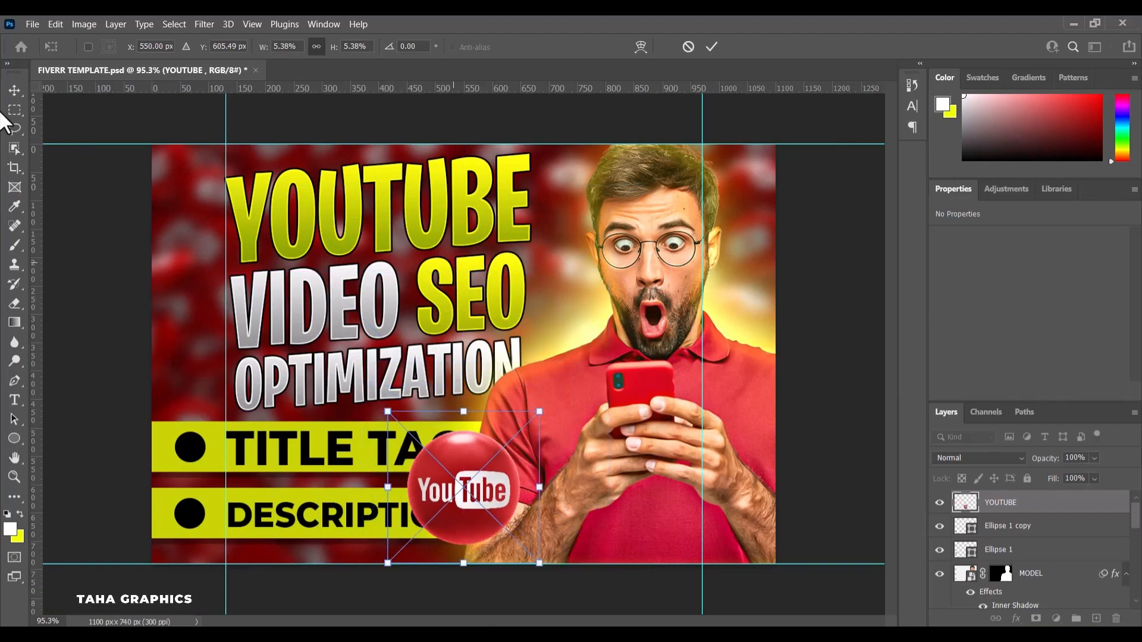
{"action": "left_click", "coordinate": [9, 91]}
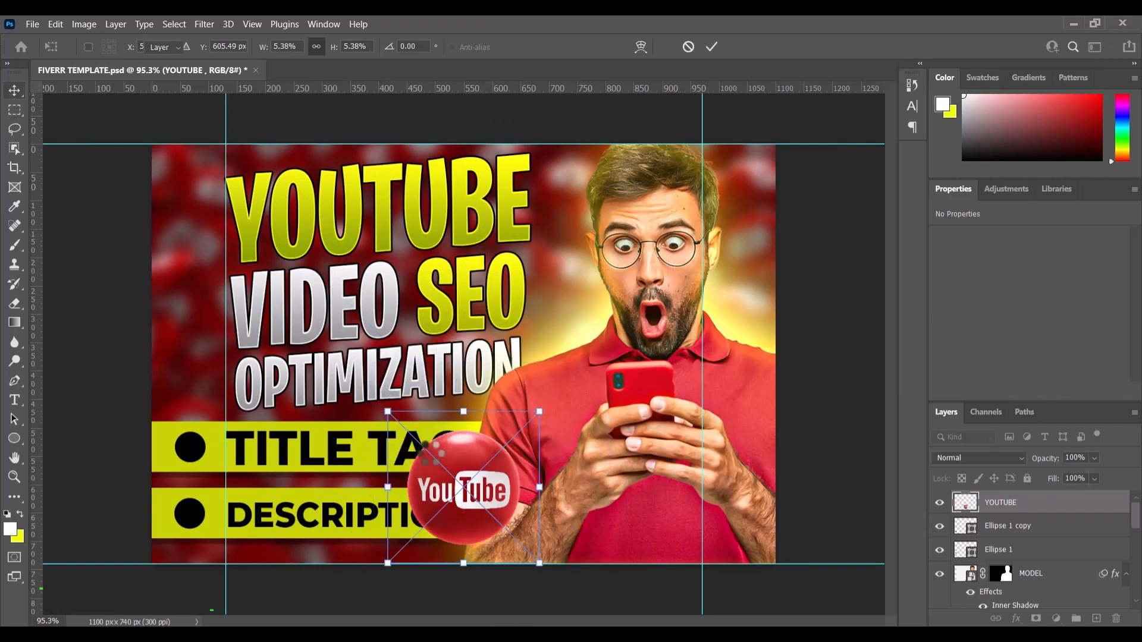
{"action": "key", "text": "Return"}
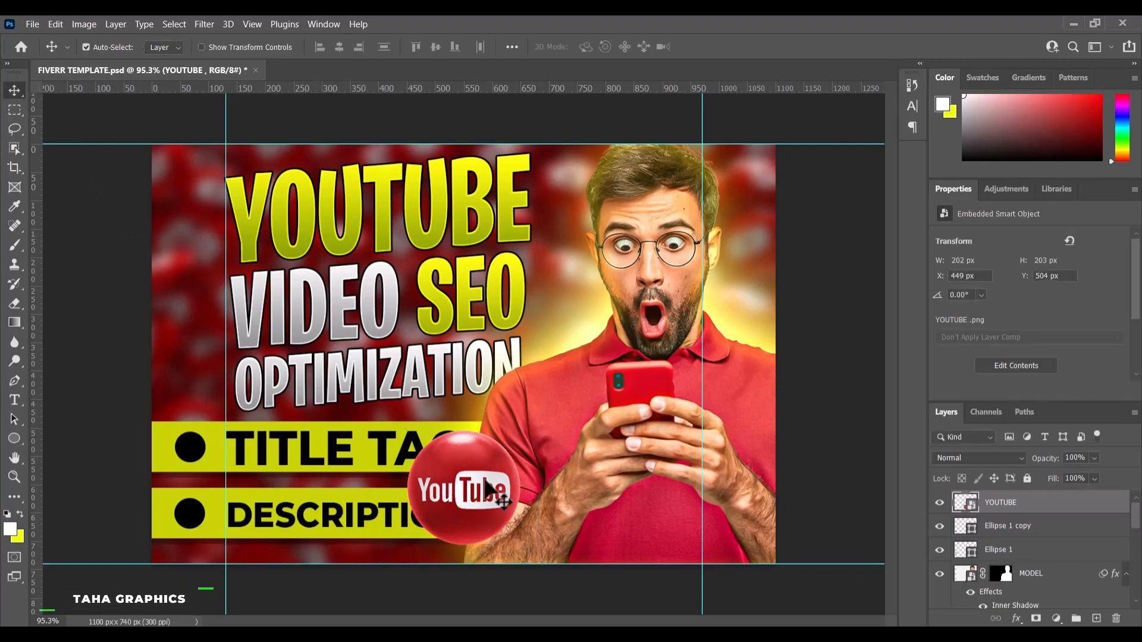
Move the YouTube ball to the canvas's lower-right corner, partly past the edge, scaled to about 5.84% and rotated about 7°.
{"action": "left_click_drag", "start_coordinate": [452, 479], "coordinate": [735, 531]}
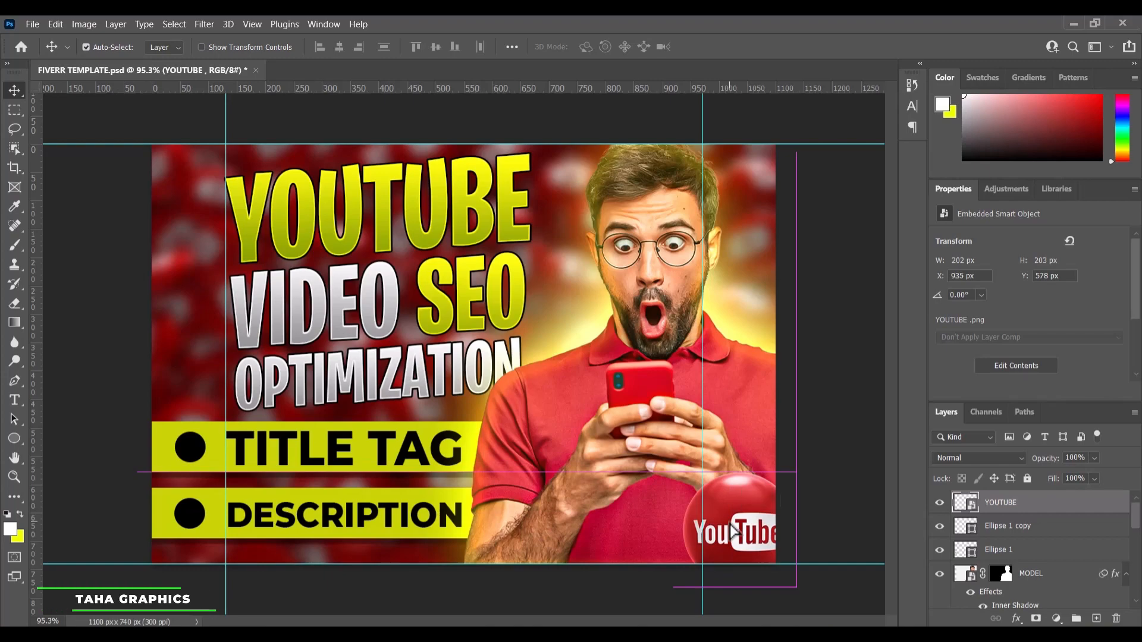
{"action": "key", "text": "ctrl+t"}
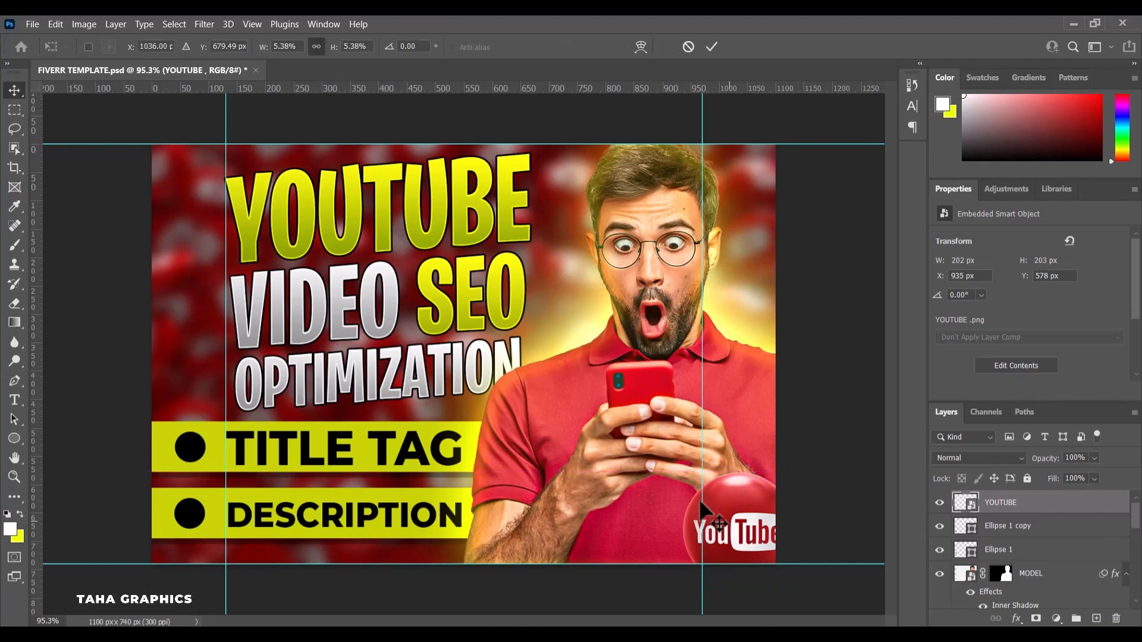
{"action": "left_click_drag", "start_coordinate": [654, 450], "coordinate": [651, 416]}
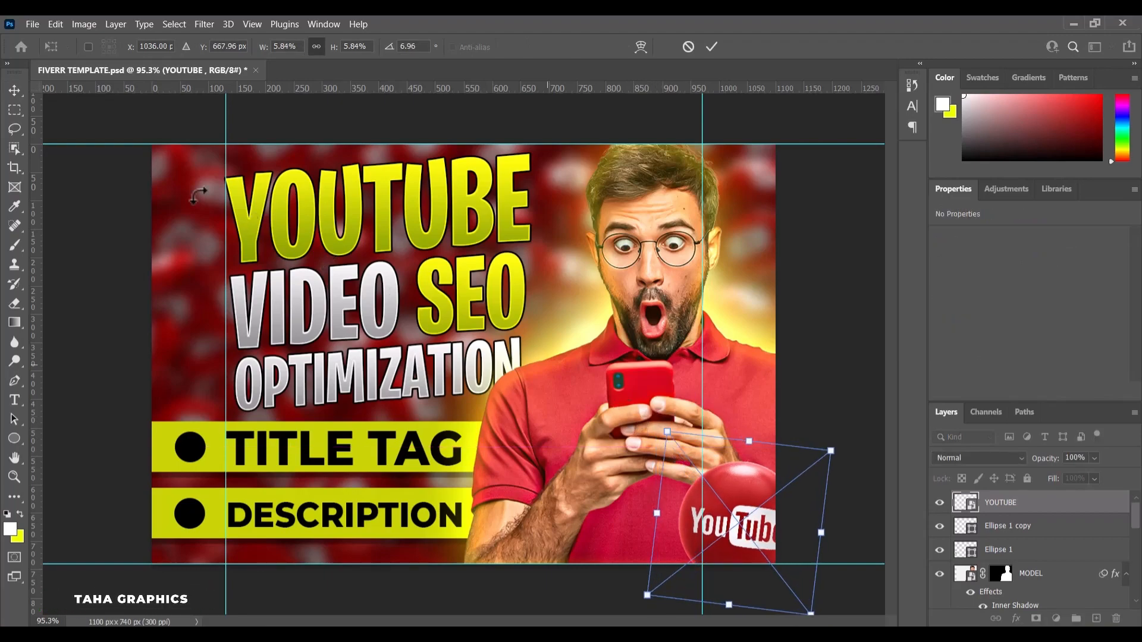
{"action": "left_click", "coordinate": [14, 91]}
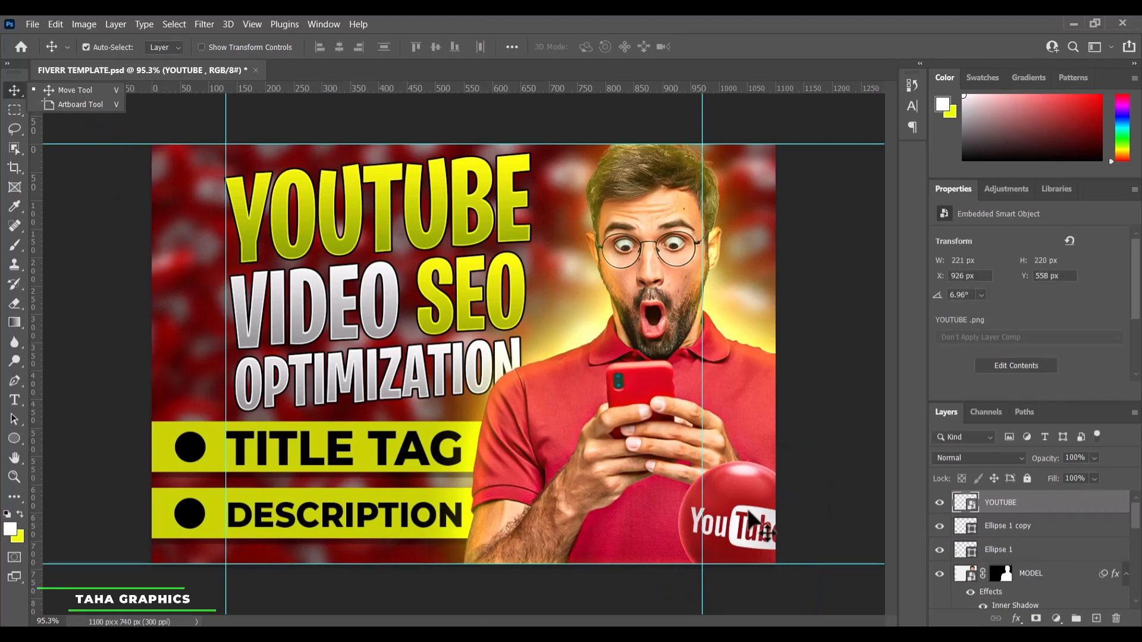
{"action": "left_click_drag", "start_coordinate": [750, 520], "coordinate": [757, 531]}
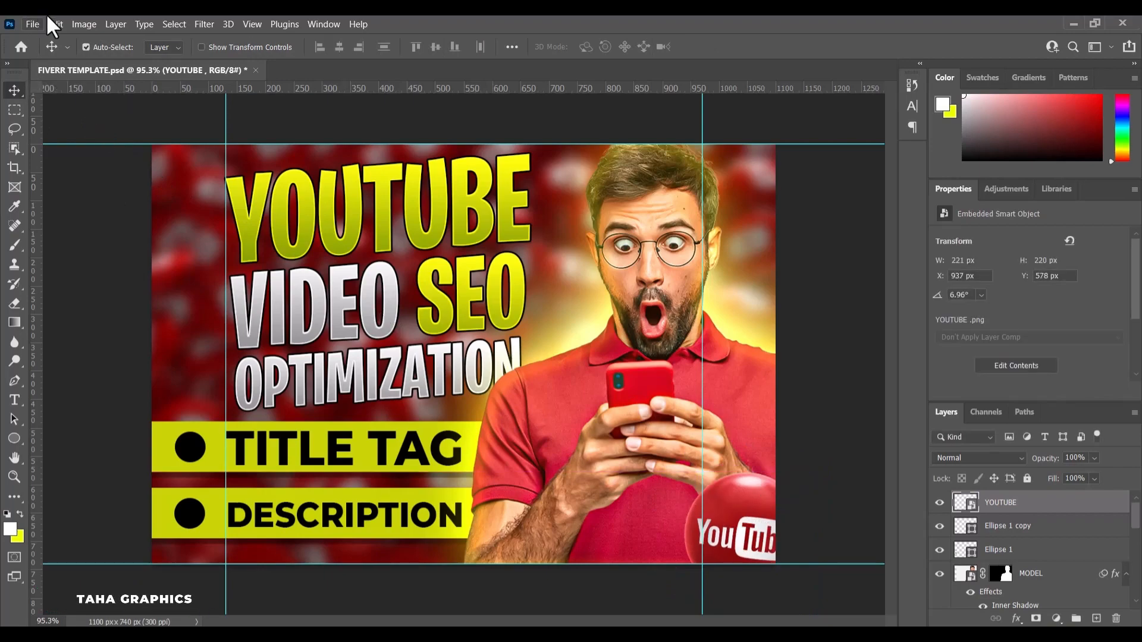
Apply a Motion Blur to the YouTube ball with an angle of 60° and a distance of 30 pixels.
{"action": "left_click", "coordinate": [202, 24]}
{"action": "mouse_move", "coordinate": [371, 203]}
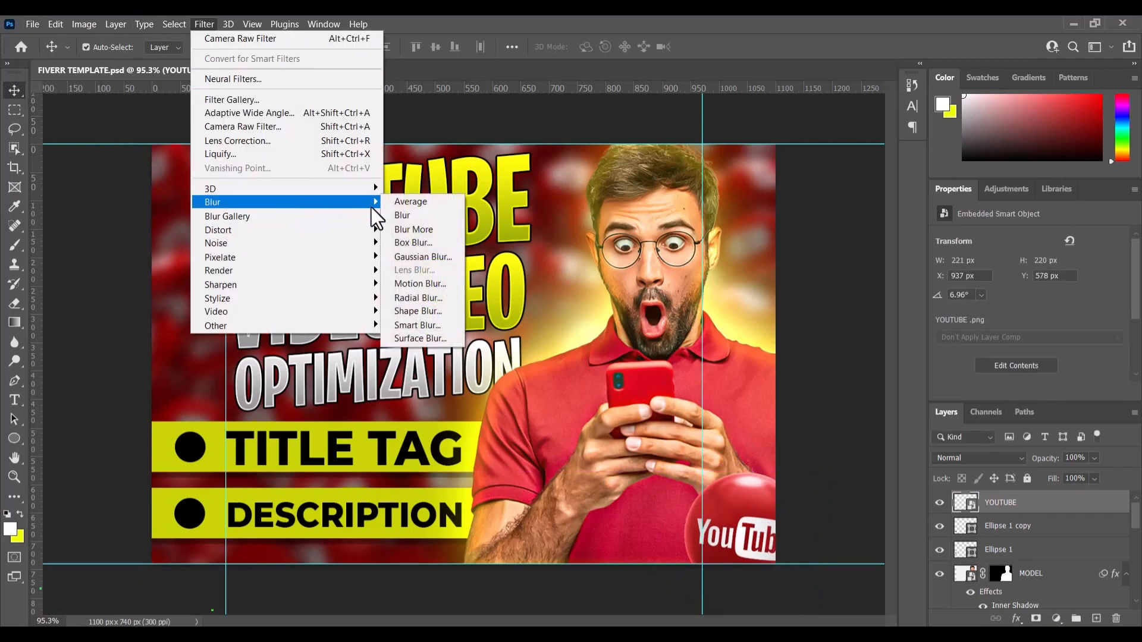
{"action": "left_click", "coordinate": [414, 283]}
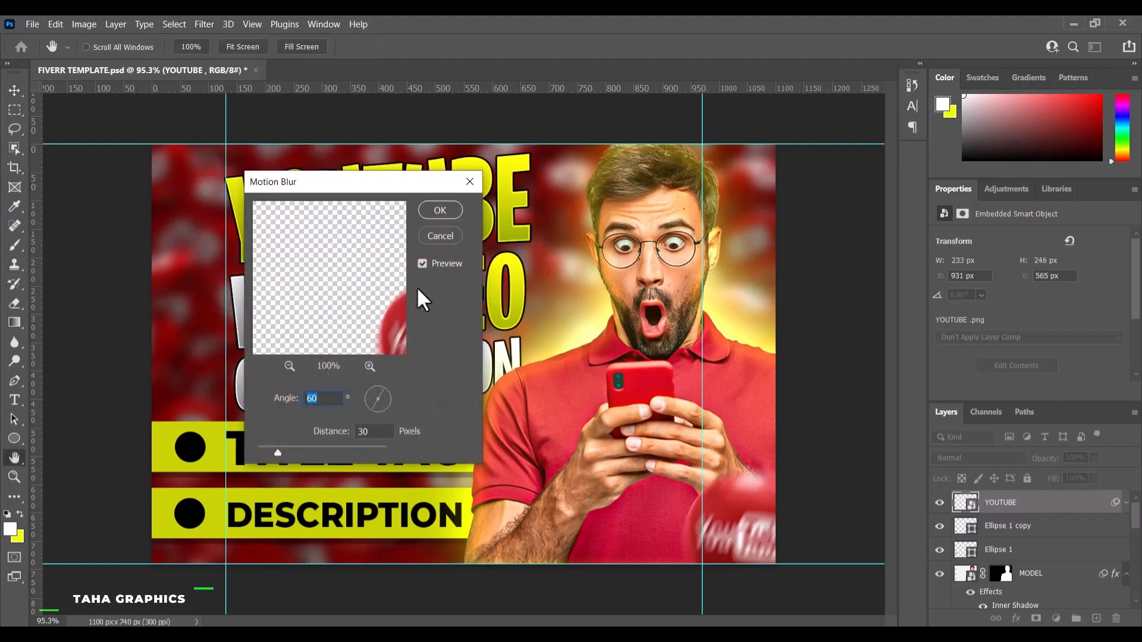
{"action": "left_click", "coordinate": [435, 210]}
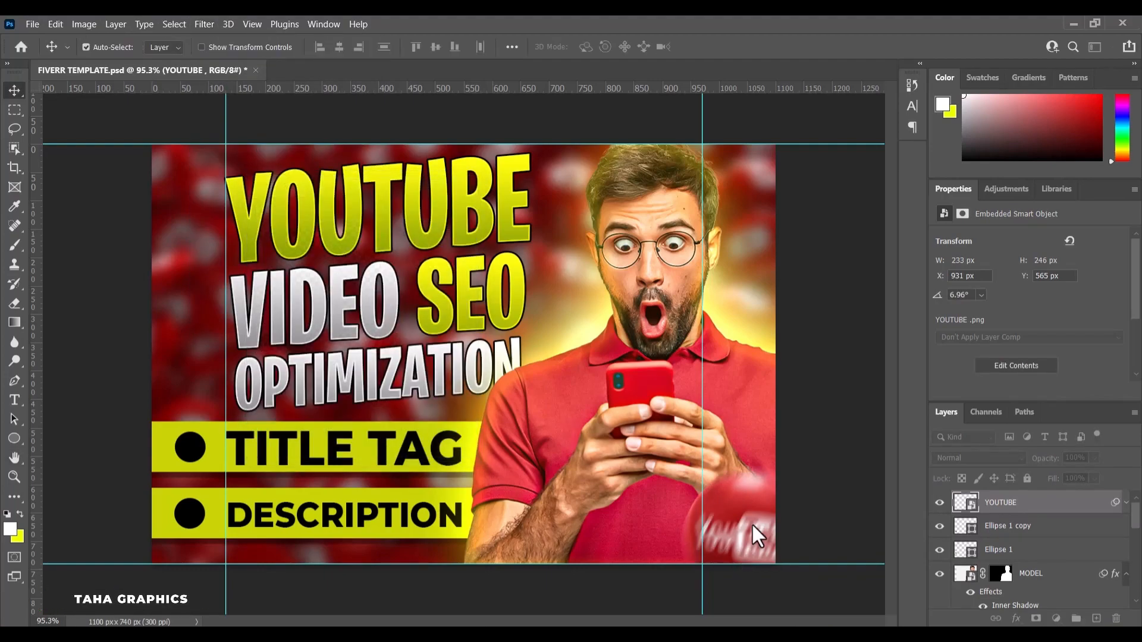
Duplicate the YouTube ball to the left edge and upper-right corner, scaling the corner copy to about 2.95% and flipping it horizontally.
{"action": "left_click_drag", "start_coordinate": [748, 522], "coordinate": [741, 252]}
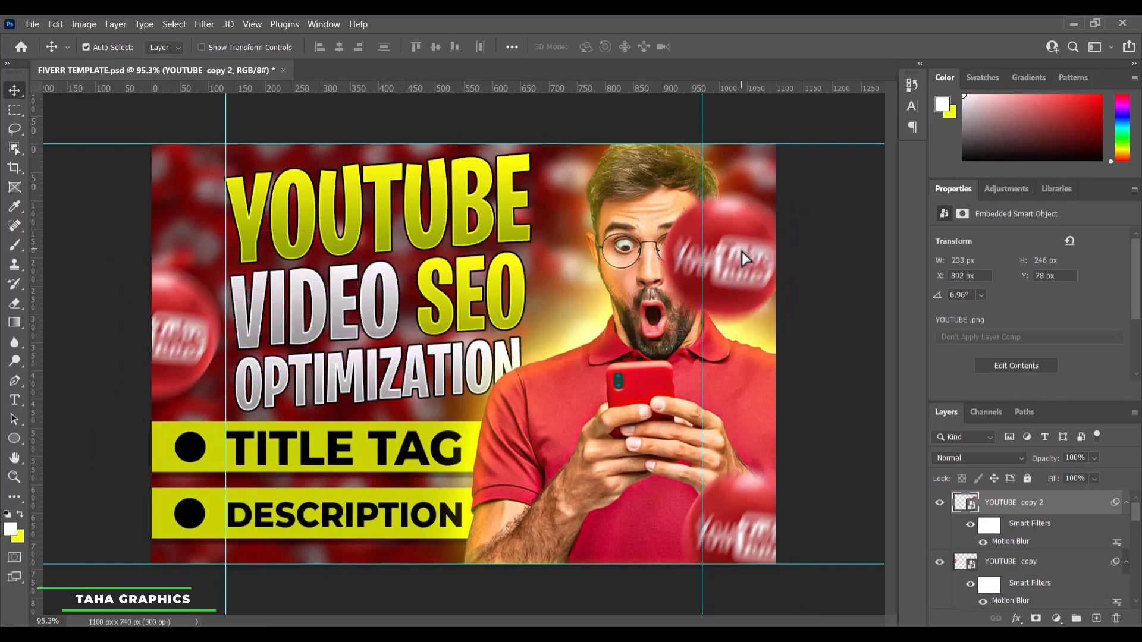
{"action": "key", "text": "ctrl+t"}
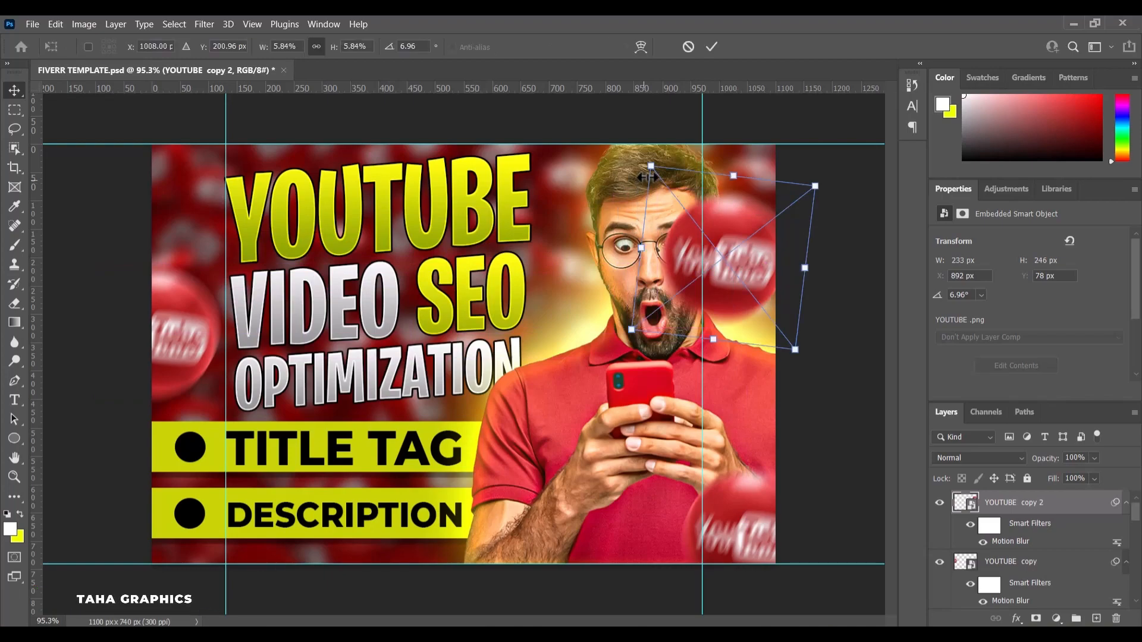
{"action": "left_click_drag", "start_coordinate": [652, 169], "coordinate": [745, 295]}
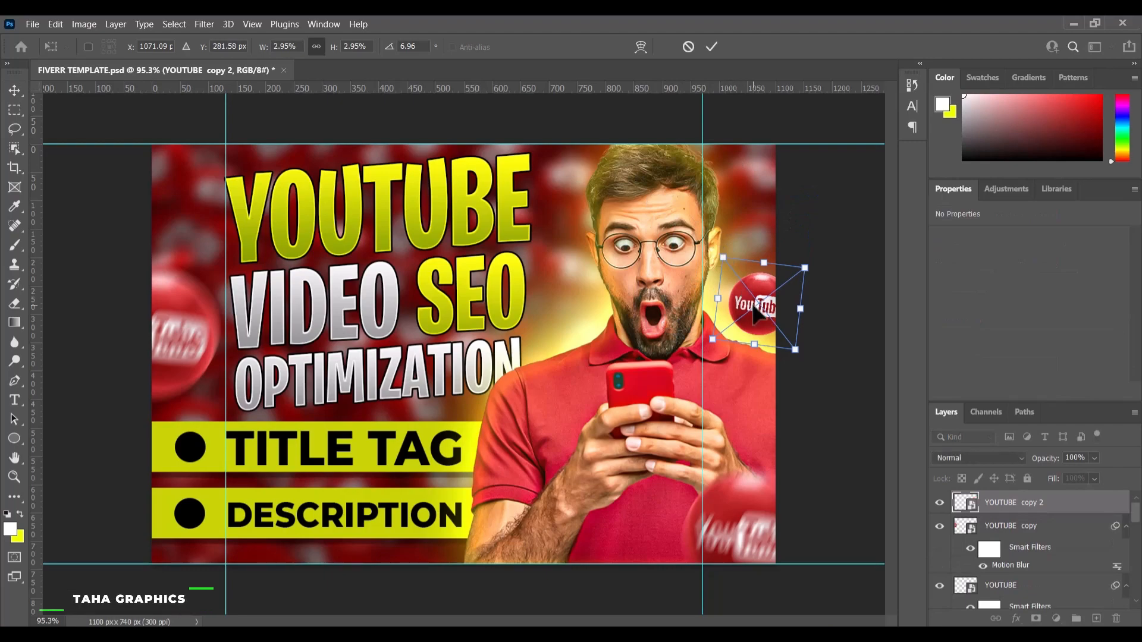
{"action": "right_click", "coordinate": [753, 305]}
{"action": "left_click", "coordinate": [805, 531]}
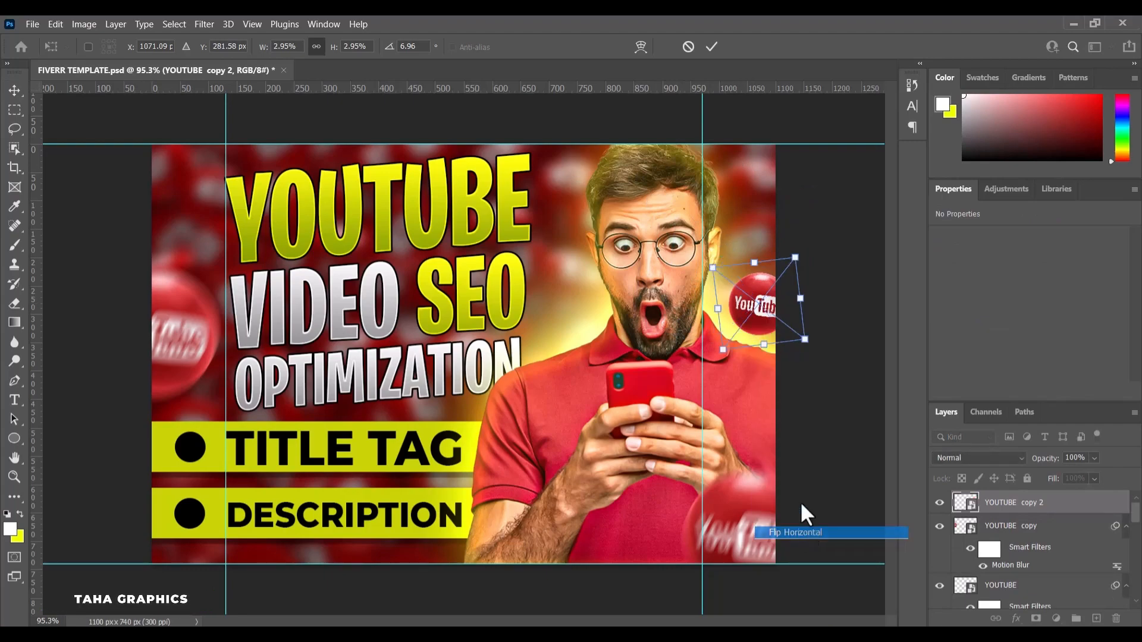
{"action": "left_click_drag", "start_coordinate": [751, 309], "coordinate": [751, 141]}
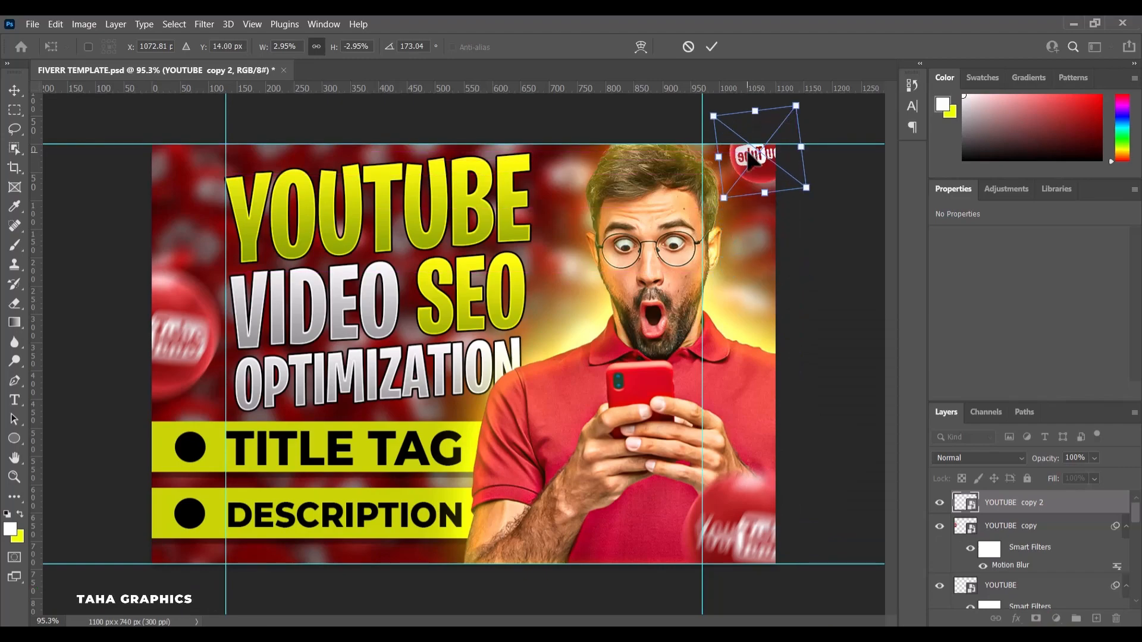
{"action": "left_click", "coordinate": [14, 91]}
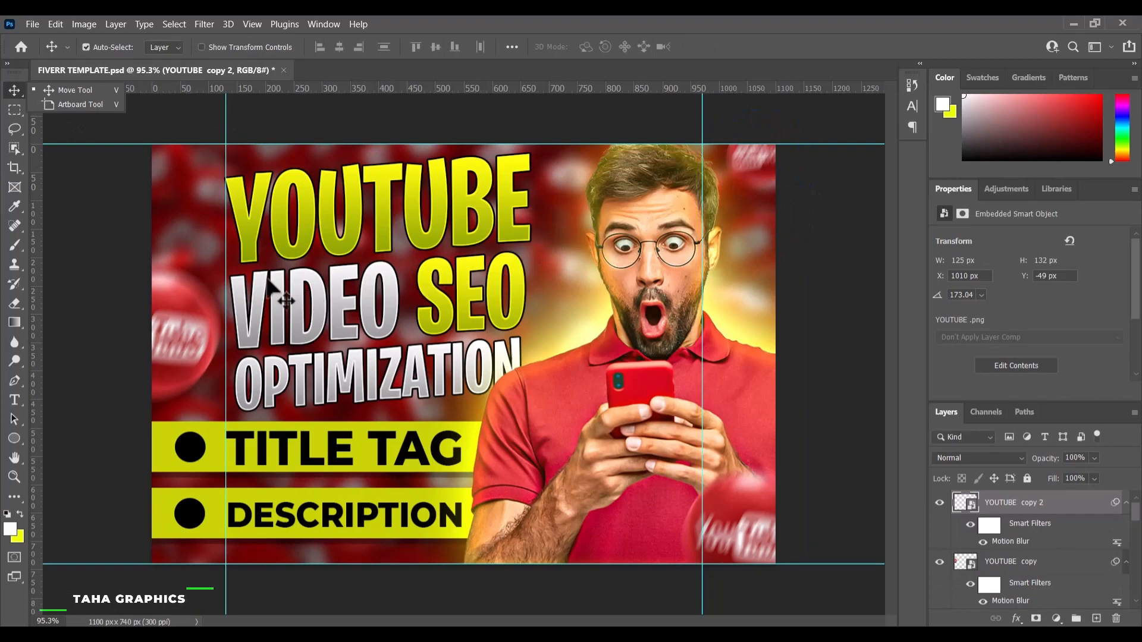
Duplicate the small upper-right YouTube ball into the canvas's upper-left corner and flip the copy vertically.
{"action": "left_click", "coordinate": [162, 320]}
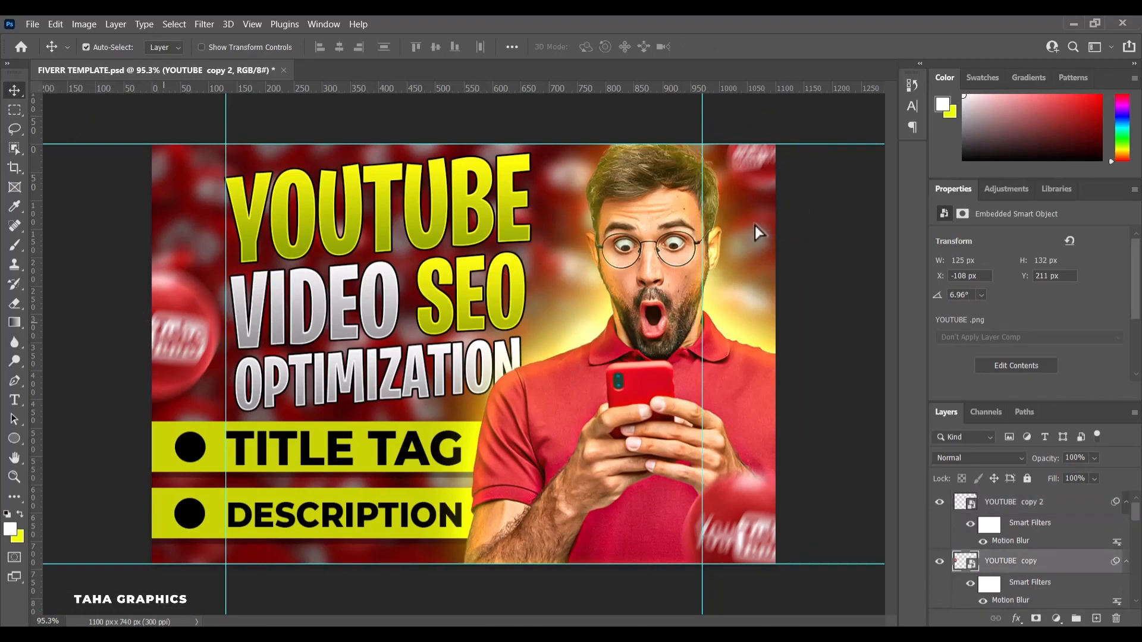
{"action": "left_click", "coordinate": [760, 162]}
{"action": "left_click_drag", "start_coordinate": [758, 160], "coordinate": [181, 182]}
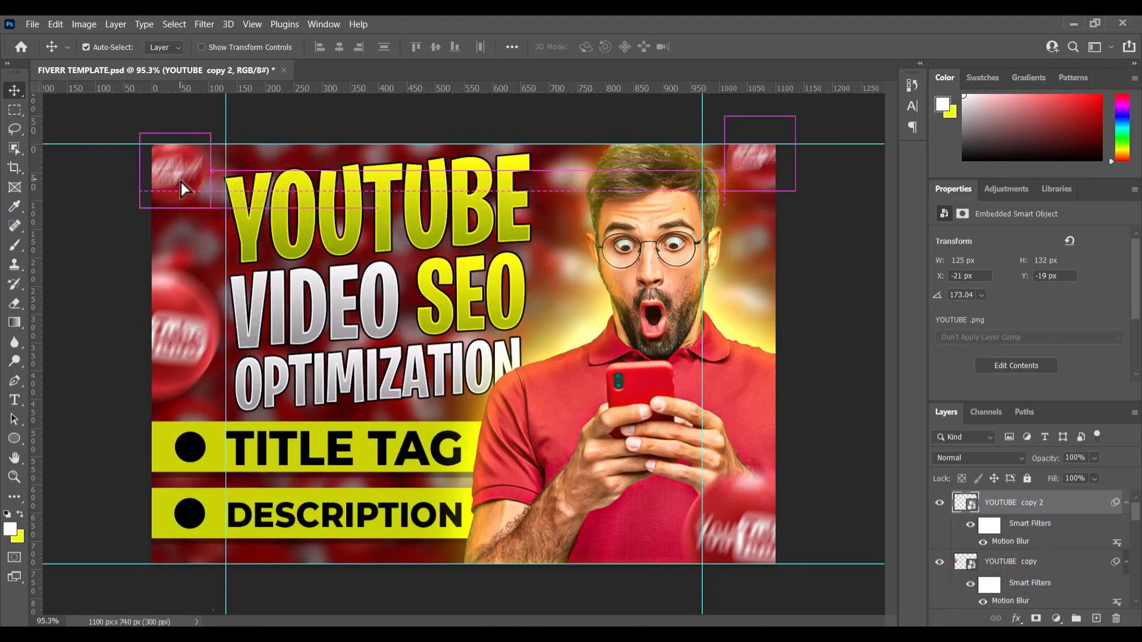
{"action": "key", "text": "ctrl"}
{"action": "key", "text": "ctrl+t"}
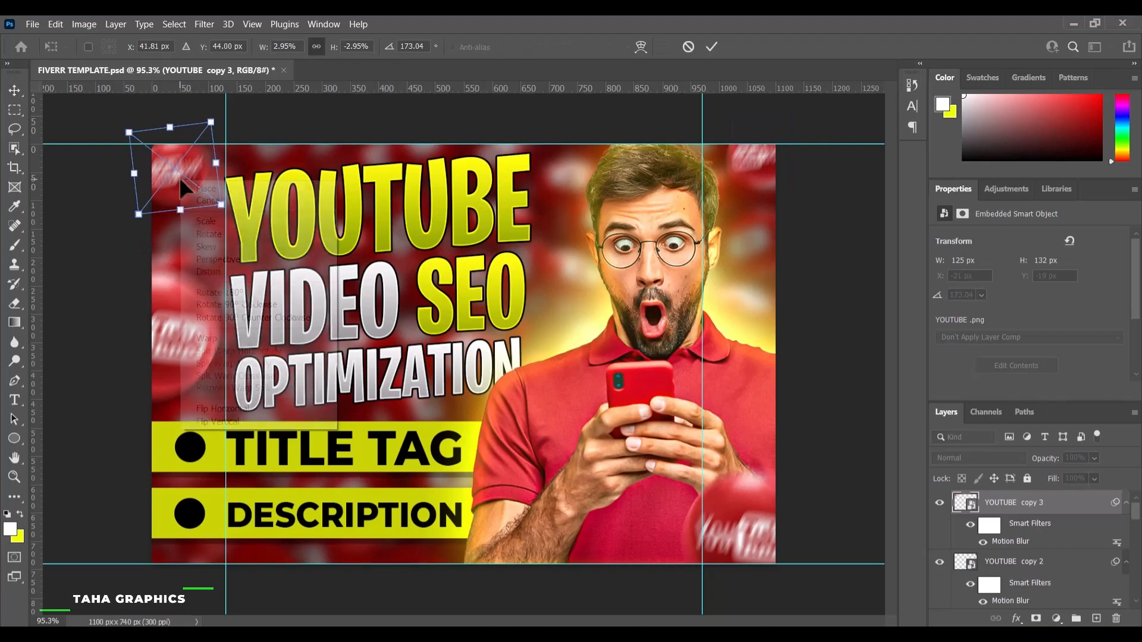
{"action": "right_click", "coordinate": [179, 178]}
{"action": "left_click", "coordinate": [235, 421]}
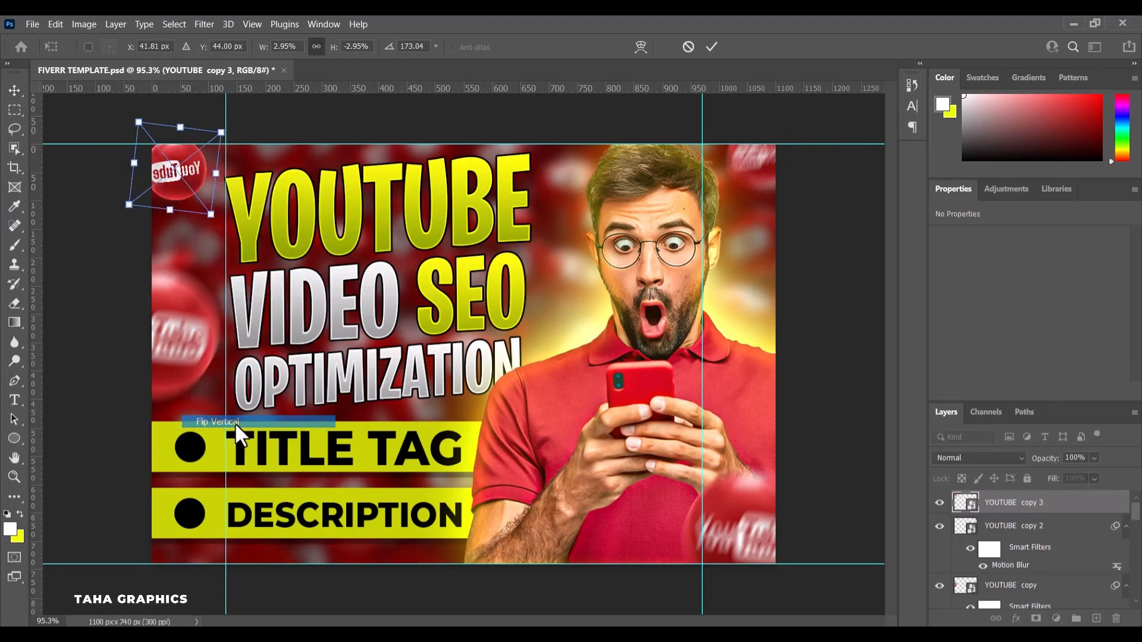
{"action": "left_click", "coordinate": [13, 94]}
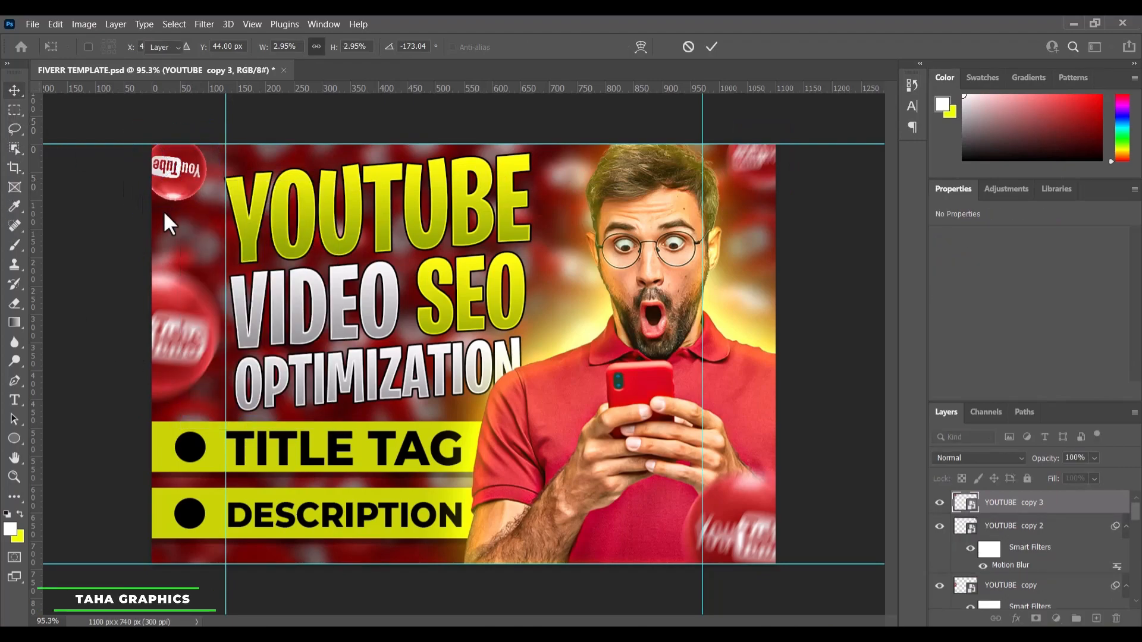
{"action": "key", "text": "ctrl+f"}
Duplicate the large left-edge ball, order its layer between MODEL and DESCRIPTION, and place it partly behind the model beside SEO.
{"action": "left_click", "coordinate": [183, 325]}
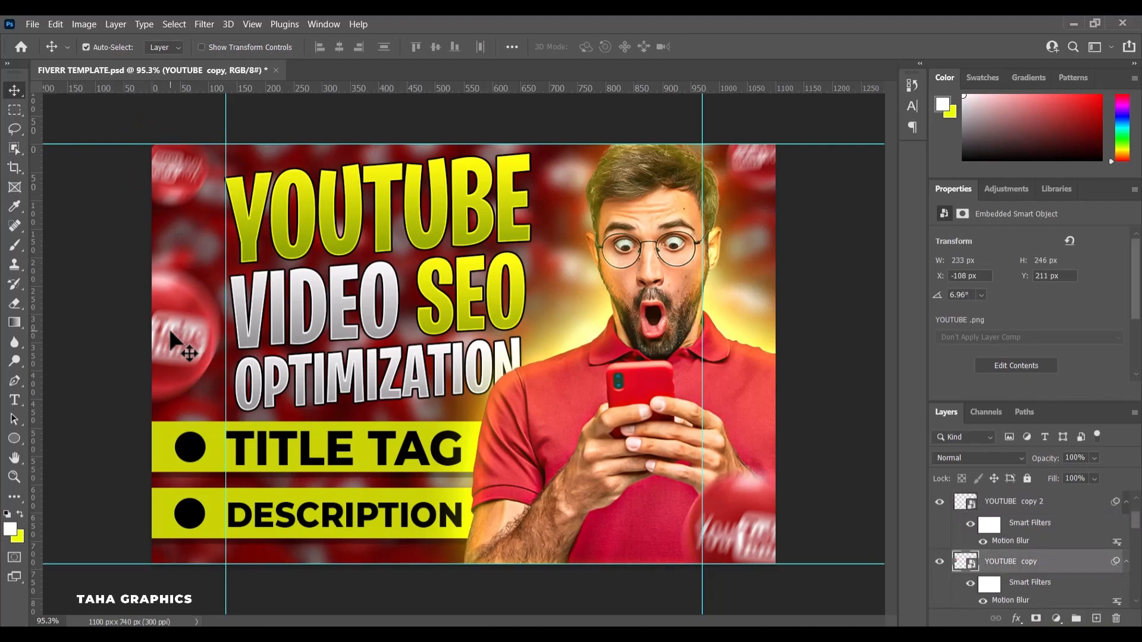
{"action": "left_click_drag", "start_coordinate": [248, 334], "coordinate": [634, 339]}
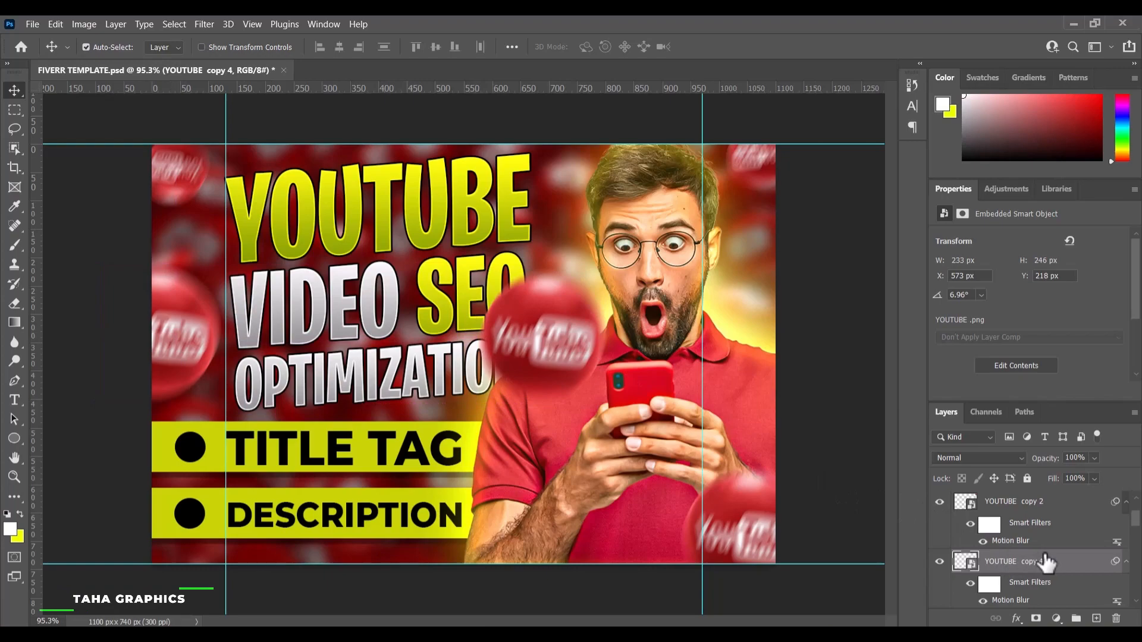
{"action": "left_click_drag", "start_coordinate": [1047, 562], "coordinate": [1019, 583]}
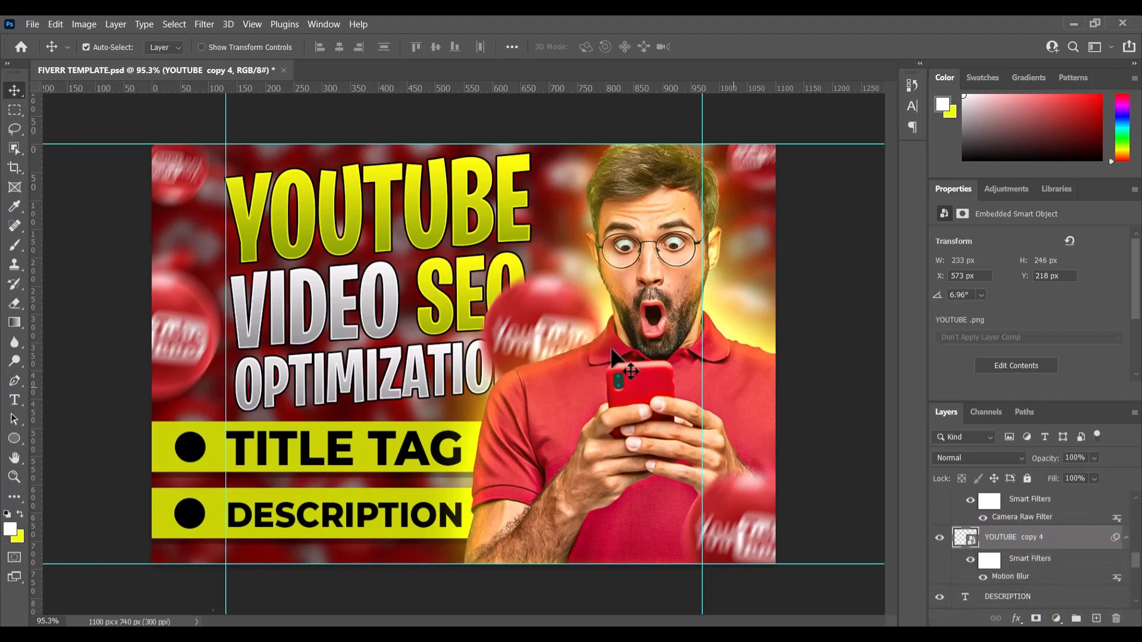
{"action": "key", "text": "ctrl+t"}
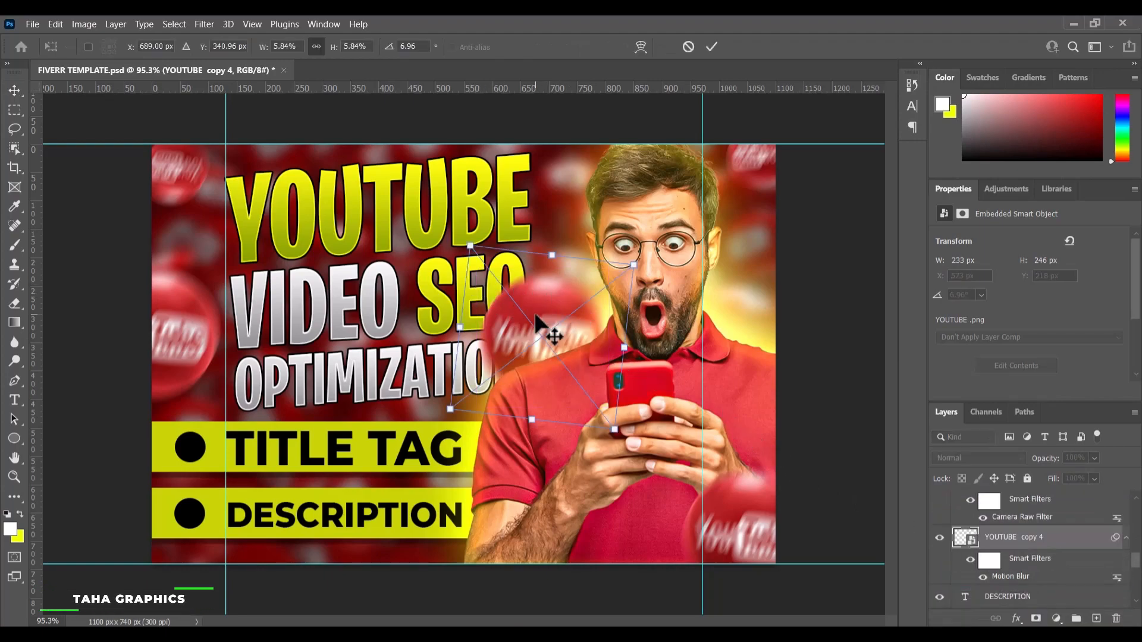
{"action": "left_click_drag", "start_coordinate": [544, 315], "coordinate": [589, 298]}
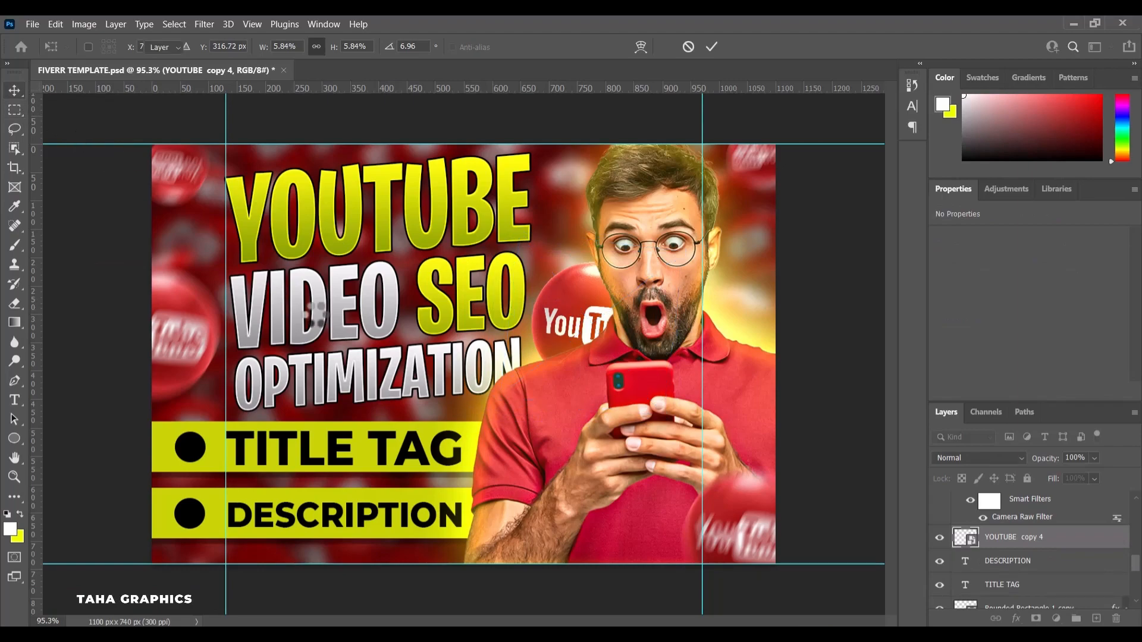
{"action": "left_click", "coordinate": [12, 90]}
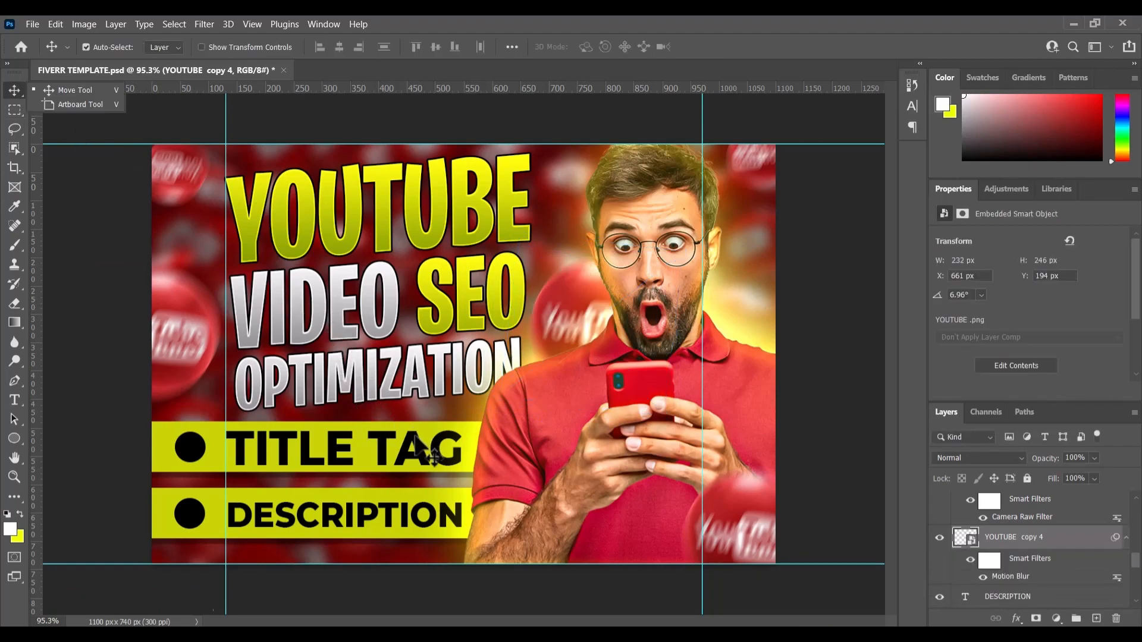
Group the four YouTube ball layers above the ellipses, name the group YT PNG, and deselect it.
{"action": "scroll", "coordinate": [989, 523], "scroll_direction": "up", "scroll_amount": 5}
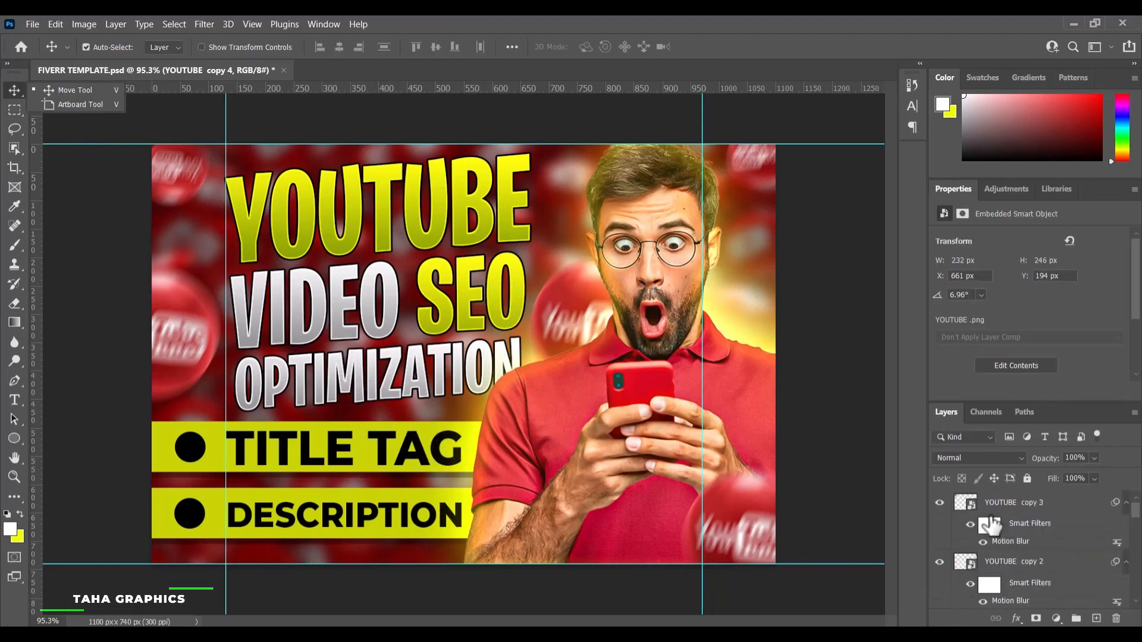
{"action": "left_click", "coordinate": [1011, 509]}
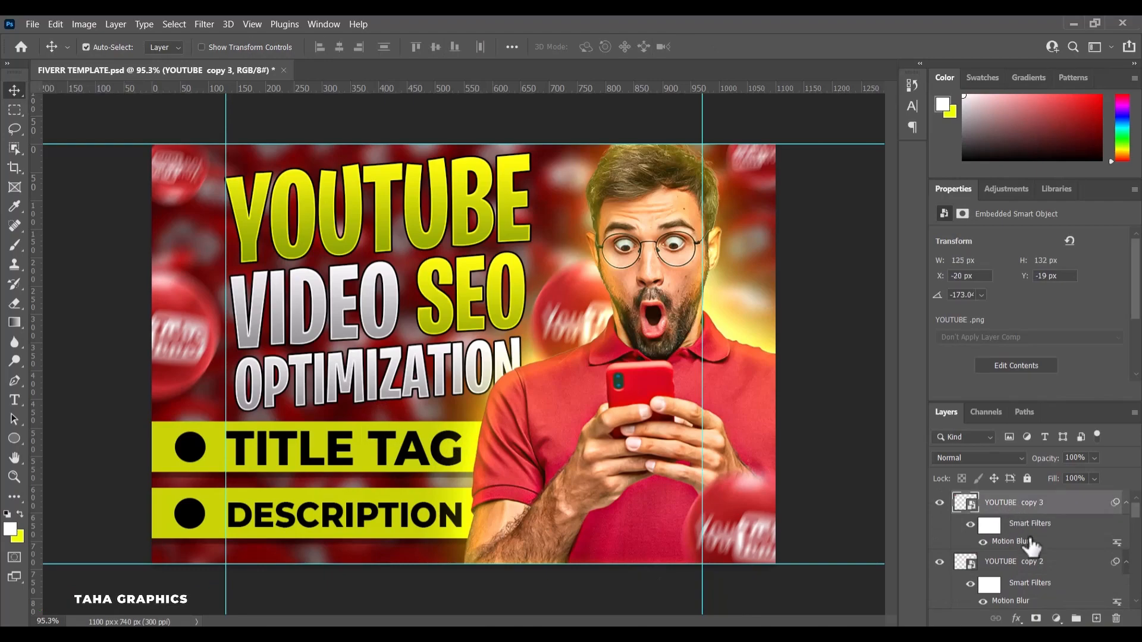
{"action": "scroll", "coordinate": [1029, 544], "scroll_direction": "down", "scroll_amount": 3}
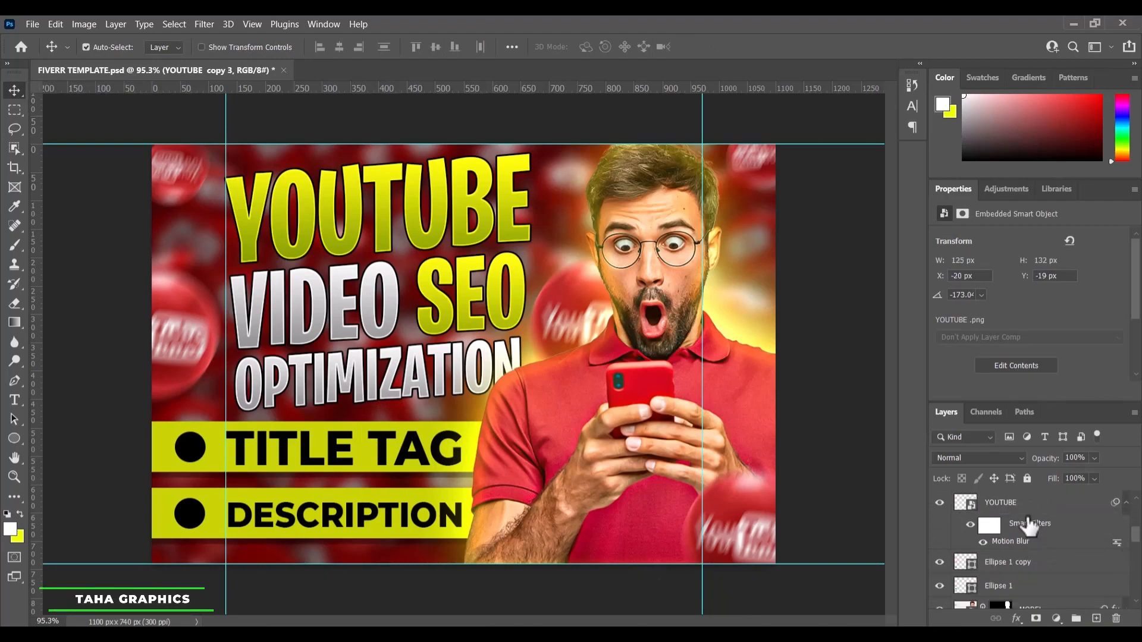
{"action": "left_click", "coordinate": [1028, 521]}
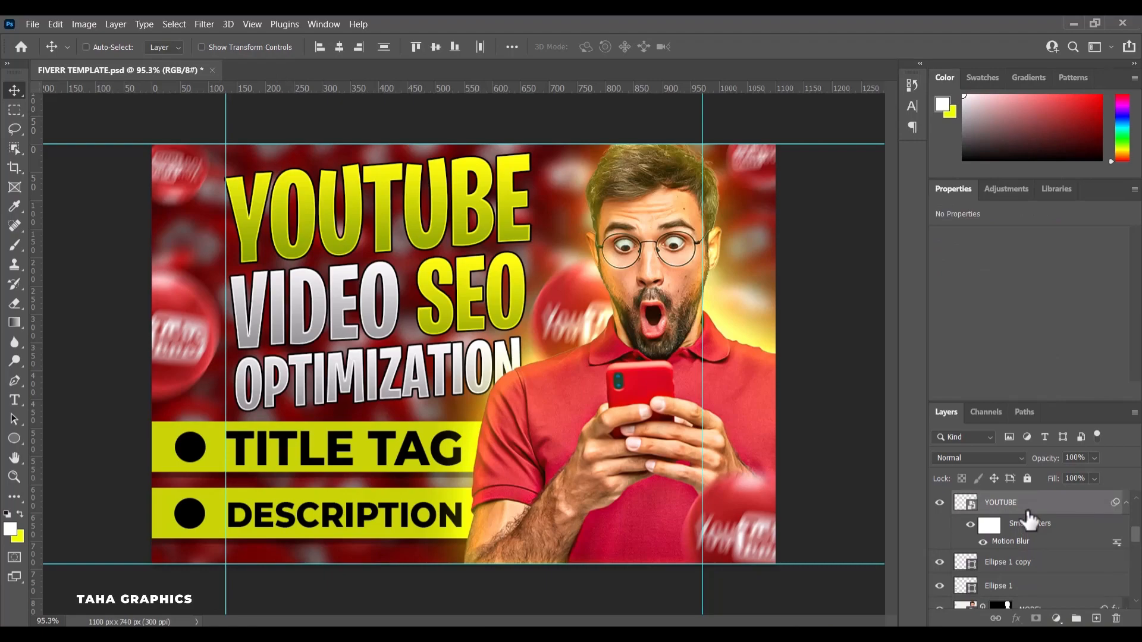
{"action": "key", "text": "ctrl+g"}
{"action": "double_click", "coordinate": [1005, 502]}
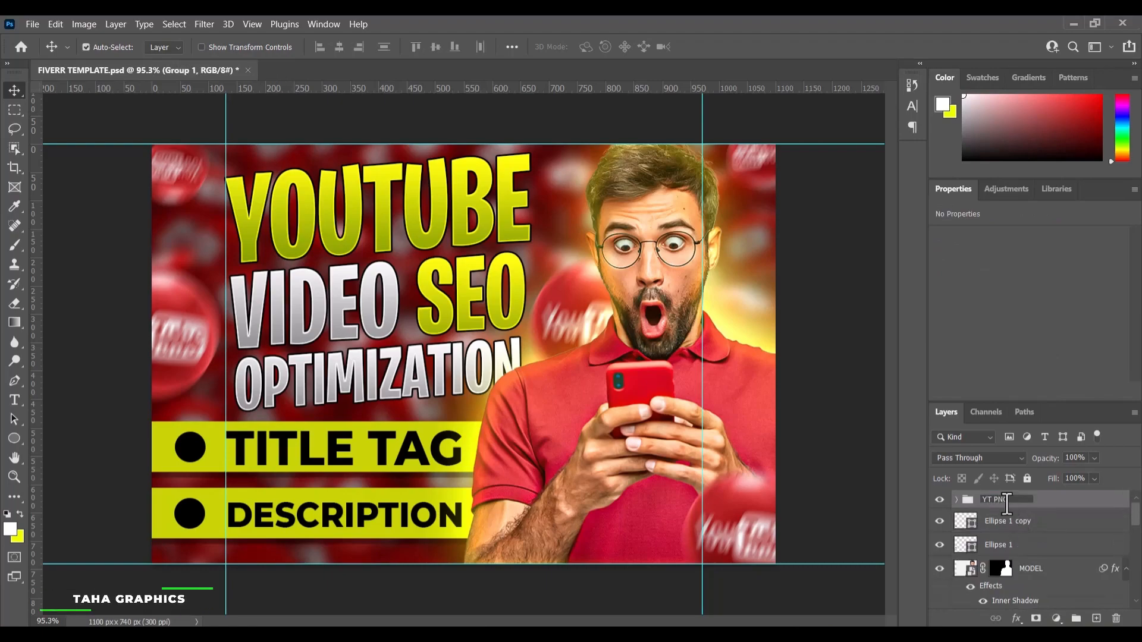
{"action": "key", "text": "Return"}
{"action": "left_click", "coordinate": [856, 466]}
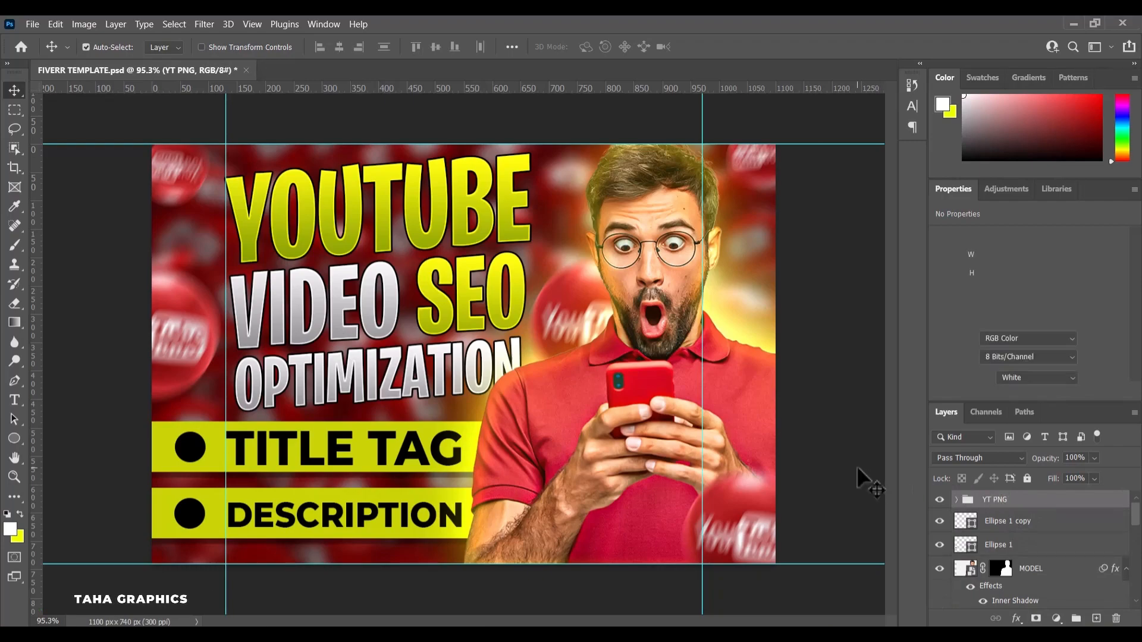
Stamp all visible layers into a new merged top layer and convert it to a Smart Object.
{"action": "key", "text": "alt+e"}
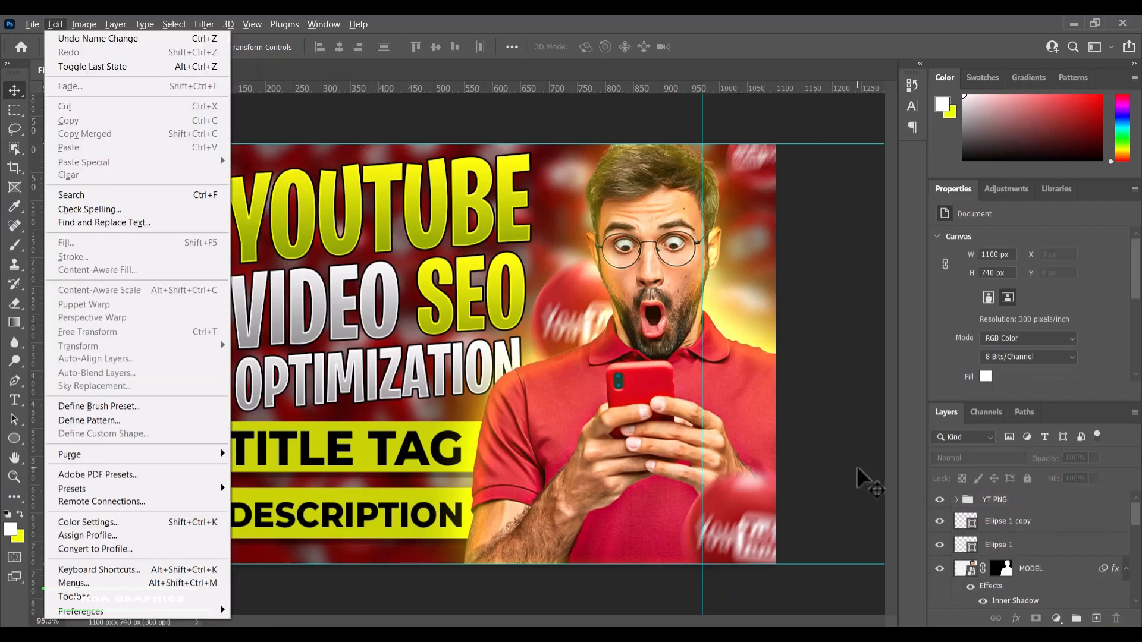
{"action": "key", "text": "Escape"}
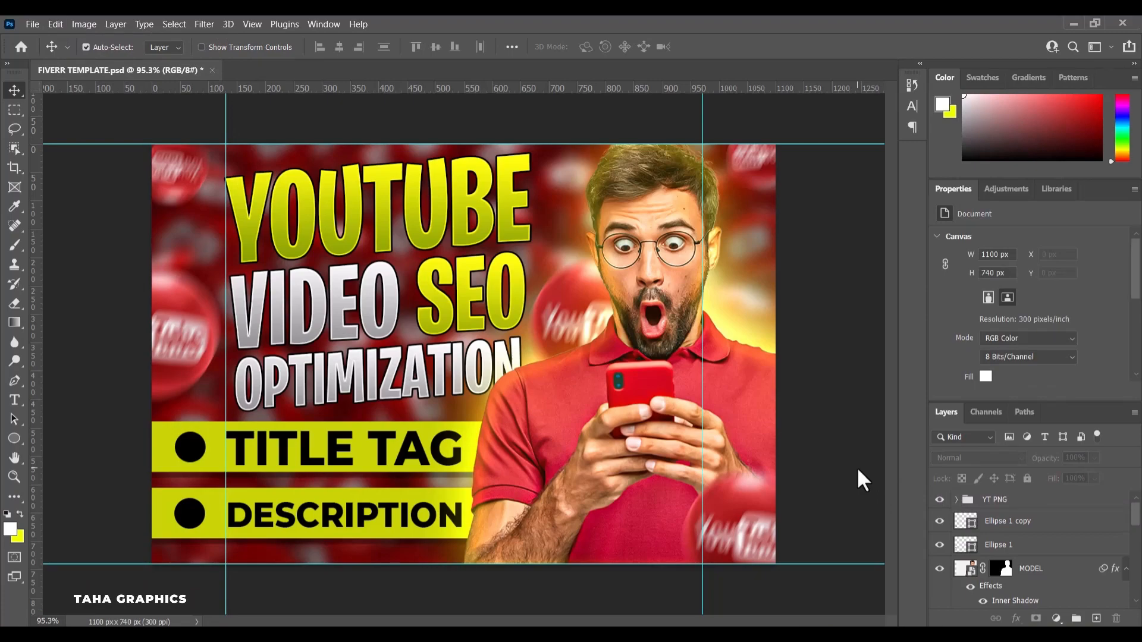
{"action": "key", "text": "ctrl+shift+alt+e"}
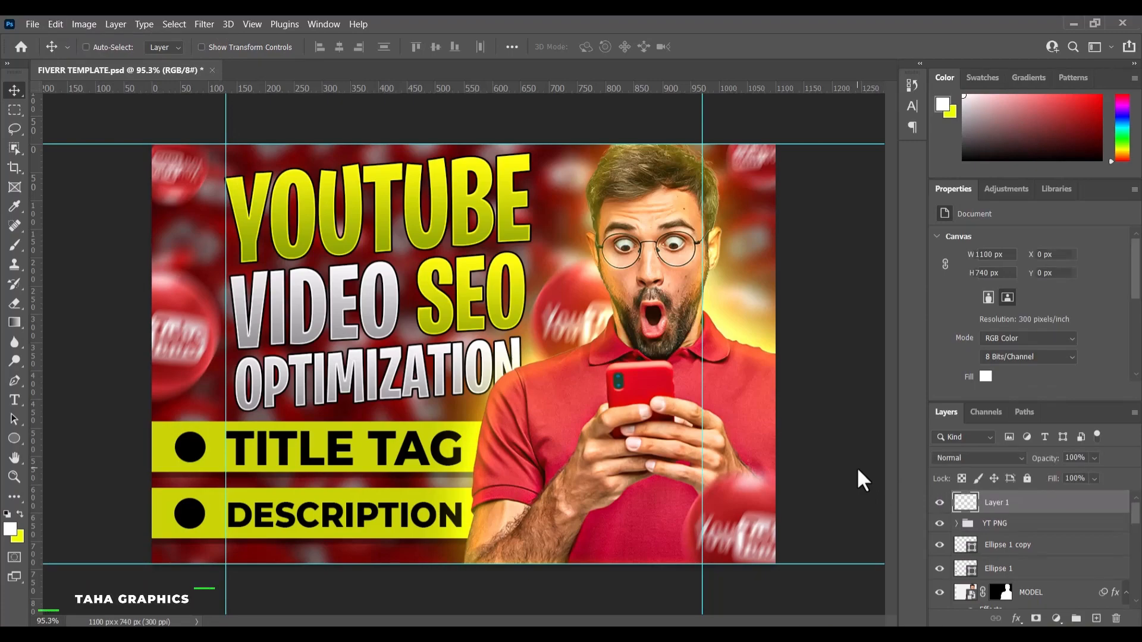
{"action": "right_click", "coordinate": [1059, 503]}
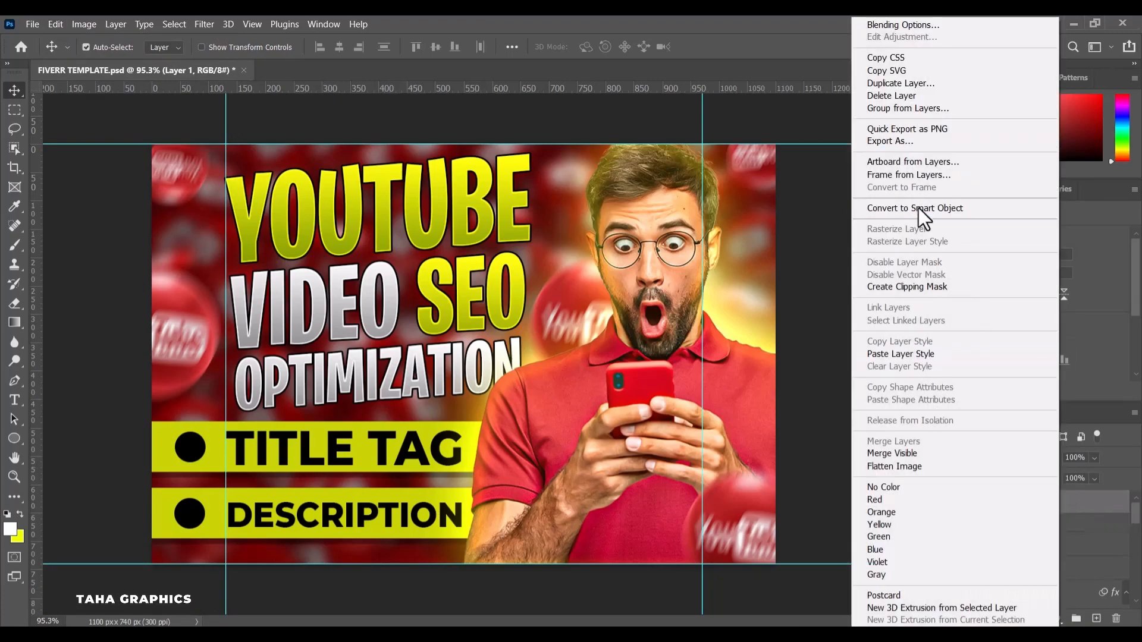
{"action": "left_click", "coordinate": [918, 208]}
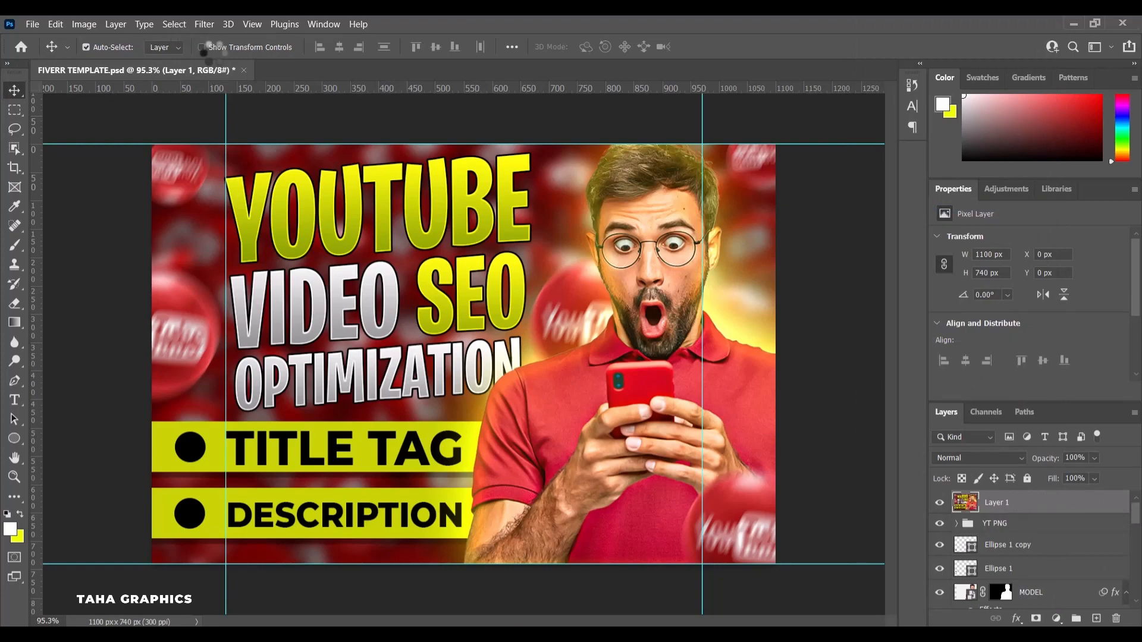
Apply the Camera Raw Filter to the merged layer with exposure +0.15, contrast +15, shadows +5 and blacks +10.
{"action": "left_click", "coordinate": [205, 26]}
{"action": "left_click", "coordinate": [246, 141]}
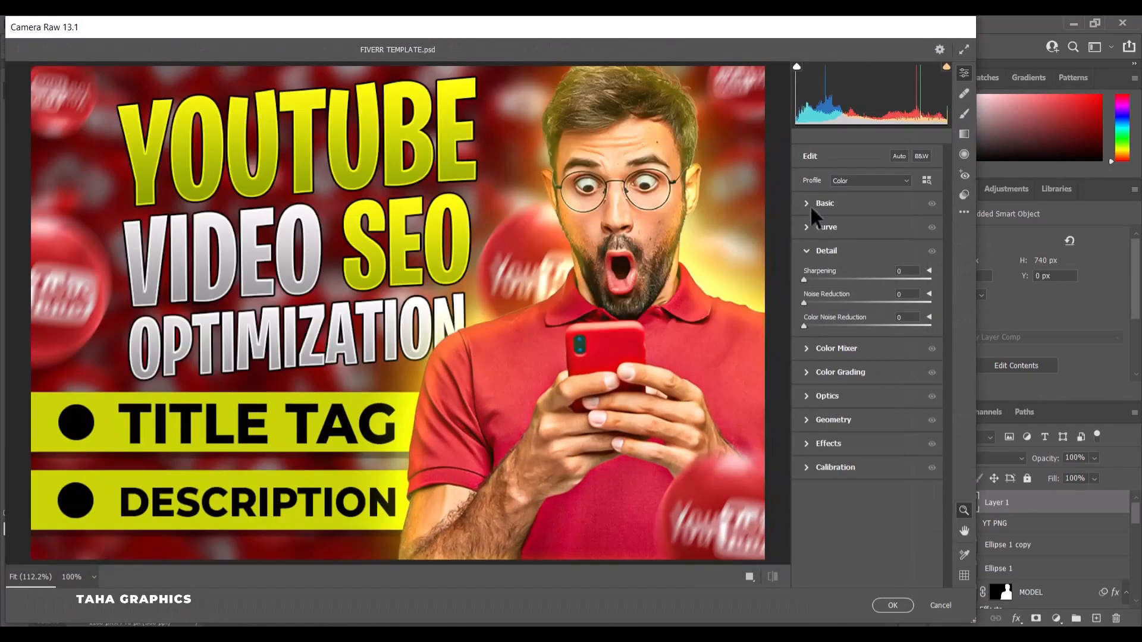
{"action": "left_click", "coordinate": [812, 205]}
{"action": "left_click_drag", "start_coordinate": [866, 295], "coordinate": [869, 295]}
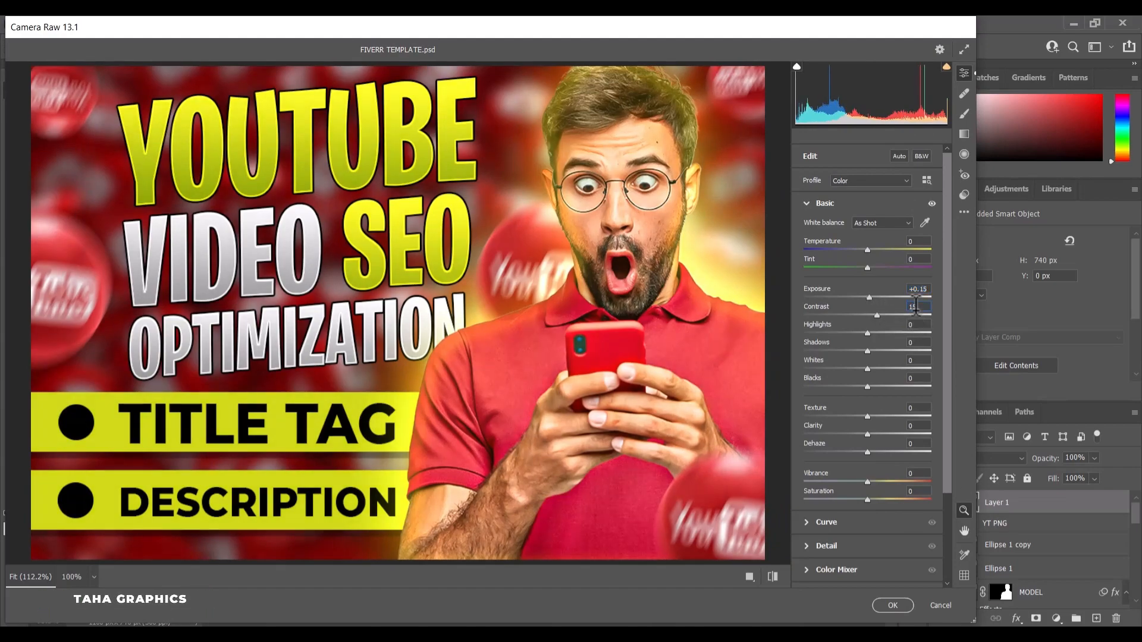
{"action": "type", "text": "5"}
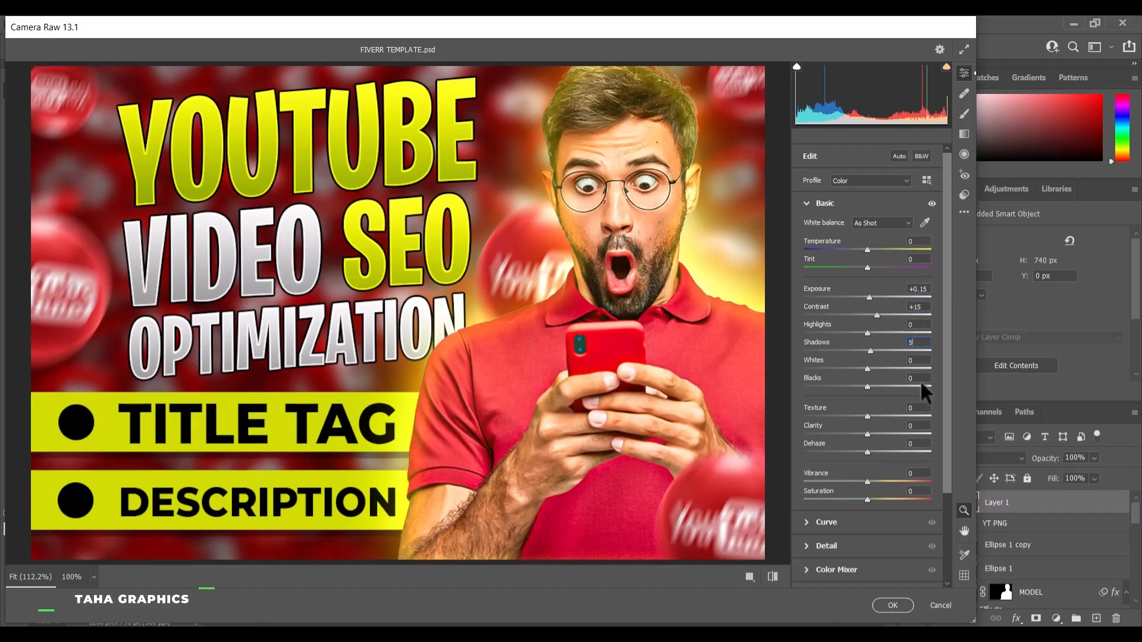
{"action": "left_click", "coordinate": [922, 376]}
{"action": "type", "text": "10"}
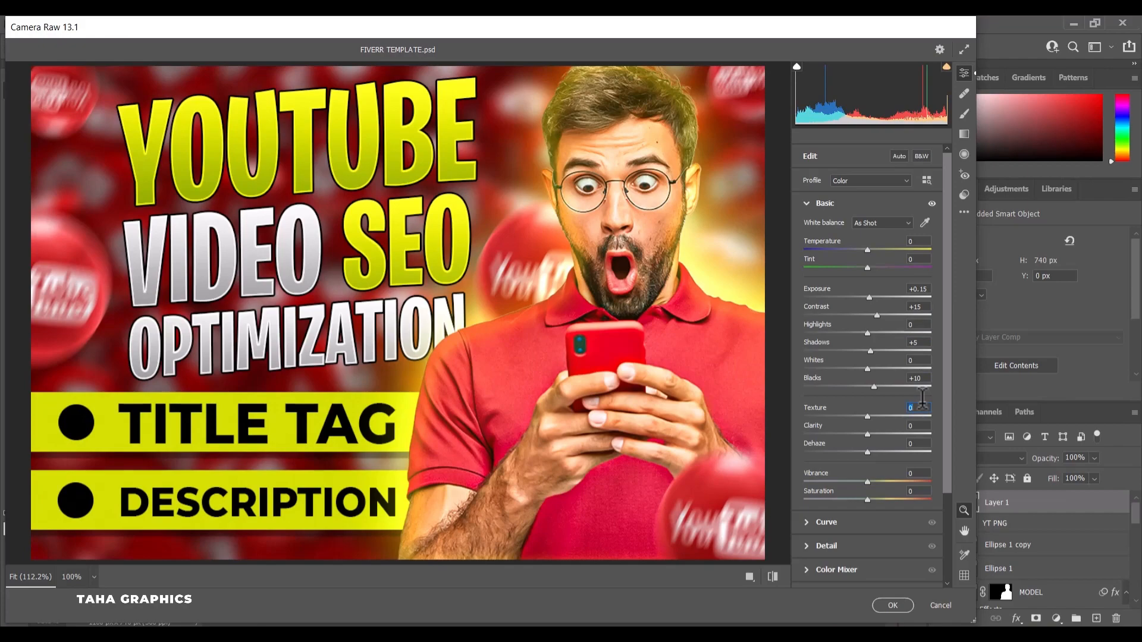
Set the Camera Raw texture to +50, clarity to +10 and saturation to +5.
{"action": "left_click", "coordinate": [922, 405]}
{"action": "type", "text": "50"}
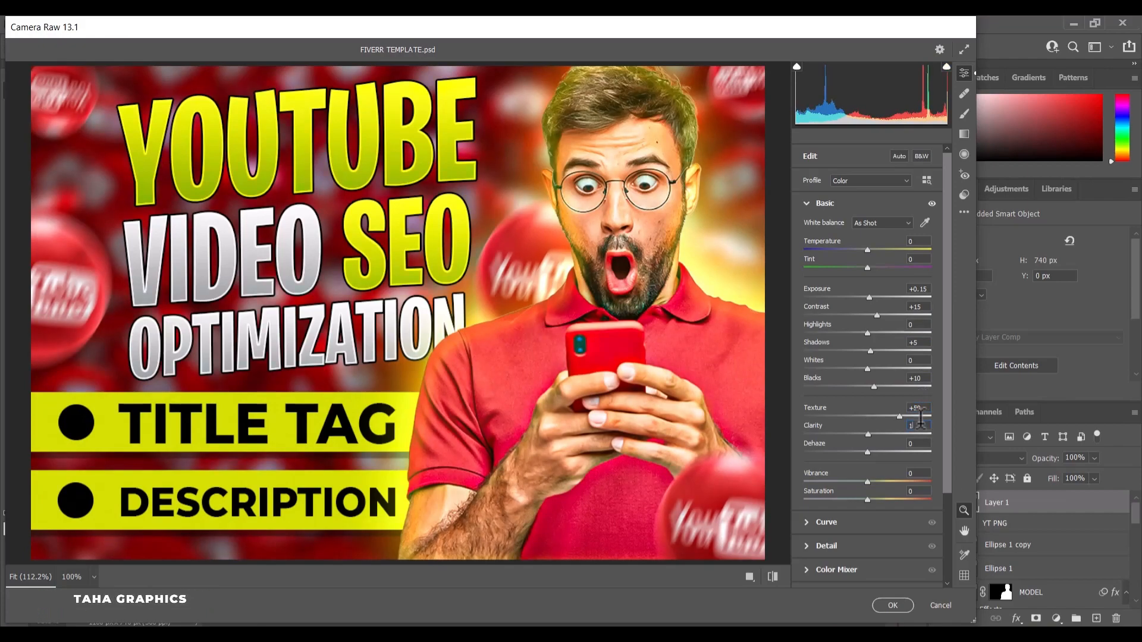
{"action": "left_click", "coordinate": [920, 420]}
{"action": "type", "text": "10"}
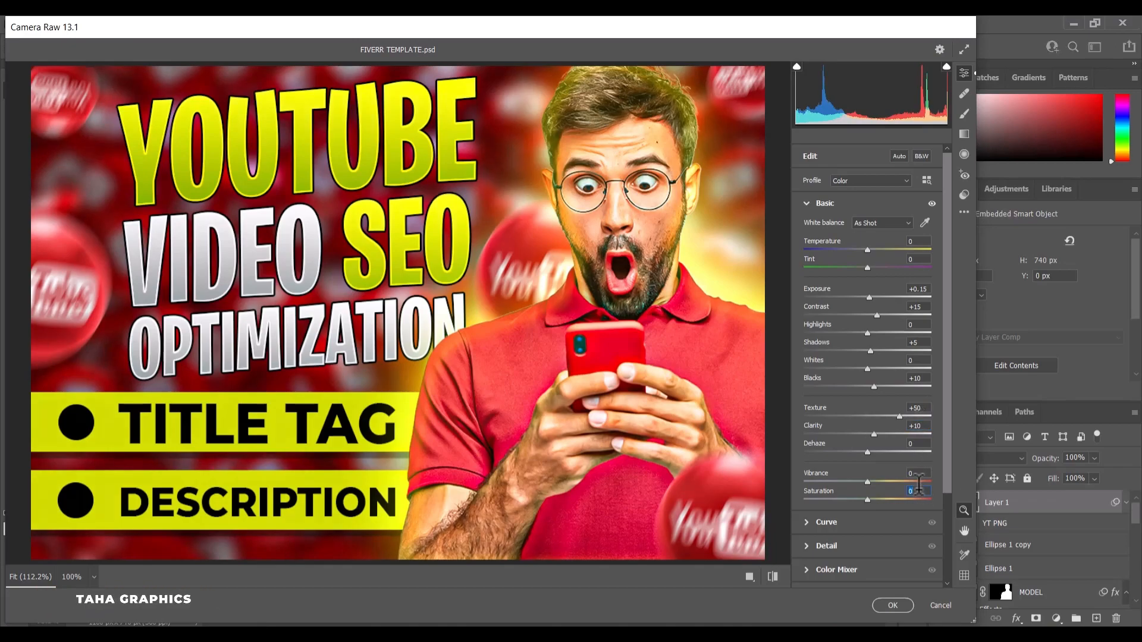
{"action": "type", "text": "5"}
Choose the Modern 04 profile in Camera Raw with an amount of 50 and apply the filter to the merged layer.
{"action": "left_click", "coordinate": [926, 180]}
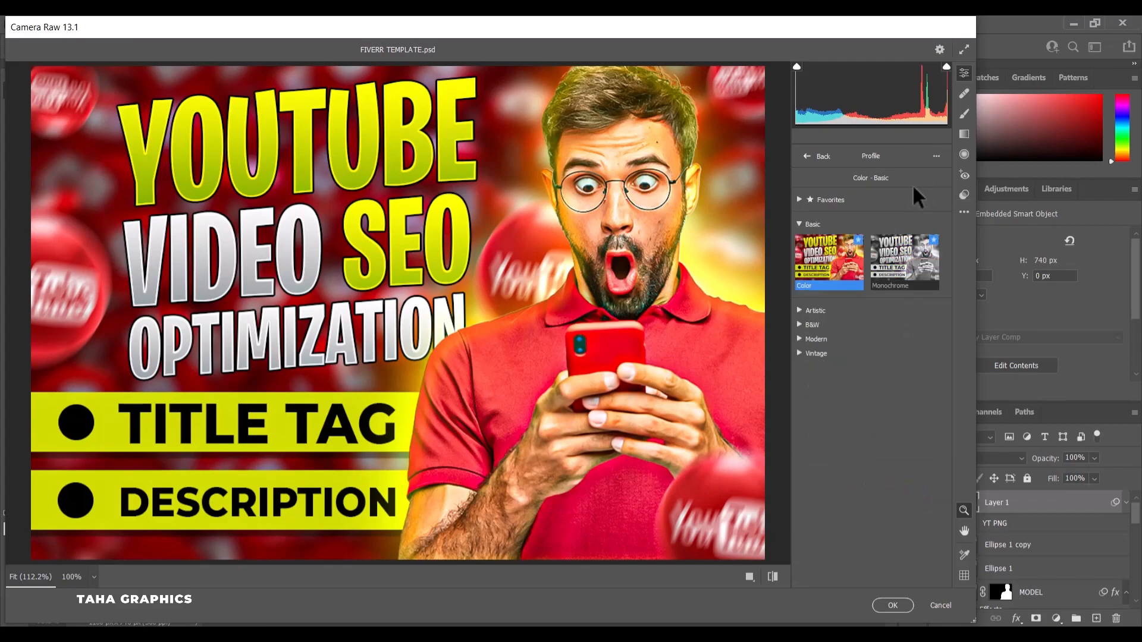
{"action": "left_click", "coordinate": [799, 339]}
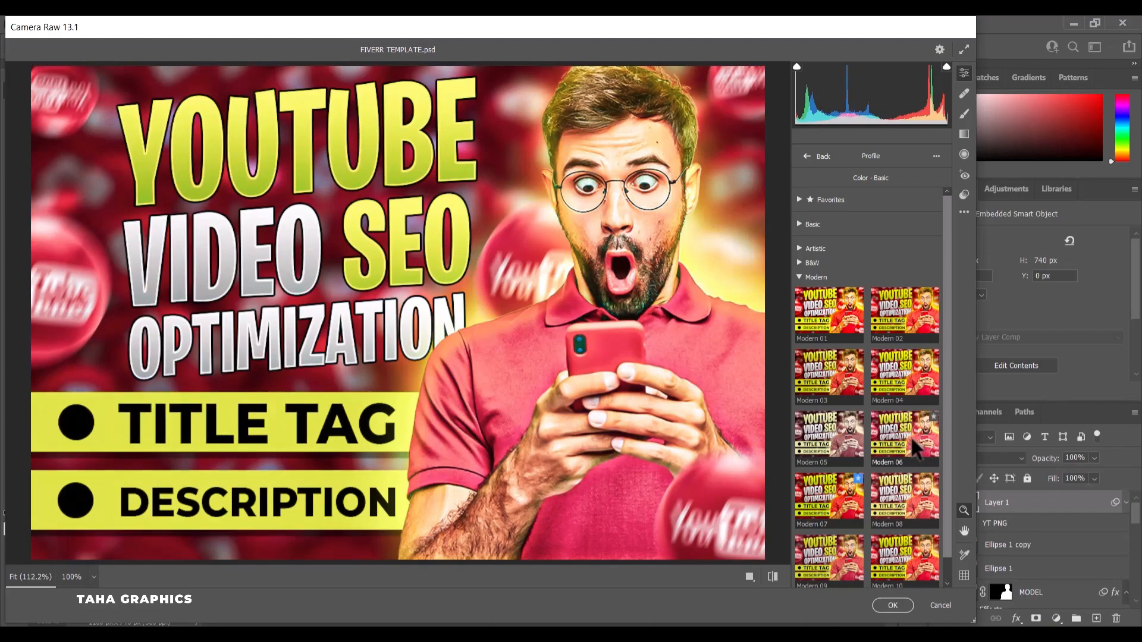
{"action": "left_click", "coordinate": [913, 389]}
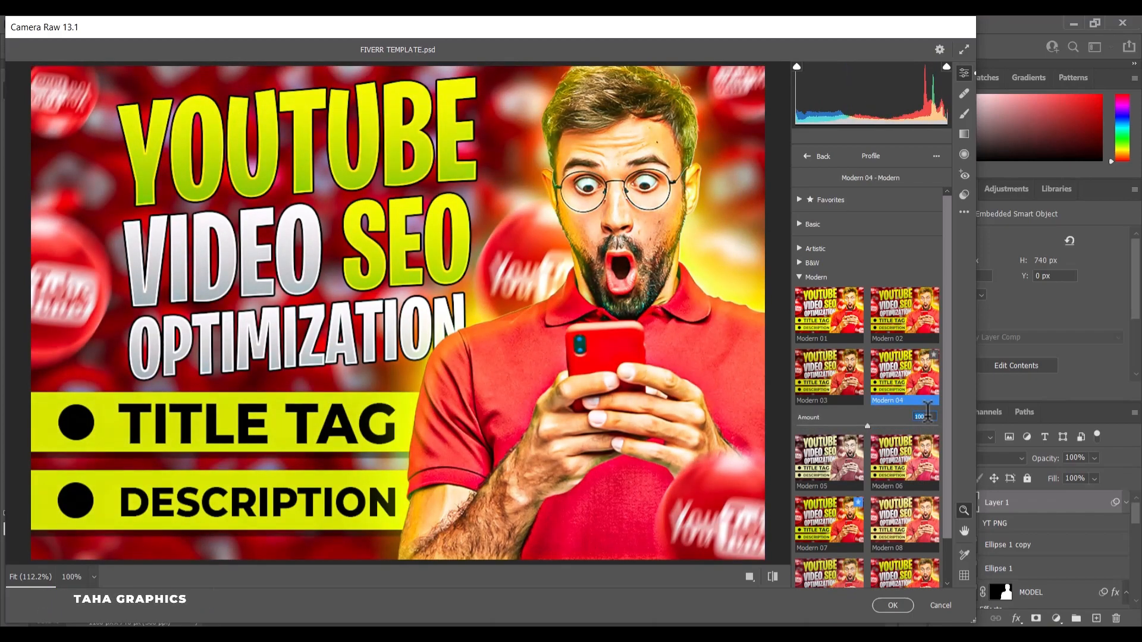
{"action": "type", "text": "50"}
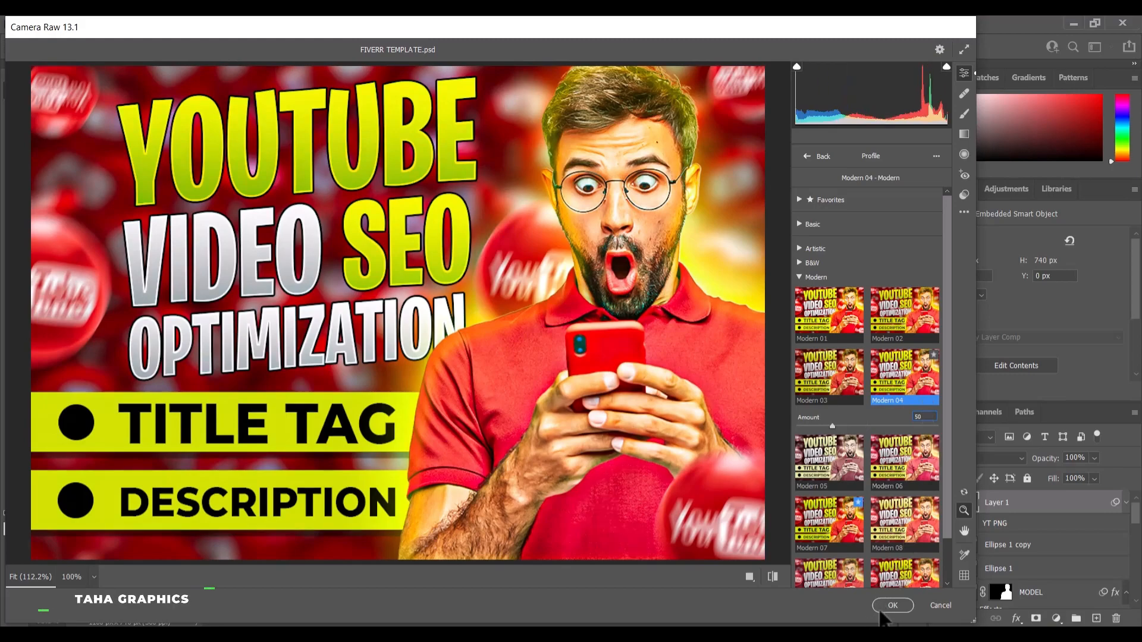
{"action": "left_click", "coordinate": [882, 604]}
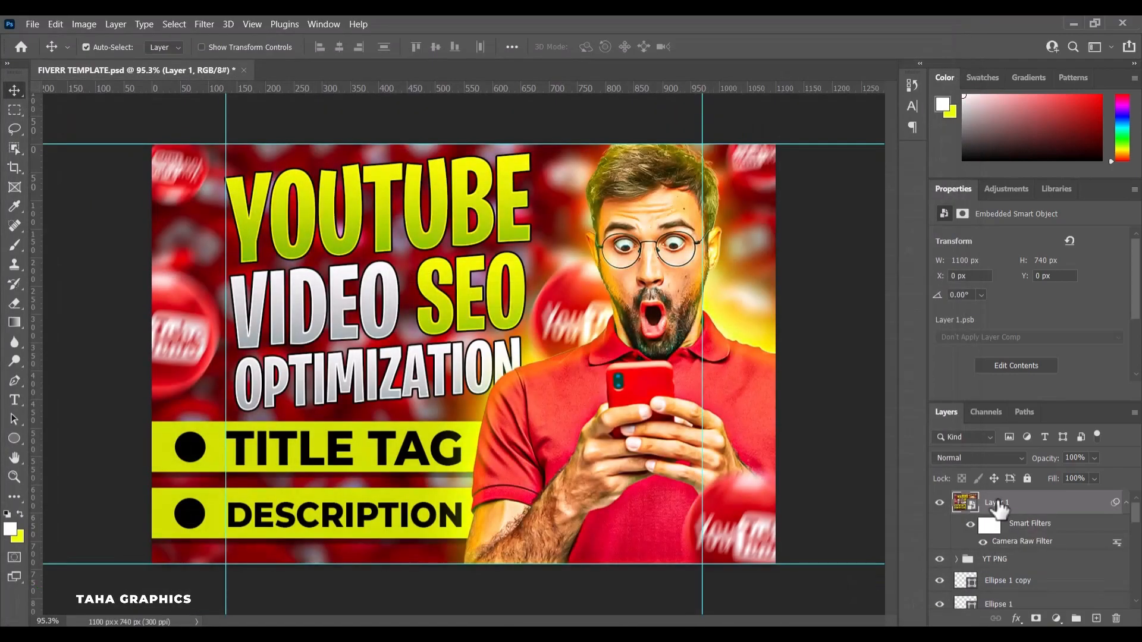
Rename the merged smart object layer as SCREENSHOT and deselect it.
{"action": "double_click", "coordinate": [997, 503]}
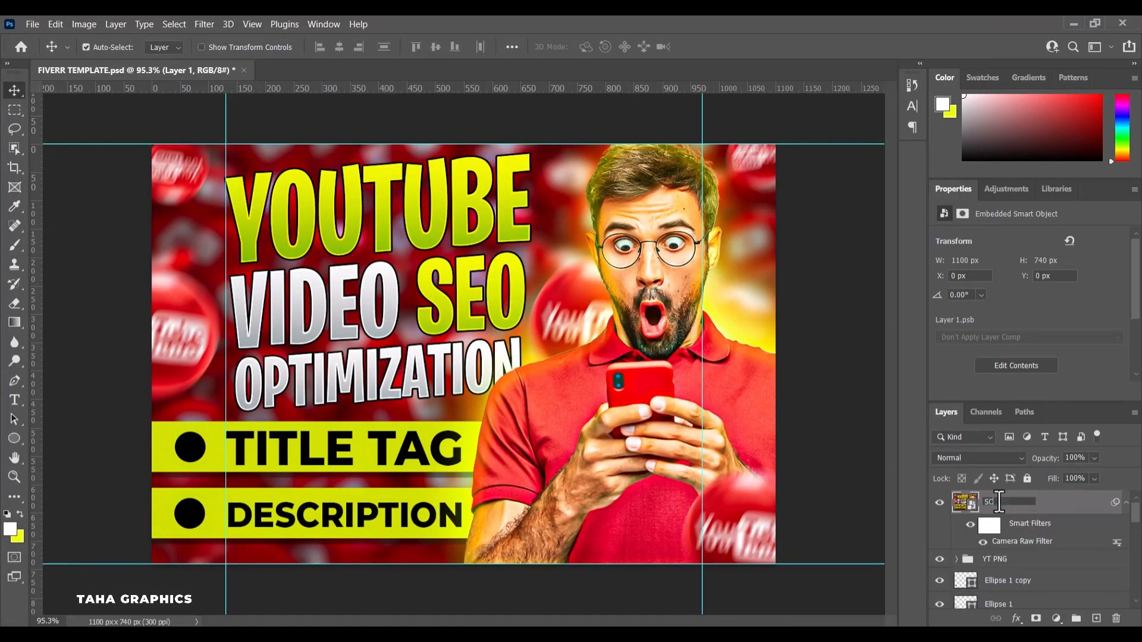
{"action": "type", "text": "SCREENSHO"}
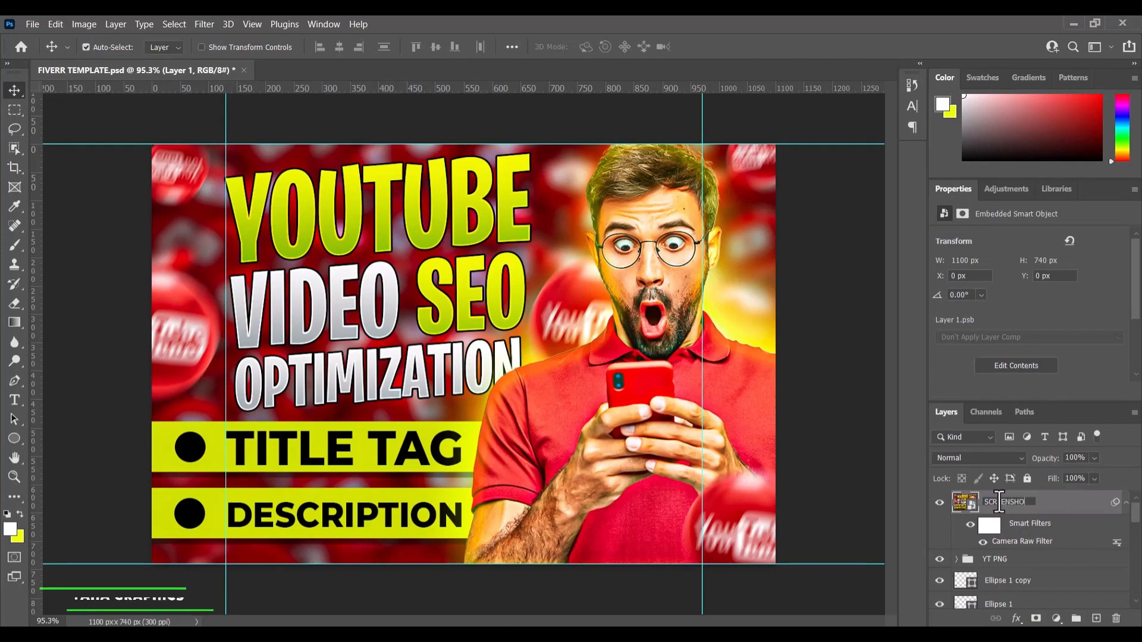
{"action": "type", "text": "T"}
{"action": "key", "text": "Return"}
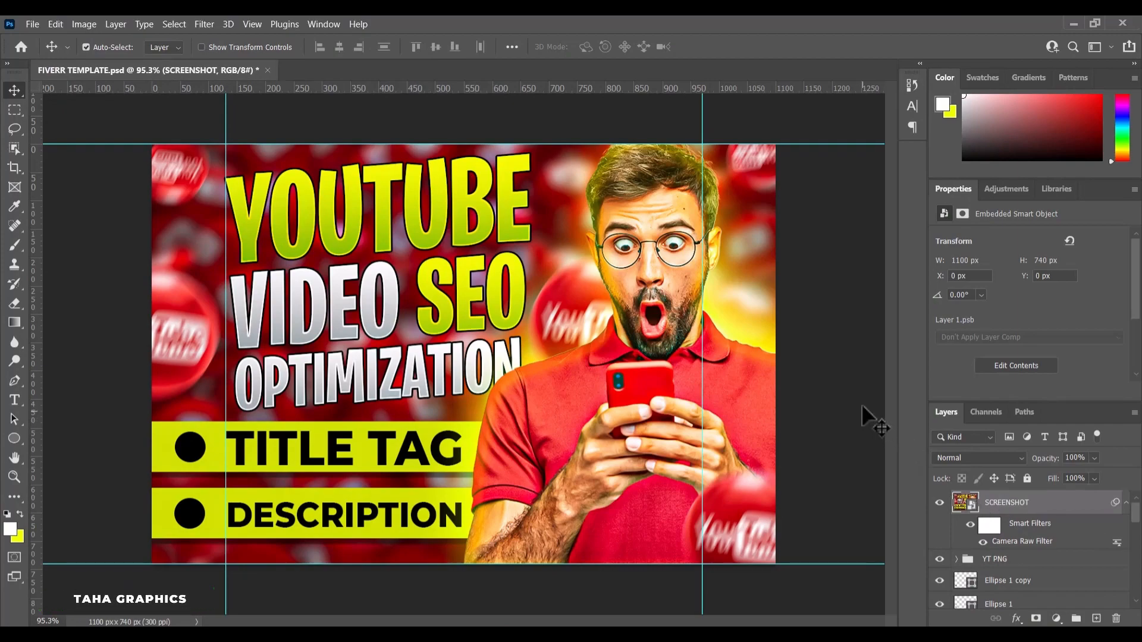
{"action": "left_click", "coordinate": [861, 404]}
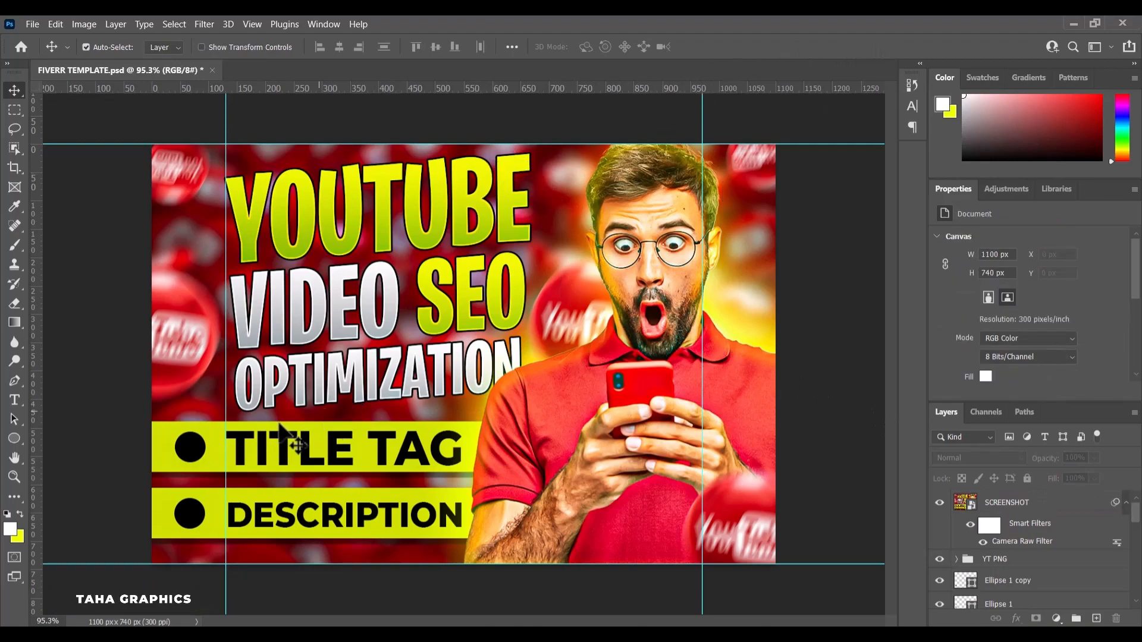
{"action": "scroll", "coordinate": [274, 421], "scroll_direction": "up", "scroll_amount": 1}
{"action": "scroll", "coordinate": [274, 420], "scroll_direction": "up", "scroll_amount": 1}
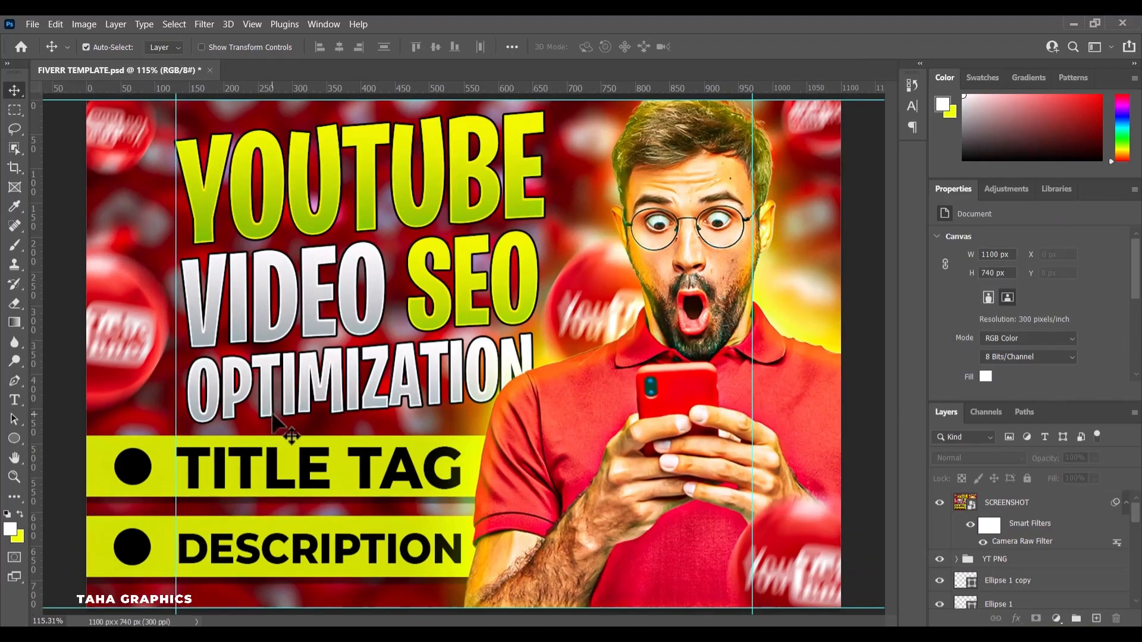